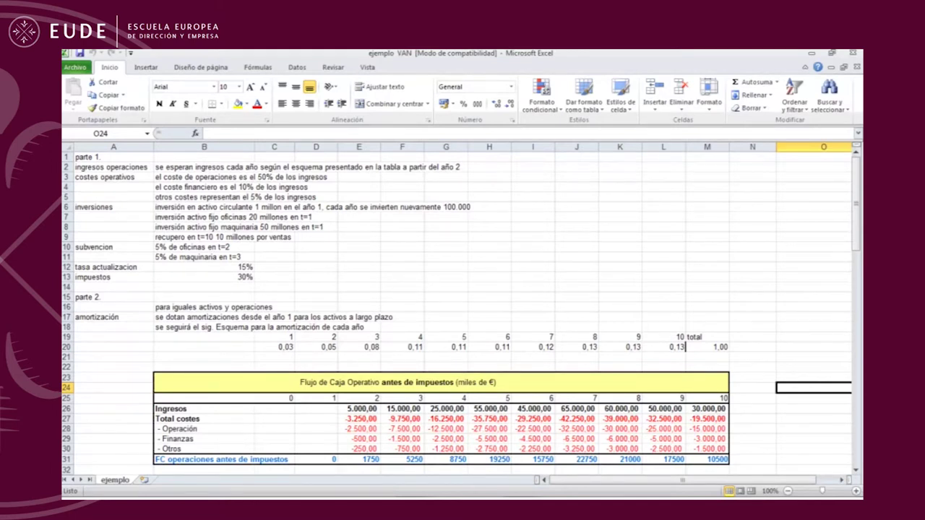
# - Review the yearly income amounts in the Ingresos row of the operating cash flow table, from year 2 to year 10
pyautogui.scroll(-1, 461, 315)
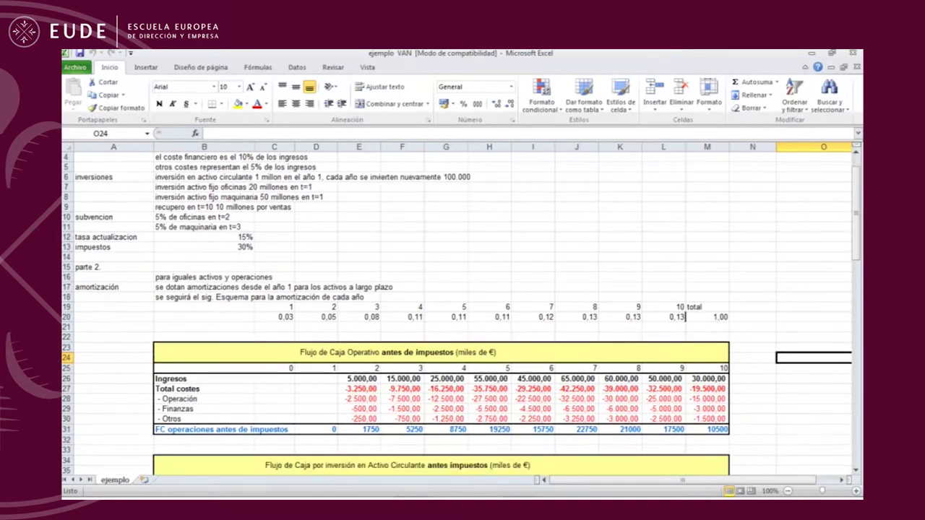
pyautogui.scroll(1, 461, 315)
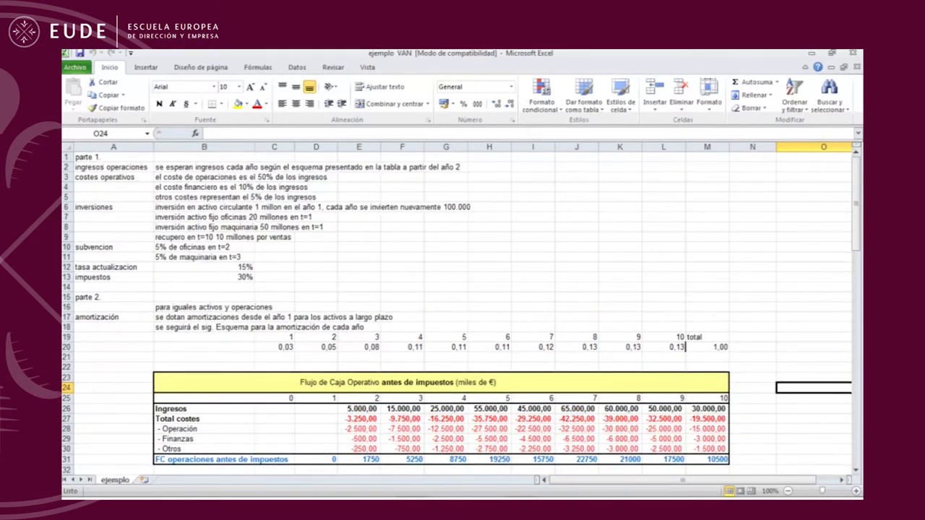
pyautogui.click(359, 409)
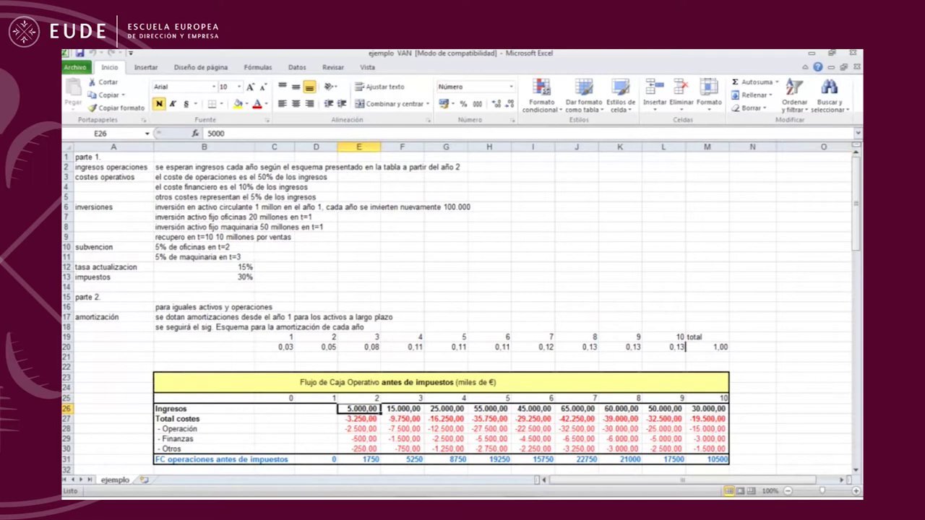
pyautogui.click(402, 409)
pyautogui.click(489, 408)
pyautogui.click(533, 409)
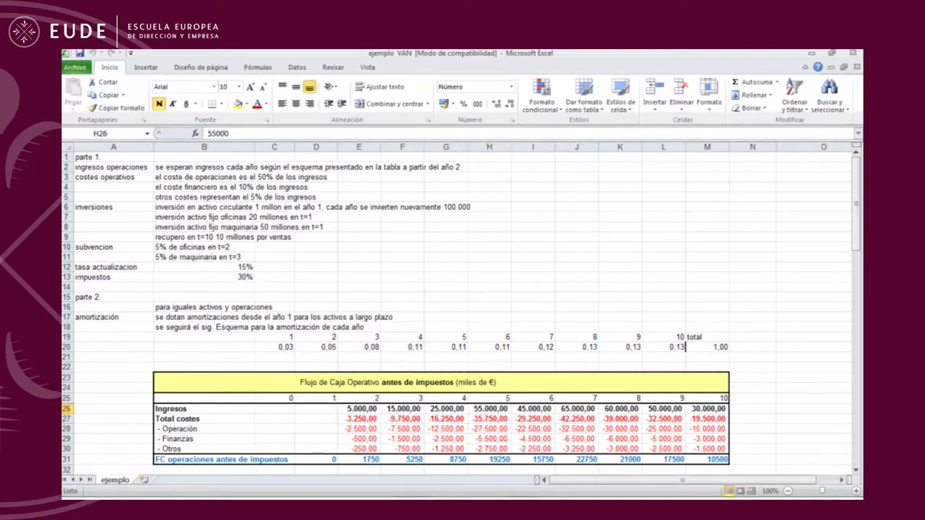
pyautogui.click(708, 408)
pyautogui.click(533, 297)
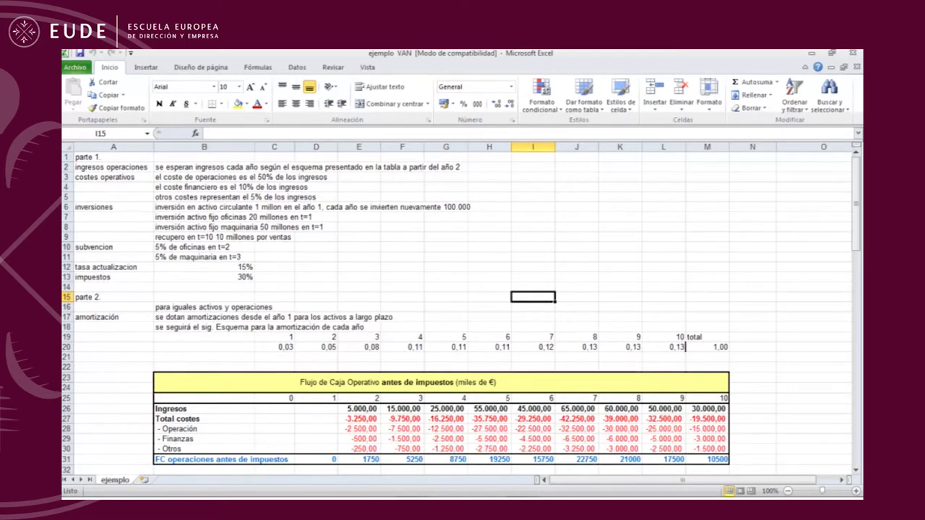
# - Inspect the operating cost formulas in the Operación row, starting with year 2 in E28 and ending with year 10
pyautogui.click(359, 429)
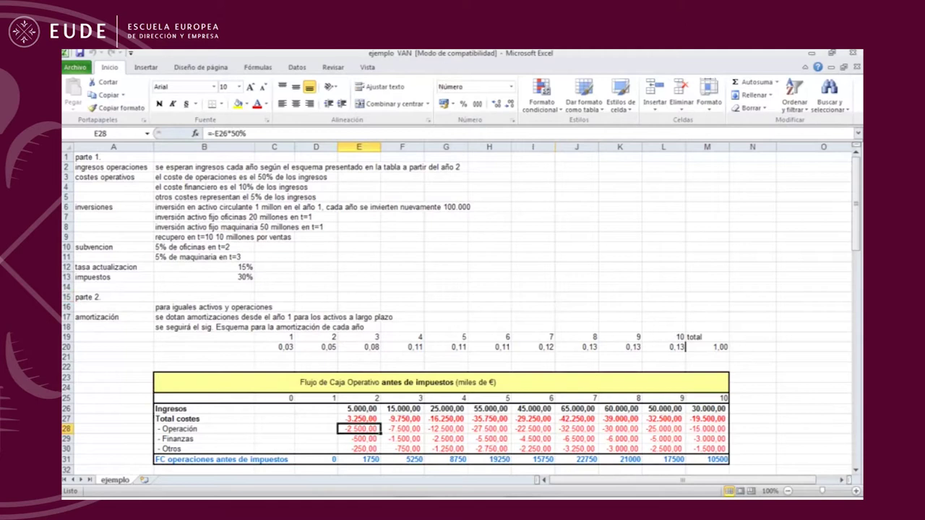
pyautogui.press('F2')
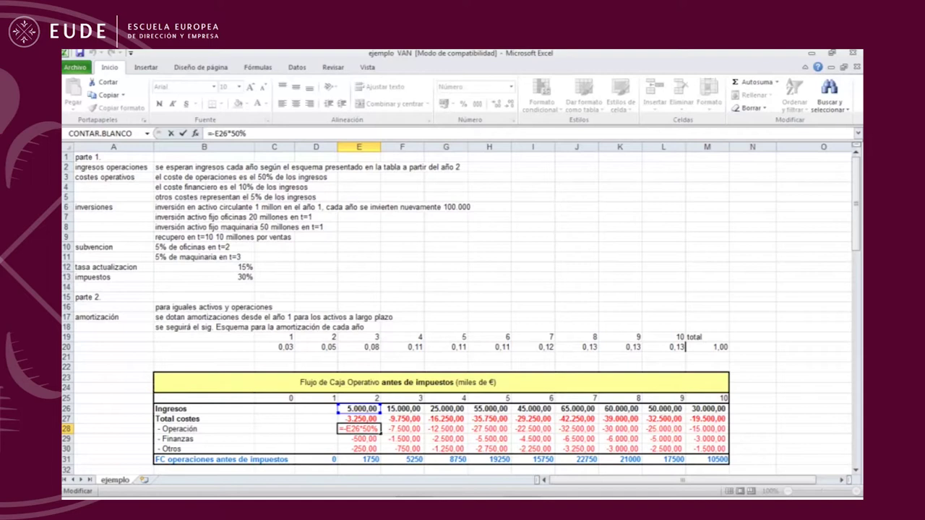
pyautogui.press('Escape')
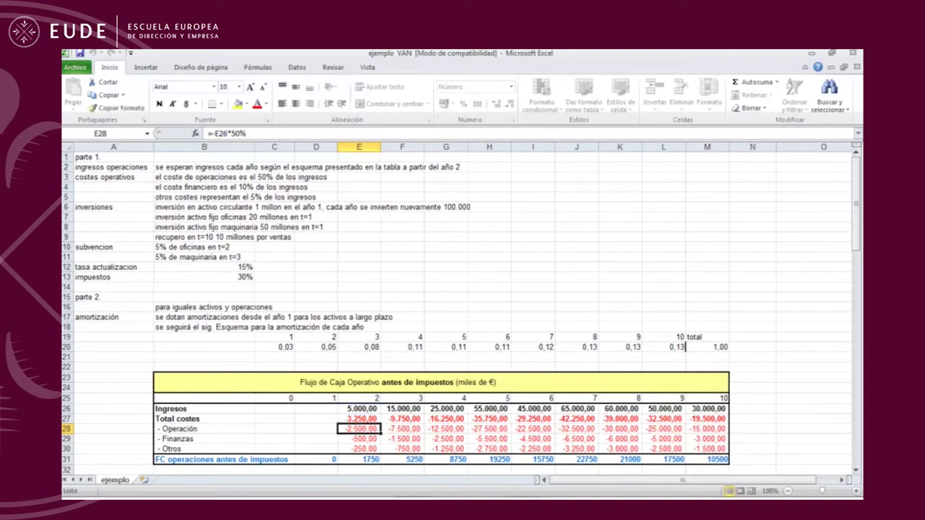
pyautogui.click(403, 429)
pyautogui.press('Right')
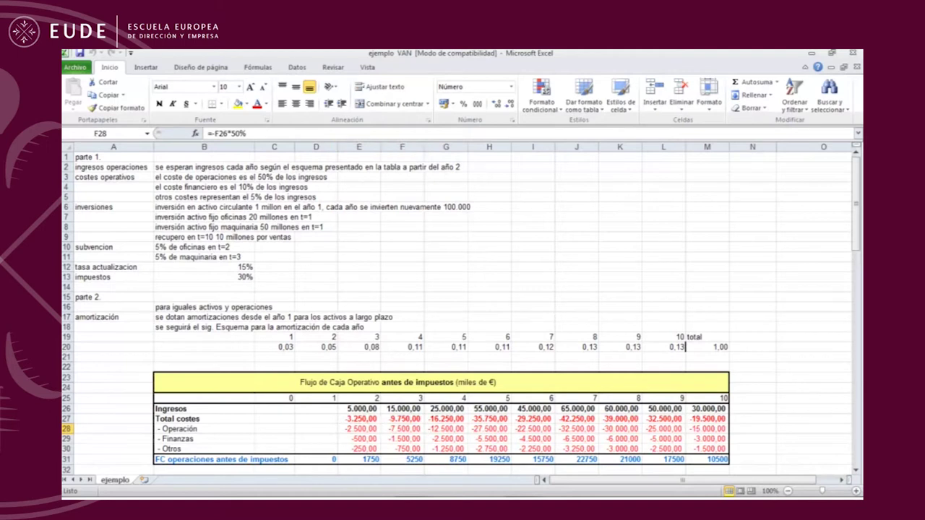
pyautogui.hotkey('ctrl', 'Right')
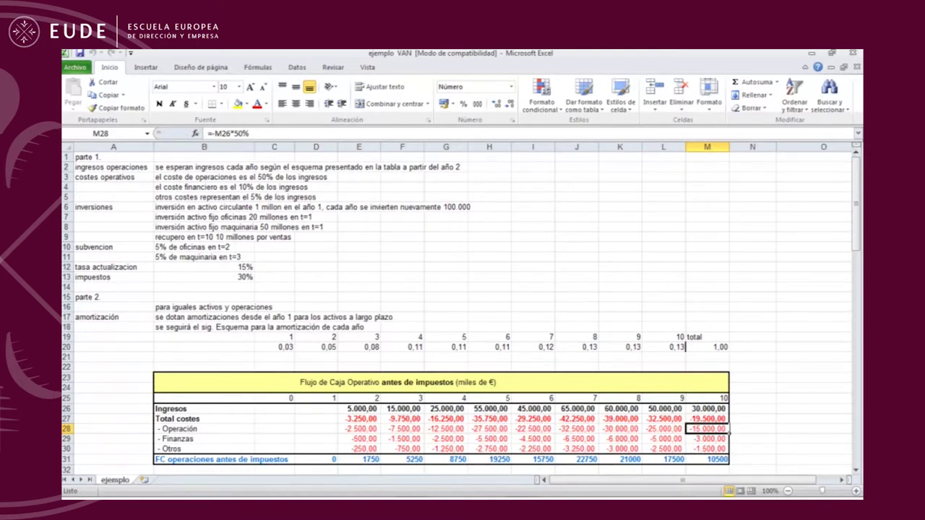
# - Inspect the financial cost formula in E29 and follow the Finanzas row across to year 10 in M29
pyautogui.click(359, 440)
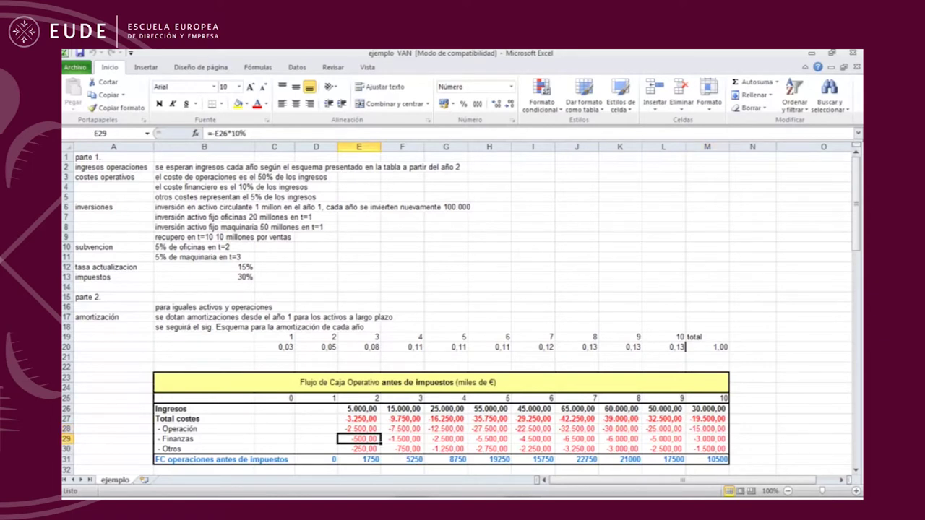
pyautogui.press('F2')
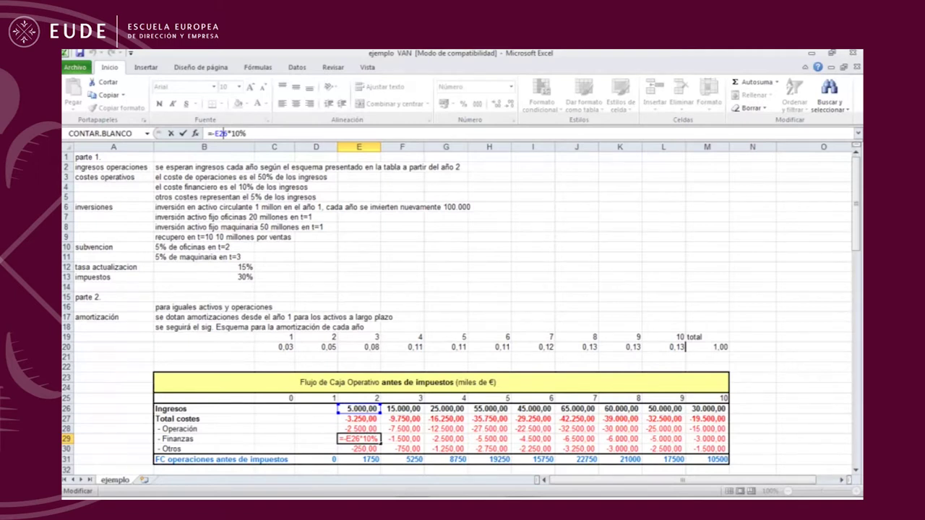
pyautogui.press('Escape')
pyautogui.press('Right')
pyautogui.press('Right')
pyautogui.press('Right')
pyautogui.press('Right')
pyautogui.press('Right')
pyautogui.press('Right')
pyautogui.press('Right')
pyautogui.press('Right')
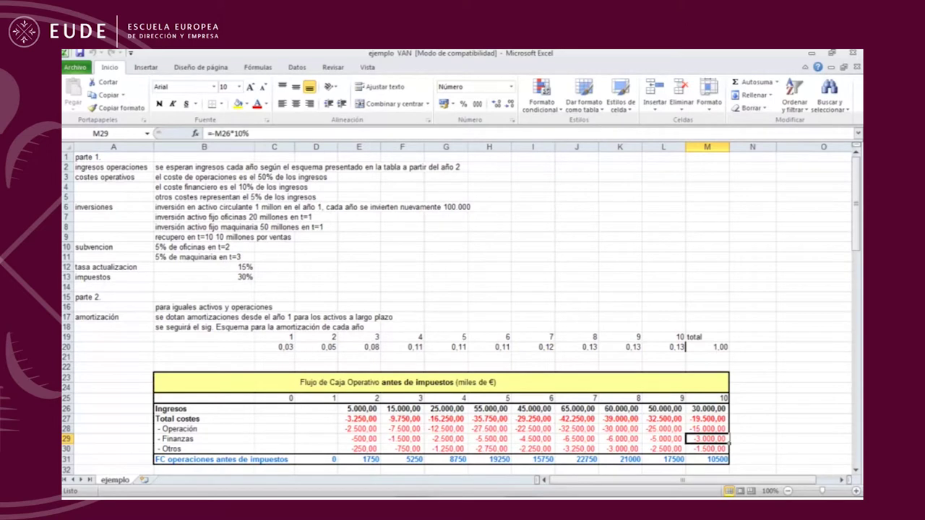
# - Inspect the year 2 formula for other costs in E30 and leave it without editing
pyautogui.click(359, 449)
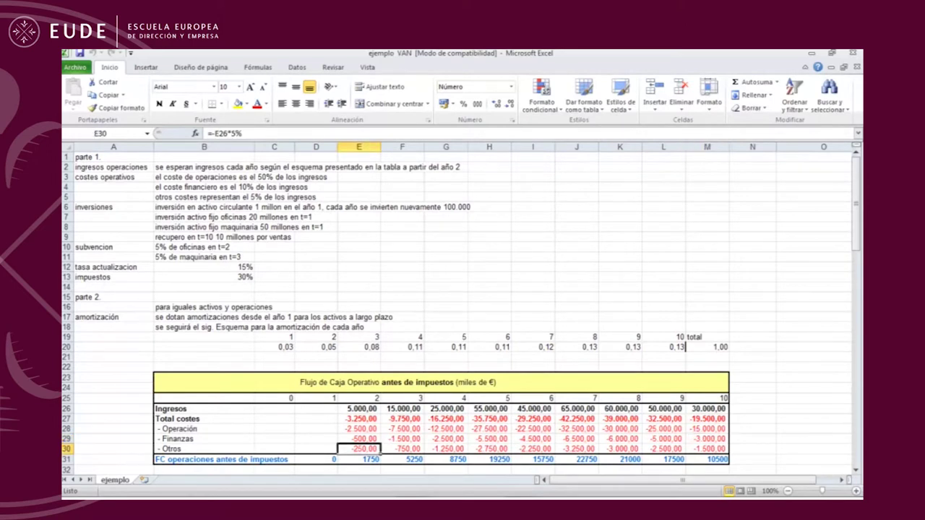
pyautogui.press('F2')
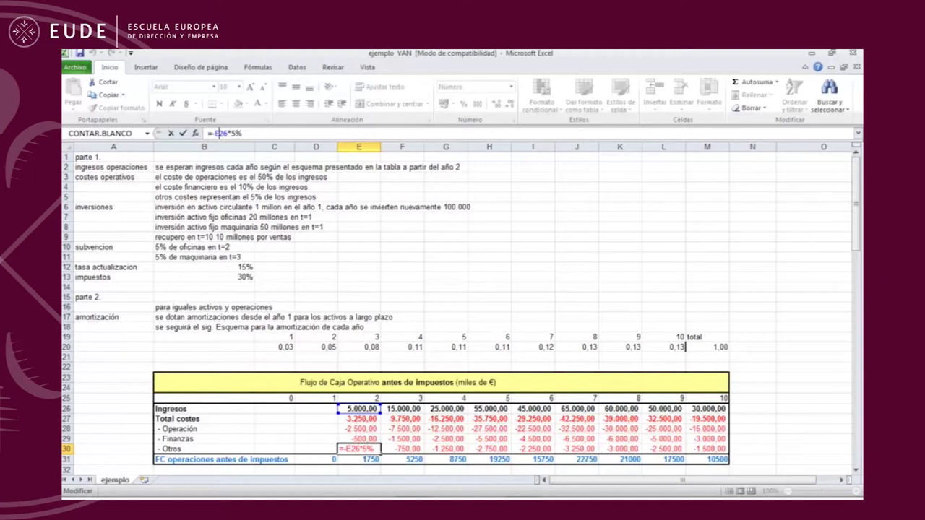
pyautogui.press('Escape')
pyautogui.click(445, 286)
# - Look over the operating, working capital and fixed asset cash flow tables, marking A23:A31 beside the operating table
pyautogui.scroll(-3, 462, 303)
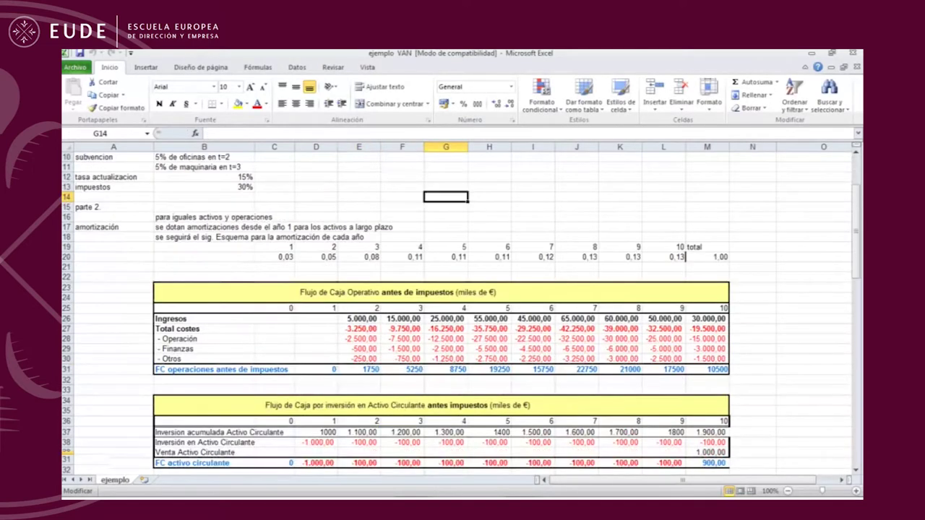
pyautogui.moveTo(114, 287); pyautogui.dragTo(114, 370)
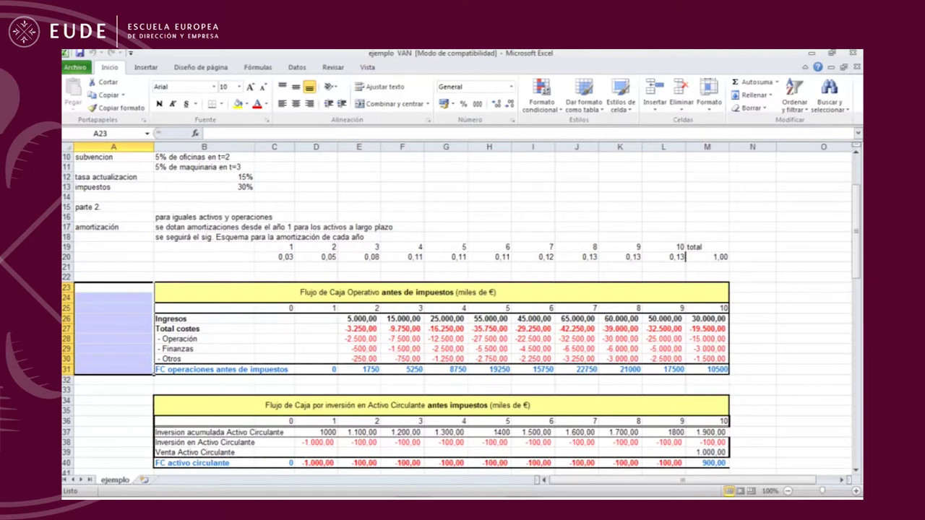
pyautogui.click(446, 267)
pyautogui.scroll(3, 462, 304)
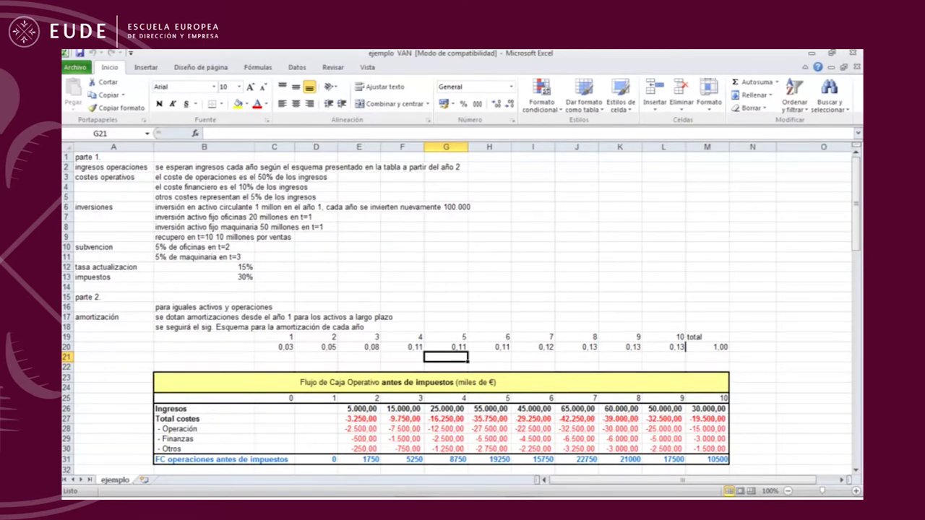
pyautogui.scroll(-5, 462, 304)
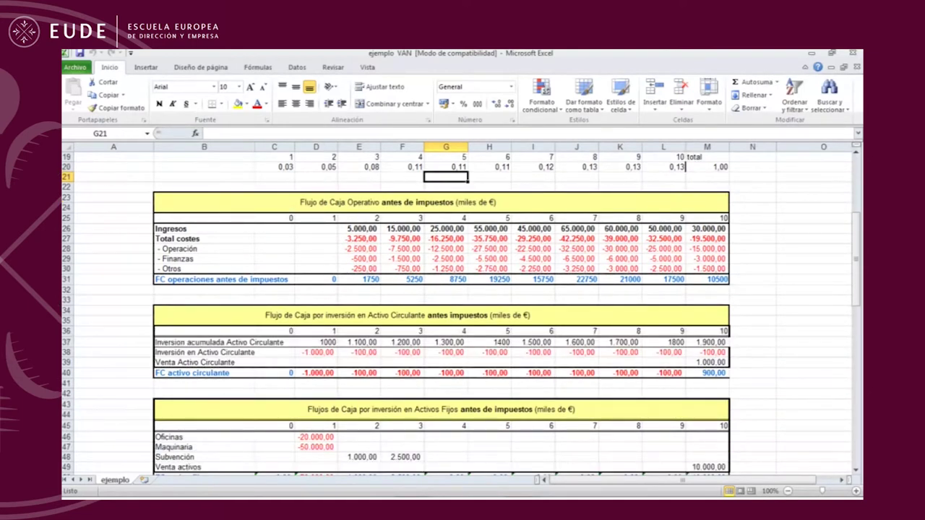
pyautogui.scroll(-1, 461, 314)
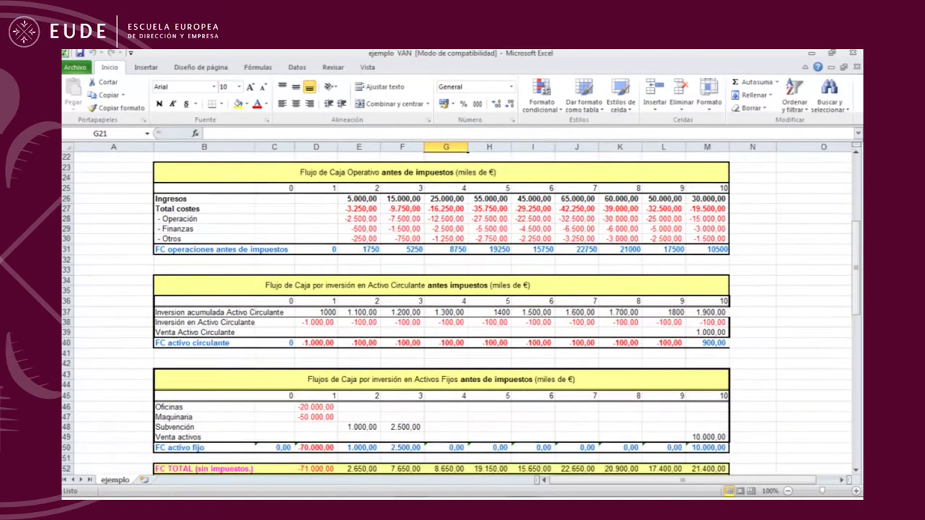
pyautogui.scroll(7, 462, 310)
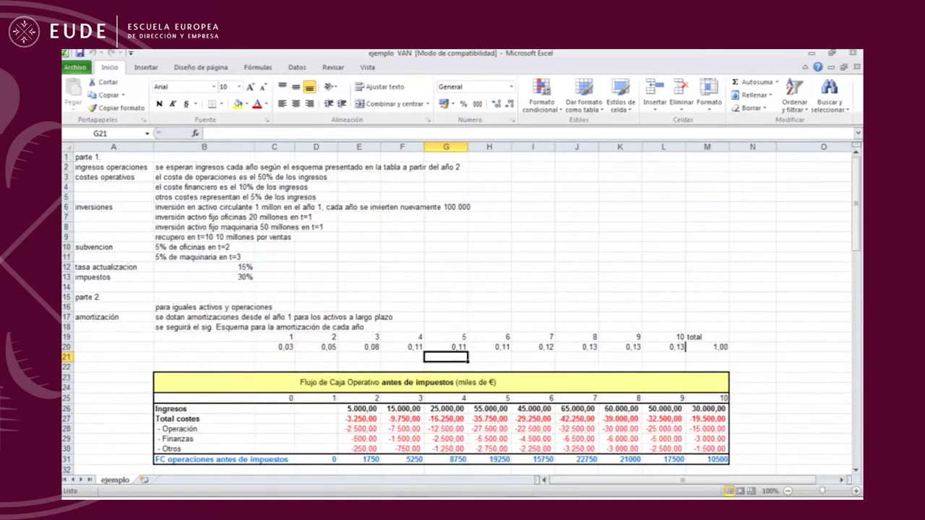
# - Compare the working capital investment assumption in B6 with the year 1 cells D38 and D37 of the Activo Circulante table
pyautogui.moveTo(210, 208); pyautogui.dragTo(276, 207)
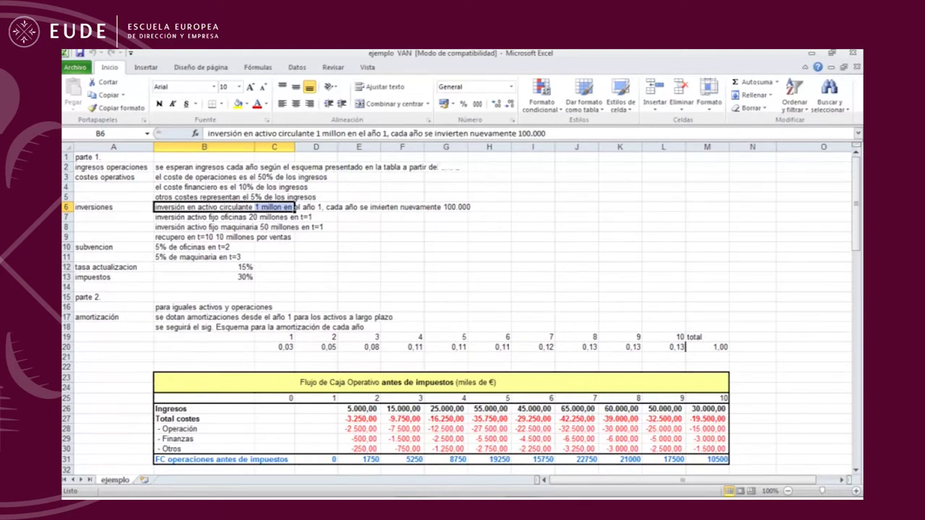
pyautogui.scroll(-7, 462, 303)
pyautogui.click(316, 322)
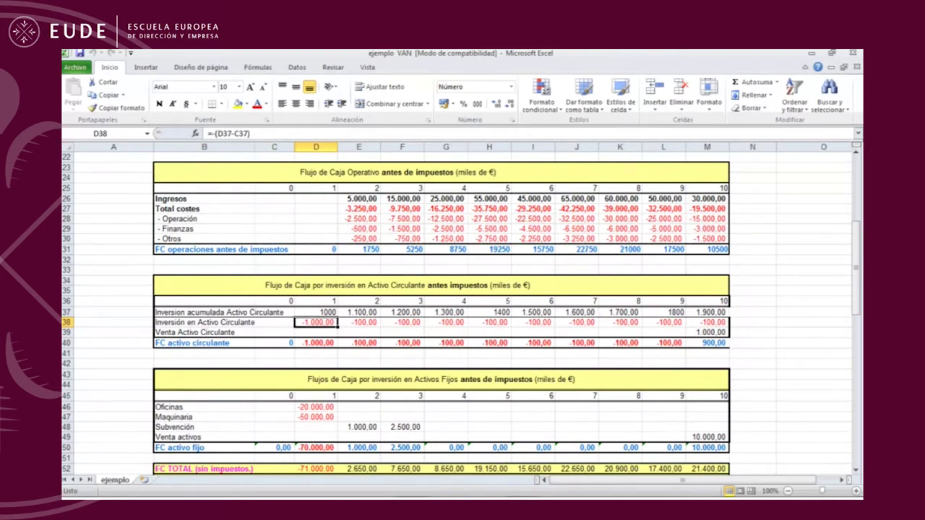
pyautogui.click(316, 312)
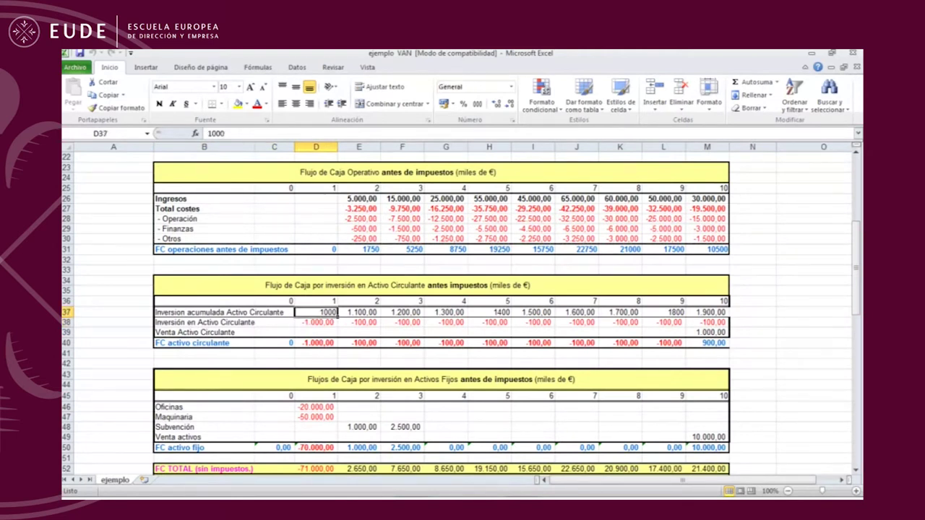
pyautogui.doubleClick(337, 314)
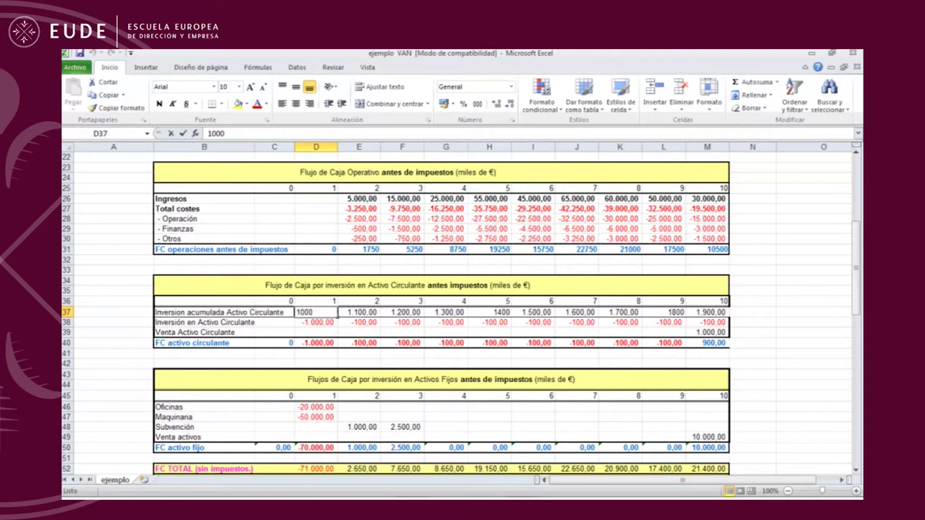
pyautogui.press('Escape')
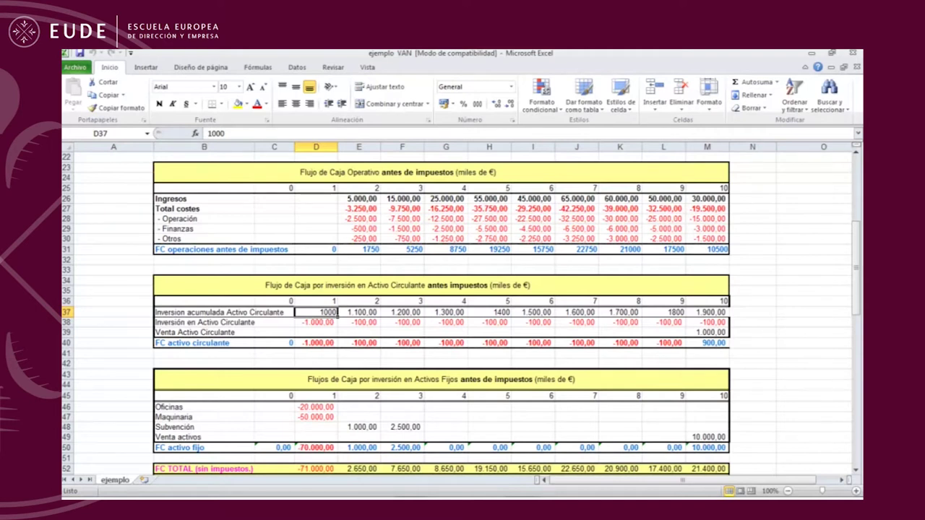
# - Examine the accumulated working capital investments in row 37 through year 10 and the yearly investment formulas in E38 and D38
pyautogui.click(359, 323)
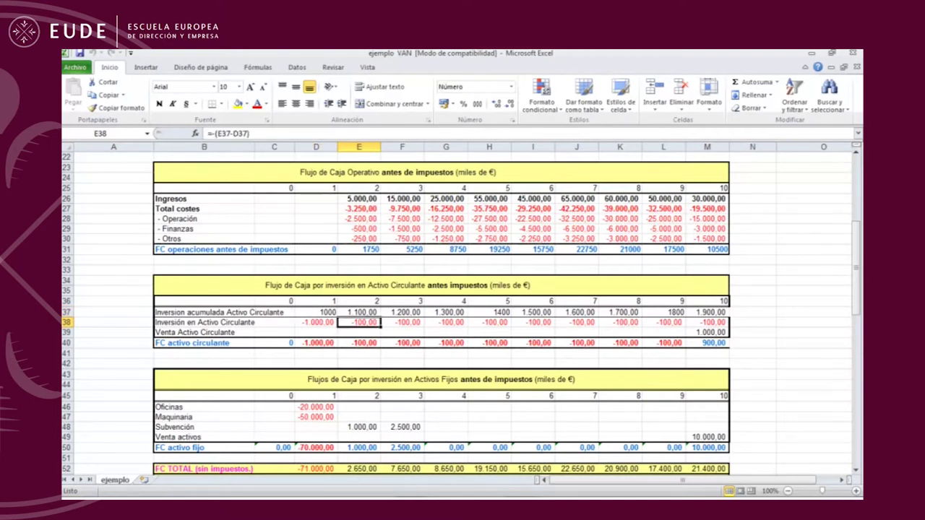
pyautogui.click(359, 312)
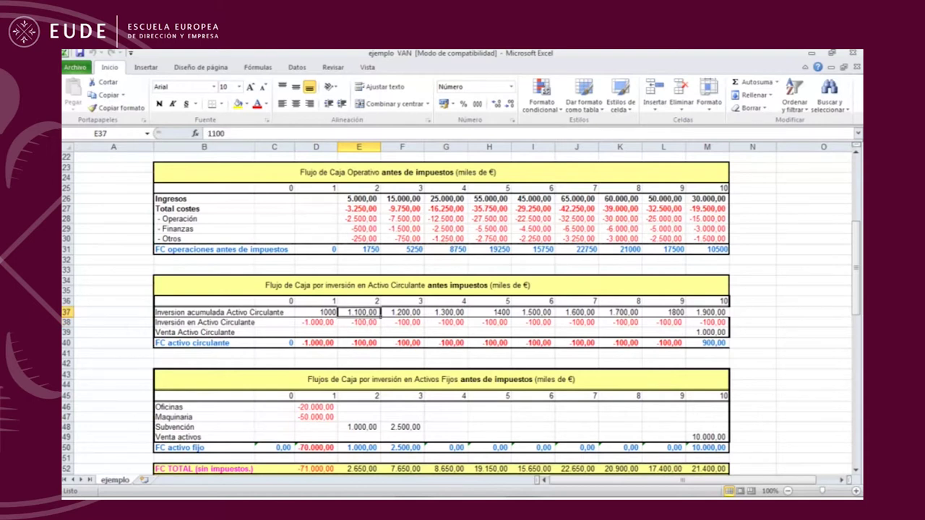
pyautogui.click(315, 313)
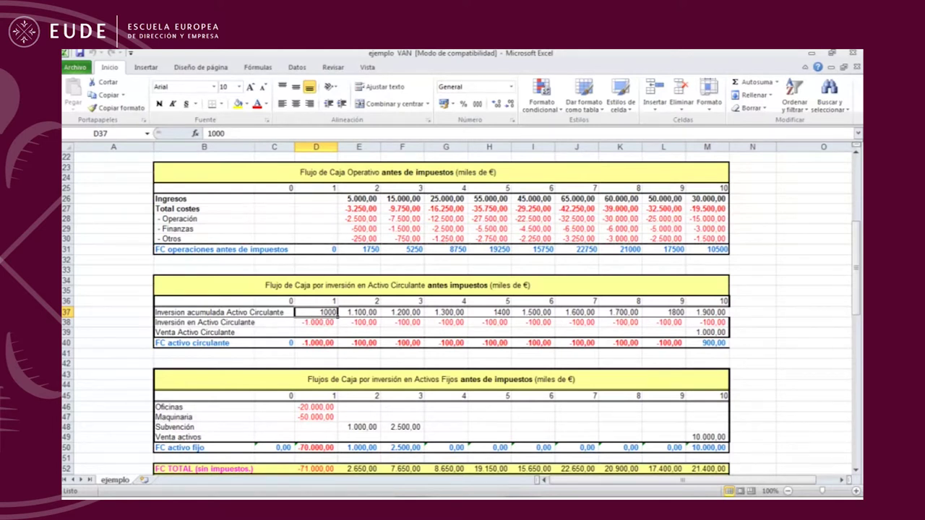
pyautogui.click(359, 313)
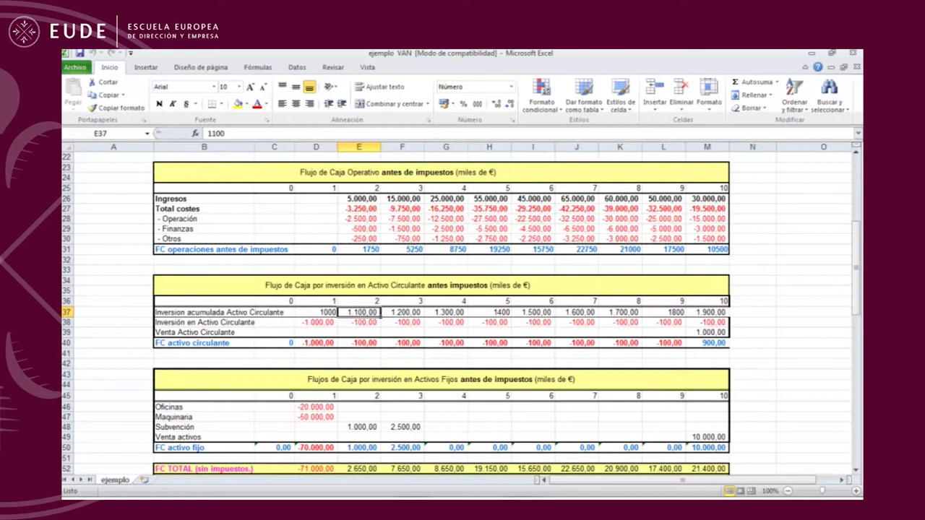
pyautogui.doubleClick(380, 313)
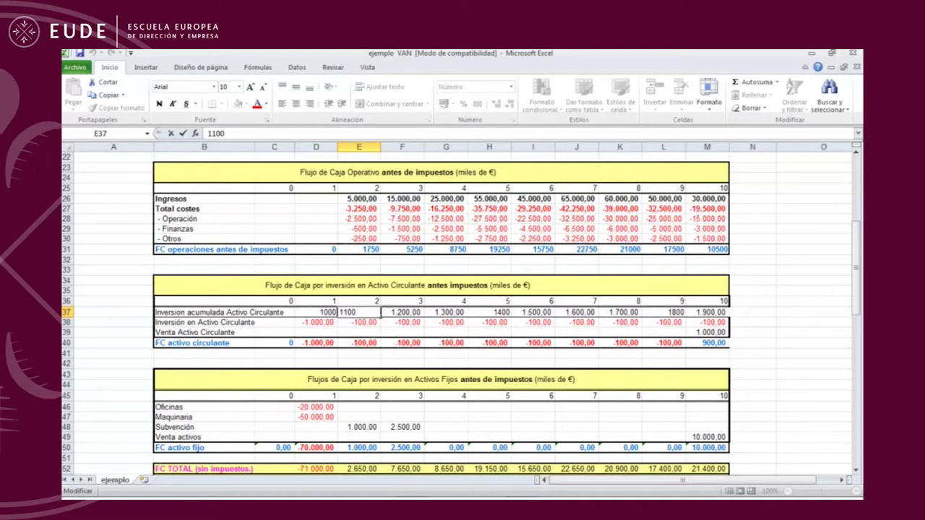
pyautogui.press('Tab')
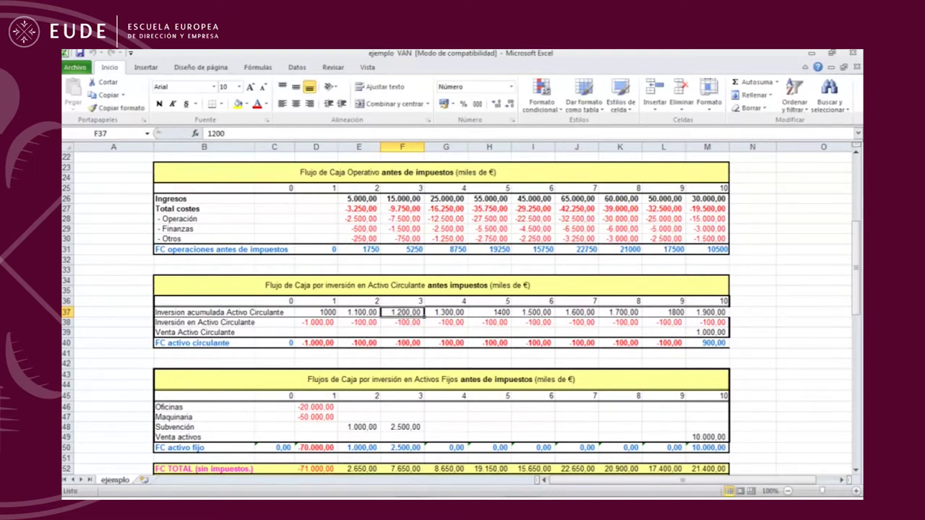
pyautogui.click(446, 312)
pyautogui.click(707, 312)
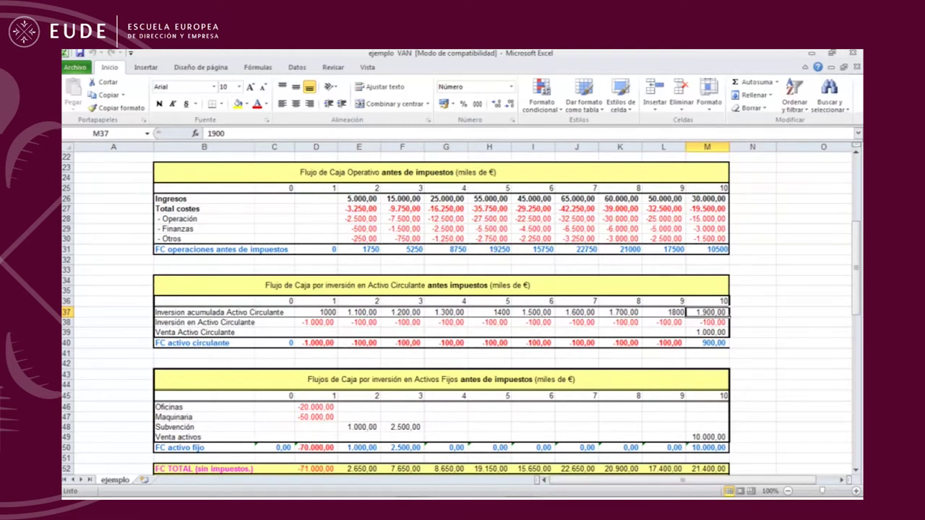
pyautogui.click(317, 323)
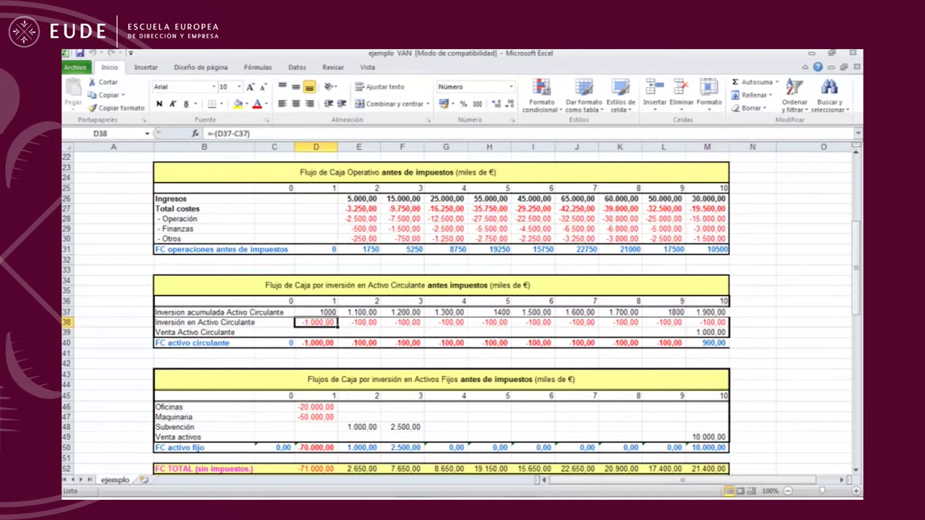
pyautogui.click(316, 312)
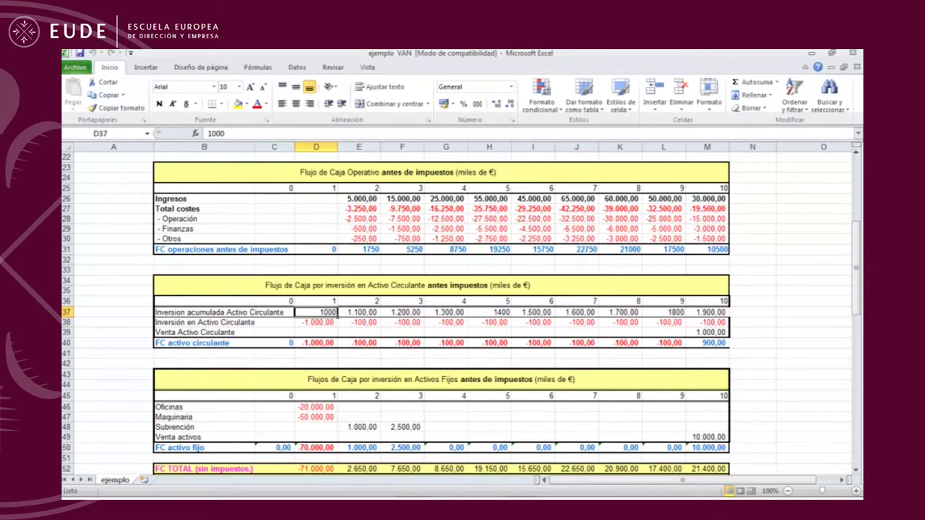
# - Examine the yearly working capital investment formulas in D38, E38 and M38, then the whole range D38:M38
pyautogui.click(316, 323)
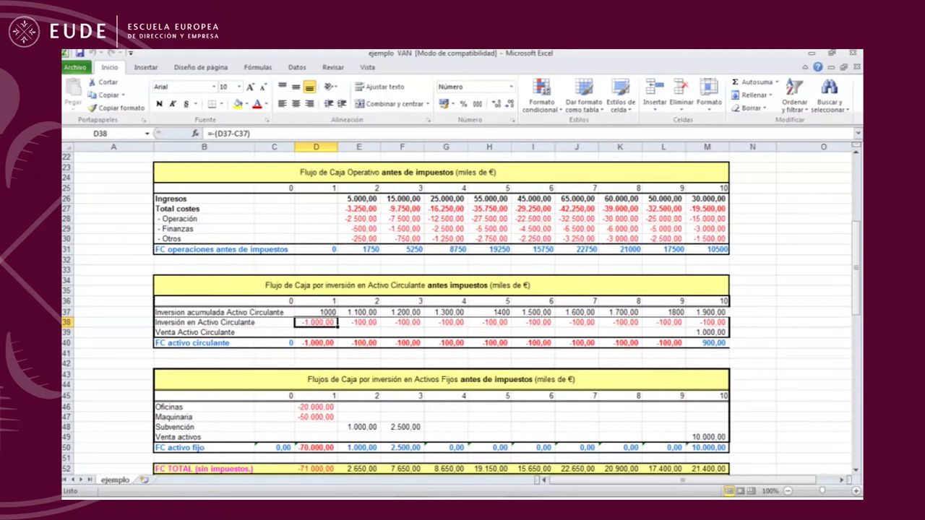
pyautogui.click(359, 322)
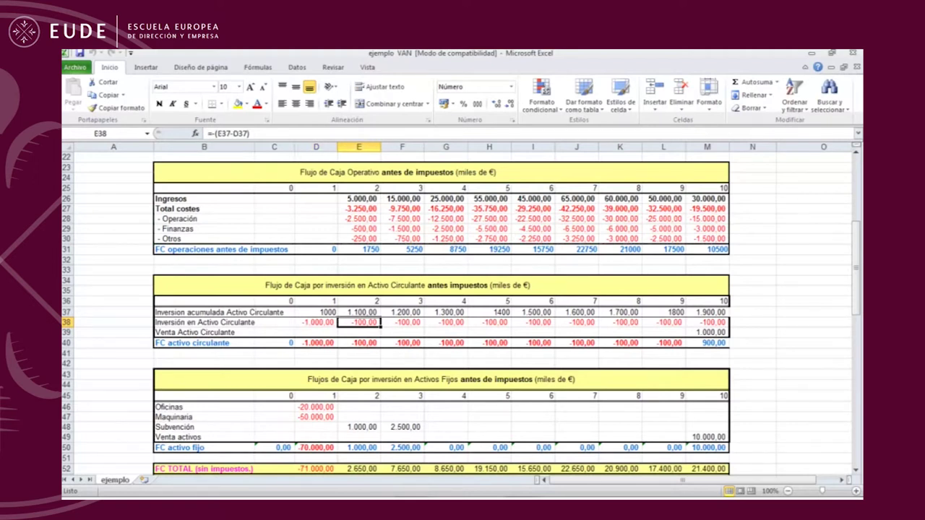
pyautogui.click(403, 322)
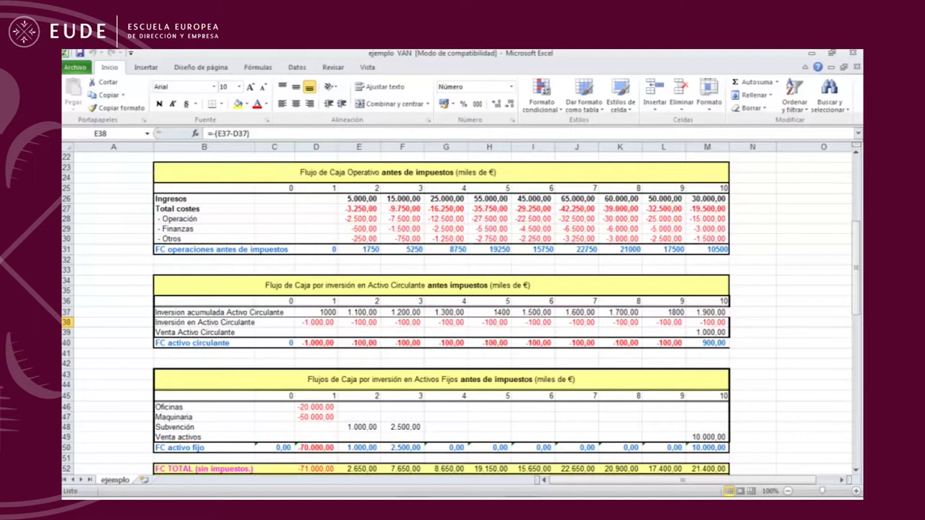
pyautogui.click(707, 322)
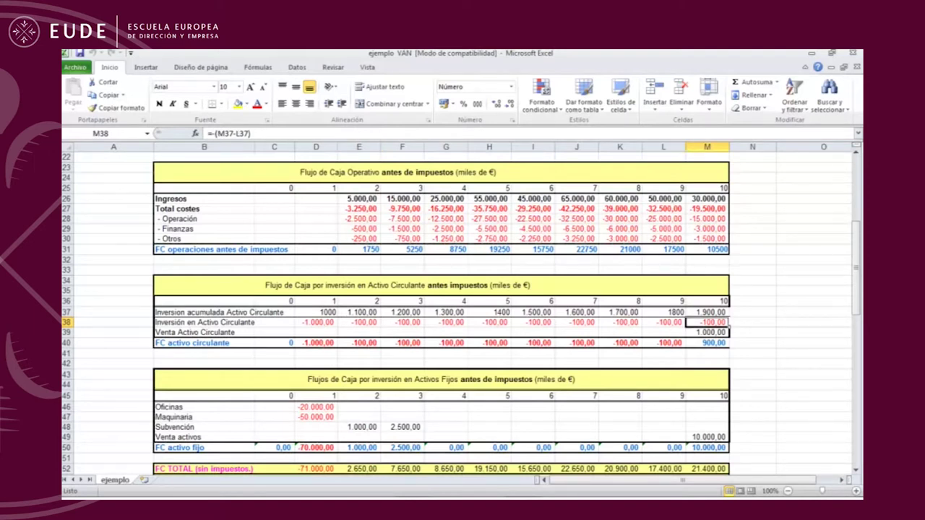
pyautogui.click(753, 290)
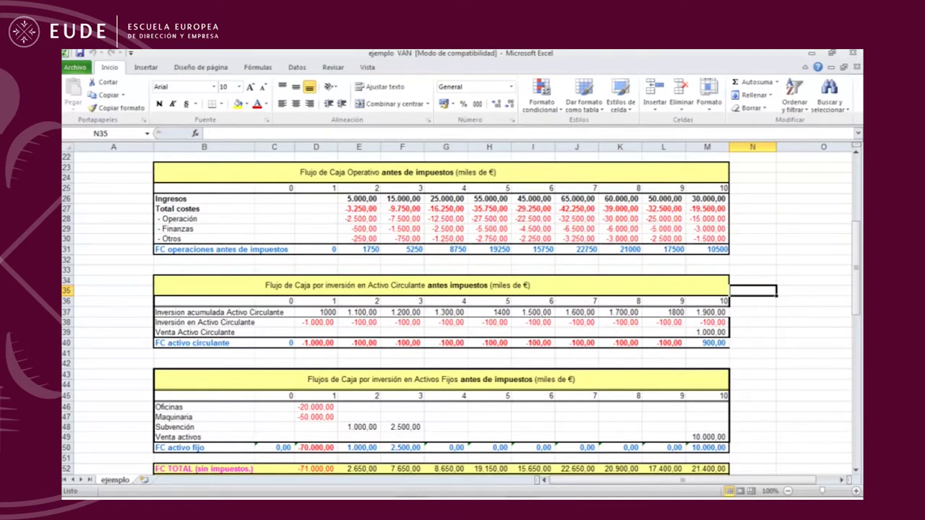
pyautogui.moveTo(316, 322); pyautogui.dragTo(728, 326)
pyautogui.click(823, 322)
# - Check the investment assumptions at the start of the sheet and inspect the year 10 working capital sale in M39
pyautogui.scroll(6, 823, 322)
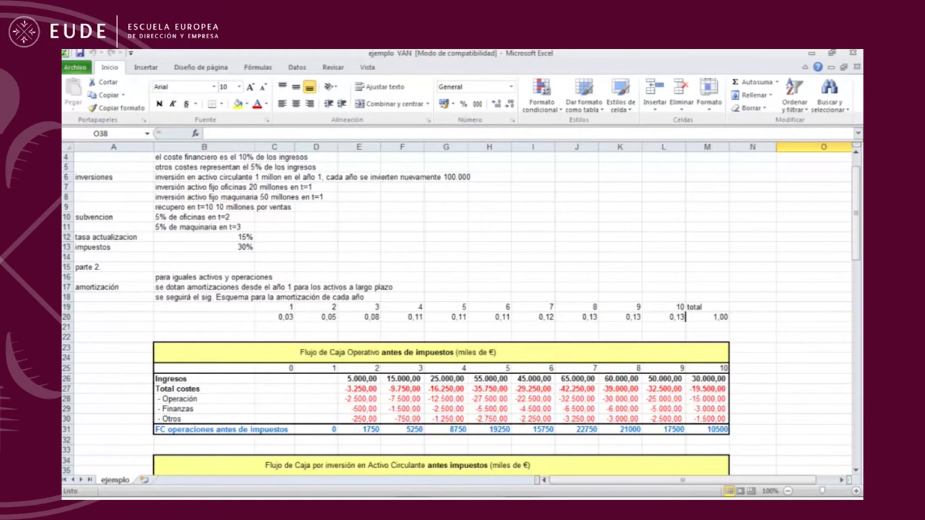
pyautogui.scroll(-4, 456, 311)
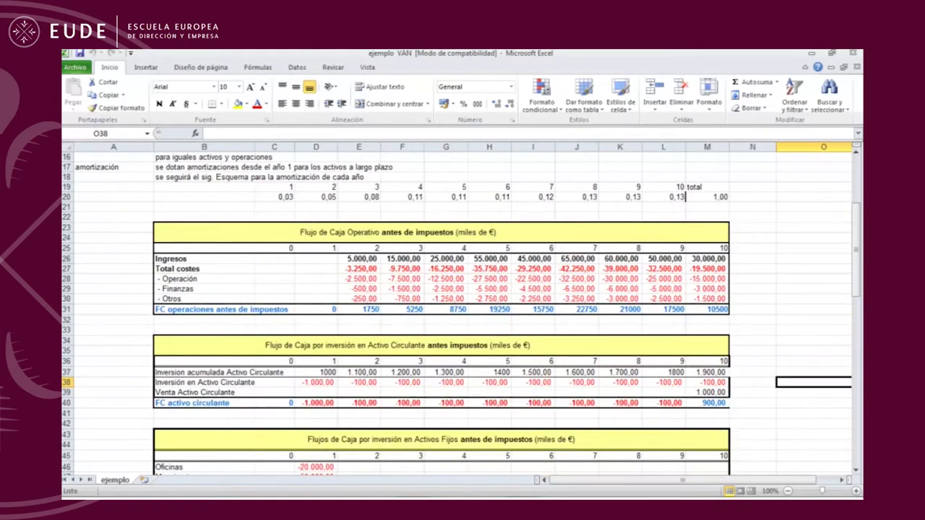
pyautogui.scroll(3, 456, 311)
pyautogui.scroll(-1, 461, 315)
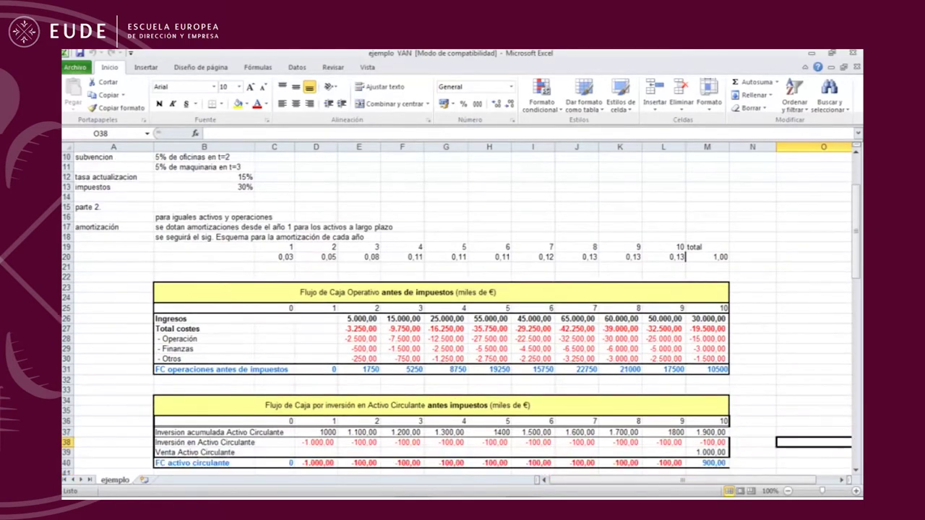
pyautogui.scroll(-1, 461, 315)
pyautogui.click(708, 423)
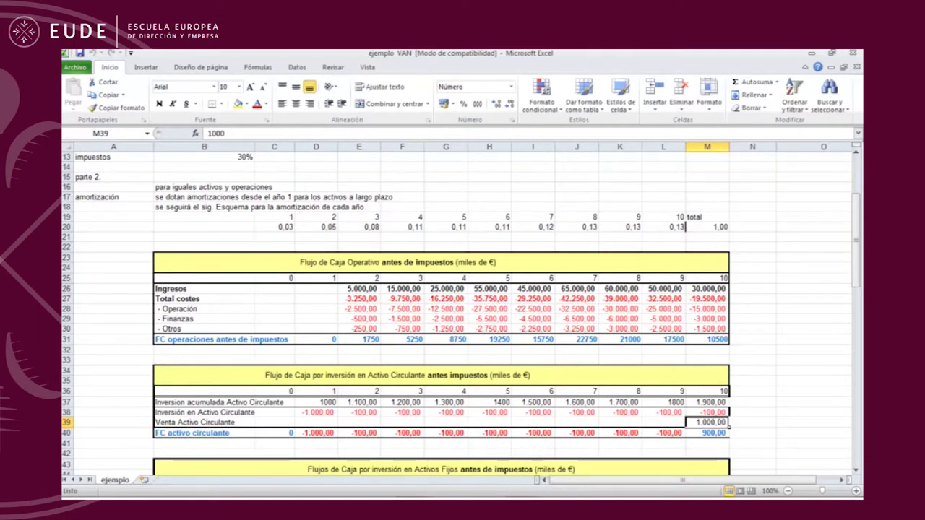
# - Compare the working capital investments in D38 and E38:M38 with the year 10 sale in M39
pyautogui.moveTo(316, 412); pyautogui.dragTo(723, 412)
pyautogui.click(316, 413)
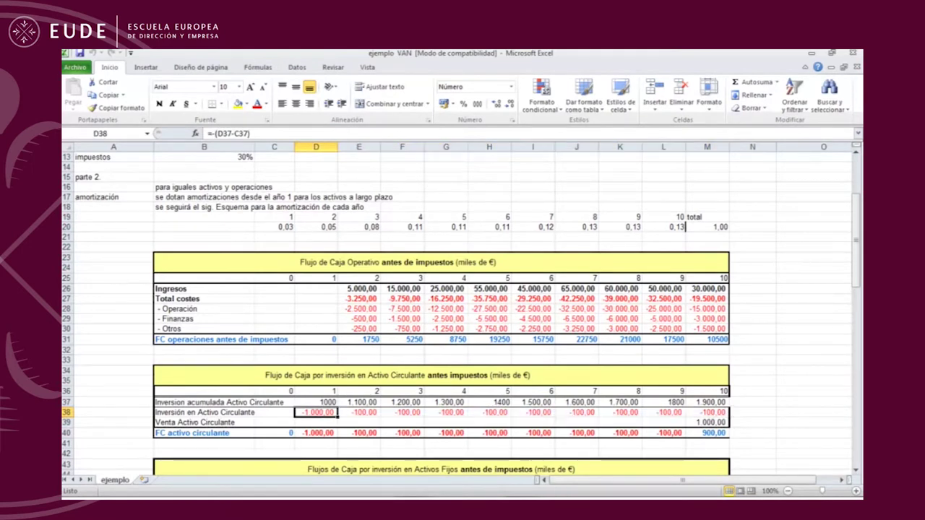
pyautogui.moveTo(359, 413); pyautogui.dragTo(715, 412)
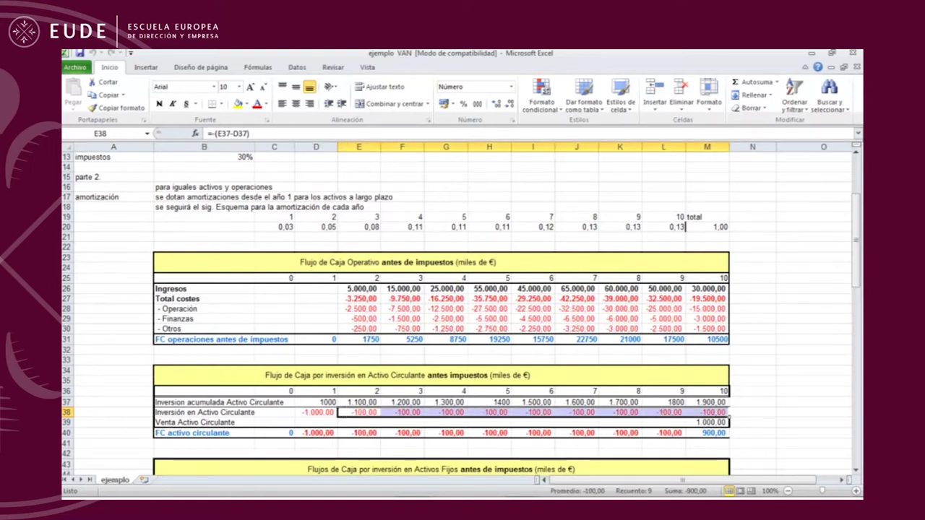
pyautogui.click(707, 422)
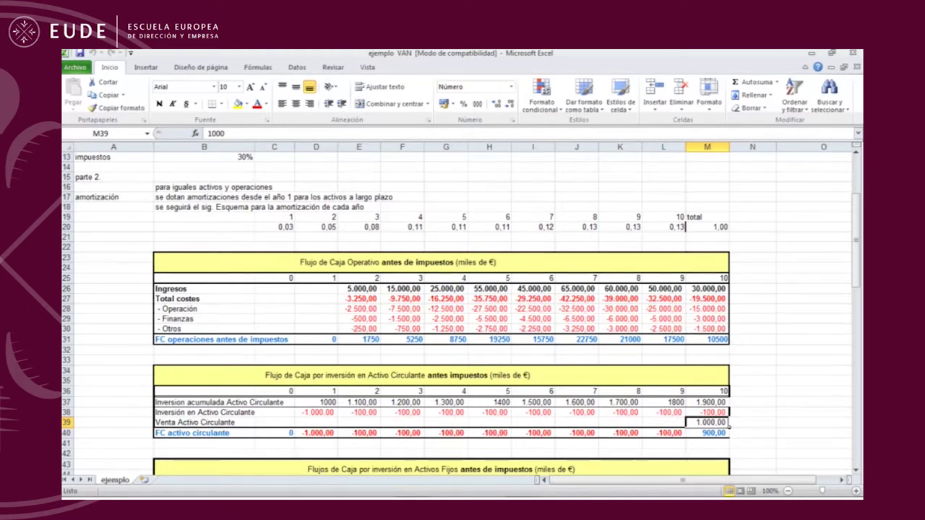
pyautogui.moveTo(315, 413); pyautogui.dragTo(708, 412)
pyautogui.click(707, 423)
pyautogui.click(752, 433)
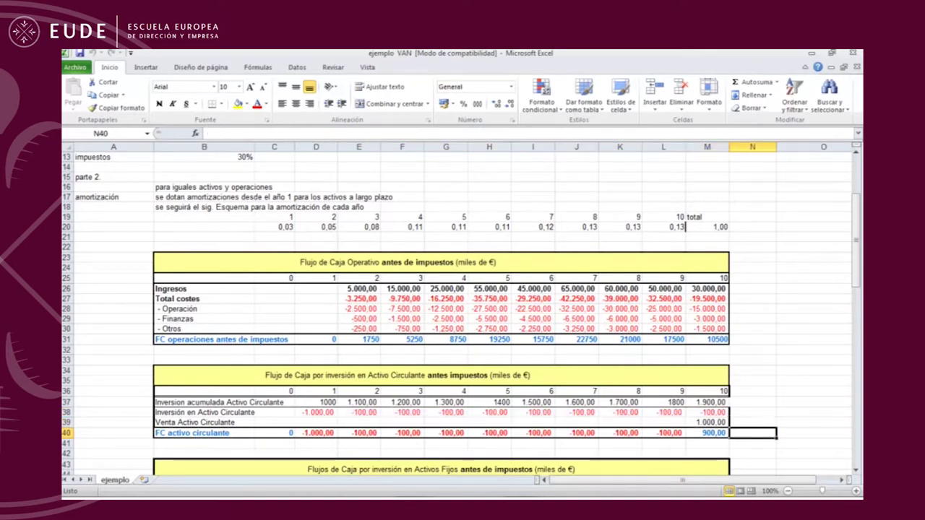
# - Examine how the working capital cash flow in D40:M40 combines the investment and sale rows, including the year 10 formula in M40
pyautogui.scroll(-1, 461, 313)
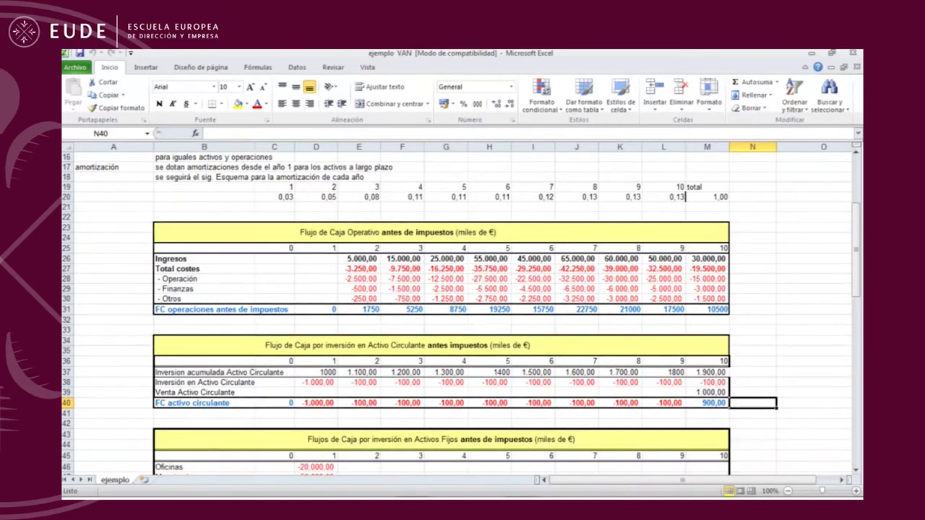
pyautogui.click(316, 383)
pyautogui.click(707, 392)
pyautogui.moveTo(315, 403); pyautogui.dragTo(706, 402)
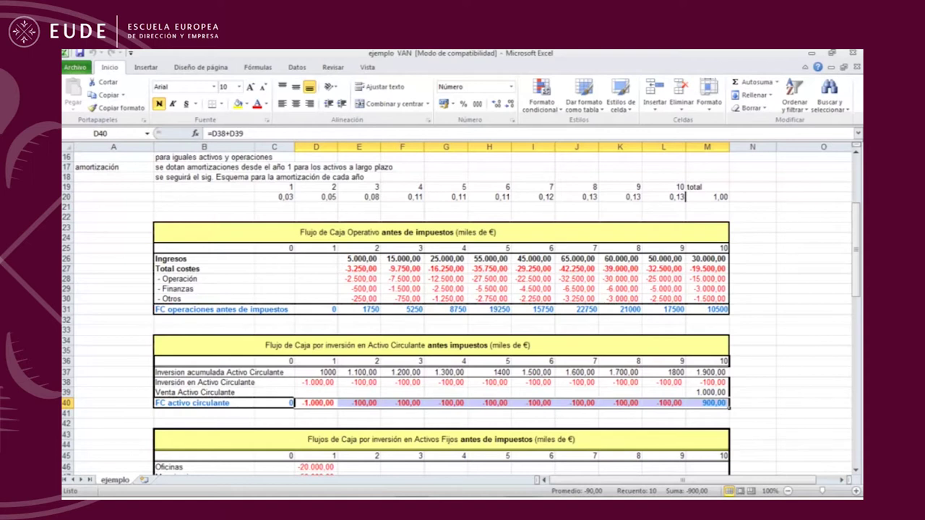
pyautogui.click(707, 403)
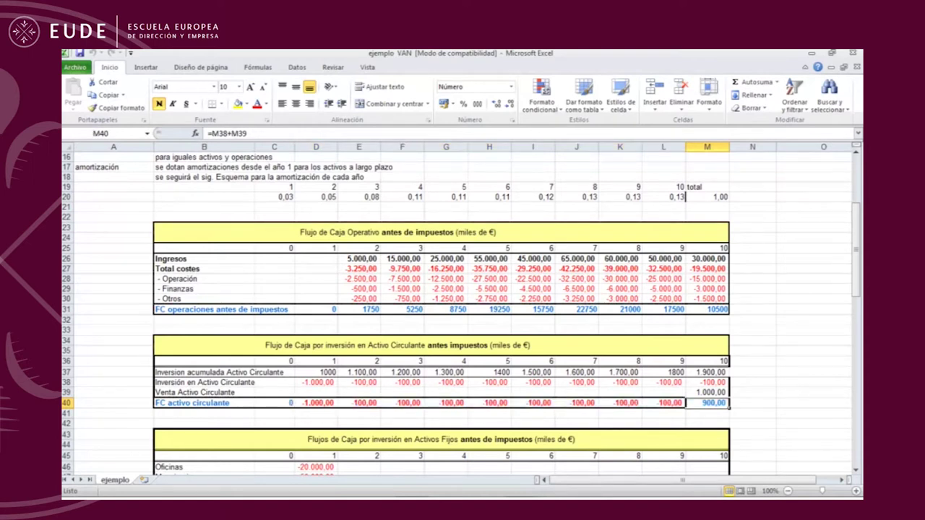
pyautogui.click(752, 403)
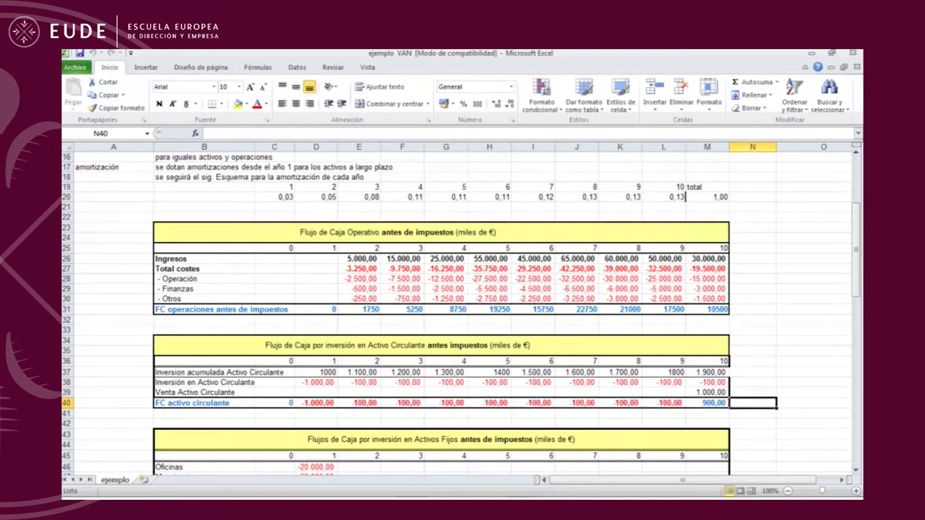
# - Number the operating, working capital and fixed asset cash flow rows by entering 1 in A31, 2 in A40 and 3 in A50
pyautogui.click(113, 309)
pyautogui.write('1')
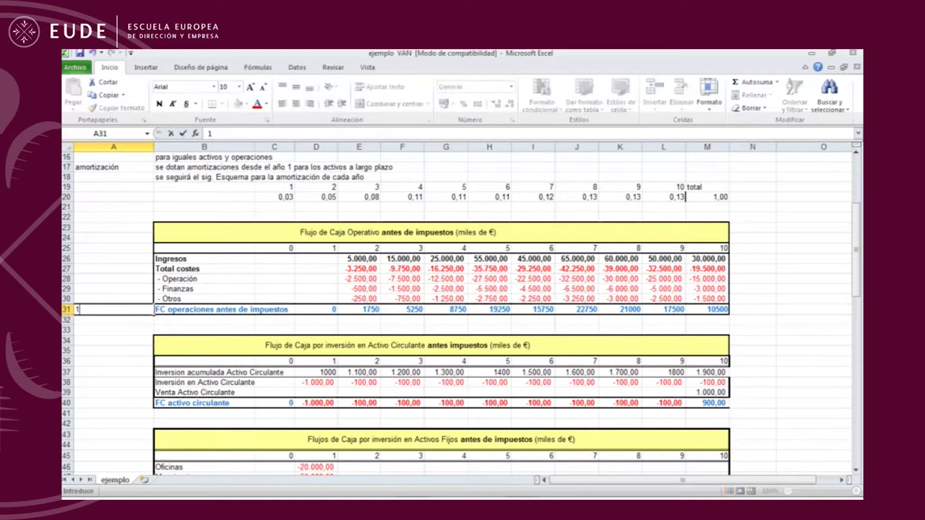
pyautogui.click(114, 404)
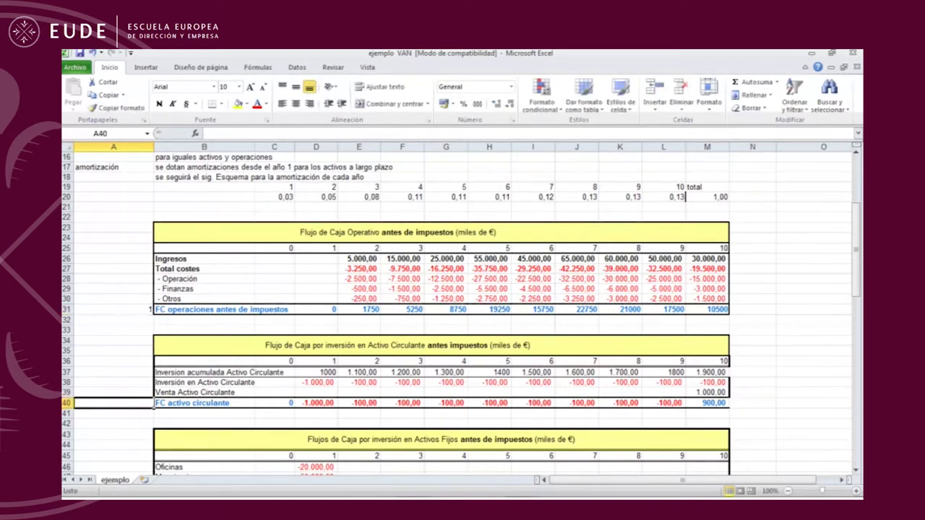
pyautogui.write('2')
pyautogui.click(113, 361)
pyautogui.scroll(-3, 113, 361)
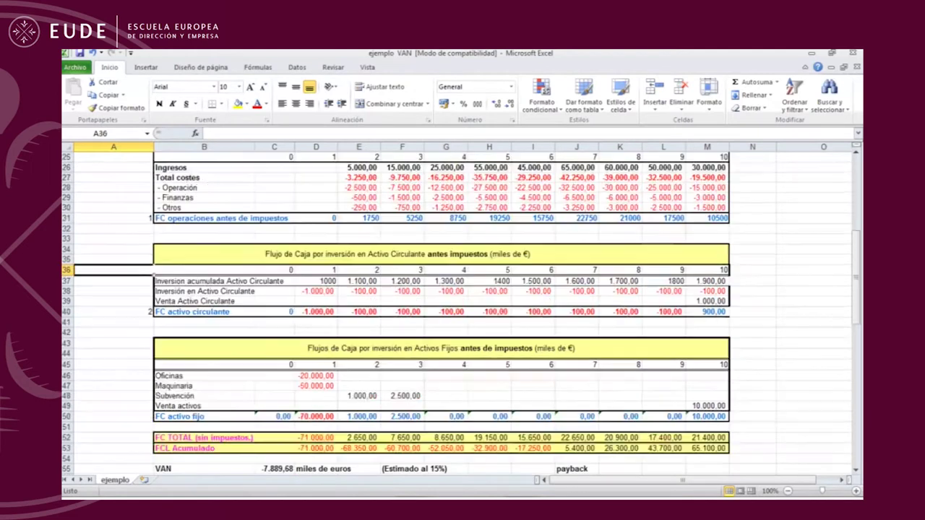
pyautogui.click(114, 417)
pyautogui.write('3')
pyautogui.click(114, 386)
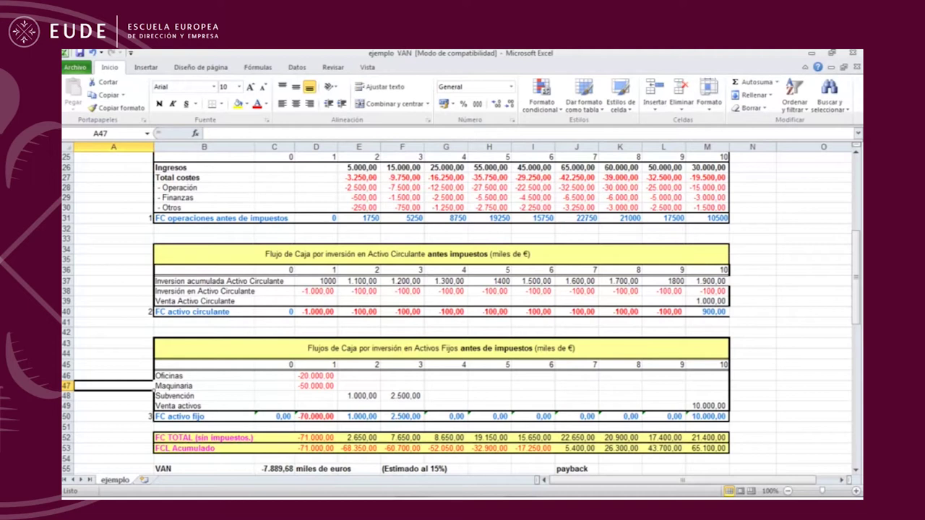
# - Review the fixed asset investment assumptions for offices in B7 and machinery in B8
pyautogui.scroll(8, 685, 347)
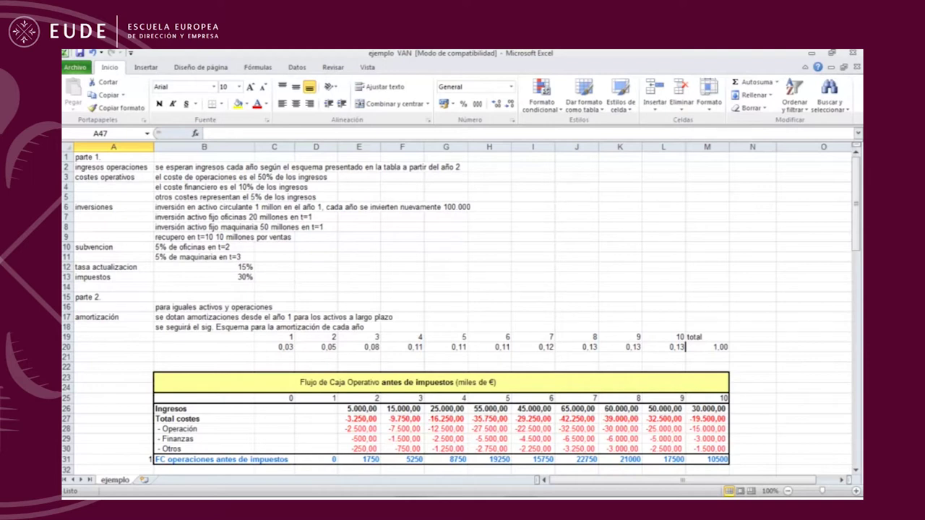
pyautogui.click(254, 217)
pyautogui.click(256, 227)
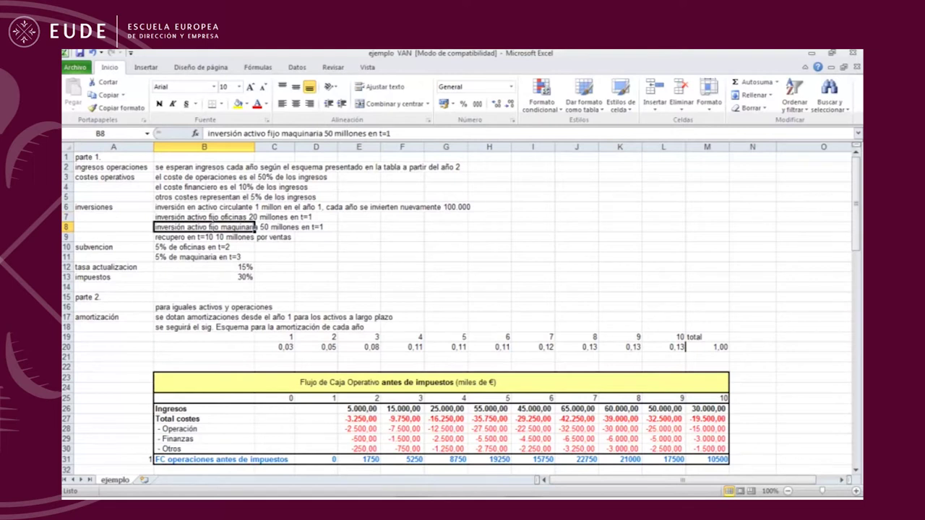
pyautogui.click(255, 216)
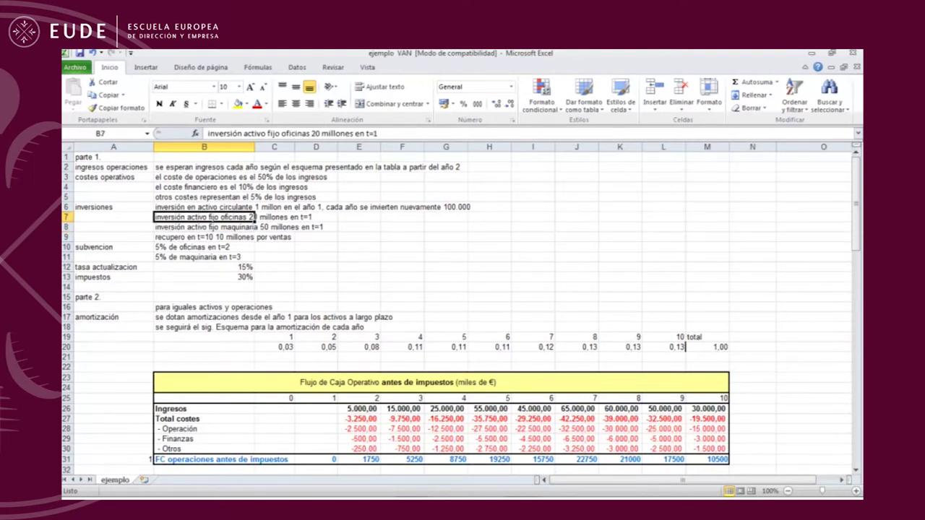
pyautogui.click(256, 226)
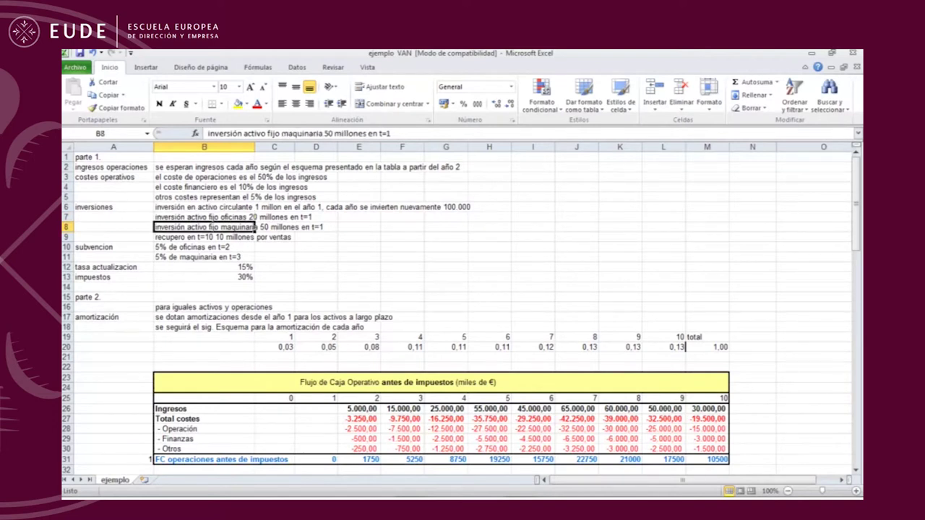
# - Compare the fixed asset assumptions with the year 1 office and machinery investments in D46 and D47, and inspect the sum formula in D50
pyautogui.scroll(-11, 255, 226)
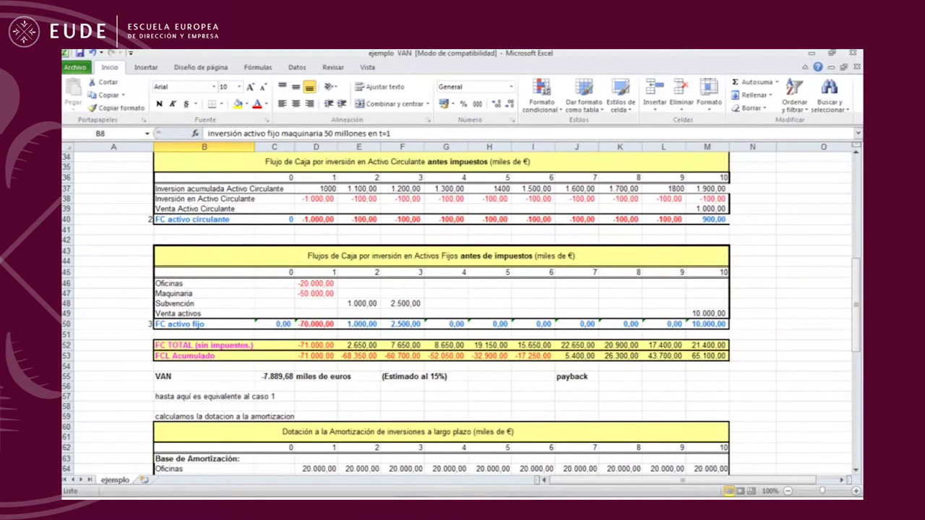
pyautogui.click(316, 283)
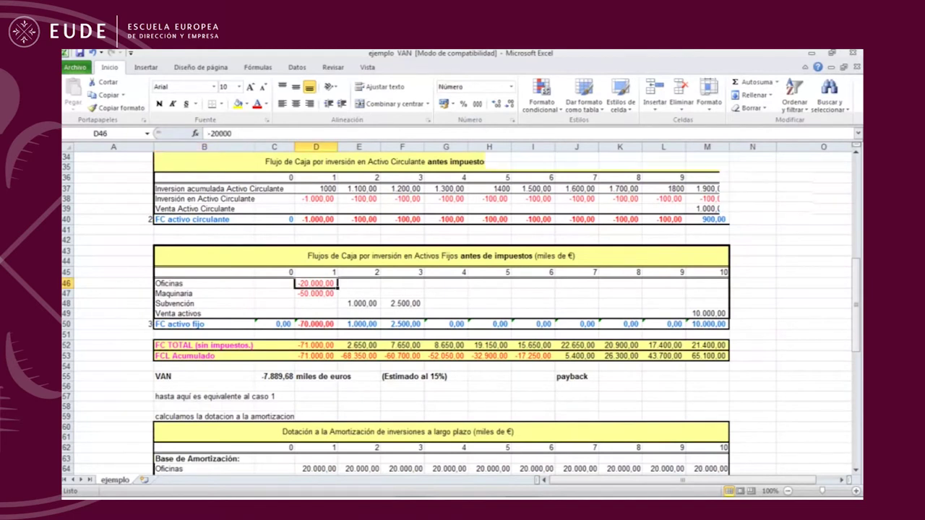
pyautogui.scroll(11, 316, 284)
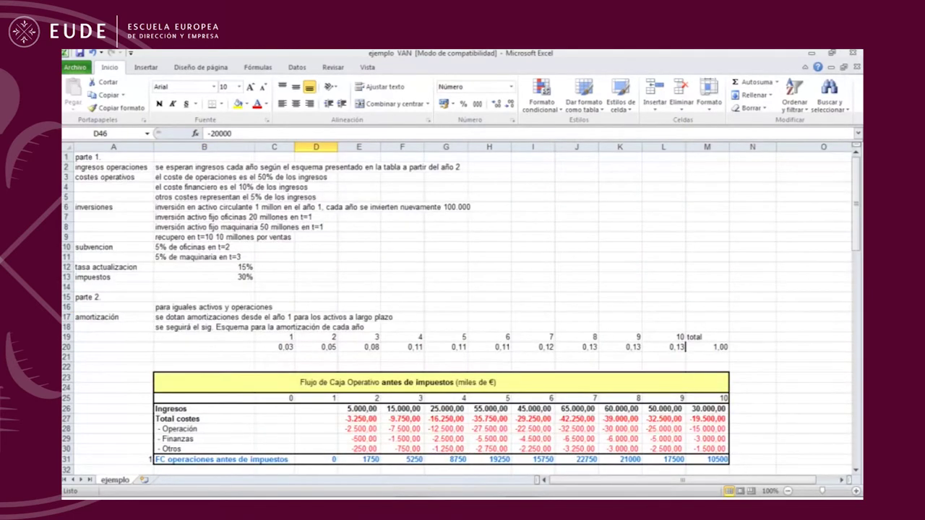
pyautogui.scroll(-10, 462, 311)
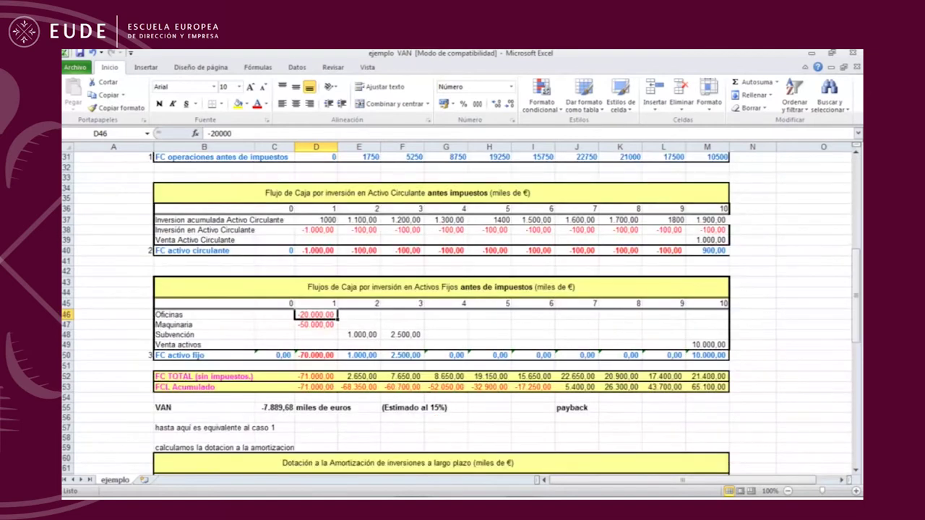
pyautogui.click(316, 325)
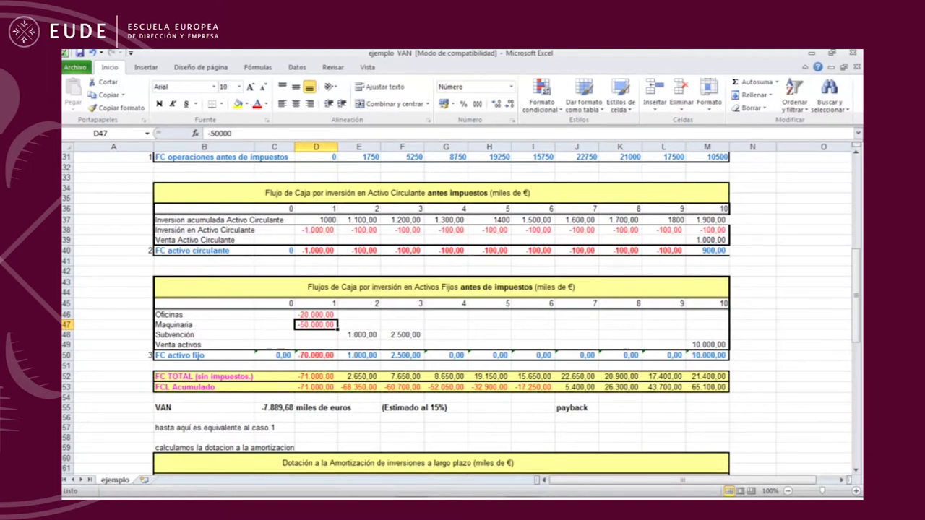
pyautogui.click(315, 355)
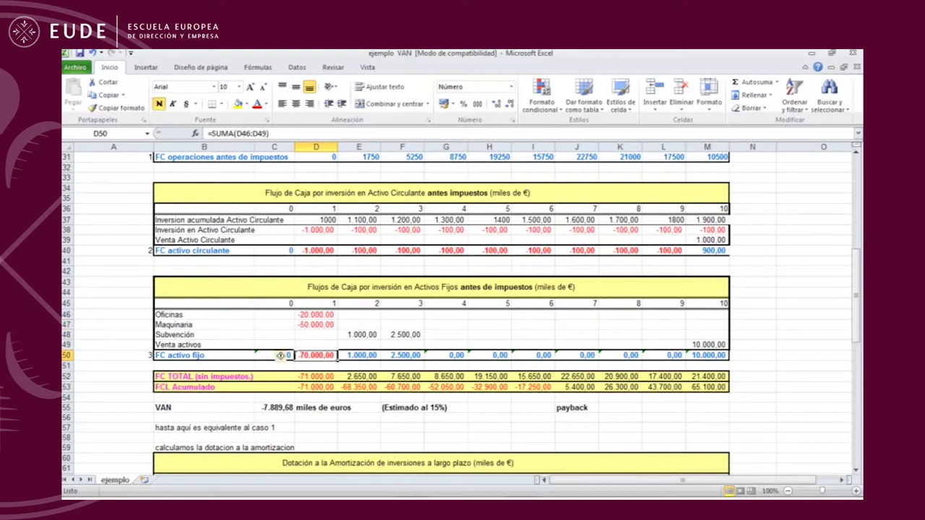
# - Review the subsidy assumptions for offices in B10 and machinery in B11
pyautogui.click(359, 326)
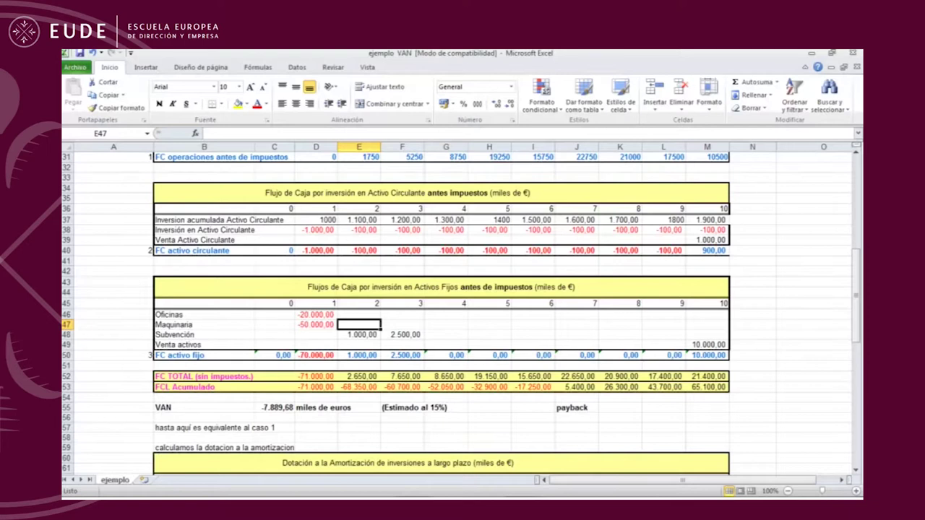
pyautogui.scroll(10, 462, 311)
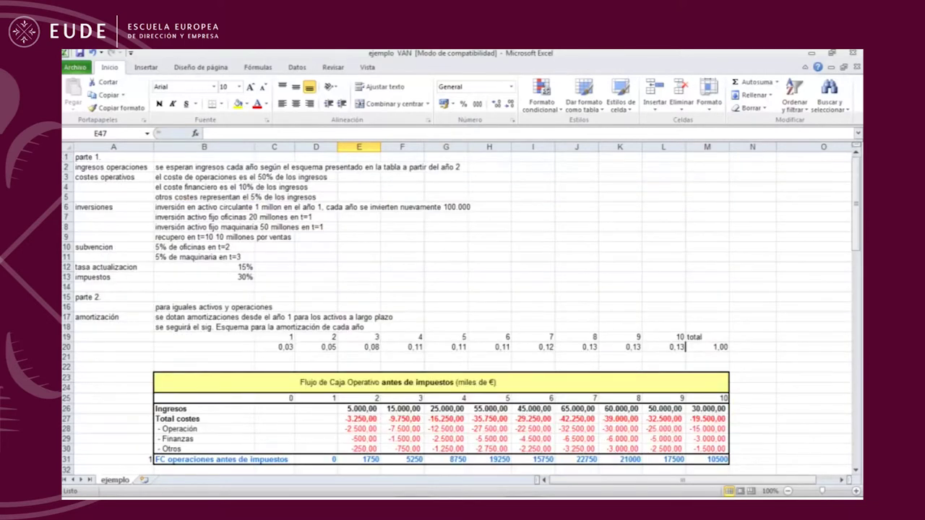
pyautogui.scroll(-8, 462, 310)
pyautogui.scroll(8, 462, 311)
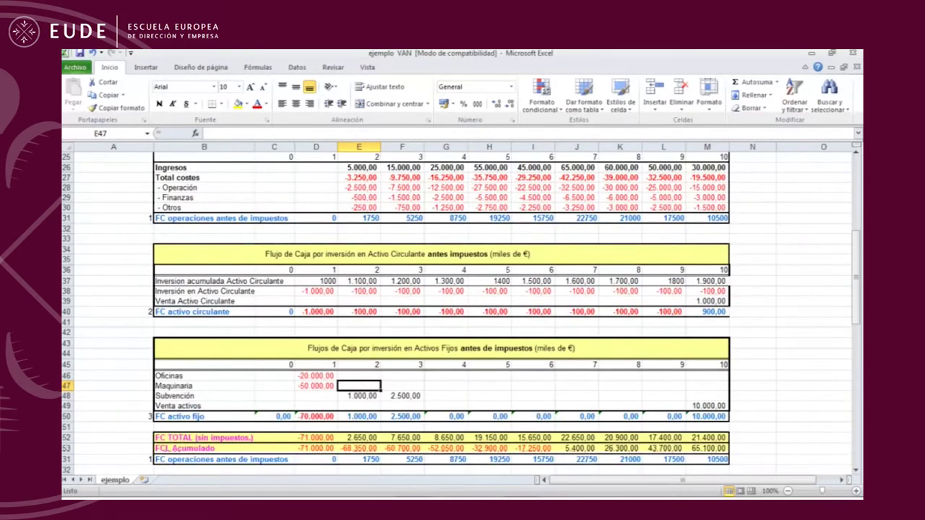
pyautogui.scroll(8, 462, 311)
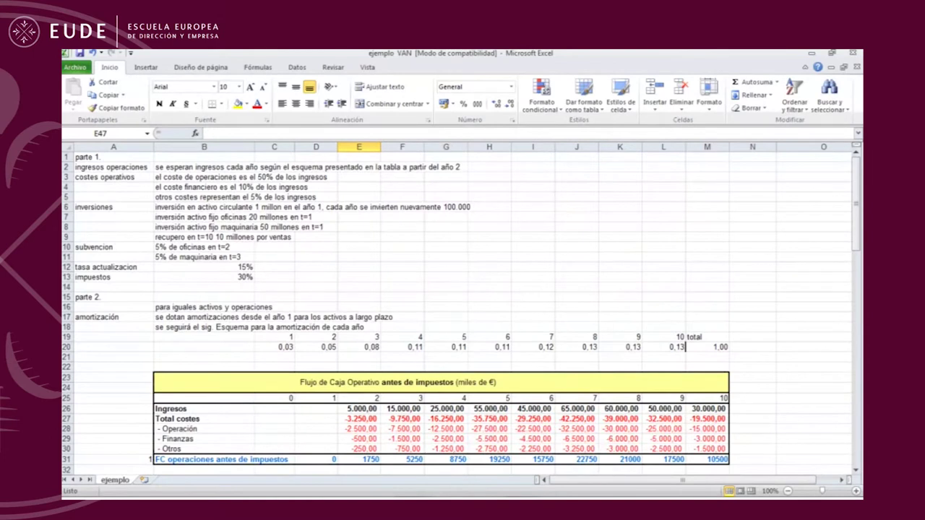
pyautogui.moveTo(113, 247); pyautogui.dragTo(204, 257)
pyautogui.click(275, 247)
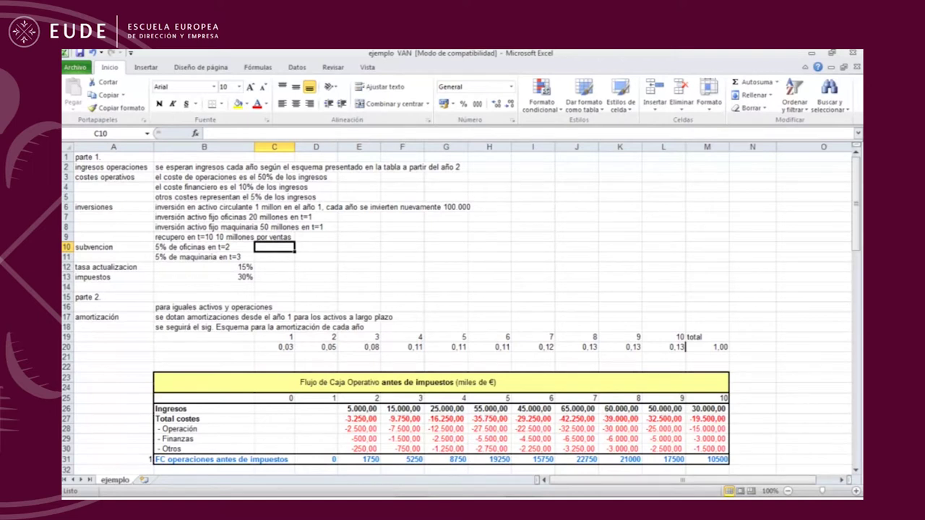
pyautogui.click(204, 257)
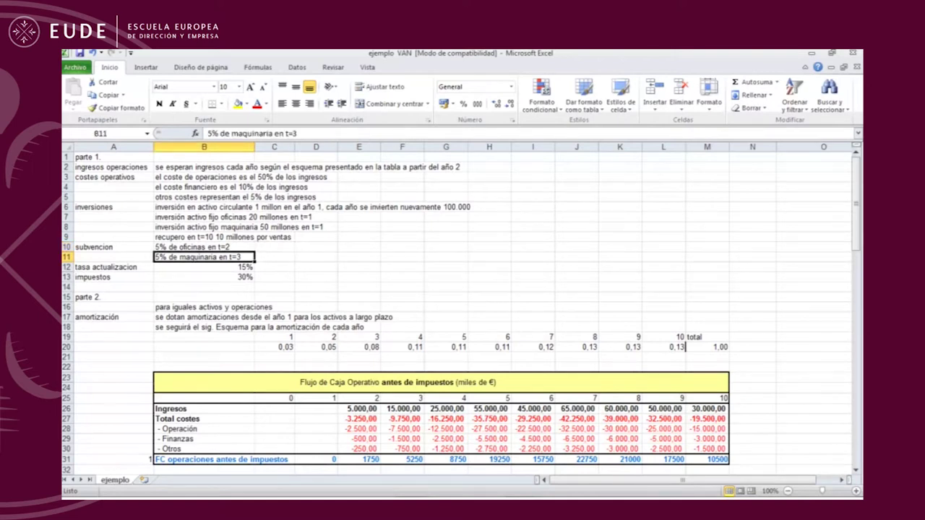
# - Inspect the subsidy formulas for year 2 in E48 and year 3 in F48, leaving both unchanged
pyautogui.scroll(-12, 462, 311)
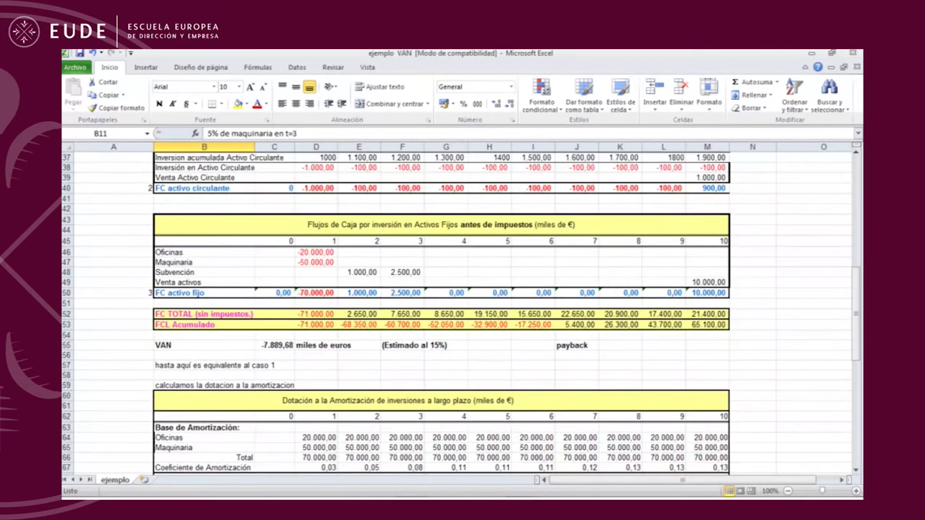
pyautogui.click(359, 273)
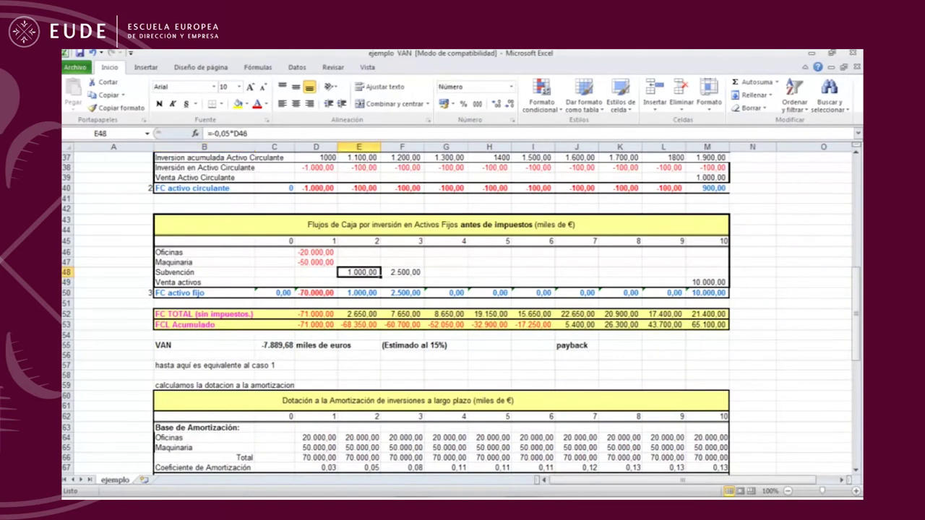
pyautogui.press('F2')
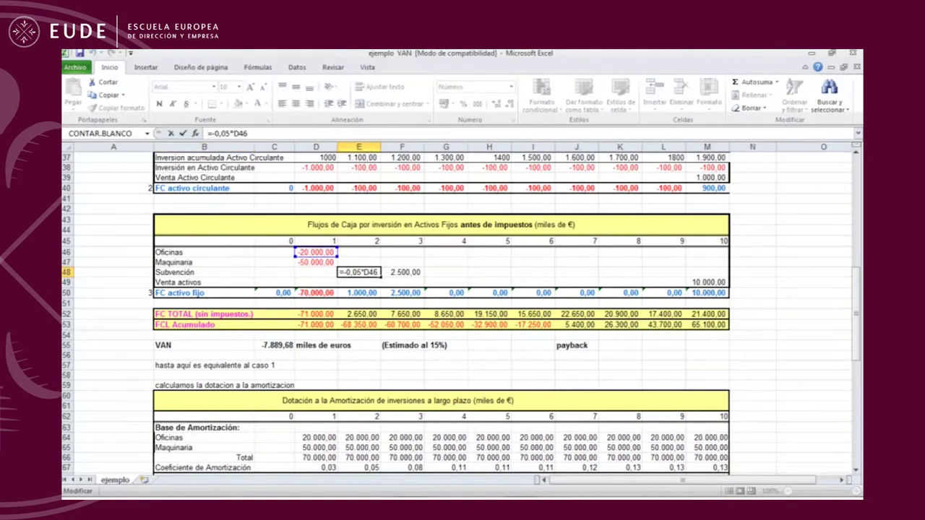
pyautogui.press('Escape')
pyautogui.click(402, 271)
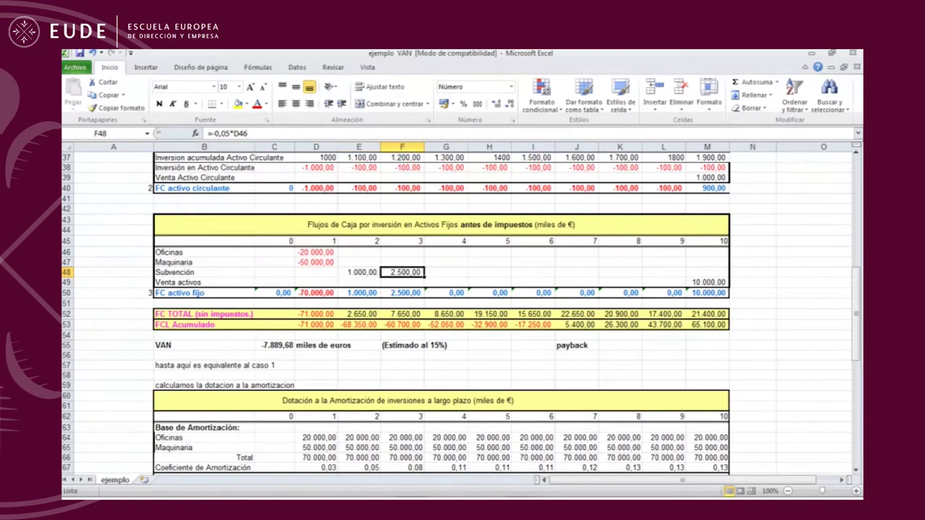
pyautogui.press('F2')
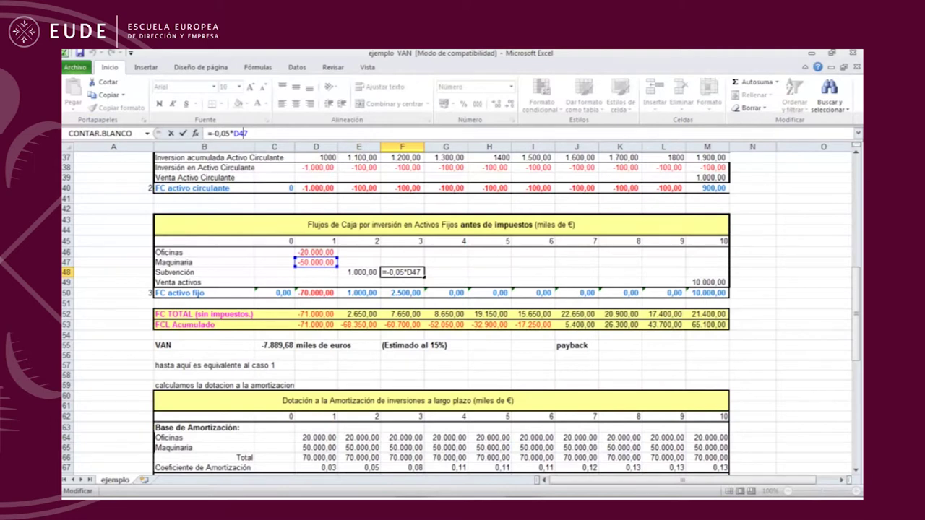
pyautogui.press('Escape')
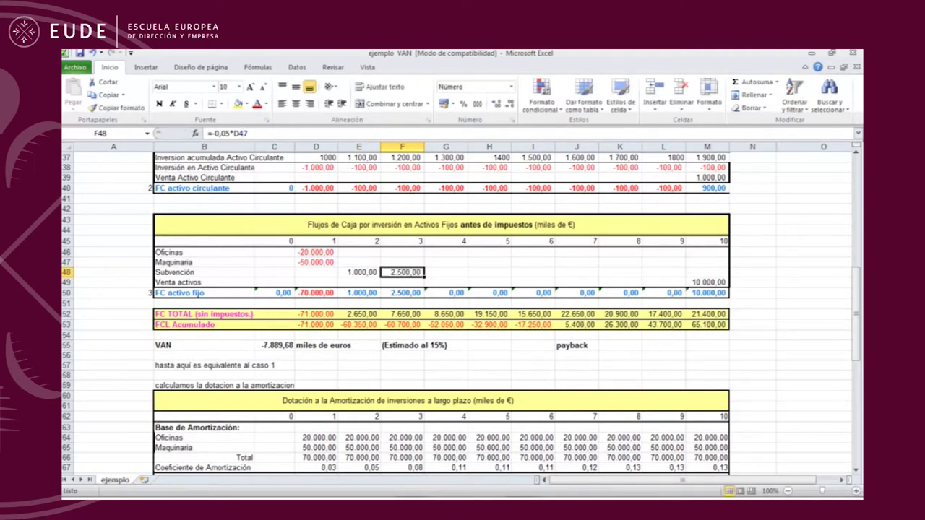
pyautogui.click(445, 272)
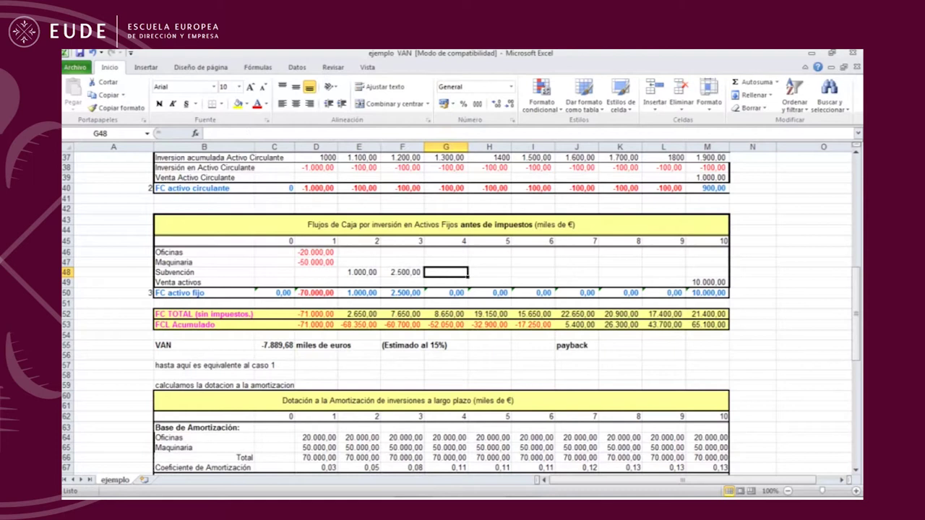
# - Compare the investments in D46:D47 with the subsidies in E48:F48, and check the fixed asset sum formulas in E50 and F50
pyautogui.moveTo(316, 253); pyautogui.dragTo(316, 263)
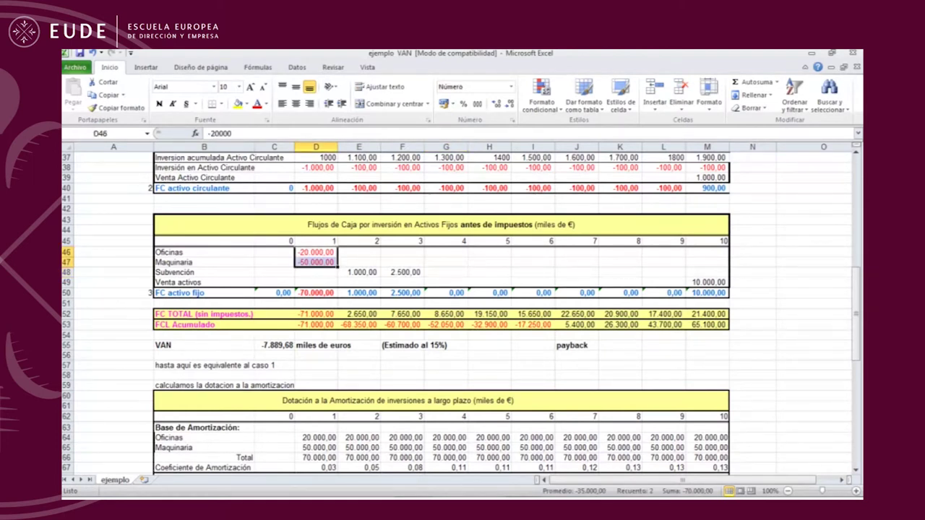
pyautogui.moveTo(359, 272); pyautogui.dragTo(405, 272)
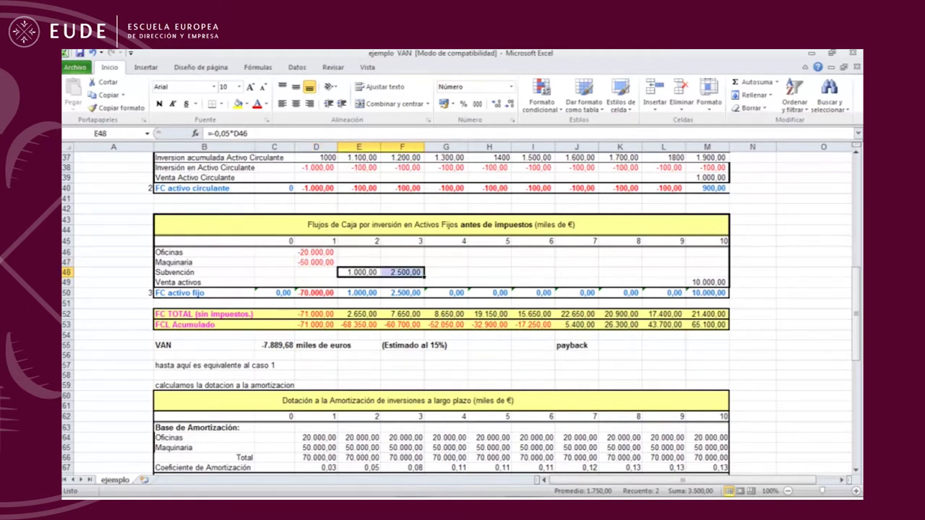
pyautogui.click(381, 293)
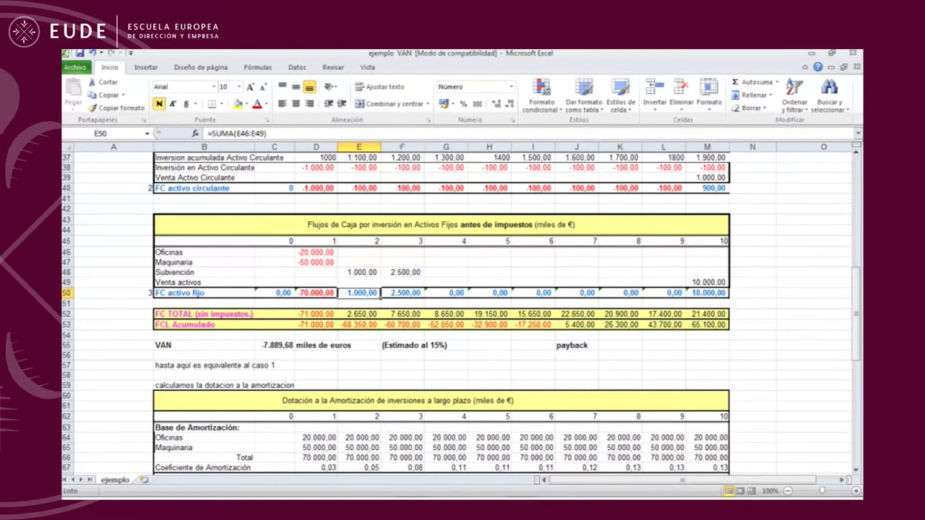
pyautogui.click(422, 293)
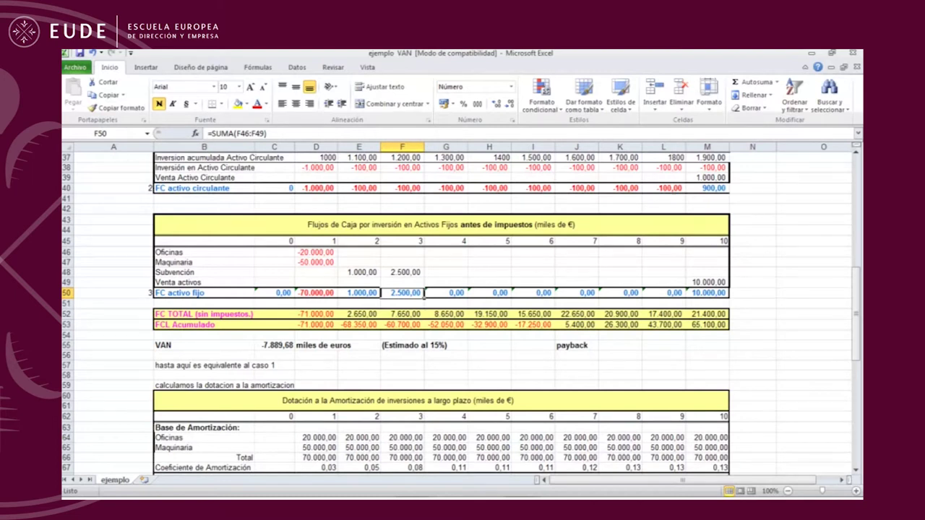
pyautogui.click(446, 272)
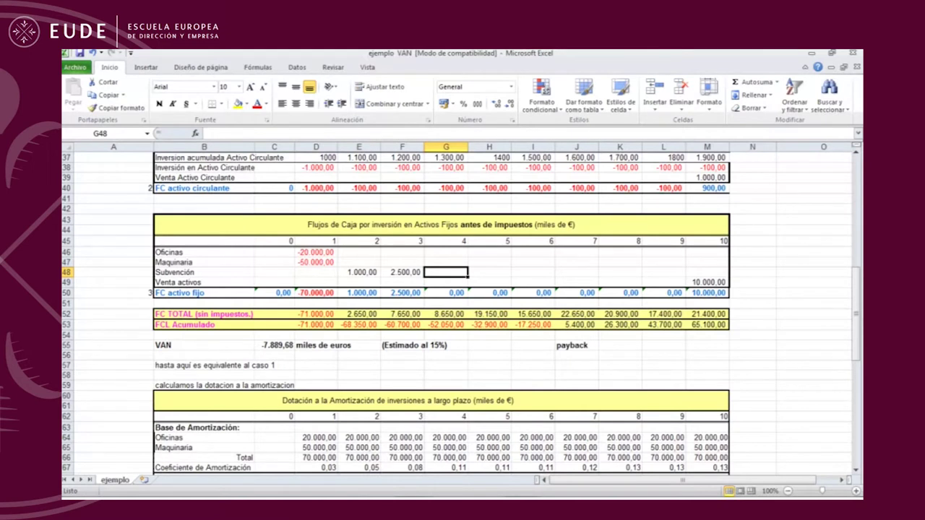
# - Review the year 10 asset sale in M49 alongside the office and machinery rows of the fixed asset table
pyautogui.click(707, 283)
pyautogui.scroll(4, 707, 282)
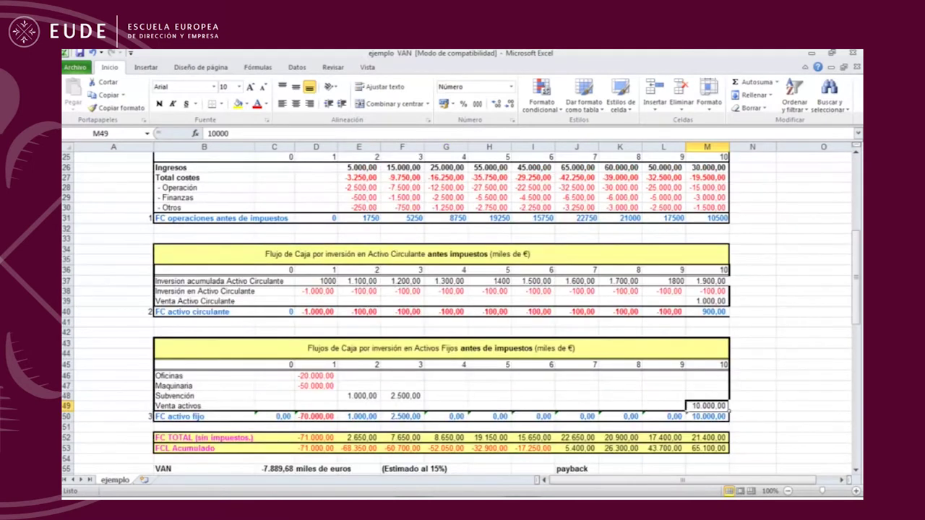
pyautogui.moveTo(359, 376); pyautogui.dragTo(359, 386)
pyautogui.click(489, 386)
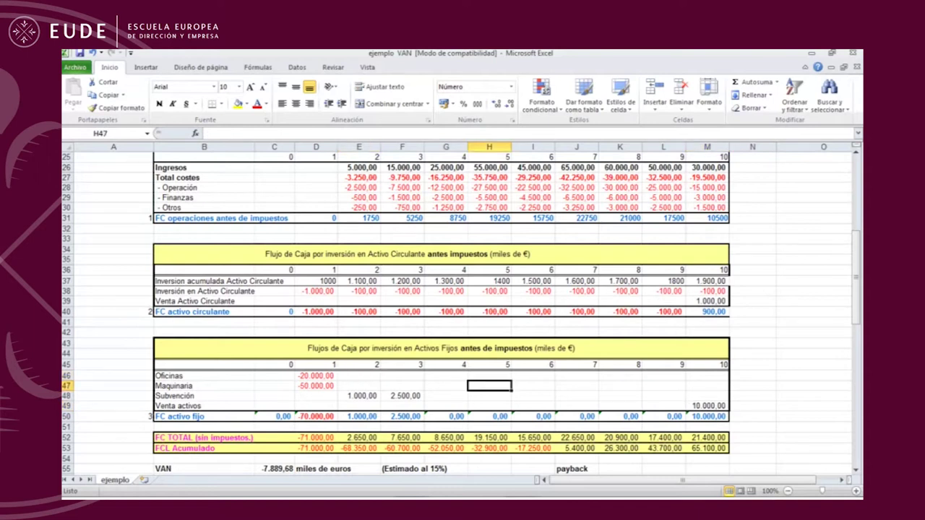
# - Examine the fixed asset cash flow formulas in row 50 for years 1, 2, 3 and 10
pyautogui.scroll(-2, 462, 311)
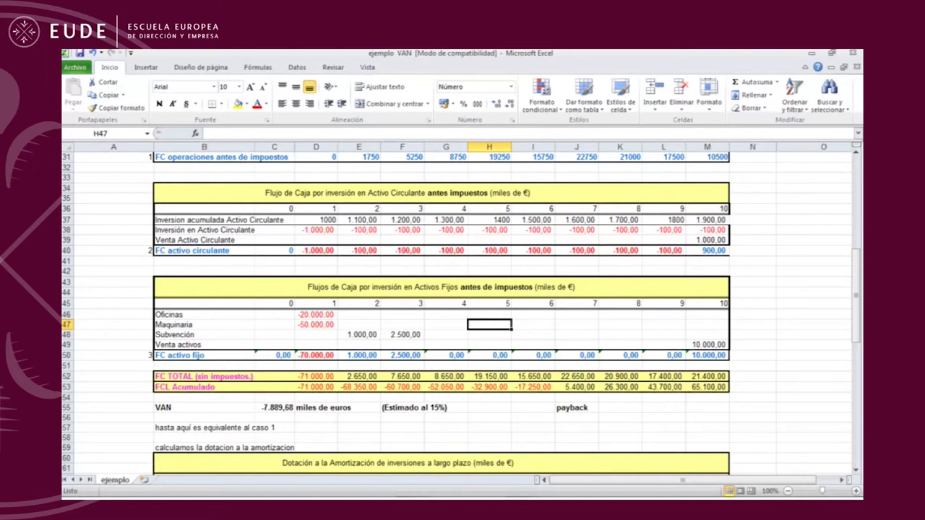
pyautogui.click(316, 356)
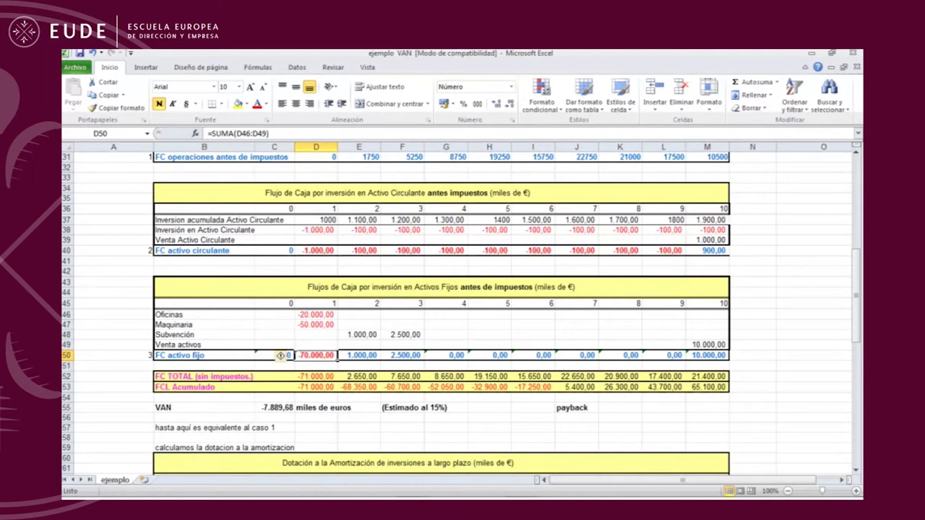
pyautogui.click(283, 356)
pyautogui.click(405, 355)
pyautogui.click(380, 356)
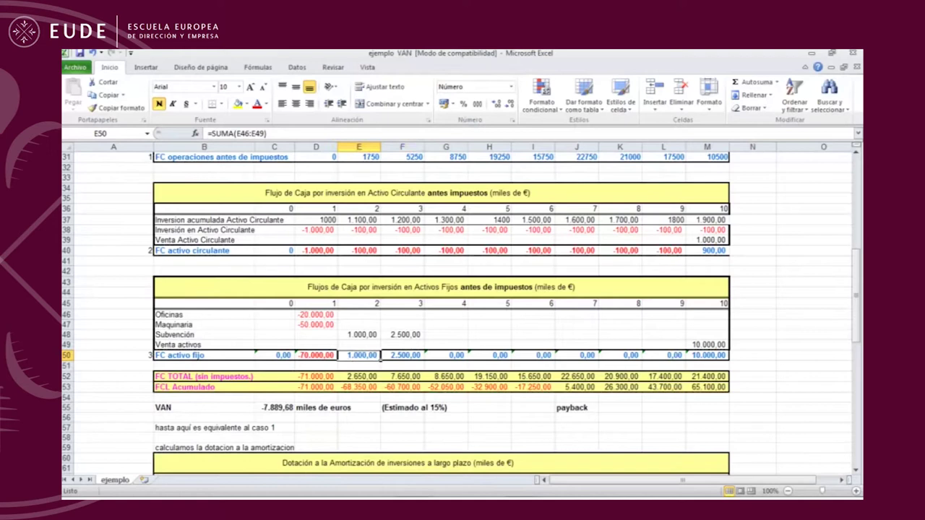
pyautogui.click(422, 354)
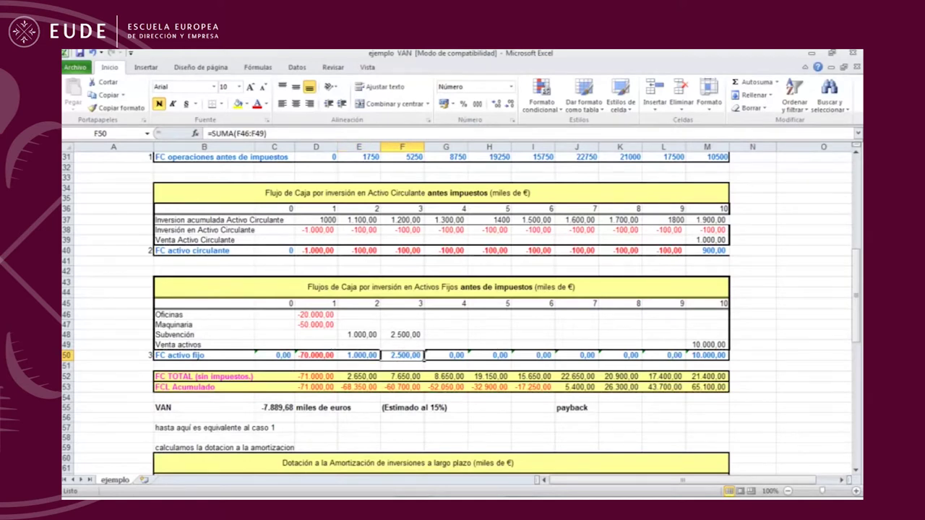
pyautogui.click(688, 355)
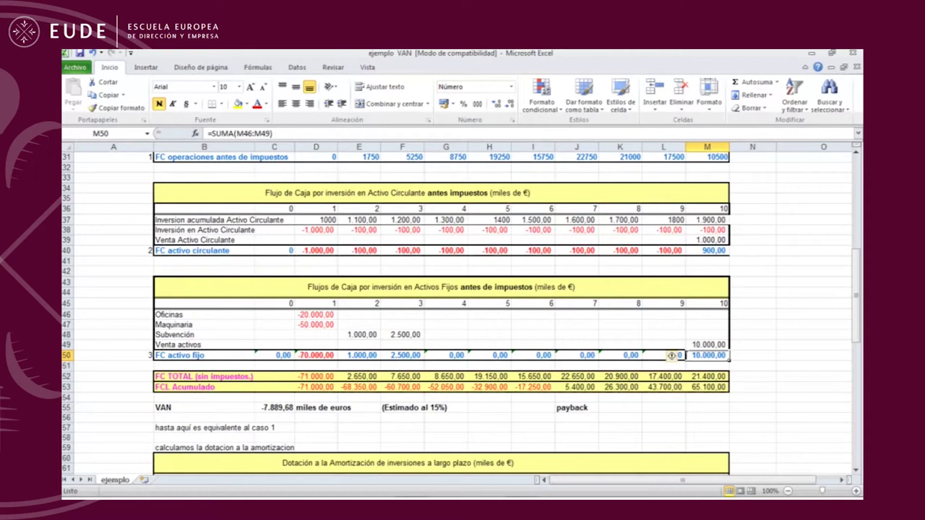
pyautogui.click(664, 428)
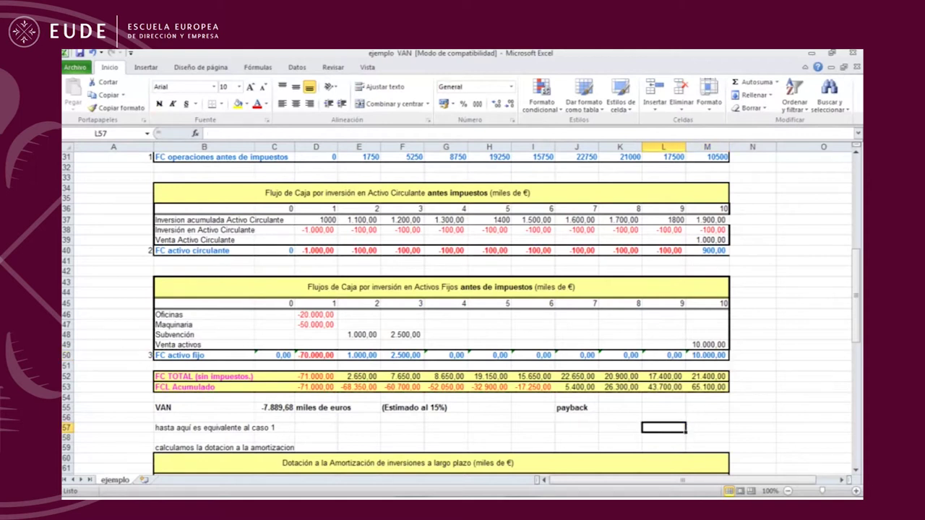
# - Review the operating, working capital and fixed asset cash flow tables down to the FC TOTAL (sin impuestos.) row
pyautogui.scroll(4, 462, 311)
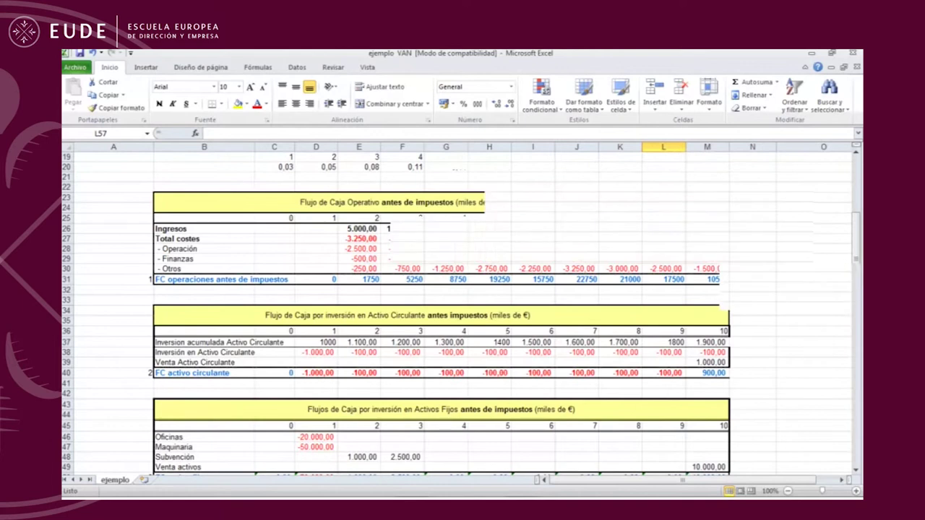
pyautogui.scroll(1, 462, 310)
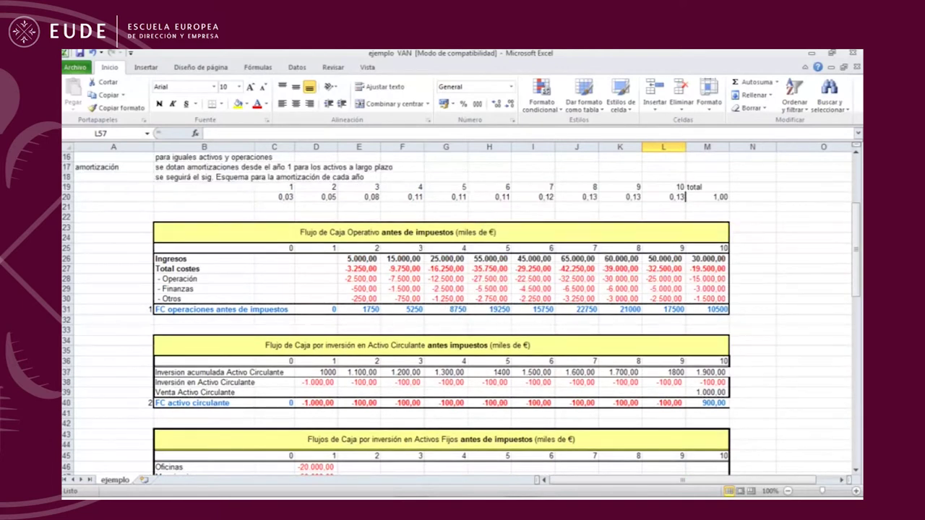
pyautogui.scroll(-2, 463, 311)
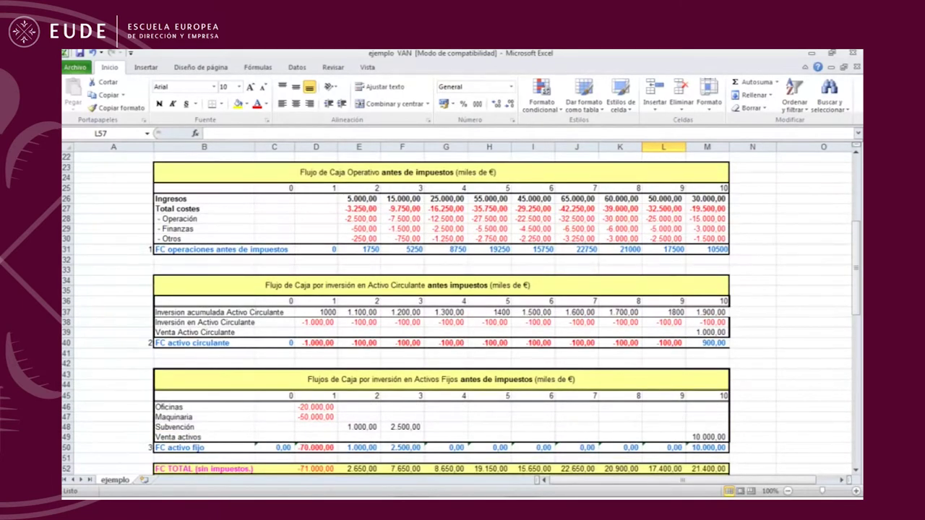
pyautogui.scroll(-3, 462, 311)
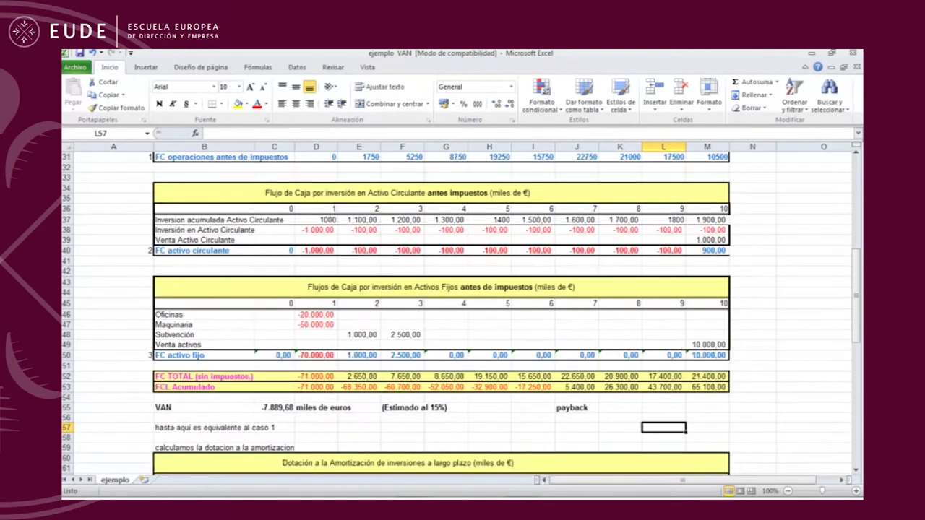
pyautogui.scroll(-2, 462, 310)
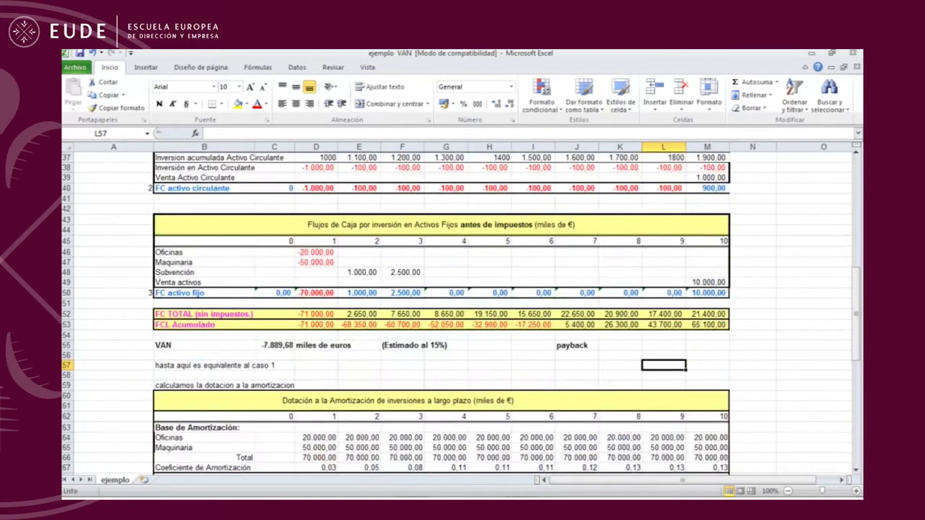
pyautogui.click(114, 314)
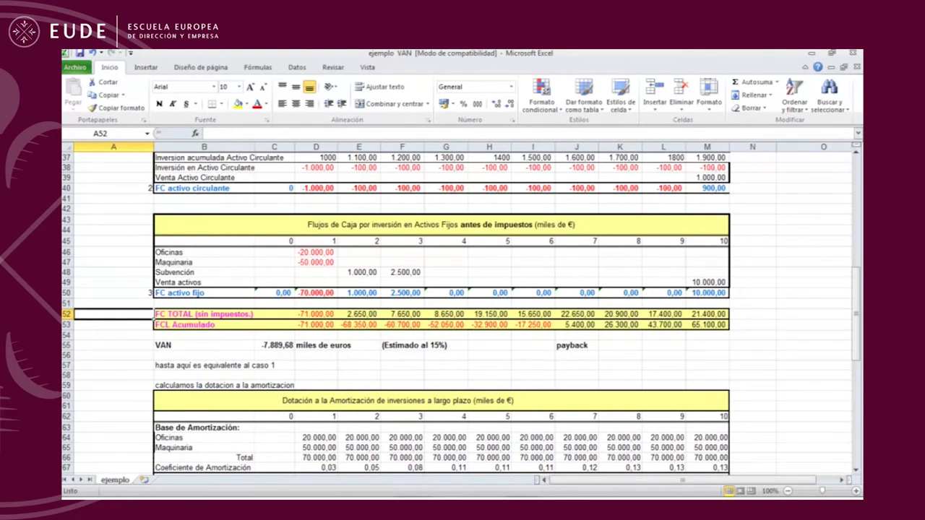
# - Inspect the year 1 total cash flow formula in D52 and trace its references to D31, D40 and D50
pyautogui.scroll(1, 462, 311)
pyautogui.click(316, 345)
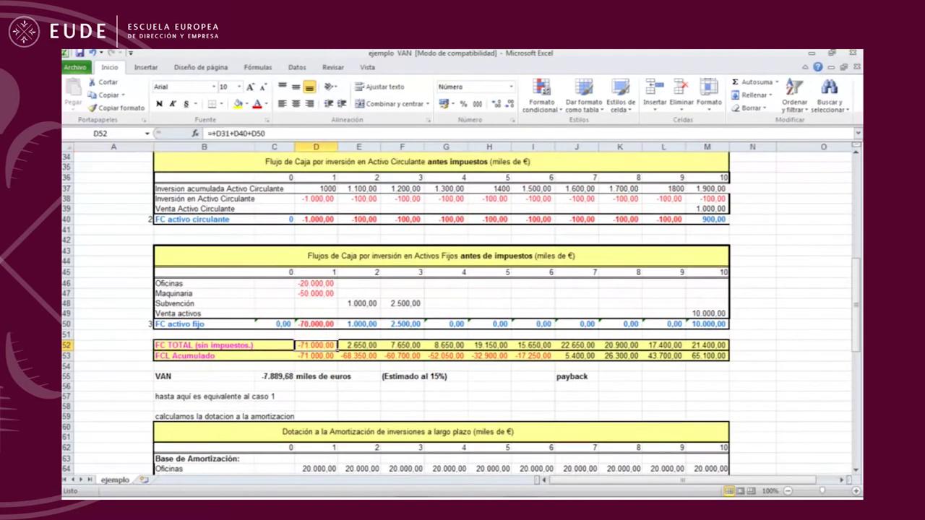
pyautogui.doubleClick(316, 345)
pyautogui.moveTo(856, 329); pyautogui.dragTo(856, 293)
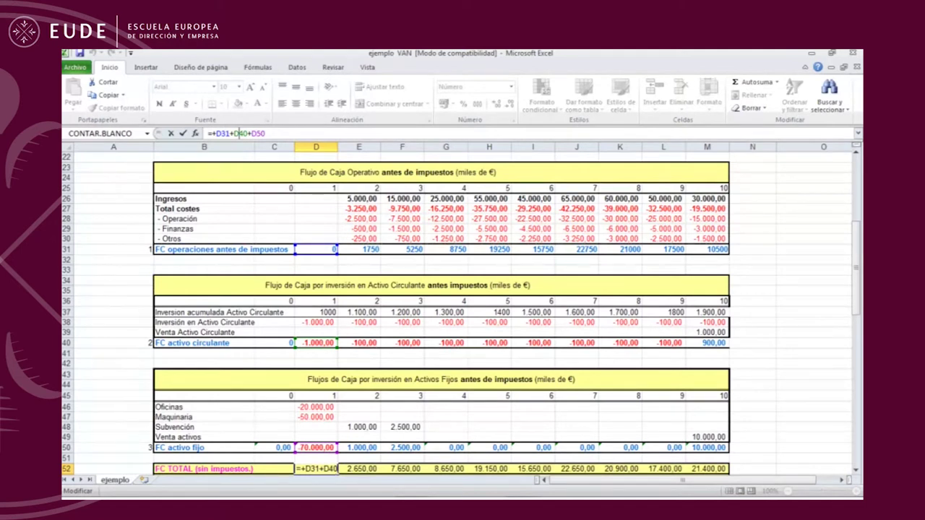
pyautogui.scroll(-5, 462, 315)
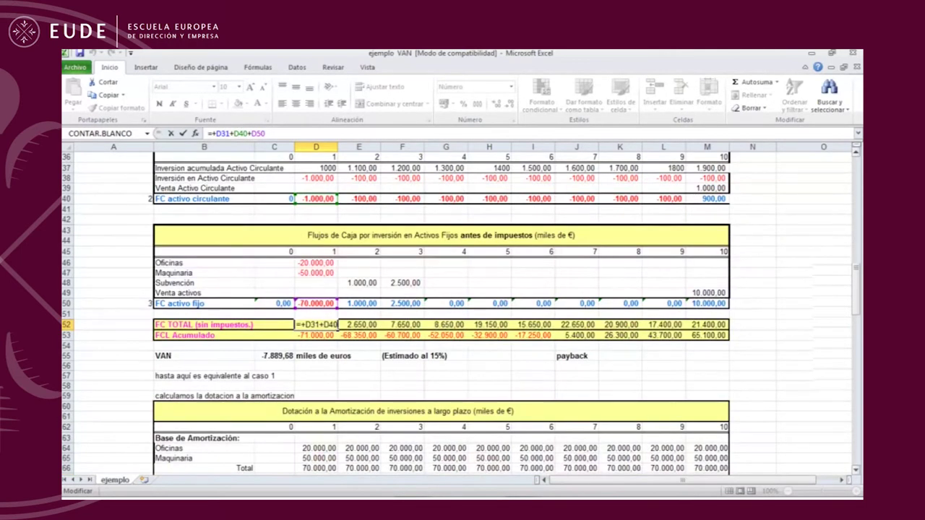
pyautogui.press('Escape')
# - Compare the total cash flow formulas for year 2 in E52, year 1 in D52 and year 10 in M52
pyautogui.click(359, 326)
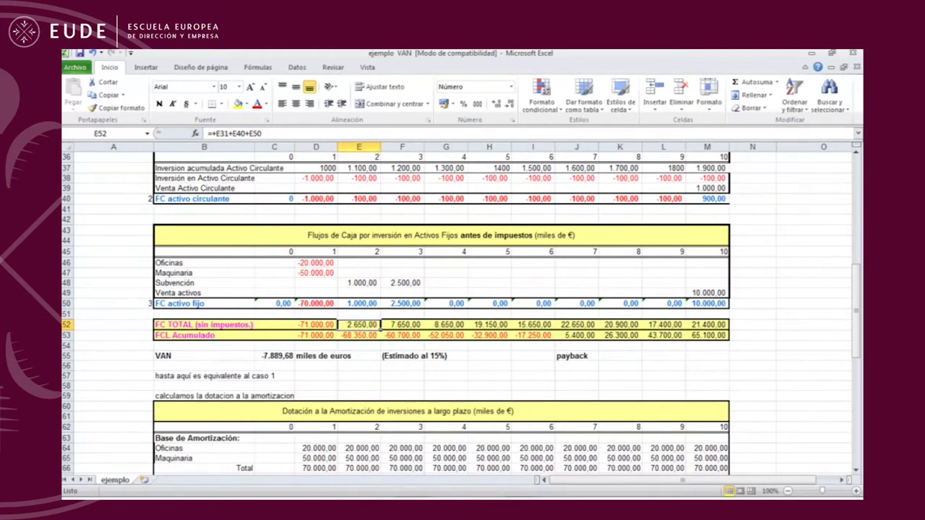
pyautogui.click(316, 325)
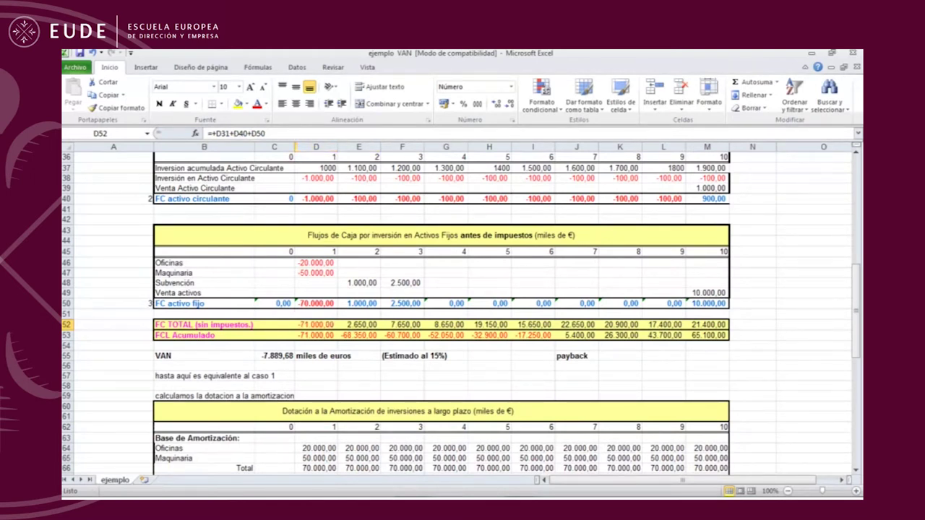
pyautogui.click(707, 325)
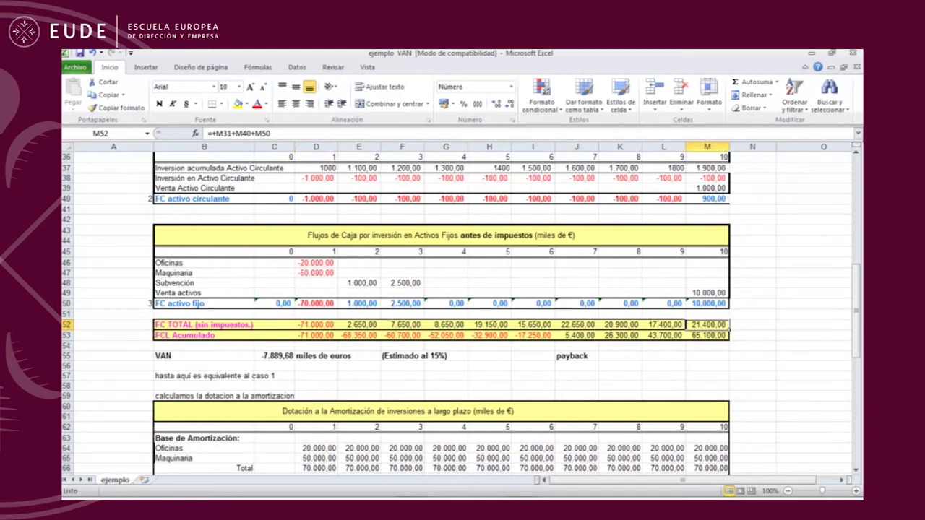
# - Enter the note "flujos de caja libres para entrar ya en la ec. Del VAN" in N52, beside the FC TOTAL row
pyautogui.click(814, 314)
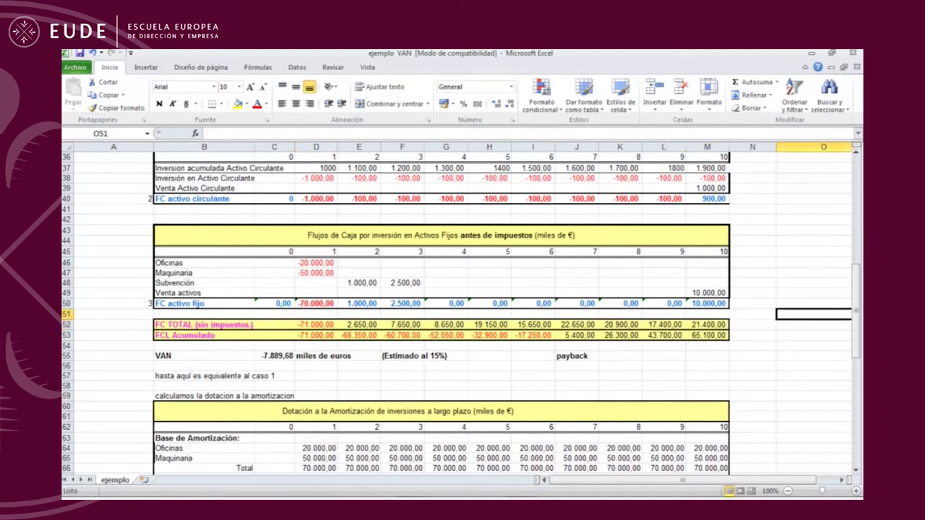
pyautogui.click(752, 325)
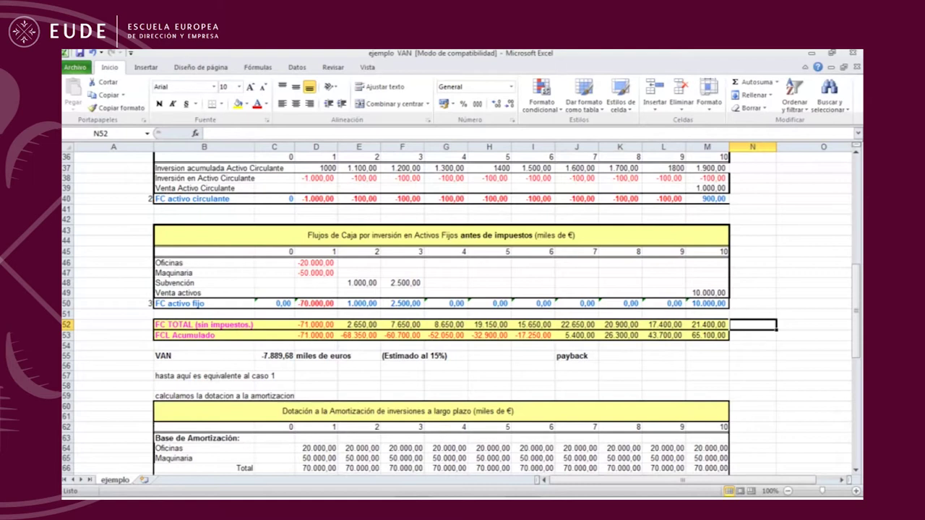
pyautogui.doubleClick(752, 325)
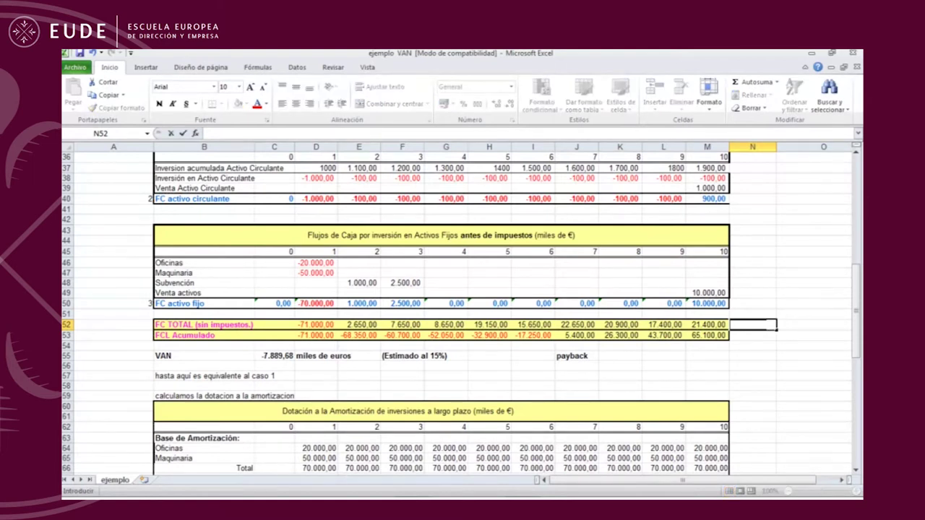
pyautogui.write('flujos de caja')
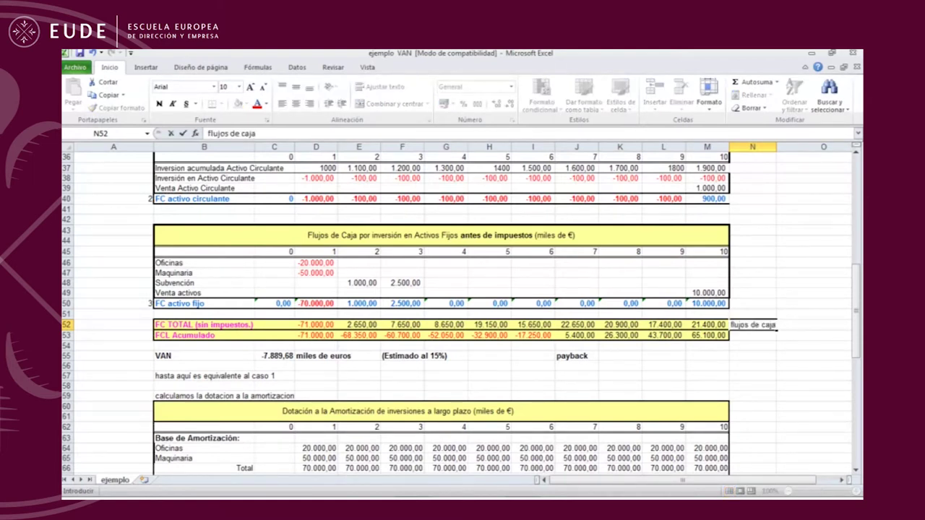
pyautogui.write(' libres para entrar')
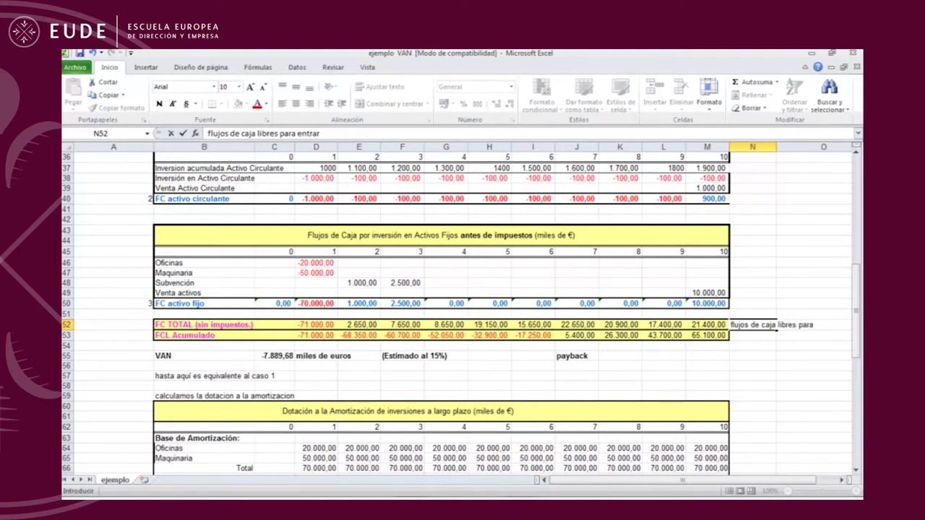
pyautogui.write(' ya en la ec. Del VAN')
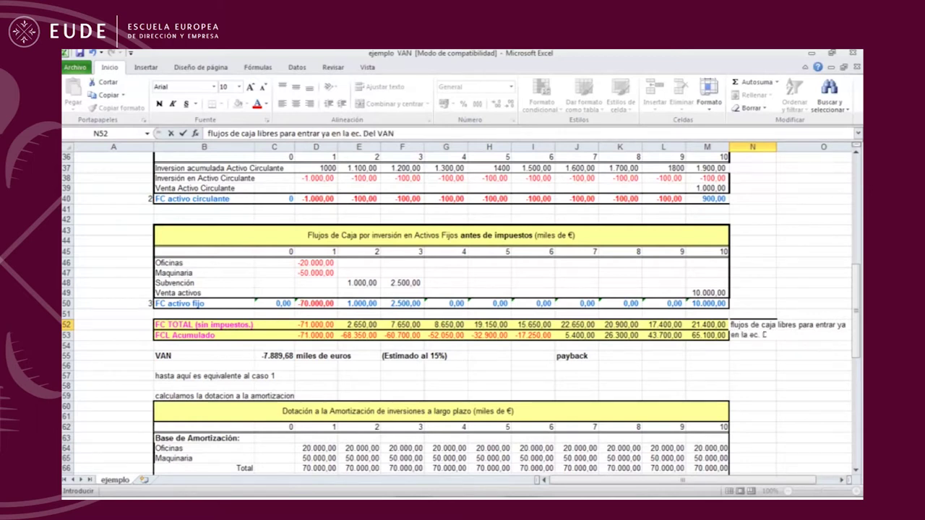
pyautogui.click(814, 375)
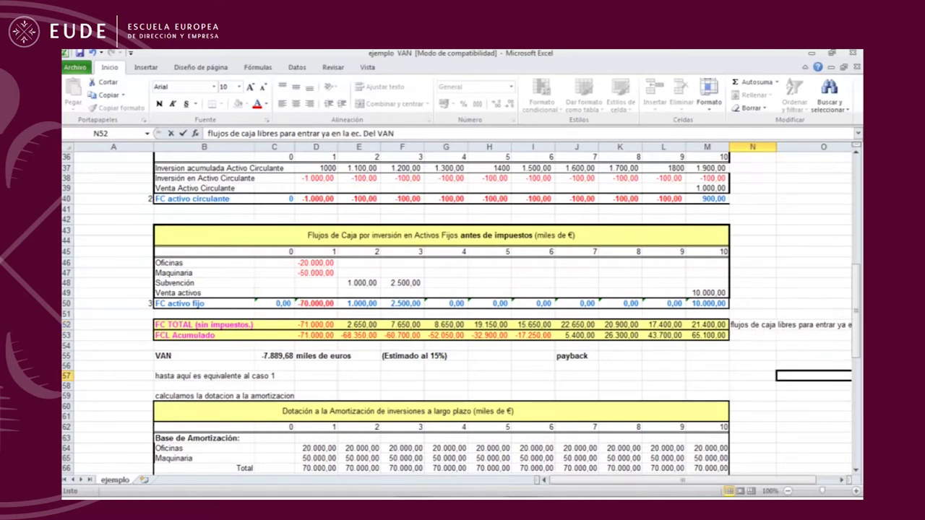
pyautogui.press('Return')
# - Review the whole FC TOTAL (sin impuestos.) row from its label to year 10
pyautogui.click(204, 325)
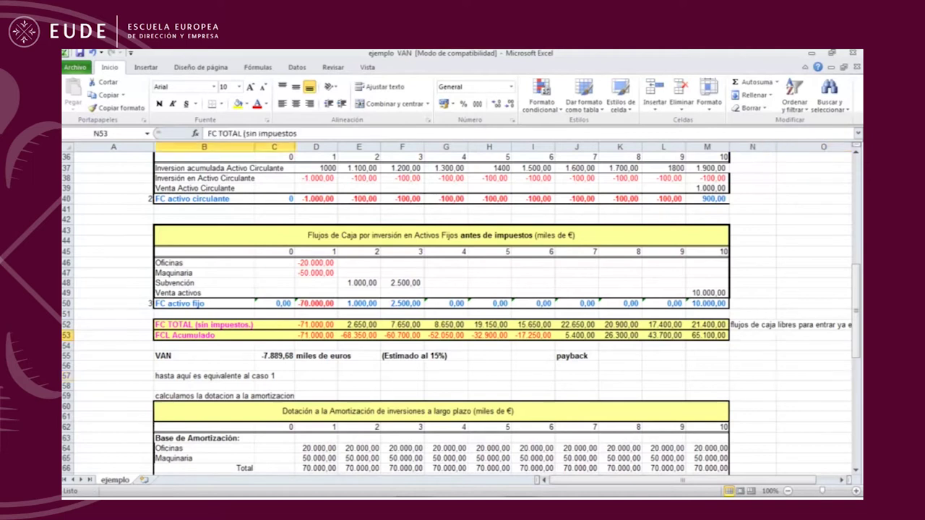
pyautogui.moveTo(204, 325); pyautogui.dragTo(707, 325)
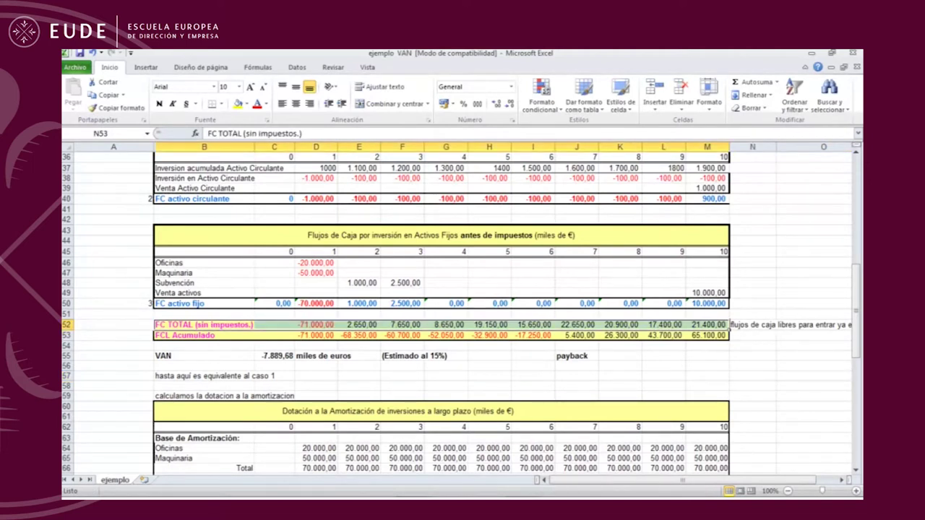
pyautogui.click(752, 346)
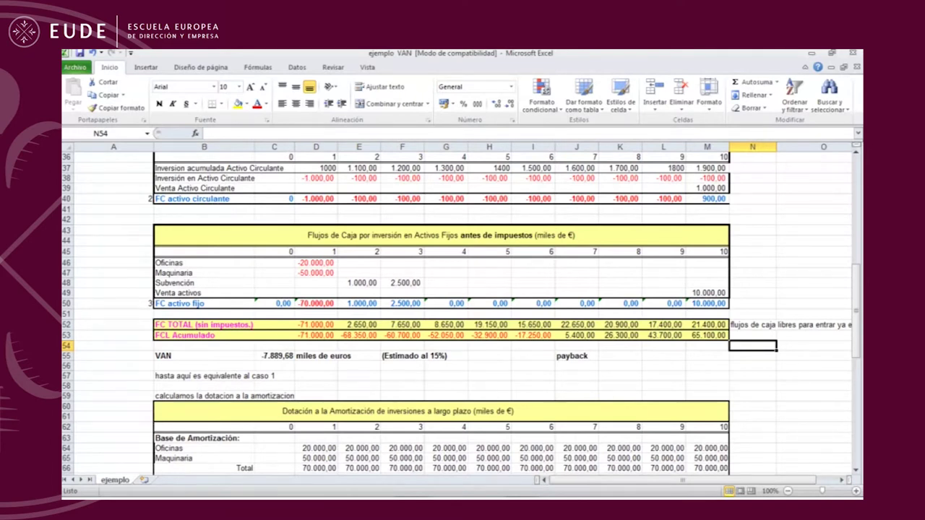
# - Examine the accumulated free cash flow formulas for year 1 in D53 and year 3 in F53
pyautogui.moveTo(316, 336); pyautogui.dragTo(337, 337)
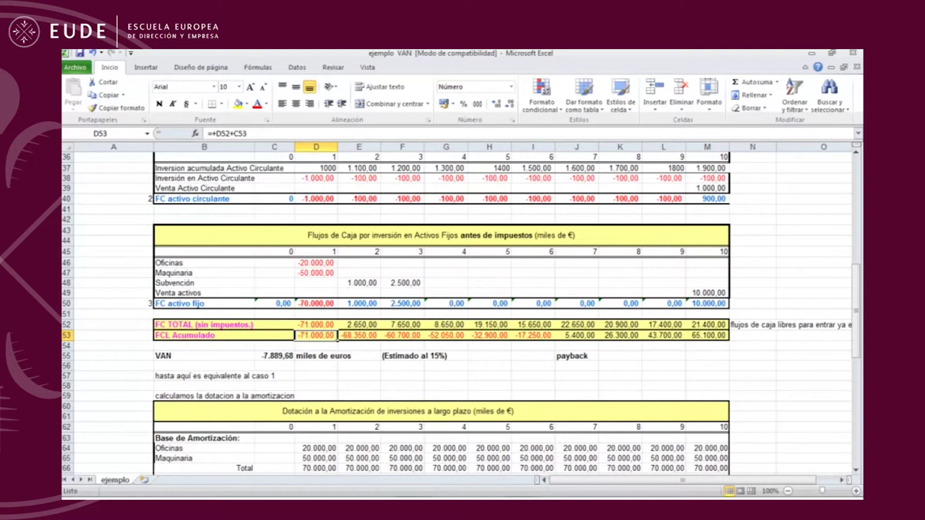
pyautogui.click(421, 336)
pyautogui.doubleClick(421, 336)
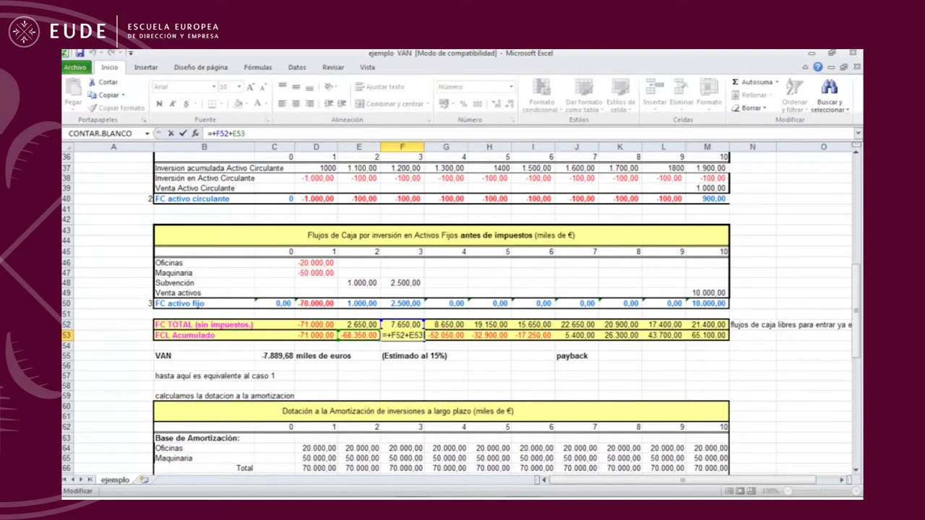
pyautogui.press('Escape')
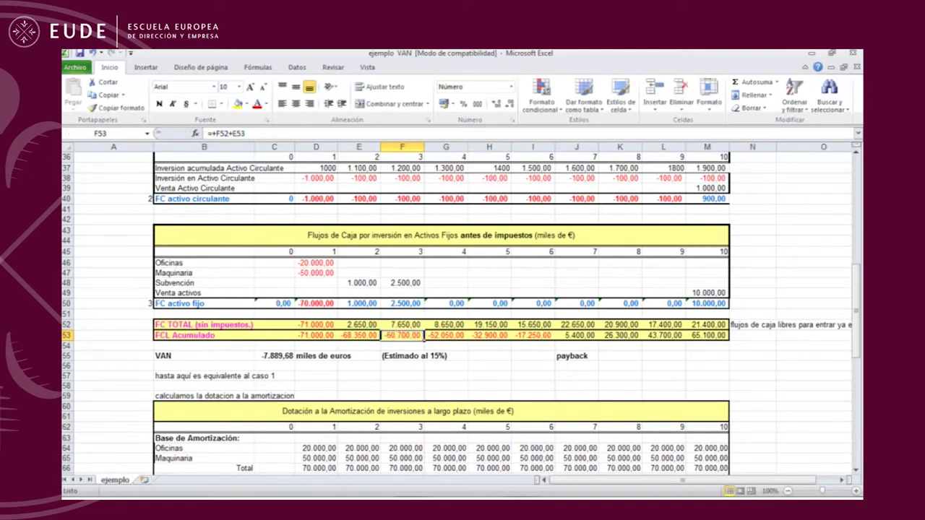
# - Check the payback by reviewing the accumulated cash flow from year 1 to year 7 and the year headings 6 and 7
pyautogui.click(489, 355)
pyautogui.moveTo(316, 336); pyautogui.dragTo(597, 337)
pyautogui.click(620, 356)
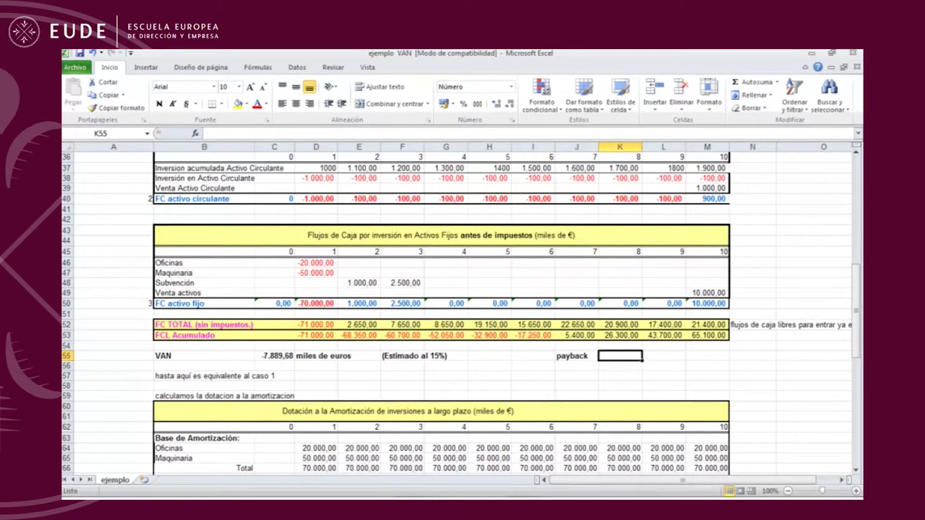
pyautogui.click(577, 355)
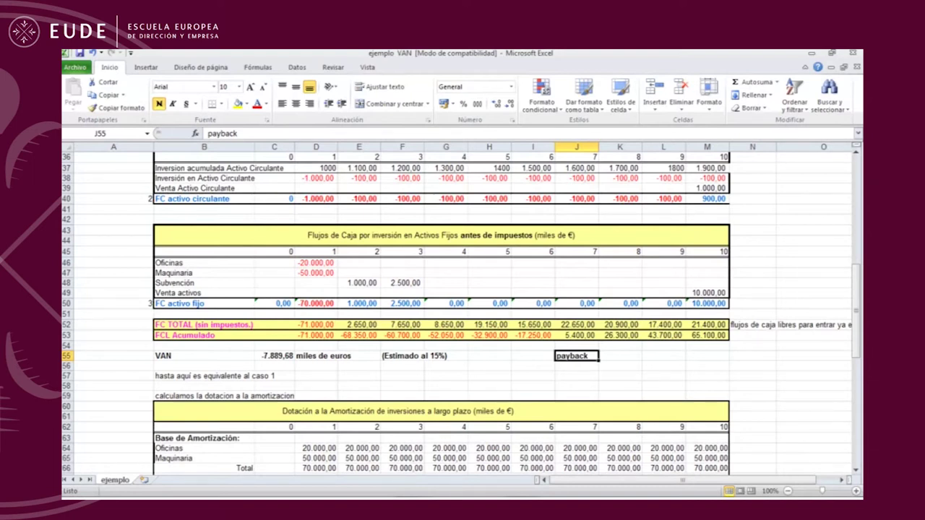
pyautogui.click(576, 252)
pyautogui.hotkey('shift', 'Left')
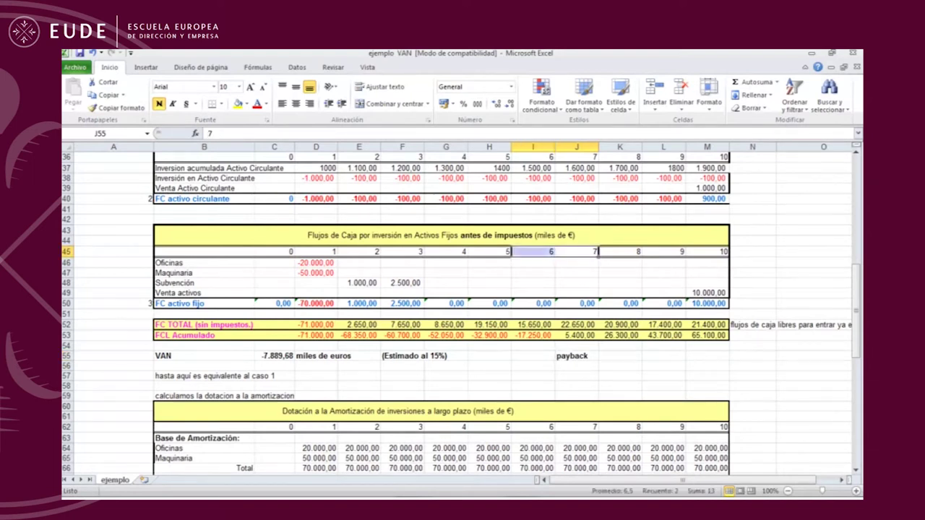
pyautogui.click(620, 356)
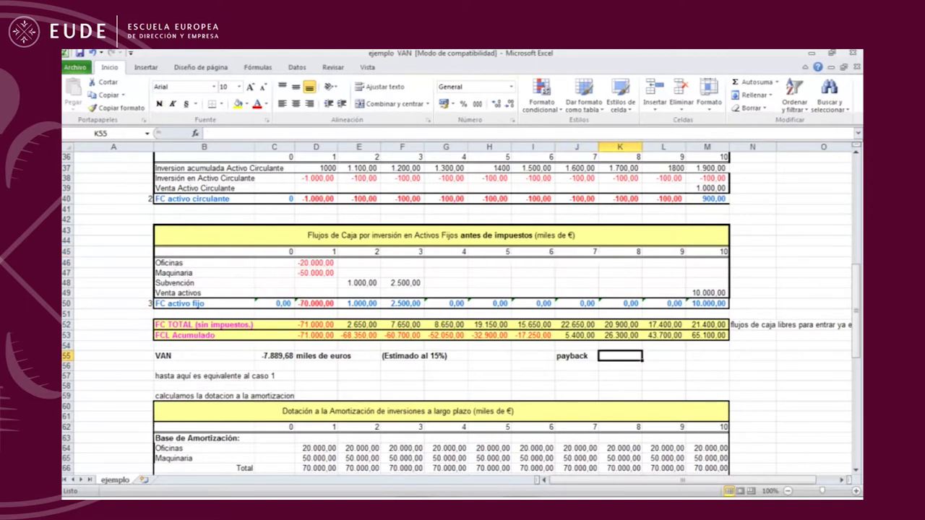
# - Examine the VAN formula in C55 and trace its rate argument back to the tasa actualizacion in B12
pyautogui.click(275, 356)
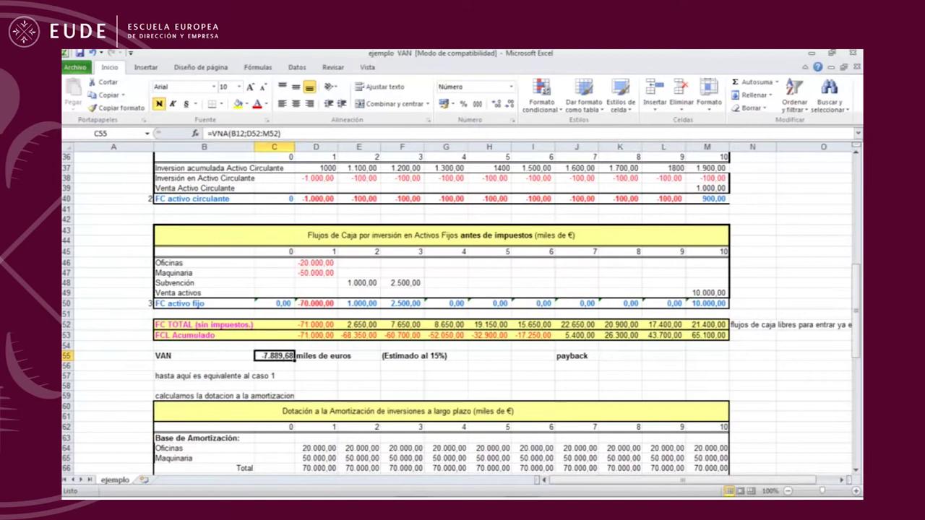
pyautogui.press('F2')
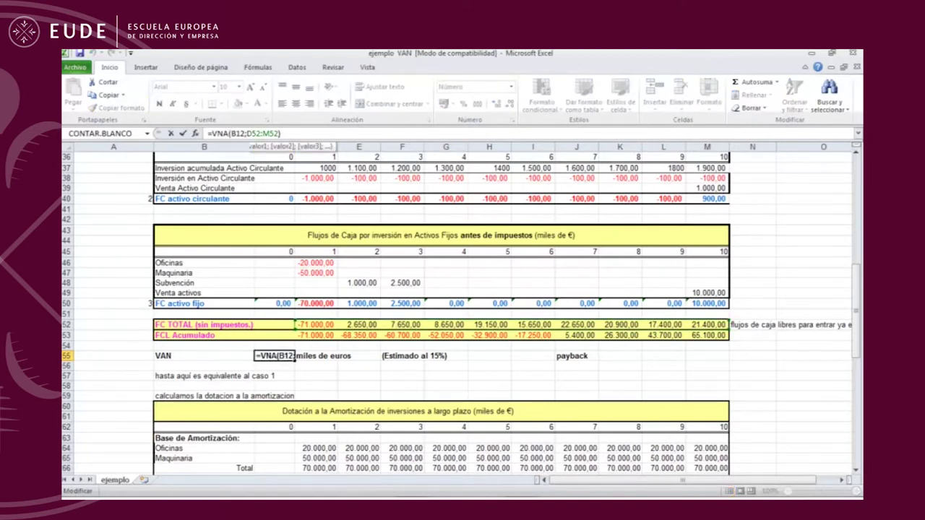
pyautogui.click(238, 133)
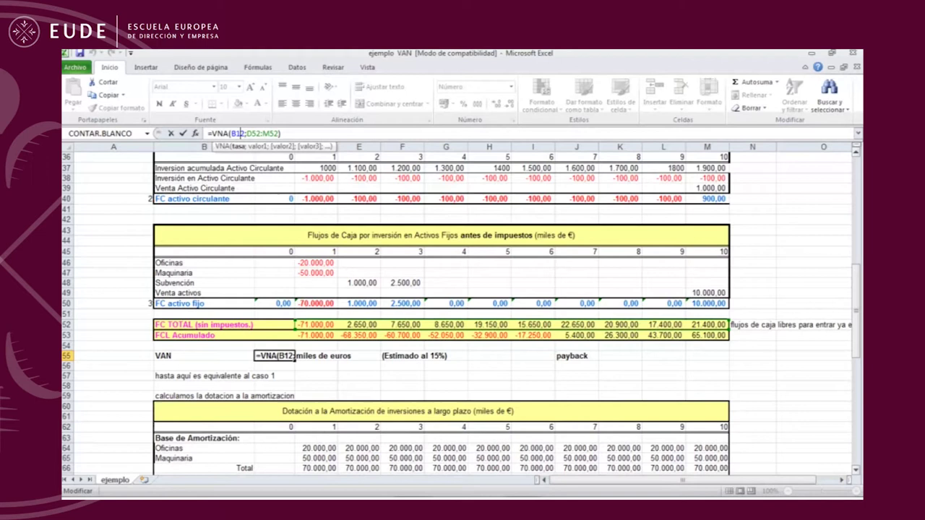
pyautogui.scroll(10, 685, 287)
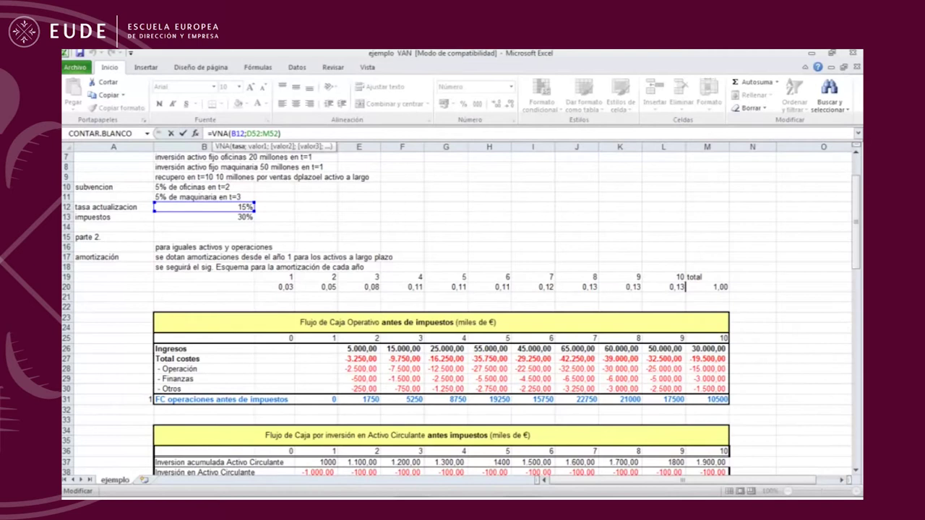
pyautogui.scroll(-10, 462, 311)
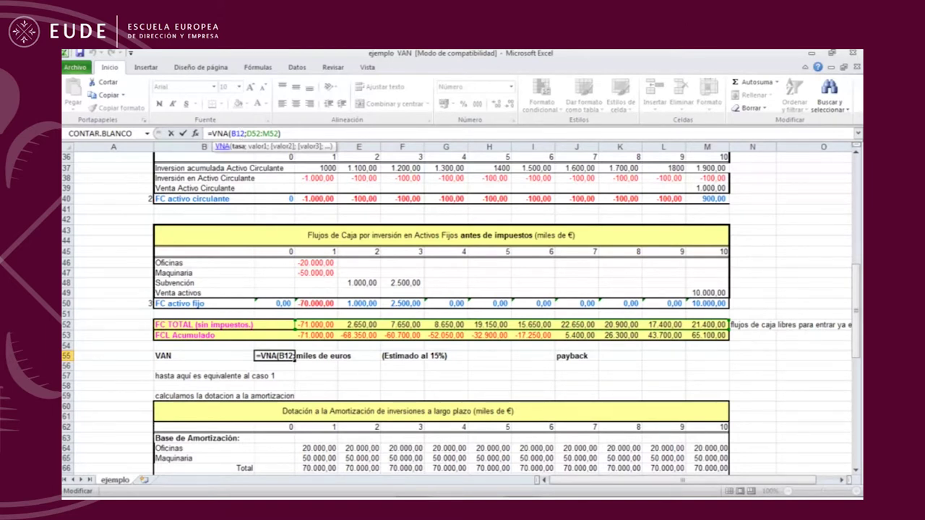
pyautogui.click(234, 134)
pyautogui.scroll(11, 462, 311)
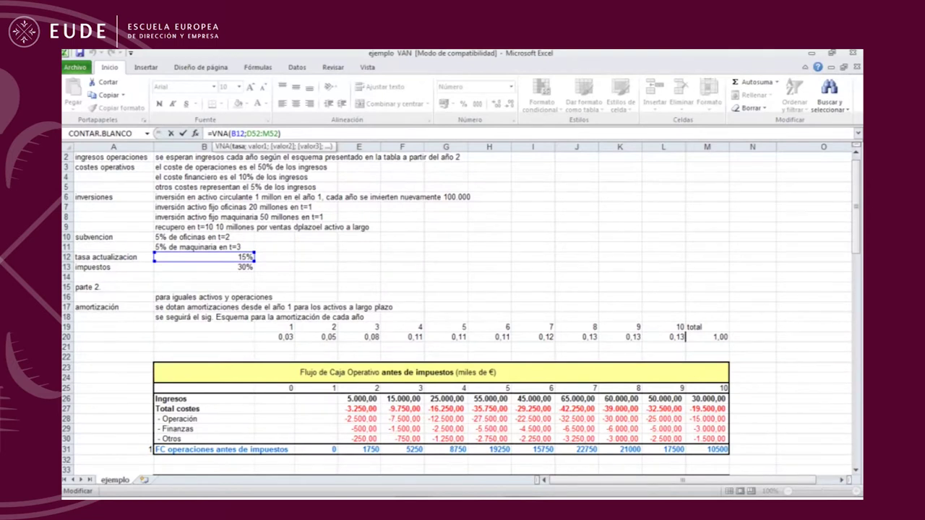
pyautogui.moveTo(856, 206); pyautogui.dragTo(856, 212)
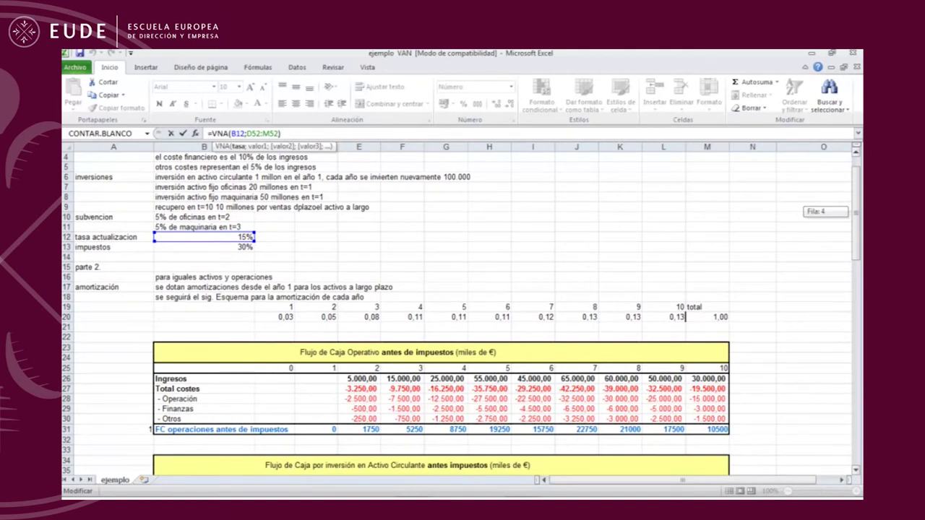
pyautogui.moveTo(856, 213); pyautogui.dragTo(857, 310)
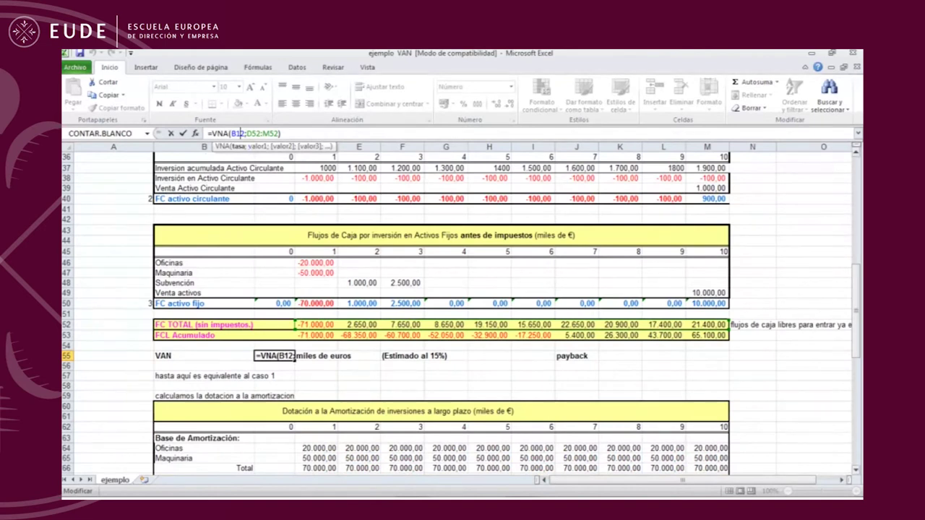
pyautogui.moveTo(856, 311); pyautogui.dragTo(856, 229)
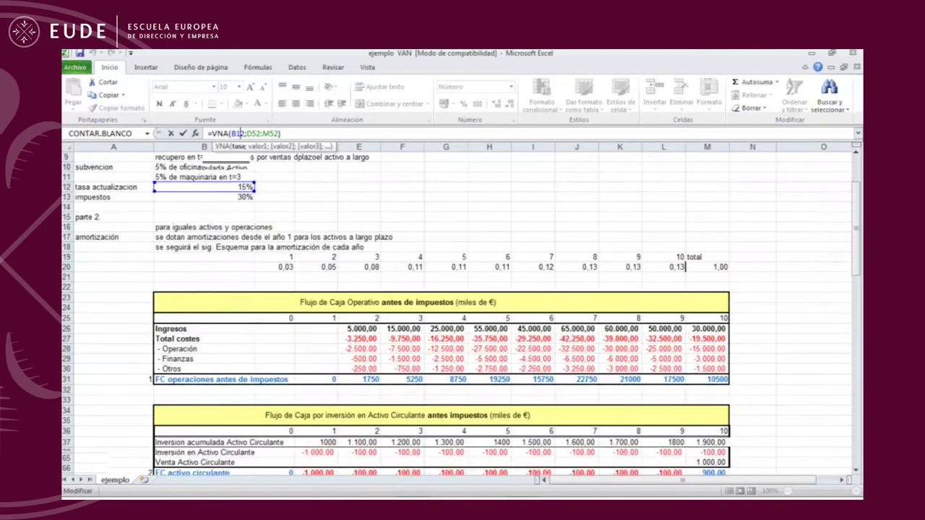
pyautogui.click(204, 187)
# - Examine the cash flow range D52:M52 used as the values in the VAN formula in C55
pyautogui.scroll(-6, 463, 310)
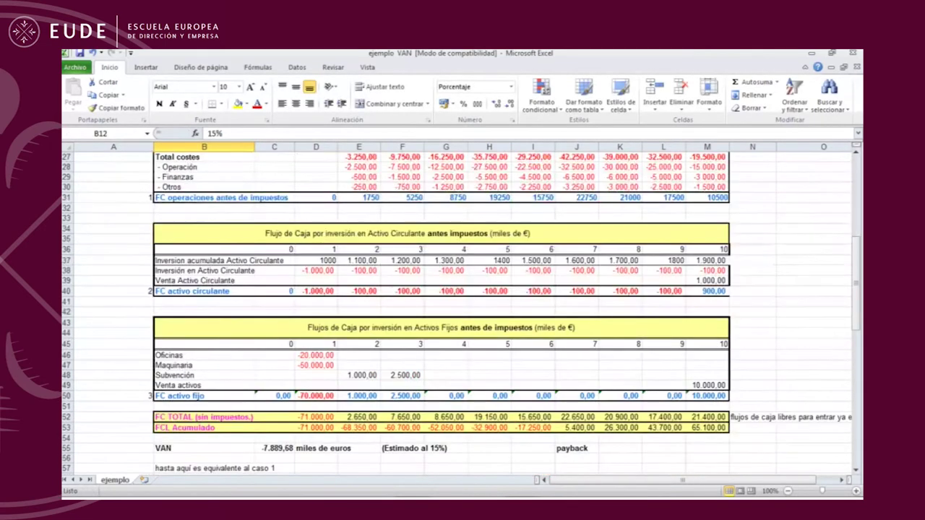
pyautogui.scroll(-2, 462, 310)
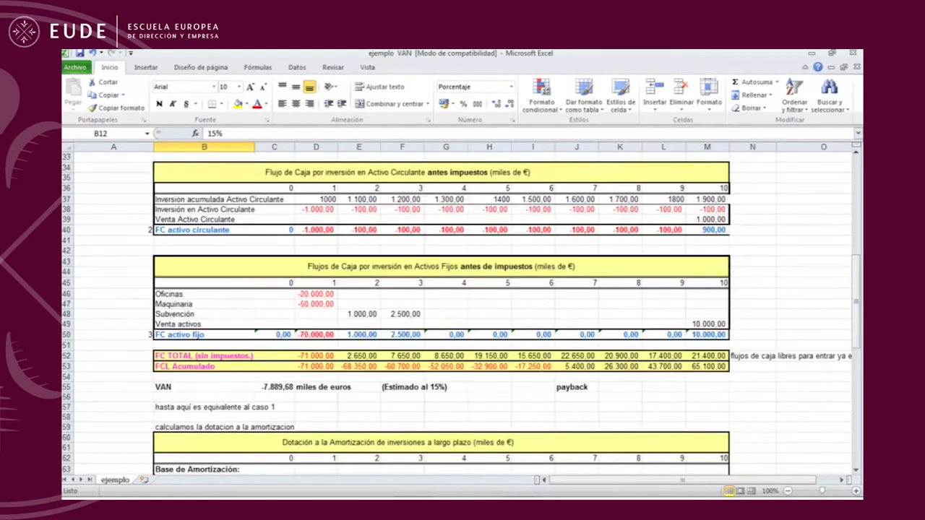
pyautogui.click(274, 387)
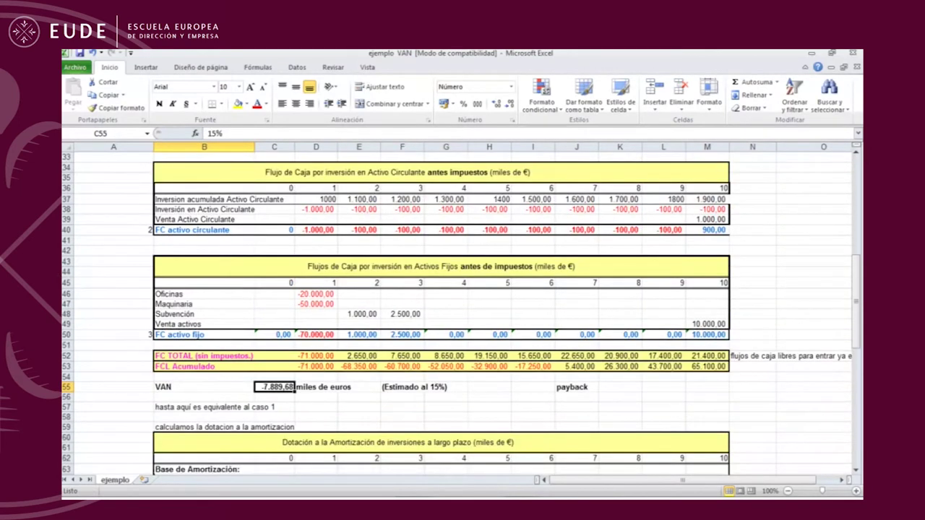
pyautogui.press('F2')
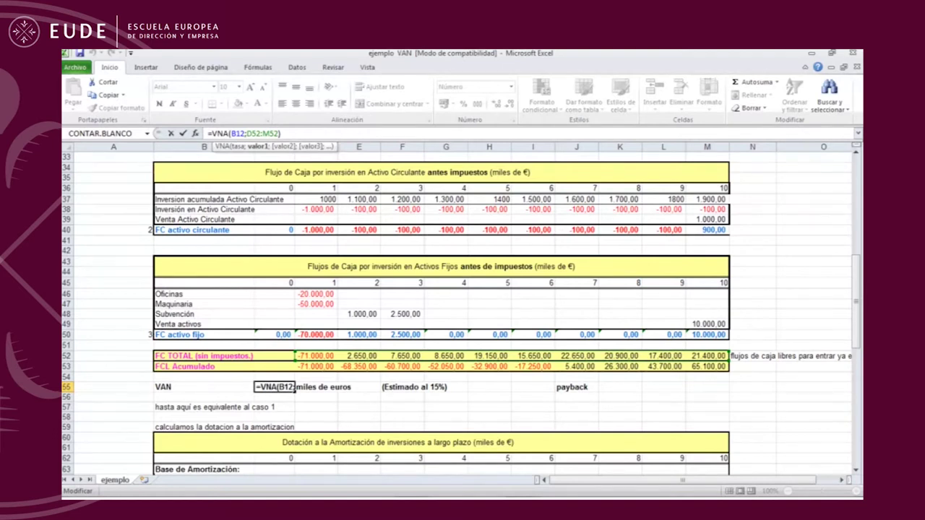
pyautogui.press('Escape')
pyautogui.click(315, 408)
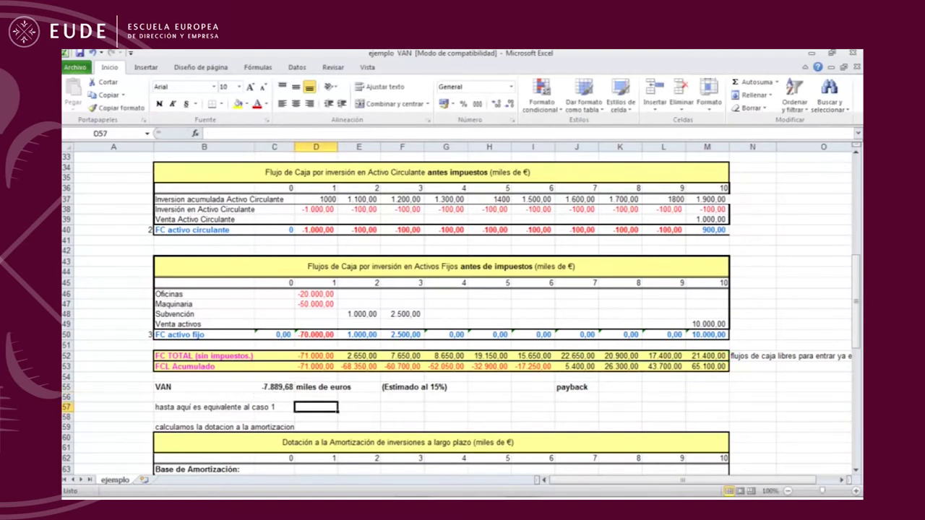
pyautogui.click(275, 387)
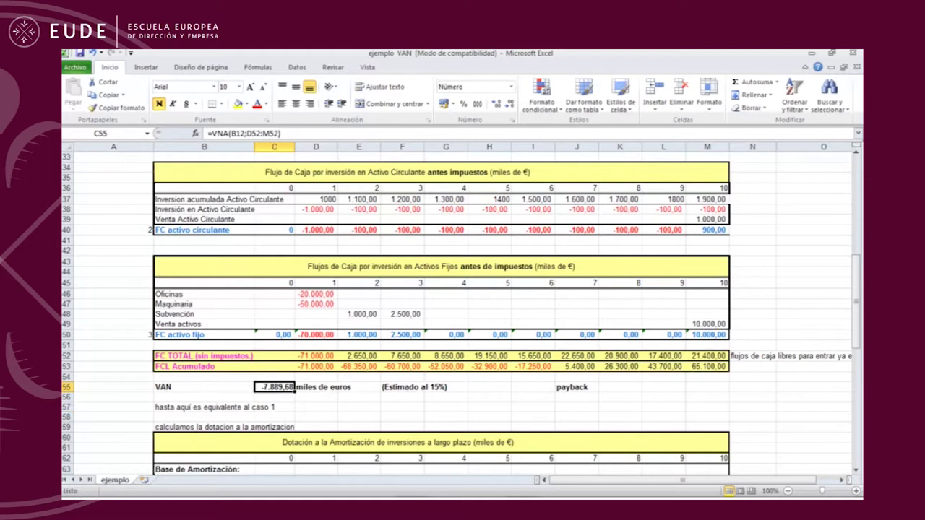
pyautogui.click(315, 397)
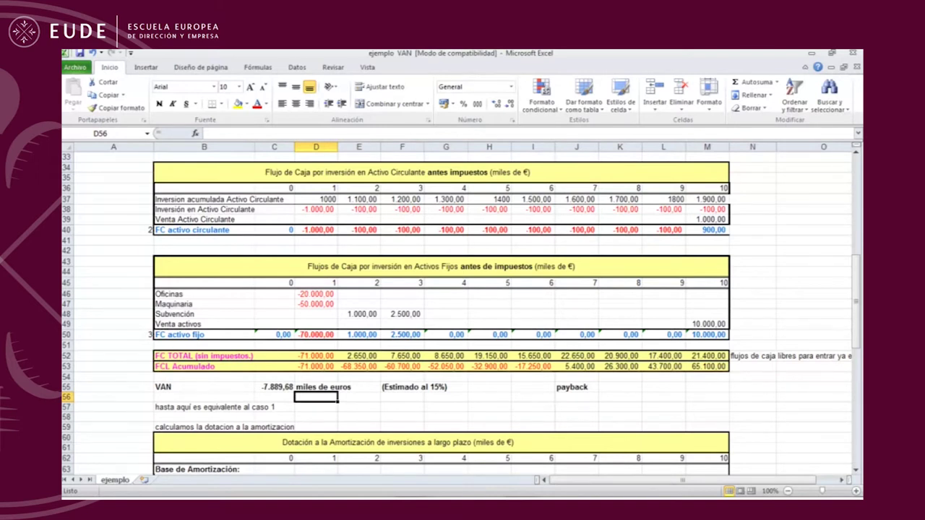
pyautogui.press('Right')
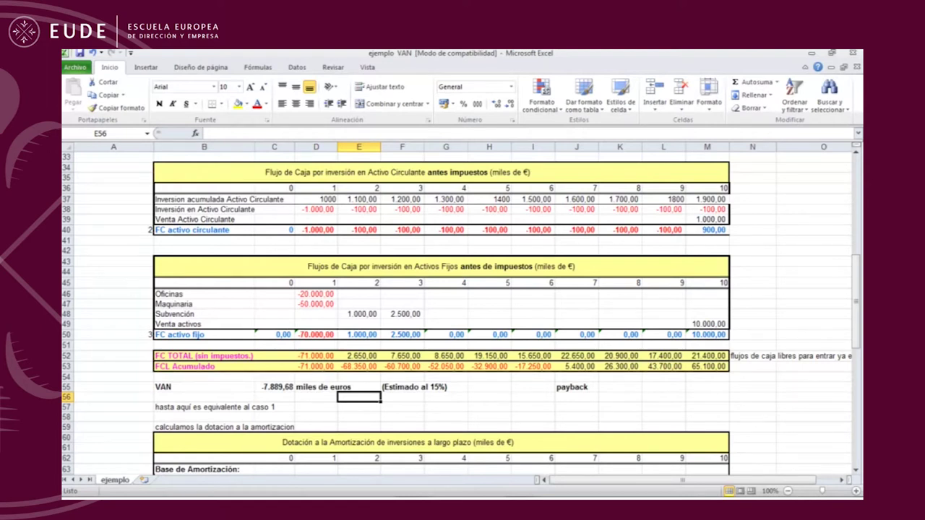
pyautogui.press('Left')
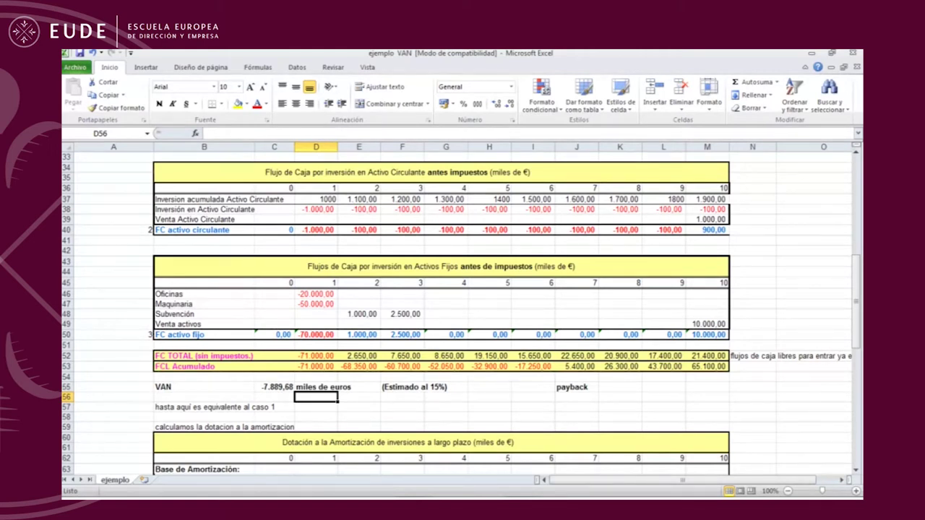
pyautogui.click(359, 397)
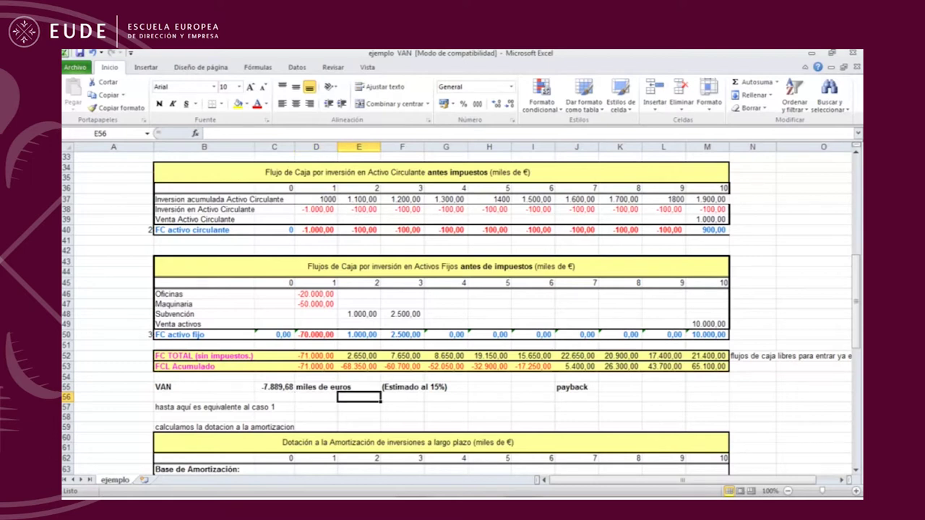
# - Check the arguments of the VAN formula in C55 once more
pyautogui.scroll(-1, 461, 303)
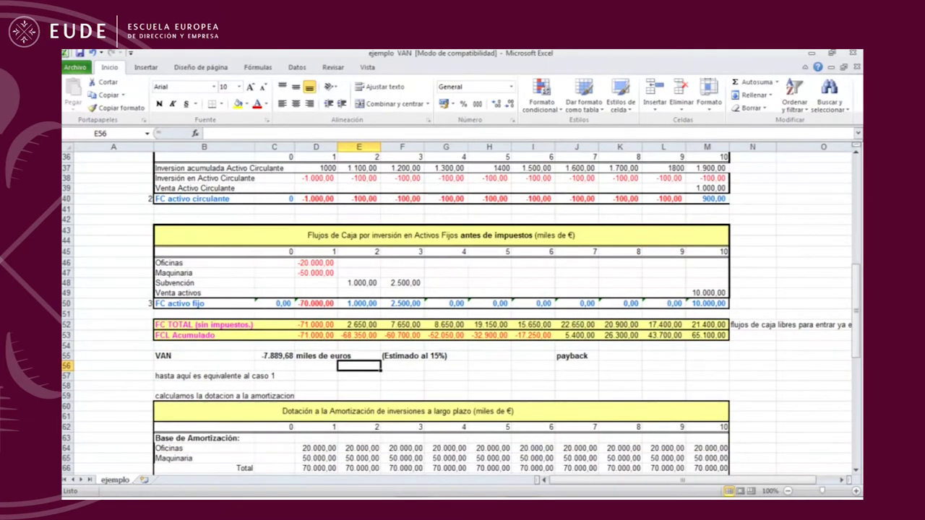
pyautogui.click(275, 356)
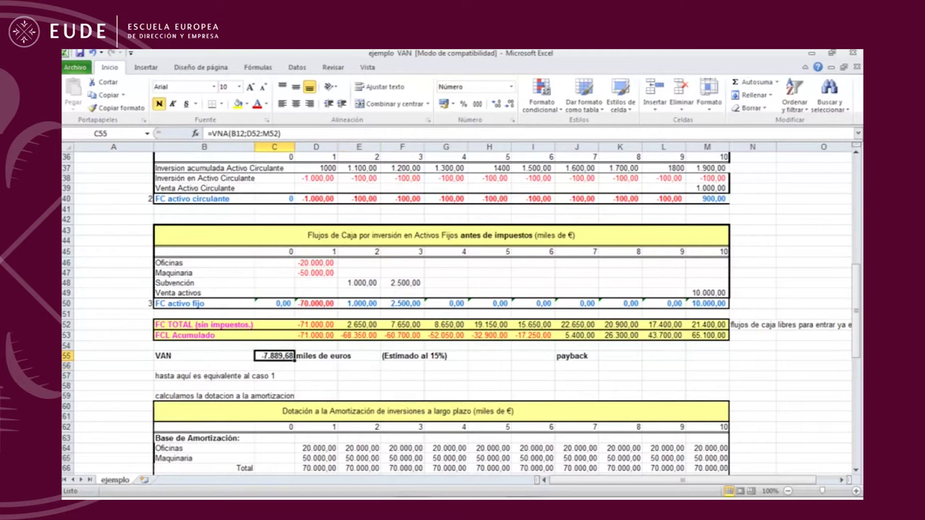
pyautogui.click(256, 134)
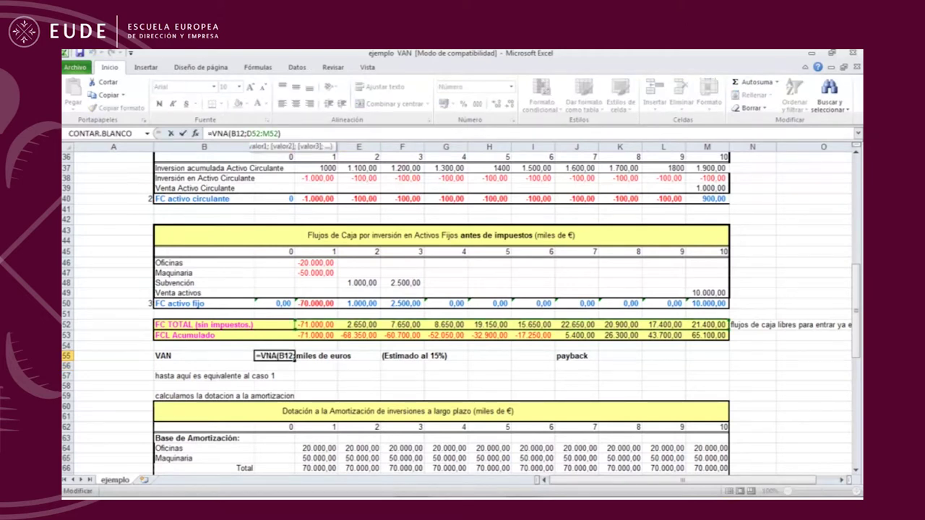
pyautogui.press('Escape')
pyautogui.click(316, 366)
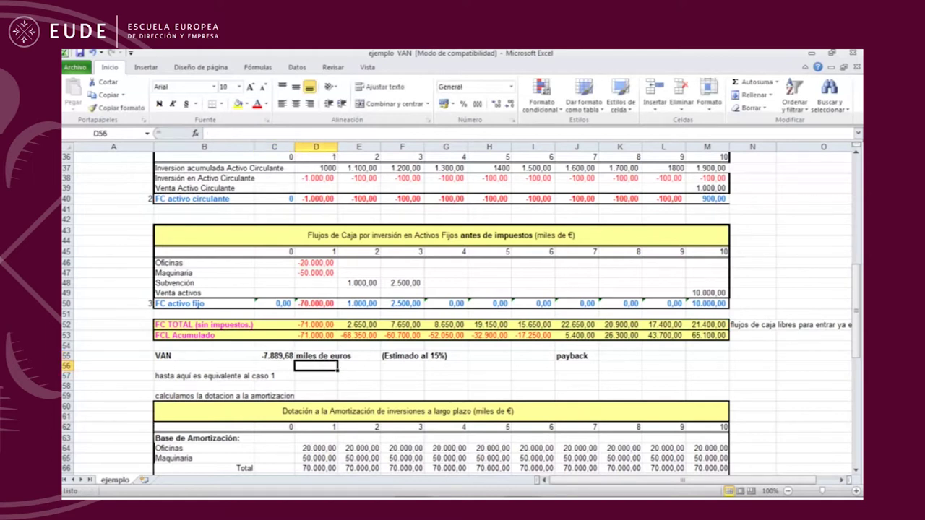
# - Insert three blank rows above the note "hasta aquí es equivalente al caso 1" in row 57
pyautogui.click(68, 375)
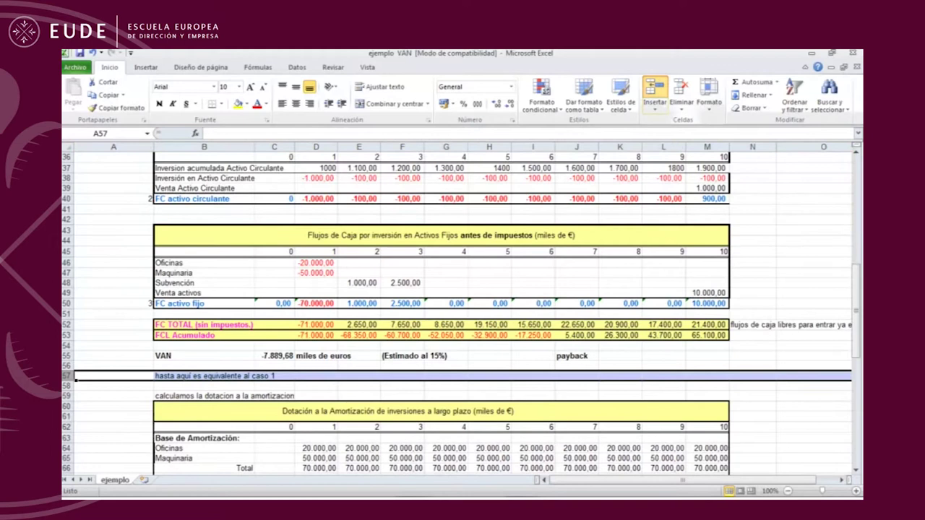
pyautogui.click(654, 87)
pyautogui.click(654, 87)
pyautogui.click(654, 88)
pyautogui.click(274, 376)
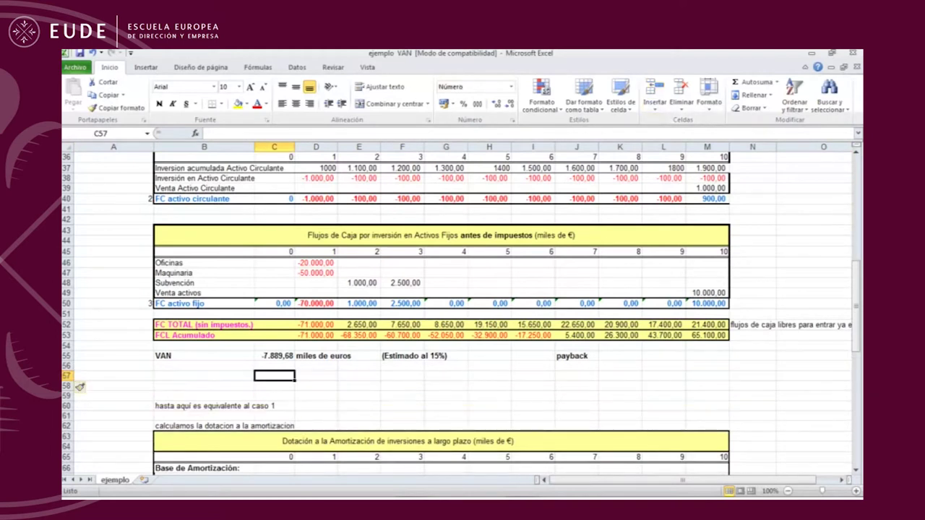
# - Copy the year headings 1 to 10 from the amortization table in D65:M65 into row 57, starting at D57
pyautogui.scroll(-1, 462, 311)
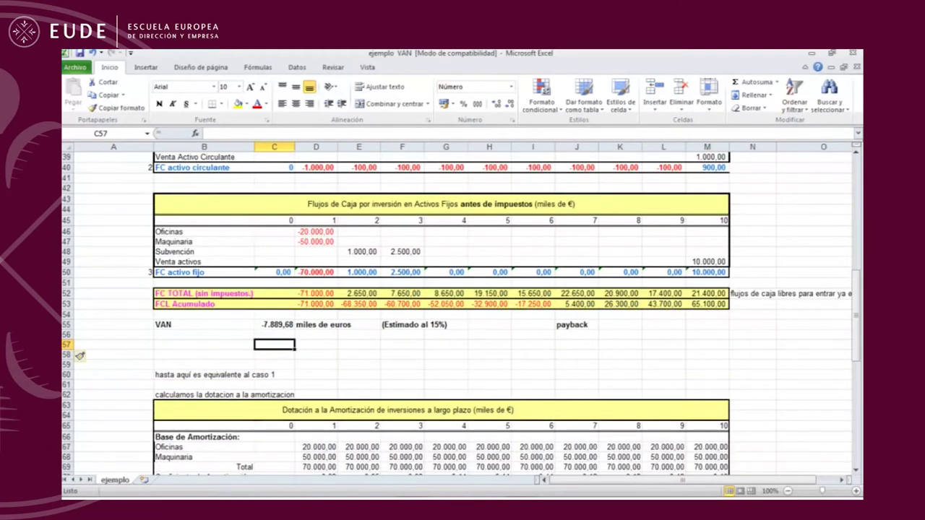
pyautogui.moveTo(316, 427); pyautogui.dragTo(708, 427)
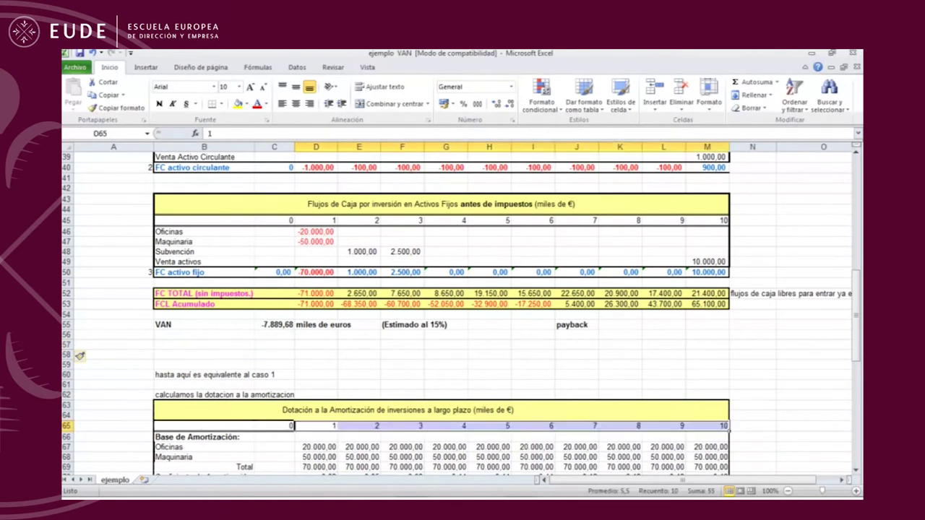
pyautogui.hotkey('ctrl', 'c')
pyautogui.click(316, 345)
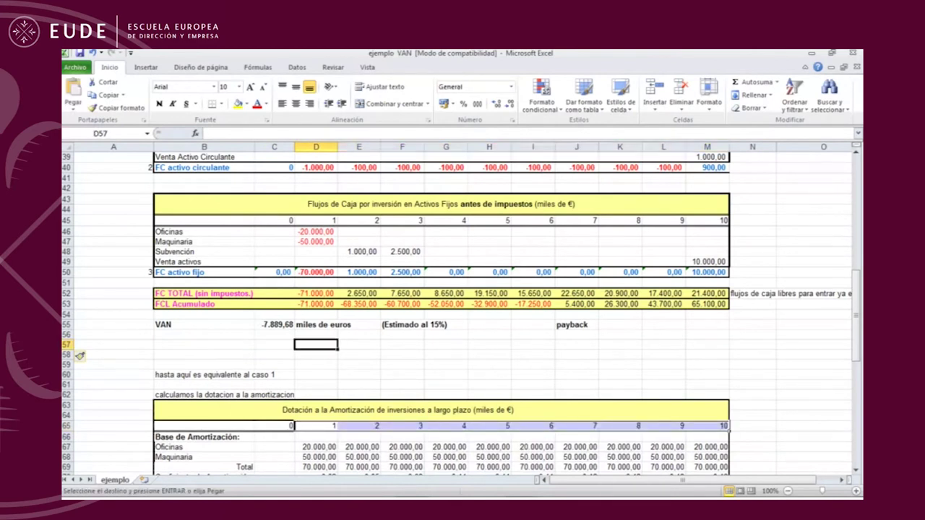
pyautogui.hotkey('ctrl', 'v')
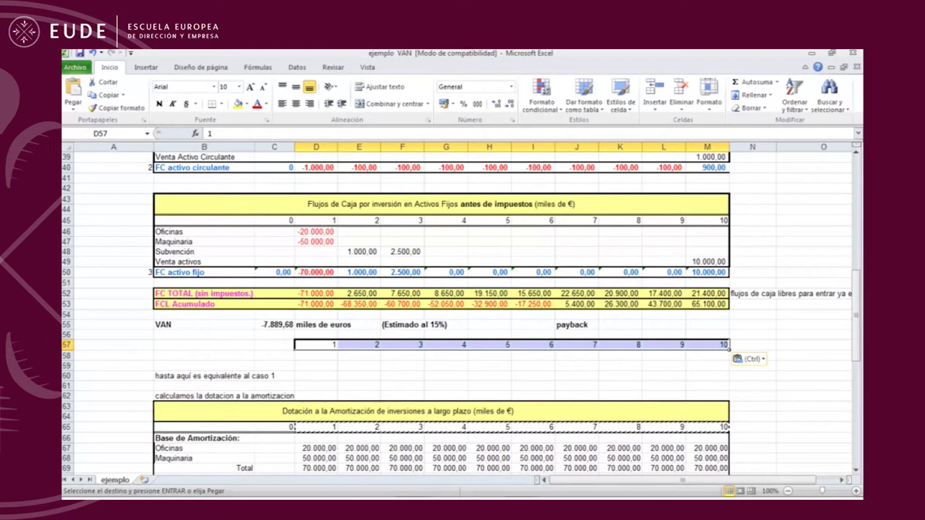
# - Enter the discount rates 0,02, 0,04, 0,06 and 0,08 in D58:G58, beneath year headings 1 to 4
pyautogui.click(315, 356)
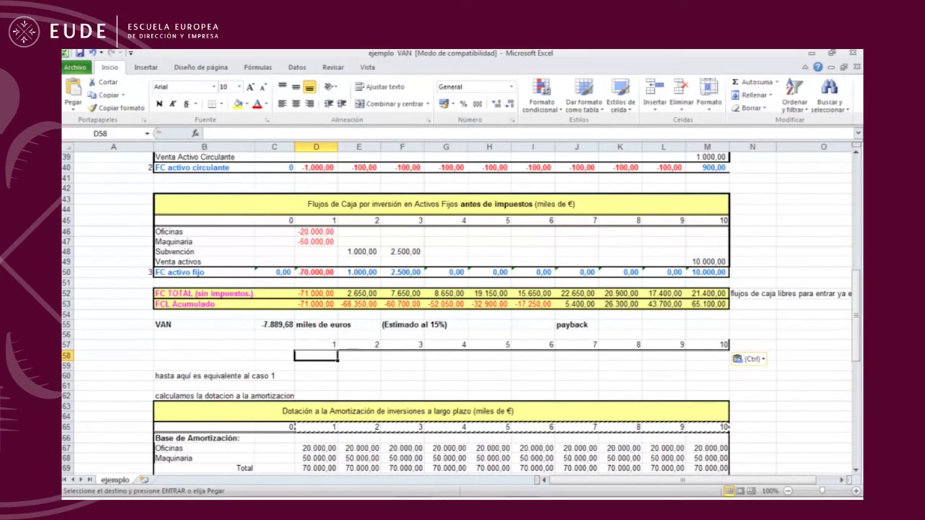
pyautogui.write('0,02')
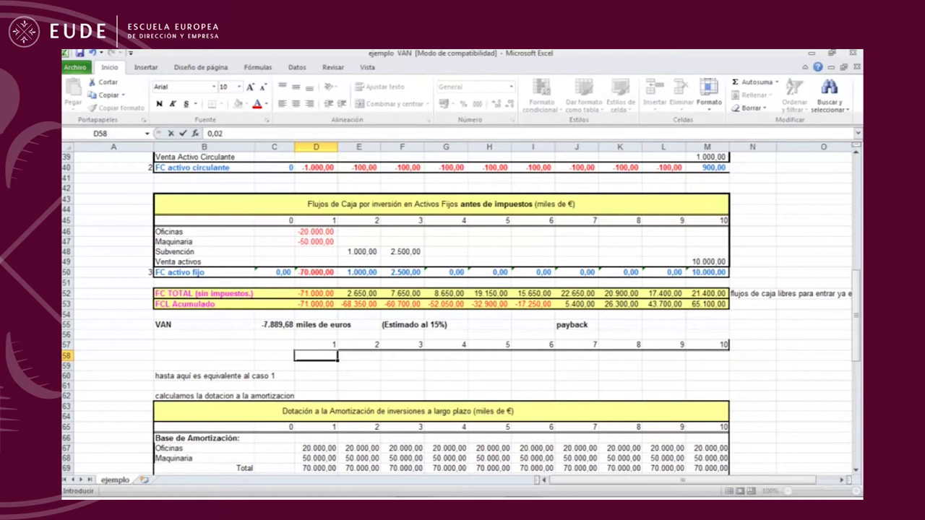
pyautogui.press('Tab')
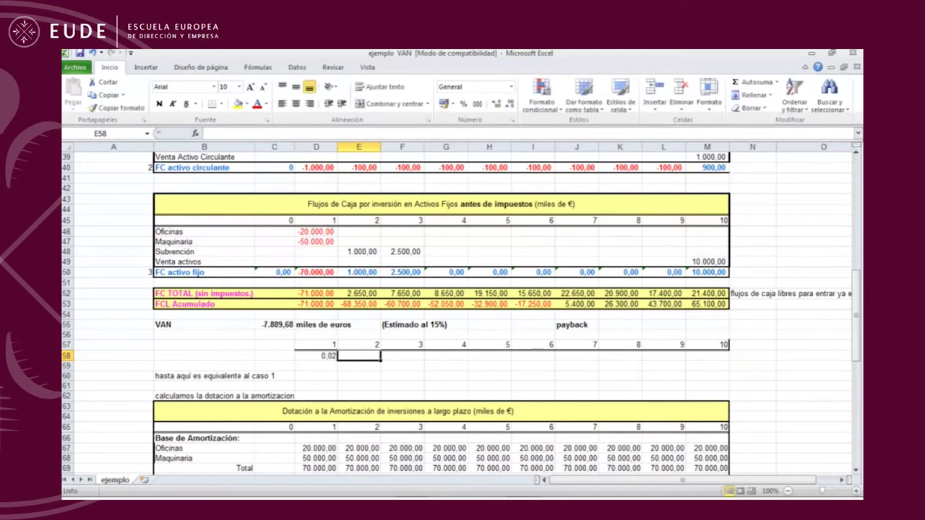
pyautogui.write('0,04')
pyautogui.press('Tab')
pyautogui.write('0,0')
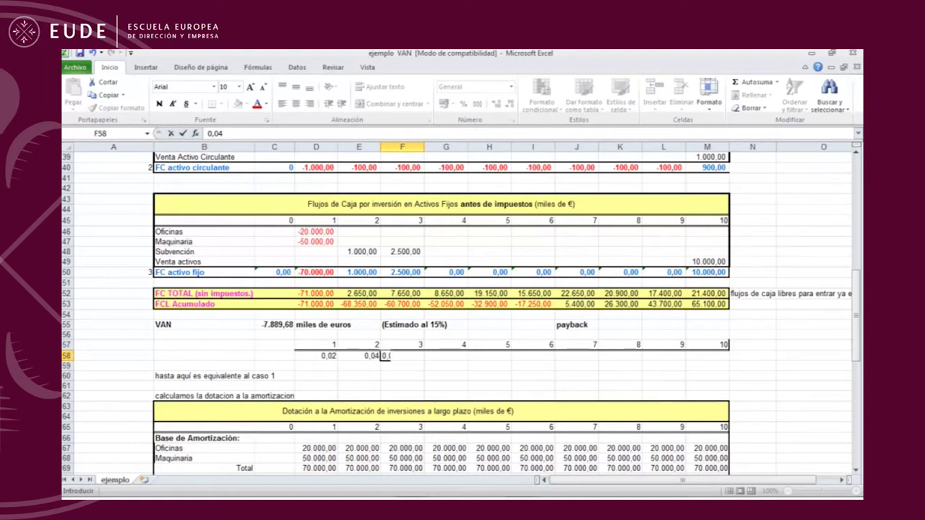
pyautogui.write('6')
pyautogui.press('Tab')
pyautogui.write('0,')
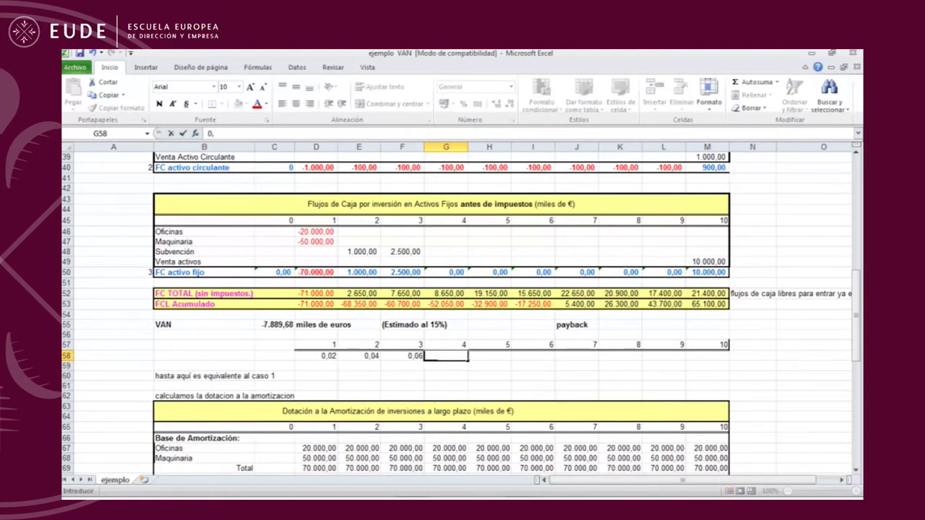
pyautogui.write('08')
pyautogui.press('Tab')
# - Continue the discount rates with 0,10, 0,12 and 0,14 in H58:J58, beneath year headings 5 to 7
pyautogui.write('0,08')
pyautogui.press('BackSpace')
pyautogui.press('BackSpace')
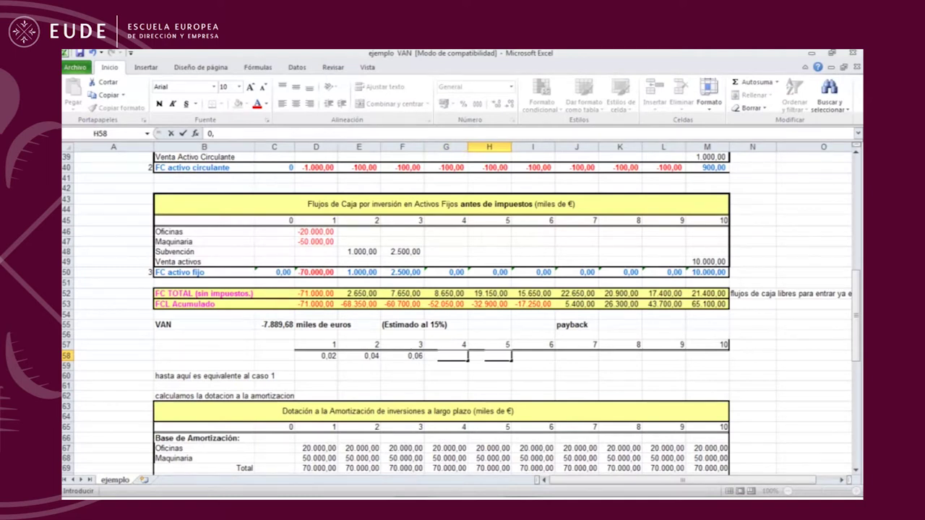
pyautogui.write('10')
pyautogui.press('Tab')
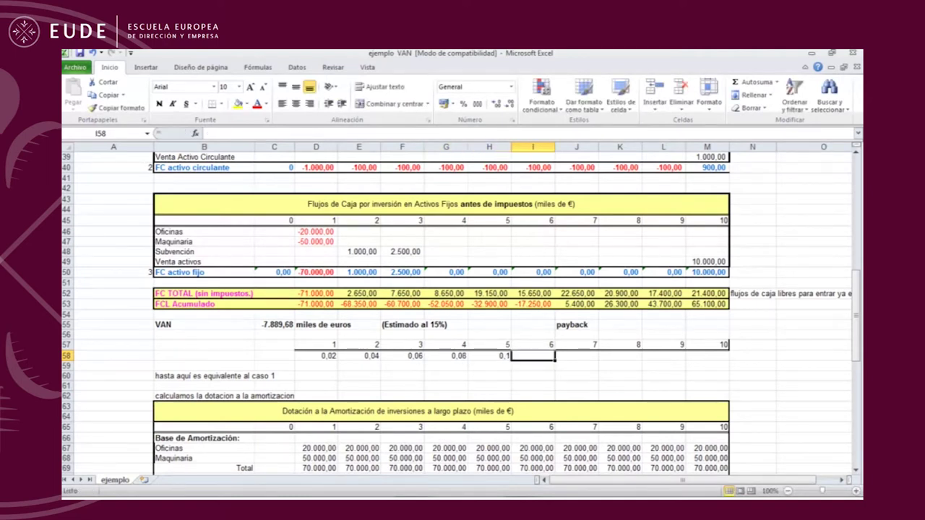
pyautogui.write('0')
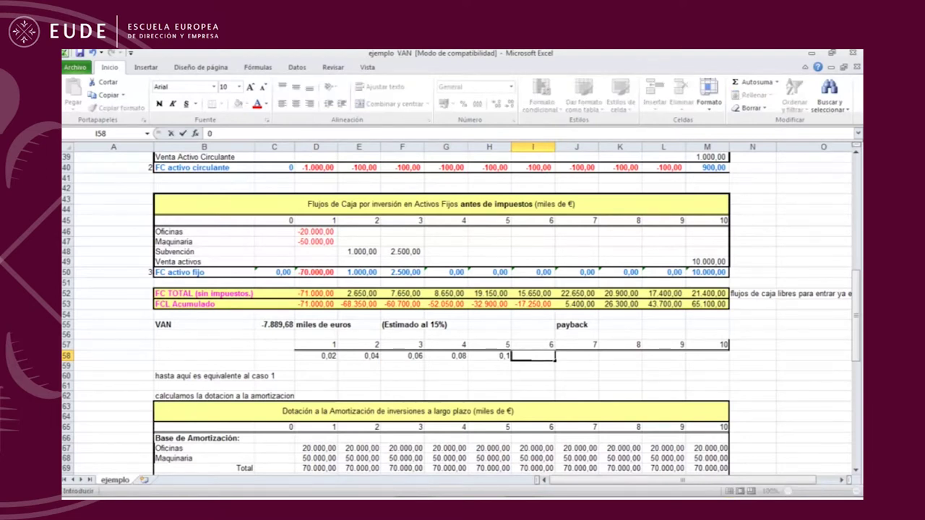
pyautogui.write(',12')
pyautogui.press('Tab')
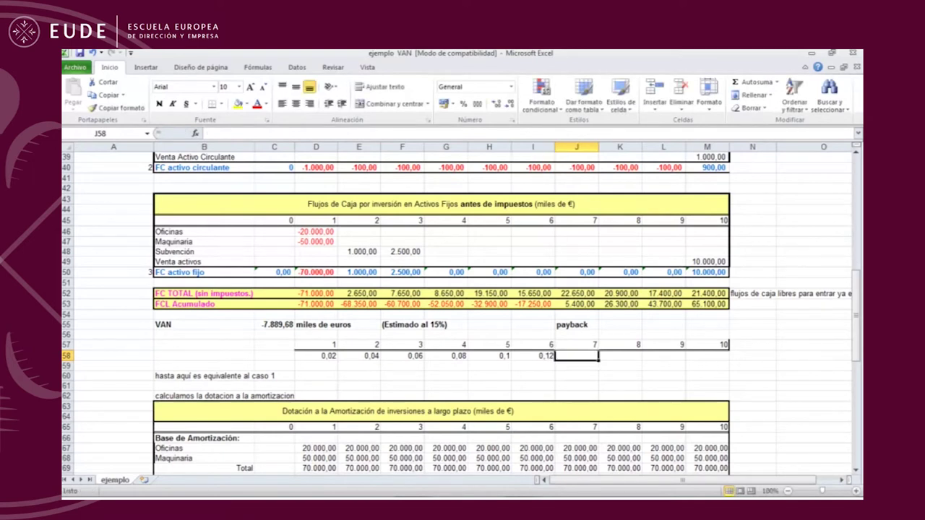
pyautogui.write('0,')
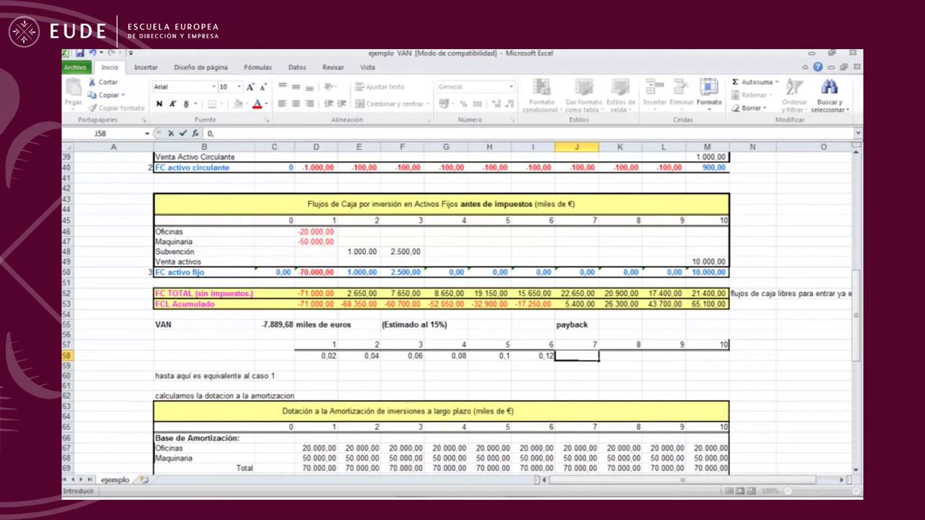
pyautogui.write('14')
pyautogui.press('Tab')
# - Complete the discount rate row with 0,16, 0,18 and 0,2 in K58:M58
pyautogui.write('0,')
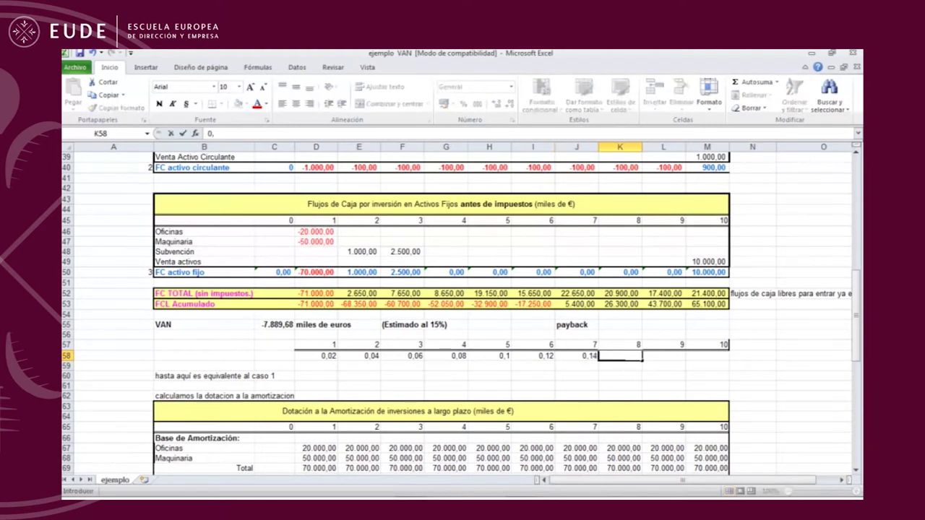
pyautogui.write('16')
pyautogui.press('Tab')
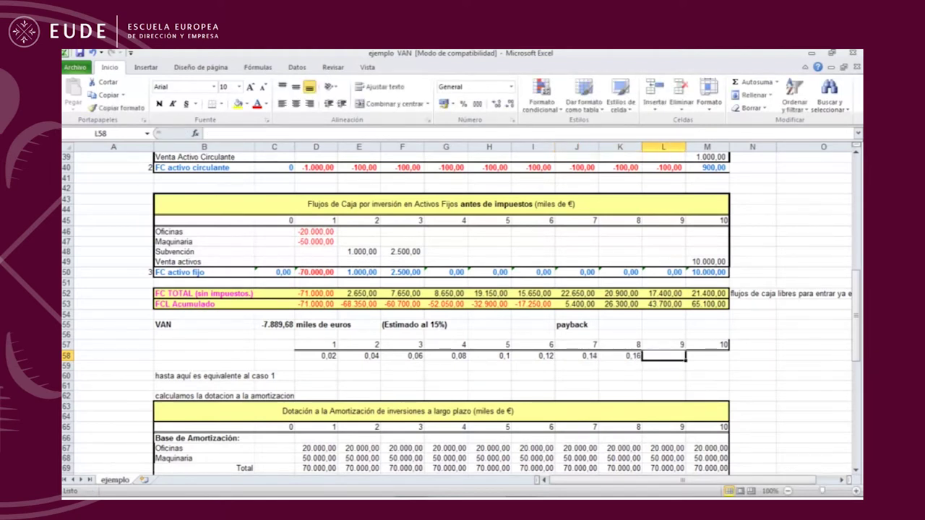
pyautogui.write('0,')
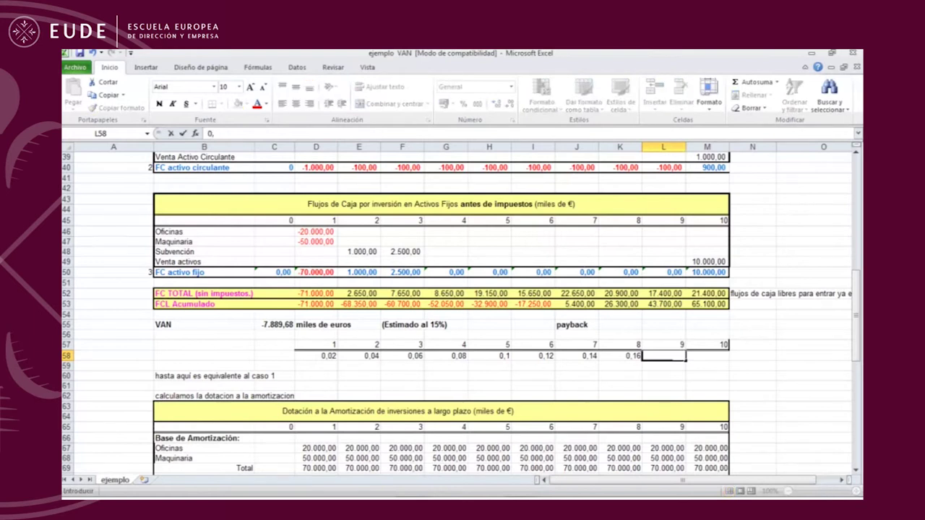
pyautogui.write('18')
pyautogui.press('Tab')
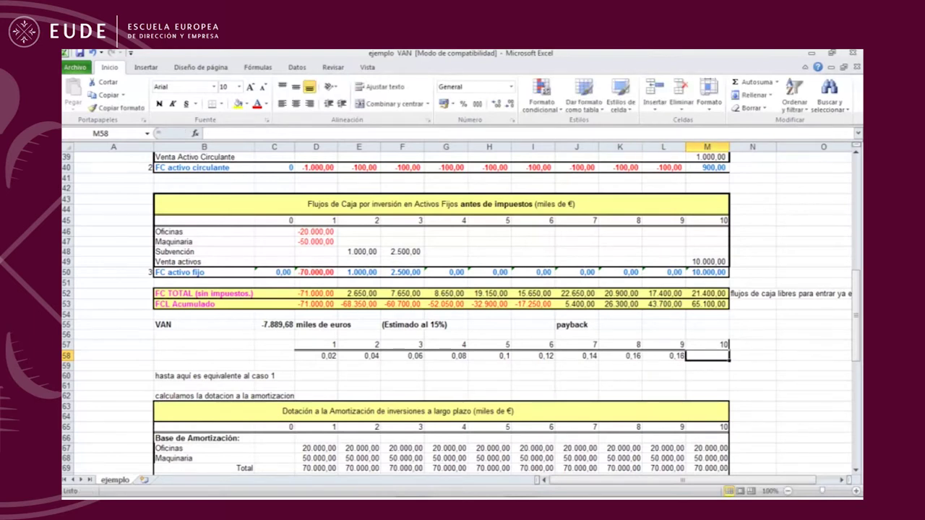
pyautogui.write('0')
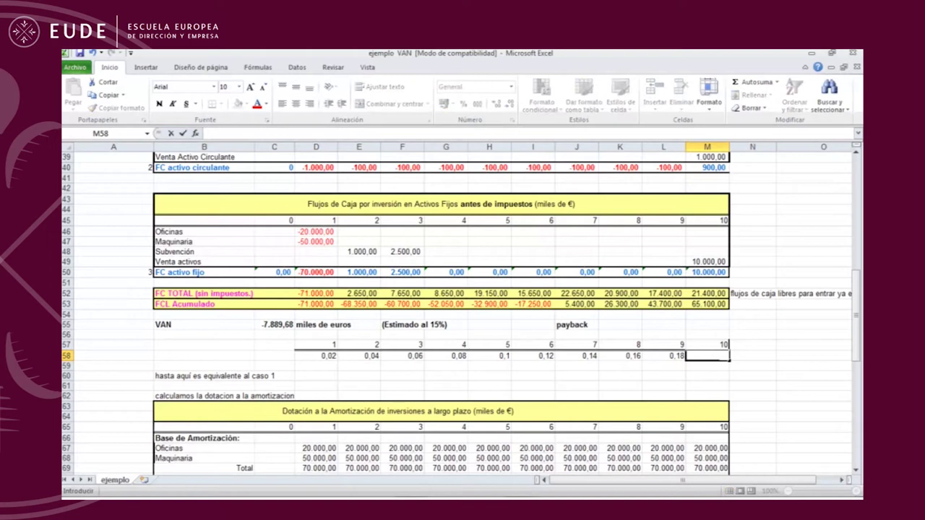
pyautogui.write(',2')
pyautogui.press('Tab')
pyautogui.click(815, 315)
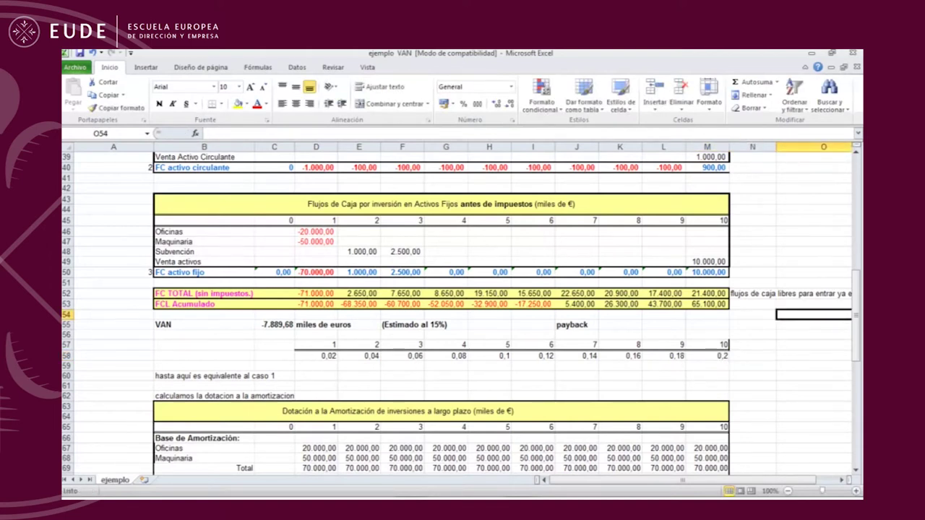
# - Enter the formula +VNA(D58;$D$52:$M$52) in D59, with the FC TOTAL cash flow range as an absolute reference
pyautogui.click(204, 365)
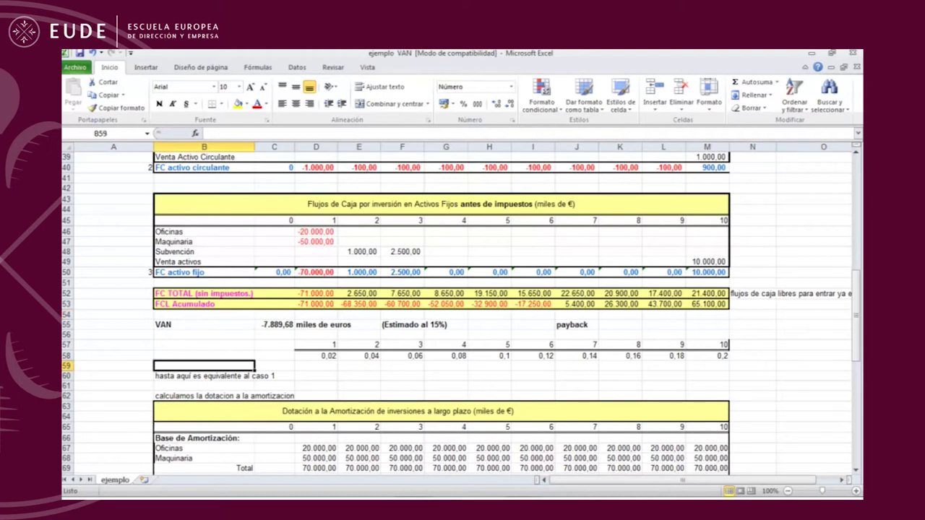
pyautogui.click(316, 366)
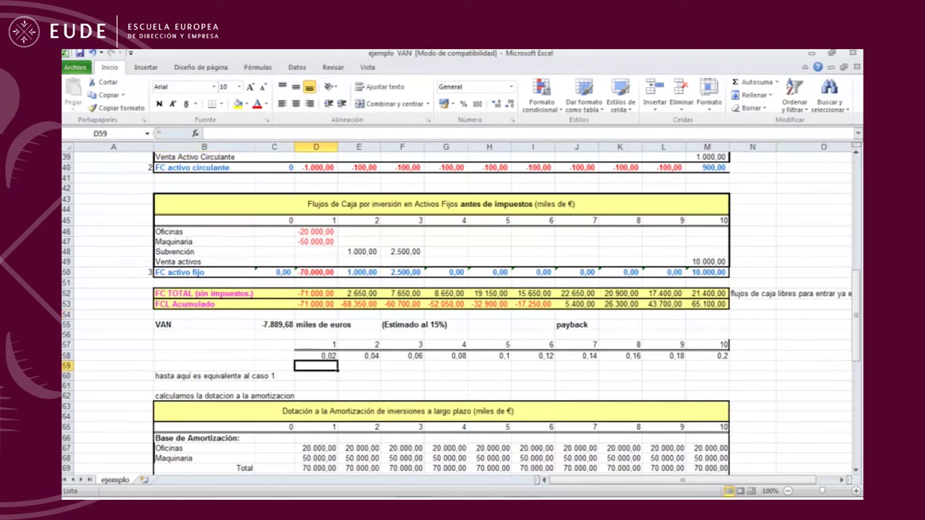
pyautogui.write('+vna')
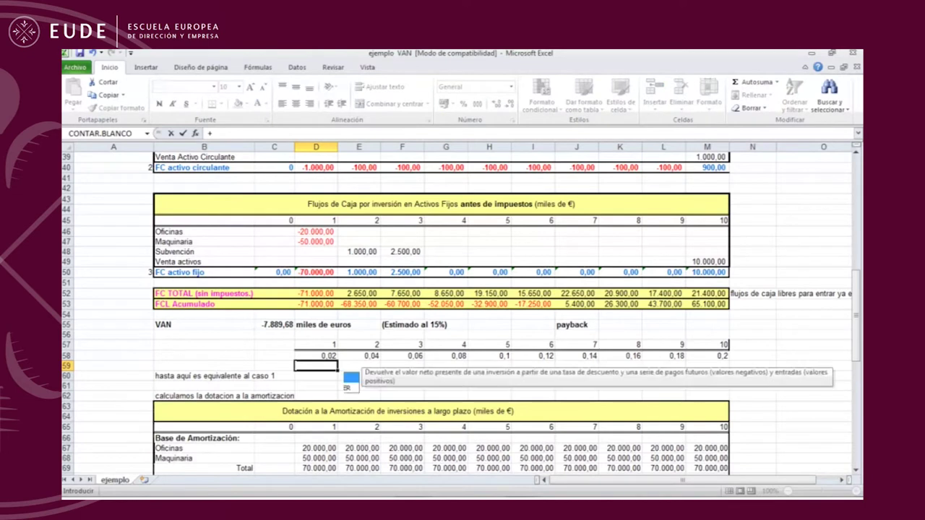
pyautogui.write('(')
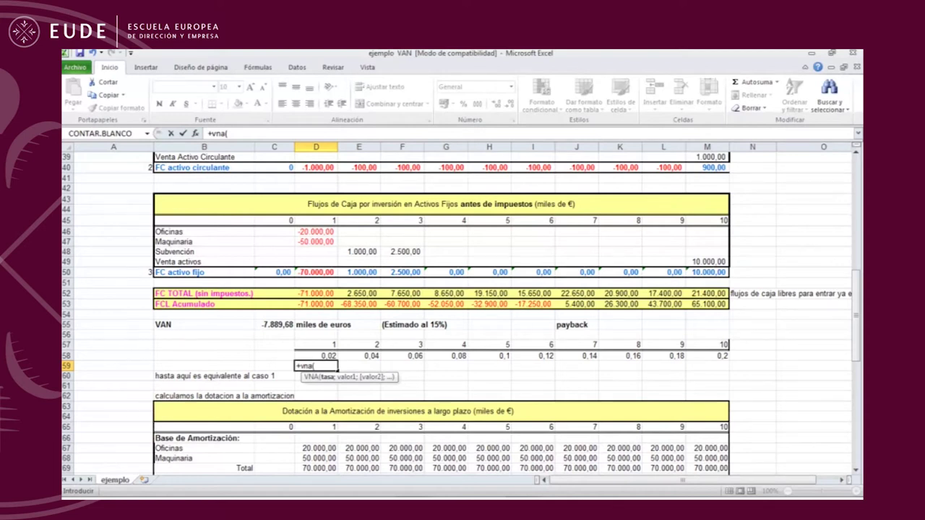
pyautogui.press('Up')
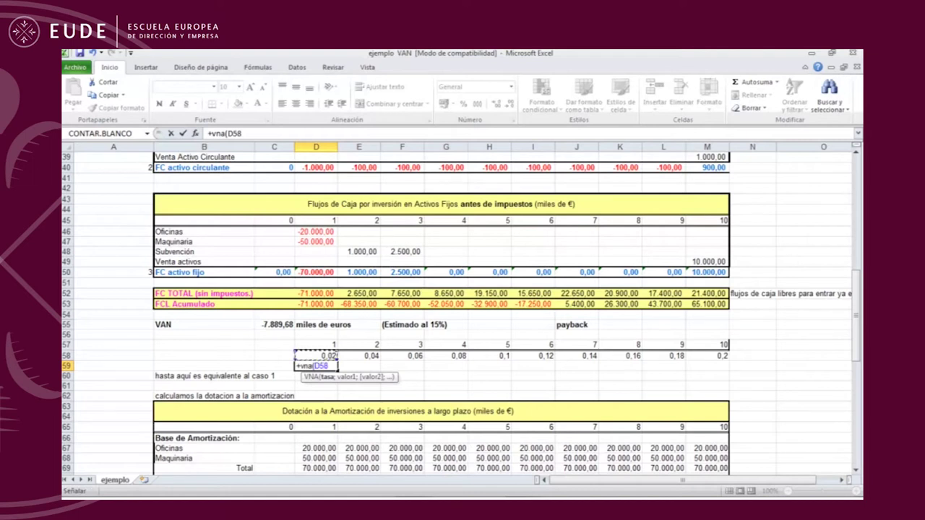
pyautogui.write(';D')
pyautogui.moveTo(316, 293); pyautogui.dragTo(706, 293)
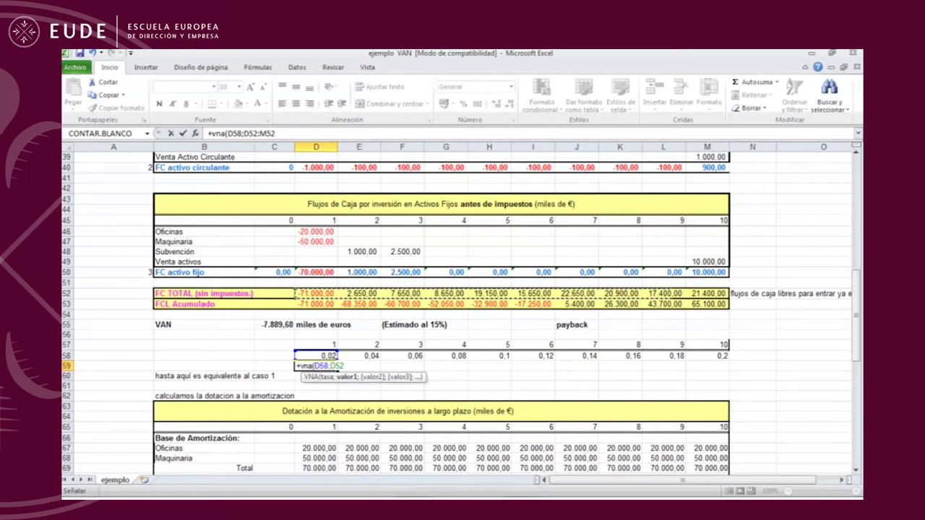
pyautogui.click(277, 133)
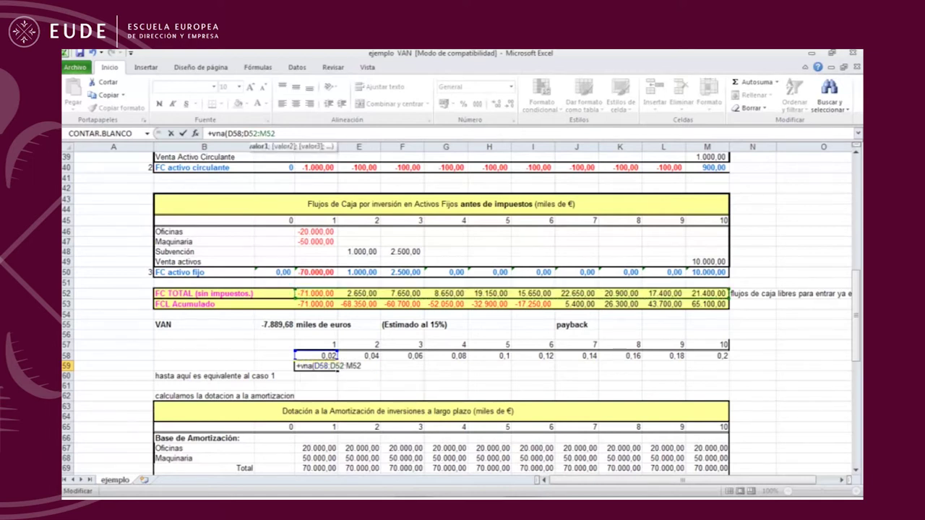
pyautogui.press('F4')
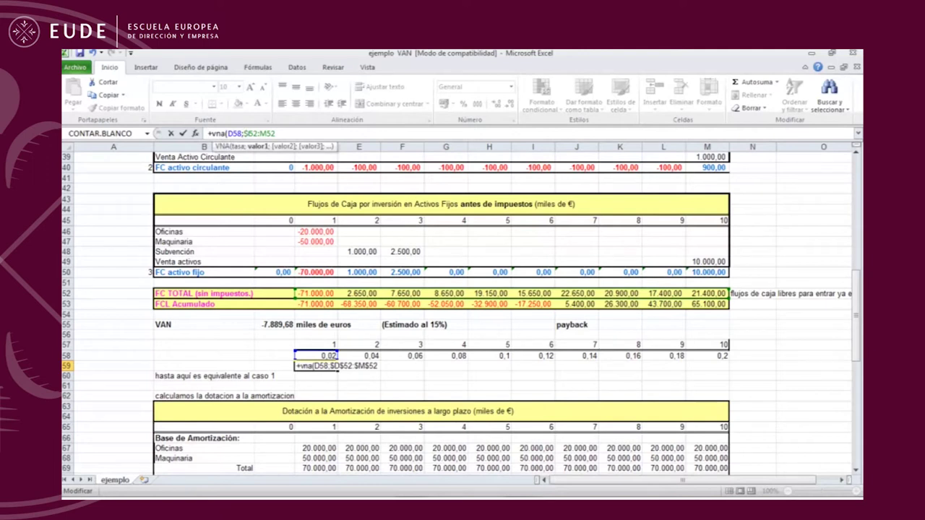
pyautogui.press('Return')
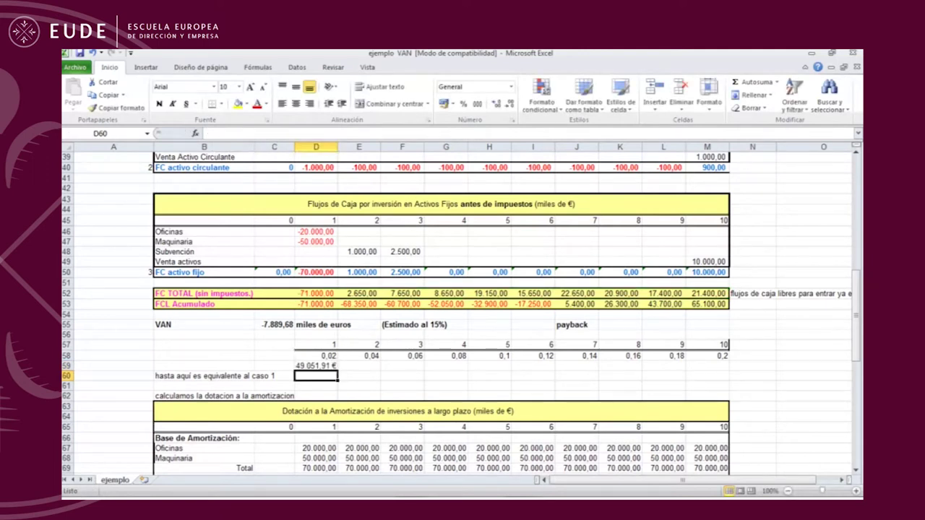
# - Fill the VNA formula from D59 across row 59 to M59
pyautogui.click(316, 366)
pyautogui.moveTo(337, 369); pyautogui.dragTo(719, 367)
pyautogui.click(489, 385)
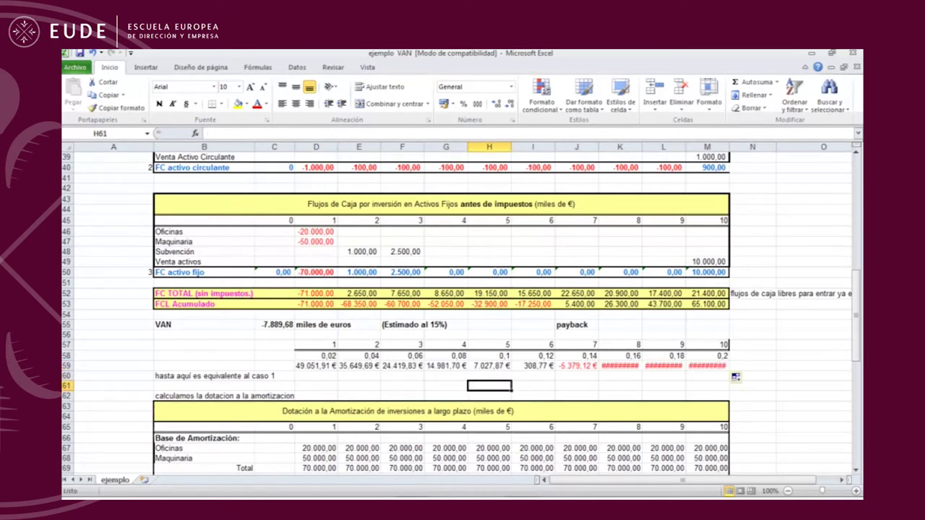
# - Autofit the widths of columns K to M to their contents
pyautogui.moveTo(620, 146); pyautogui.dragTo(707, 146)
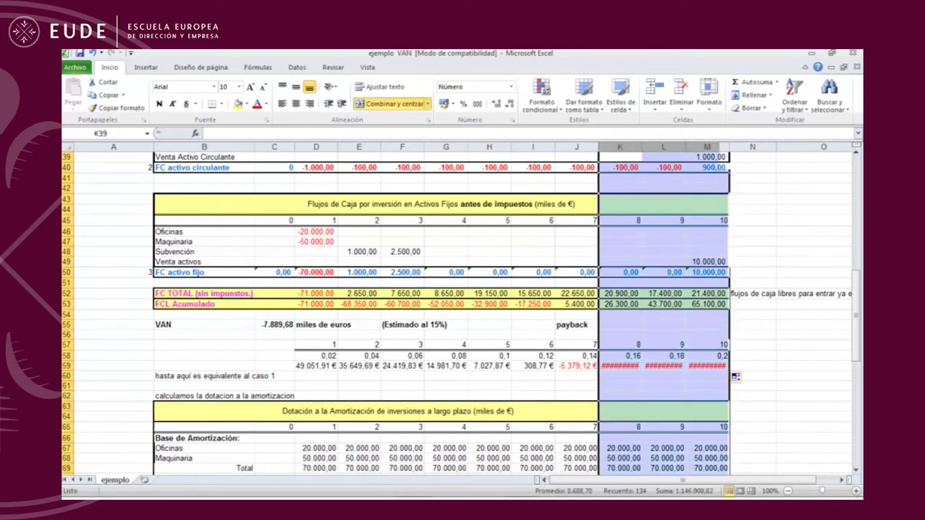
pyautogui.doubleClick(729, 147)
pyautogui.click(821, 367)
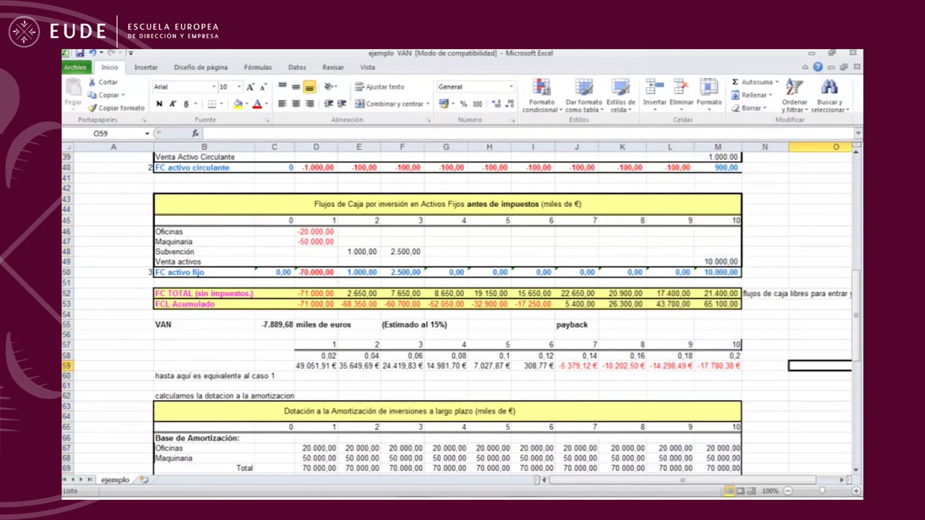
# - Examine the rate reference and the fixed cash flow range in the VNA formula in D59
pyautogui.click(316, 366)
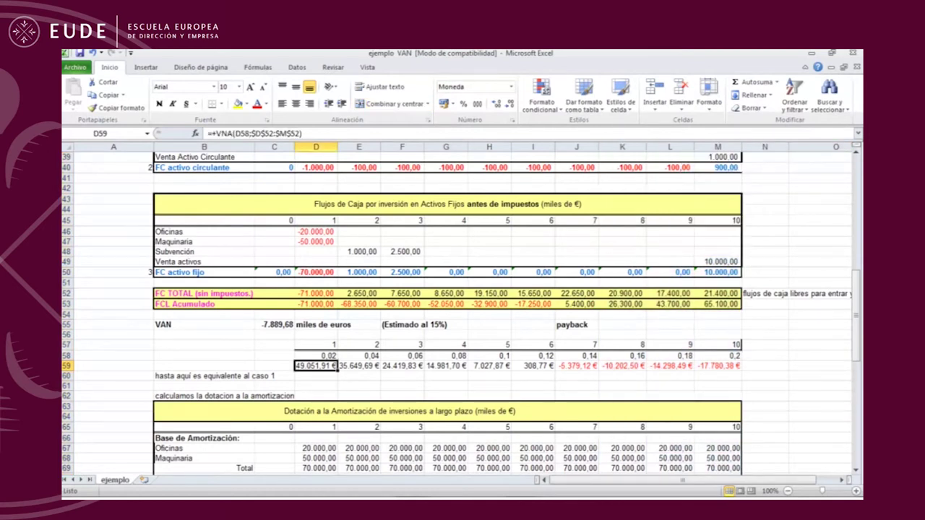
pyautogui.press('F2')
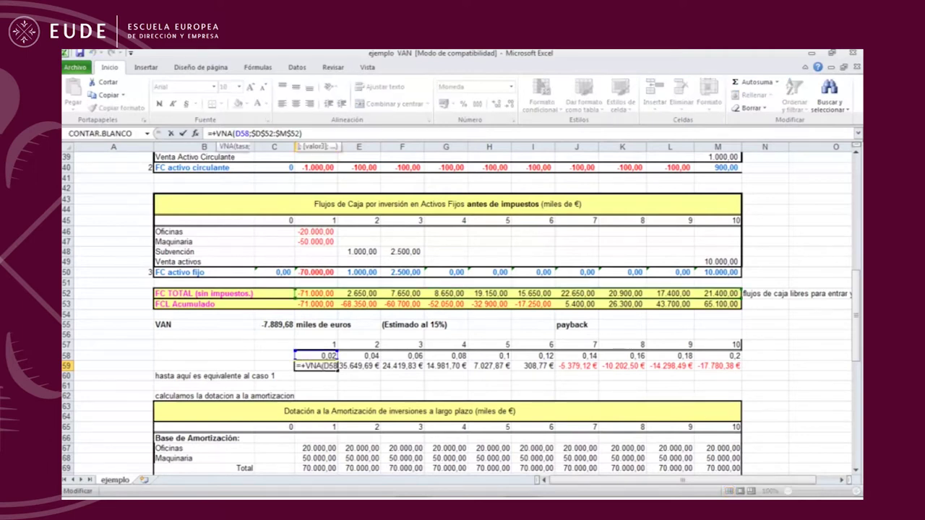
pyautogui.click(263, 133)
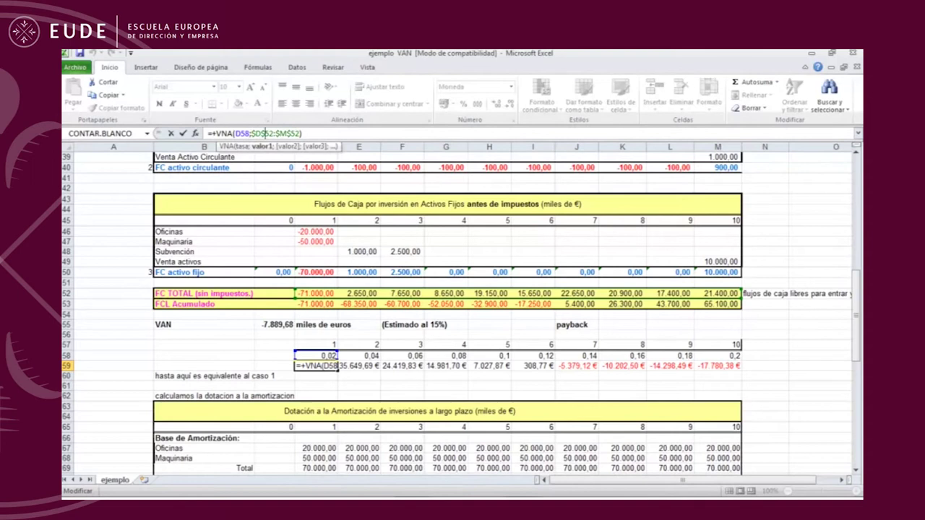
pyautogui.press('Escape')
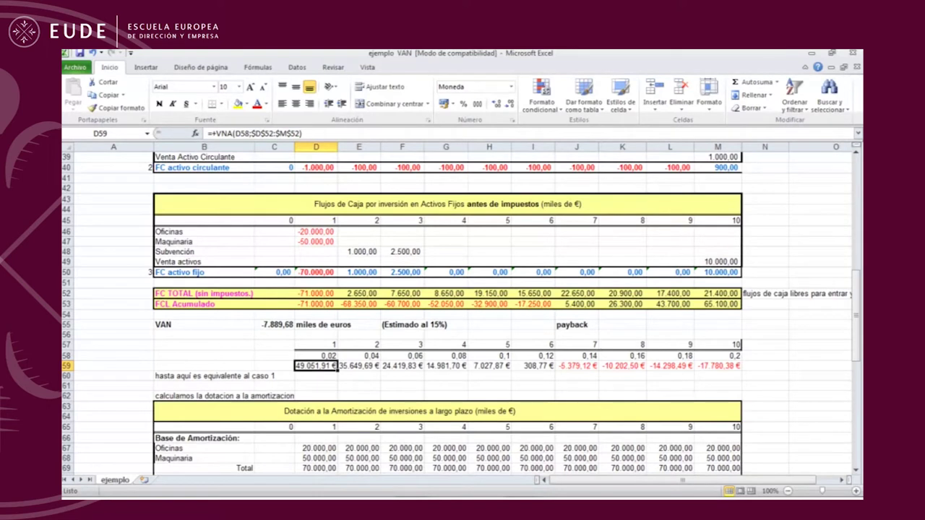
# - Compare the VNA formulas and results for the other discount rates in E59, F59, H59 and I59
pyautogui.click(359, 366)
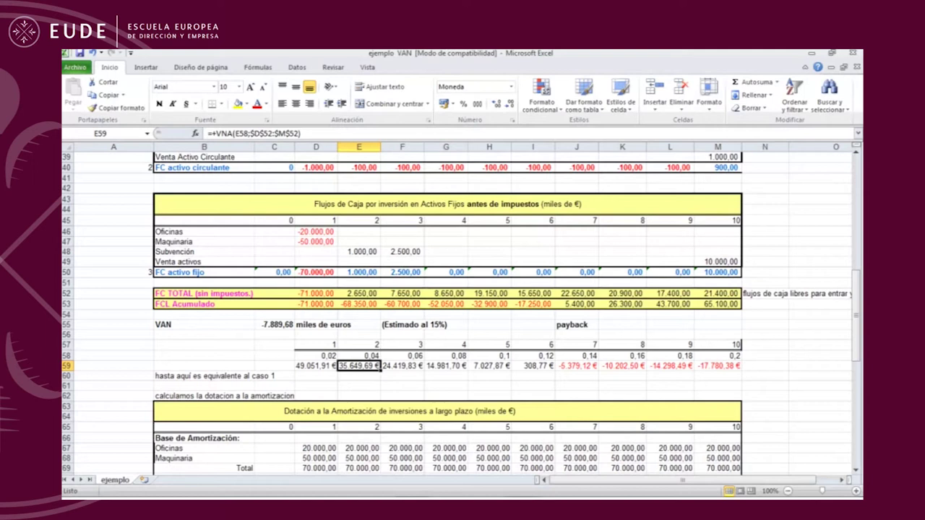
pyautogui.click(402, 367)
pyautogui.click(489, 366)
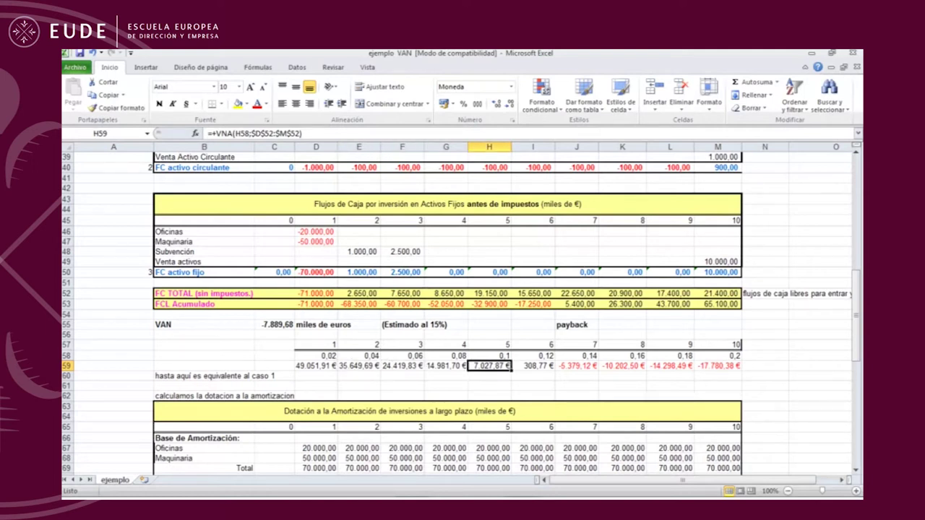
pyautogui.click(532, 366)
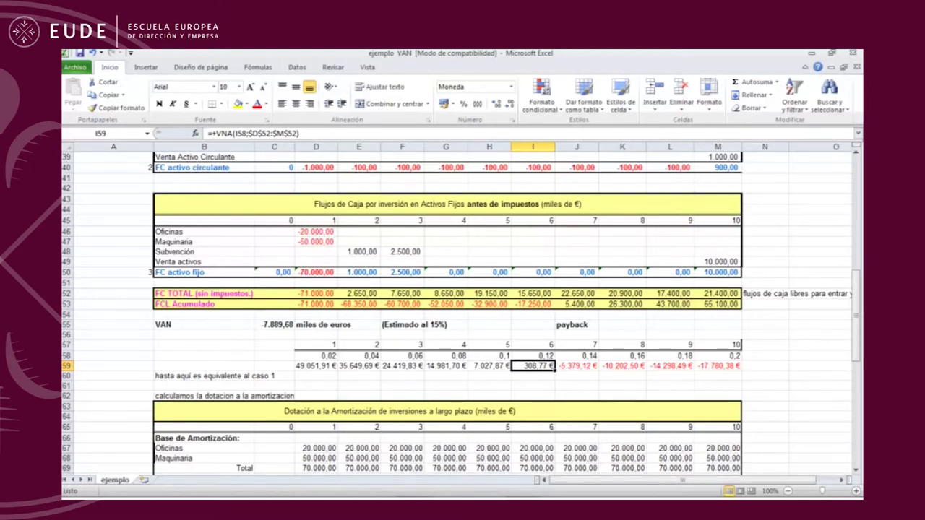
# - Compare the VNA formula and result for the 0,14 rate in J59 with the 15% VAN in C55
pyautogui.click(576, 366)
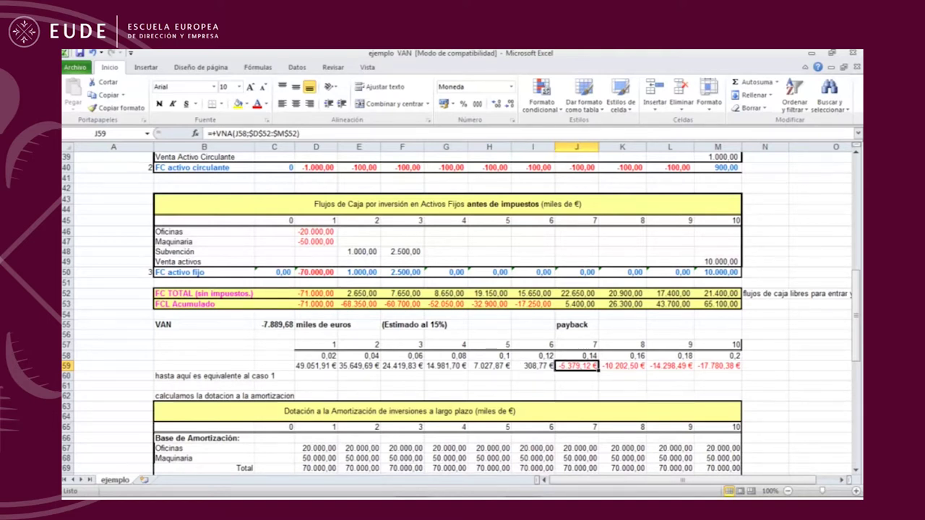
pyautogui.click(576, 376)
pyautogui.click(577, 366)
pyautogui.click(275, 325)
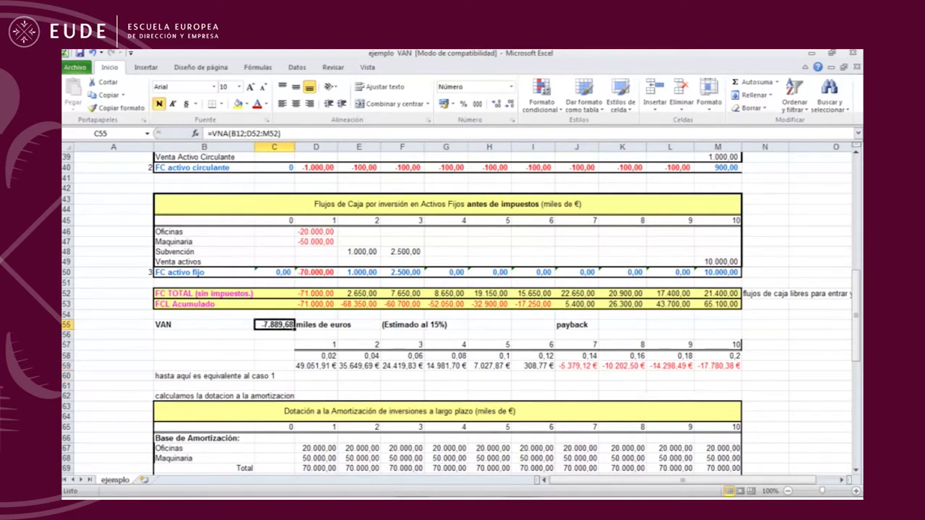
pyautogui.click(576, 366)
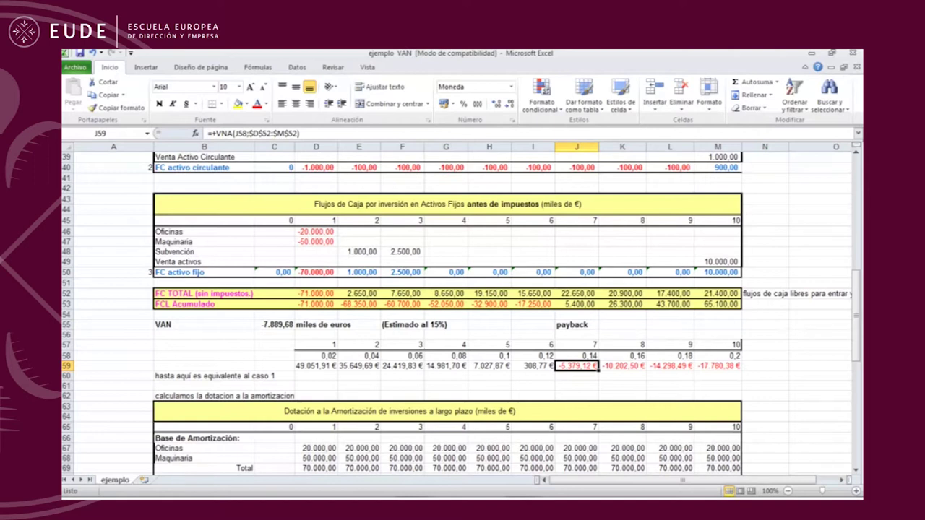
pyautogui.click(275, 325)
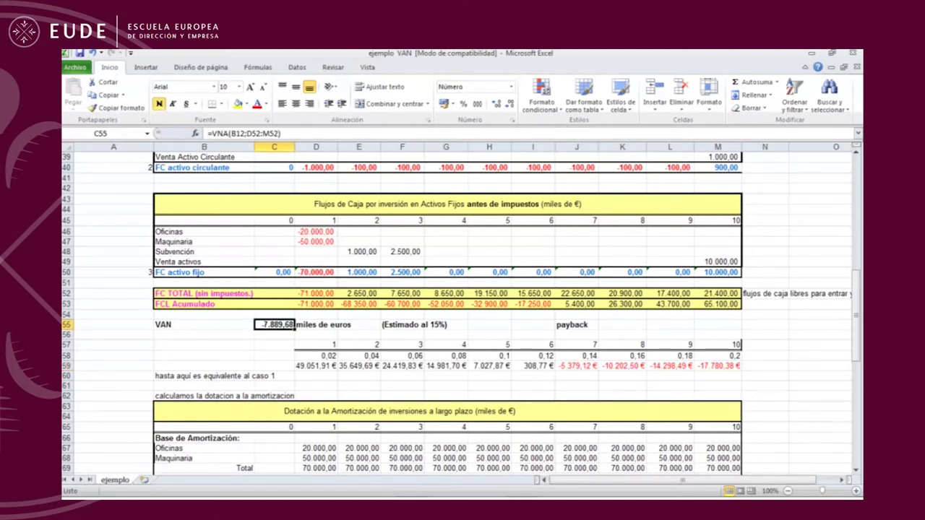
# - Check where the 15% VAN in C55 falls between the results for the 0,14 and 0,16 rates in J59 and K59
pyautogui.click(622, 366)
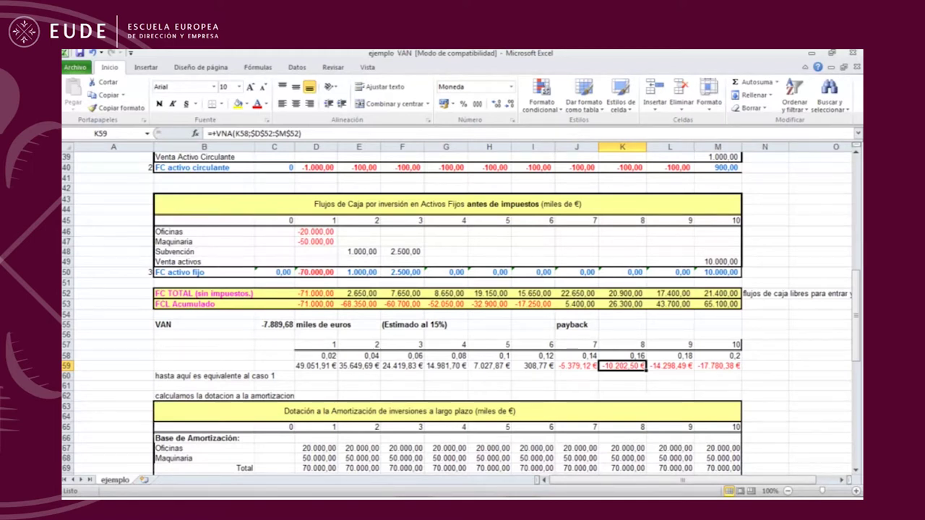
pyautogui.click(622, 386)
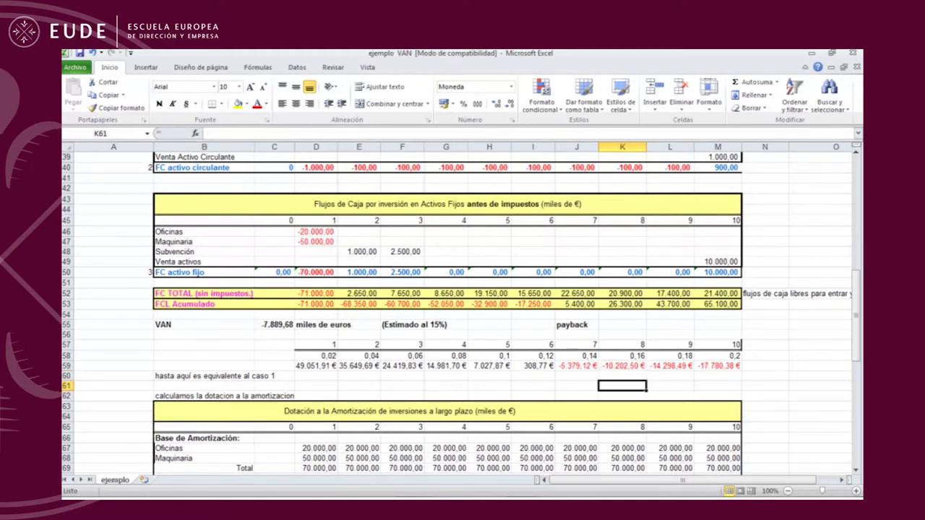
pyautogui.moveTo(576, 375); pyautogui.dragTo(622, 376)
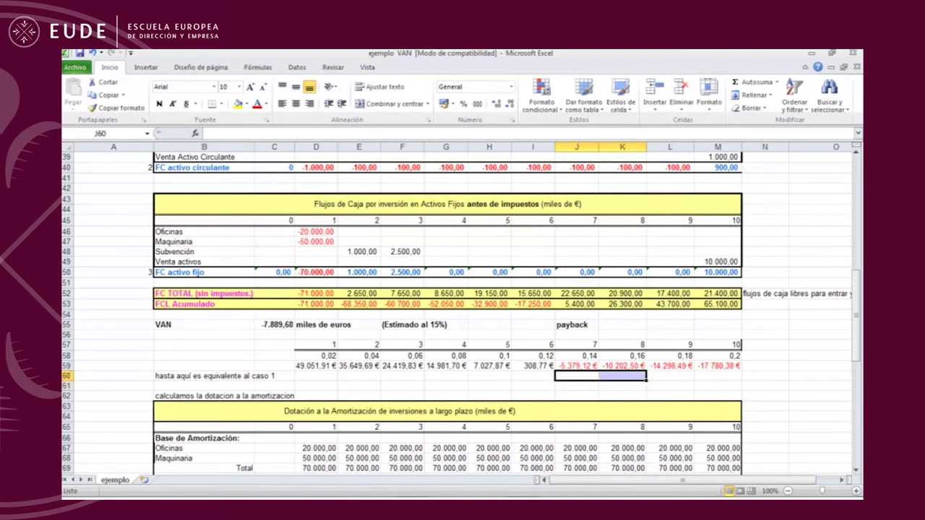
pyautogui.click(274, 325)
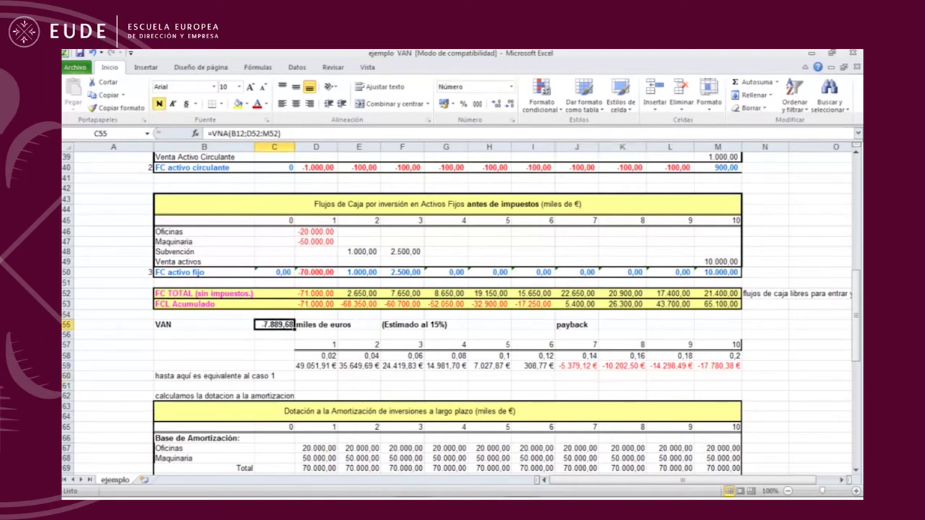
pyautogui.click(578, 375)
pyautogui.moveTo(578, 376); pyautogui.dragTo(622, 376)
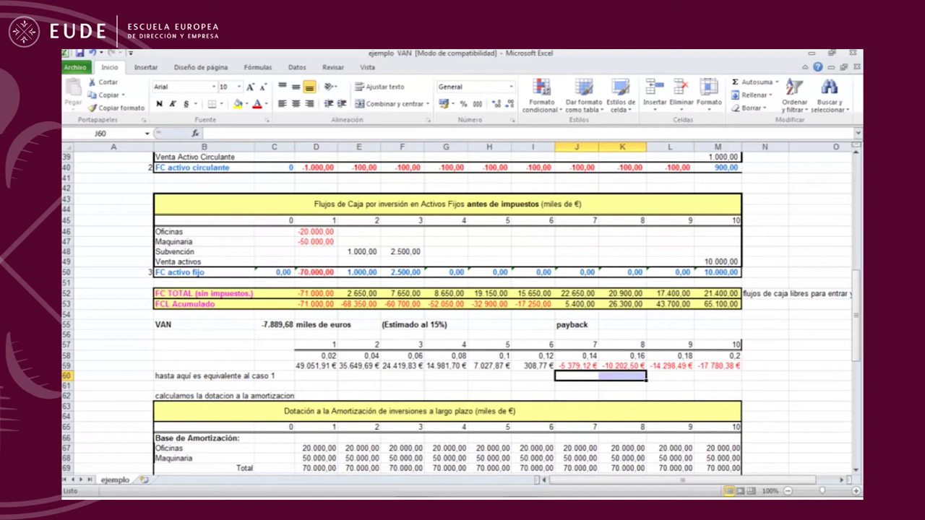
pyautogui.click(670, 375)
# - Insert eleven blank rows above row 60 to make room below the VAN sensitivity table
pyautogui.scroll(-1, 670, 376)
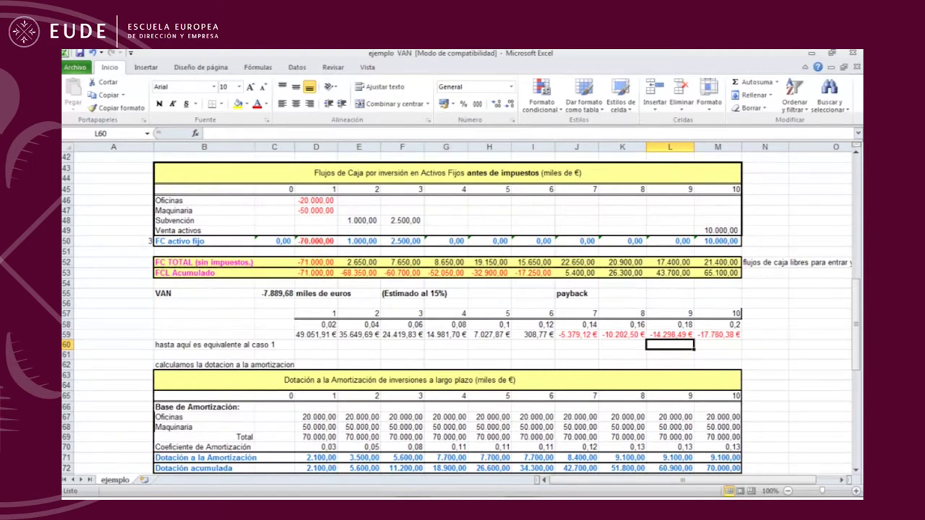
pyautogui.click(68, 344)
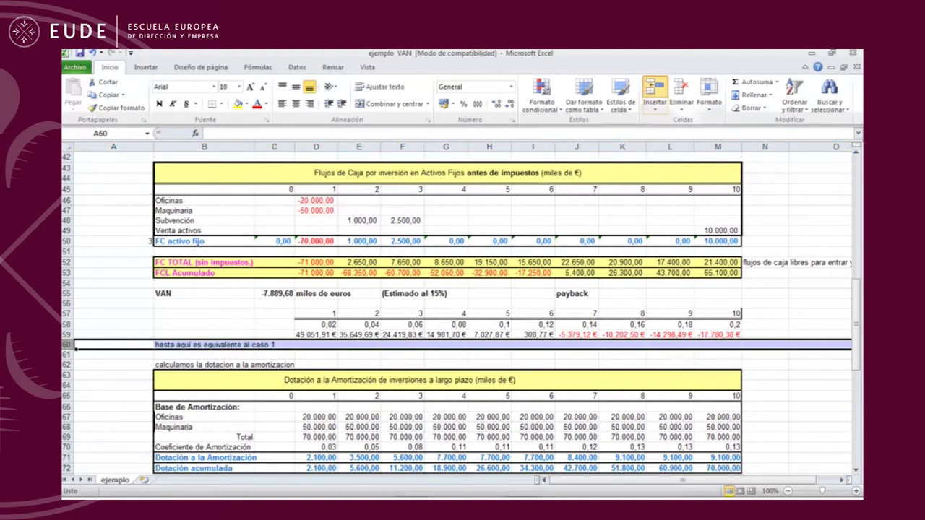
pyautogui.click(654, 88)
pyautogui.scroll(-1, 359, 333)
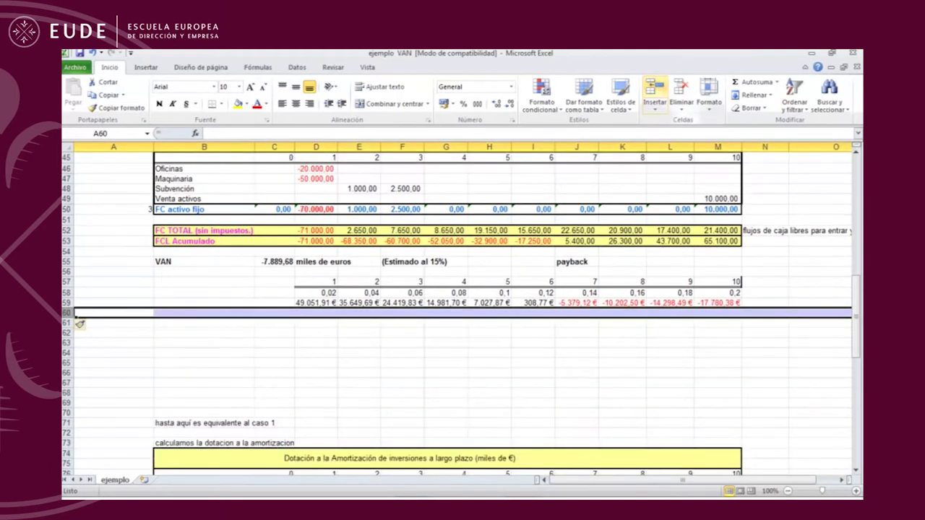
# - Insert an empty 2D line chart and shrink and move it into the blank rows 62 to 73, spanning about columns F to K
pyautogui.click(359, 333)
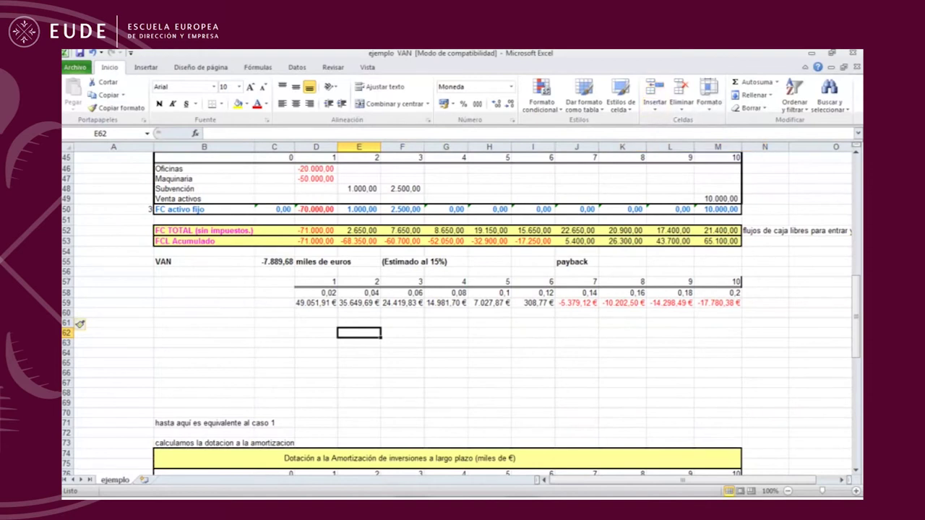
pyautogui.click(146, 67)
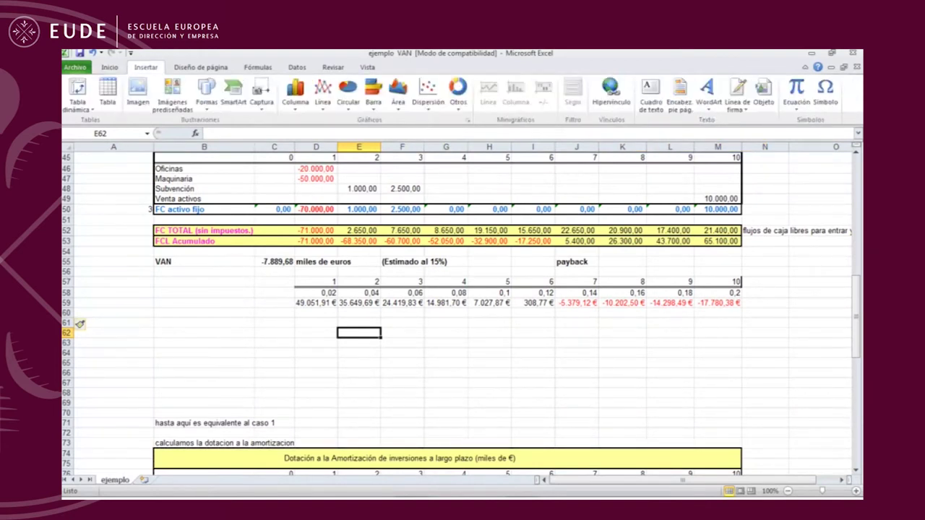
pyautogui.click(323, 94)
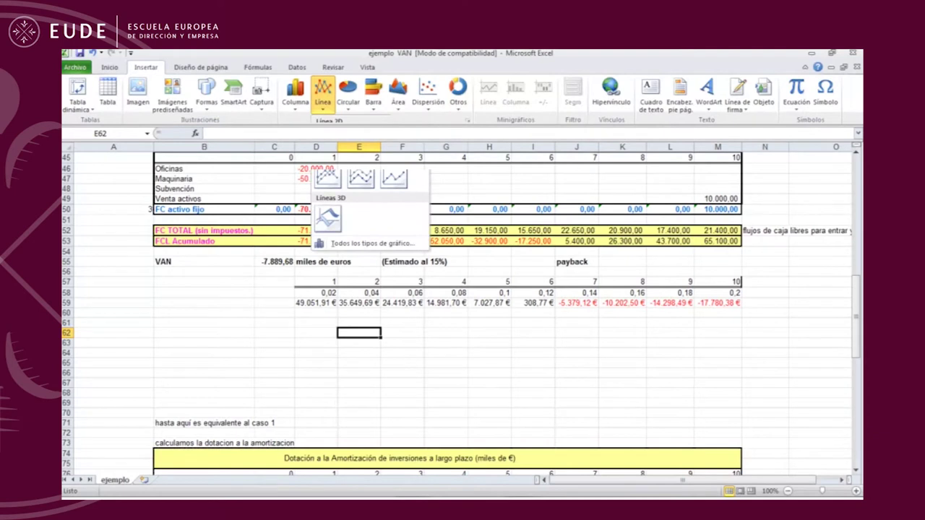
pyautogui.click(328, 177)
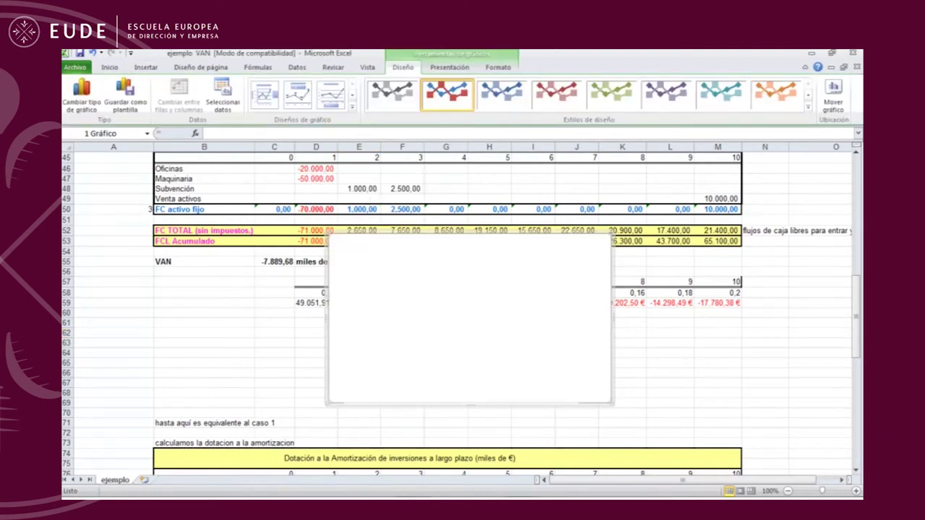
pyautogui.moveTo(469, 319); pyautogui.dragTo(468, 358)
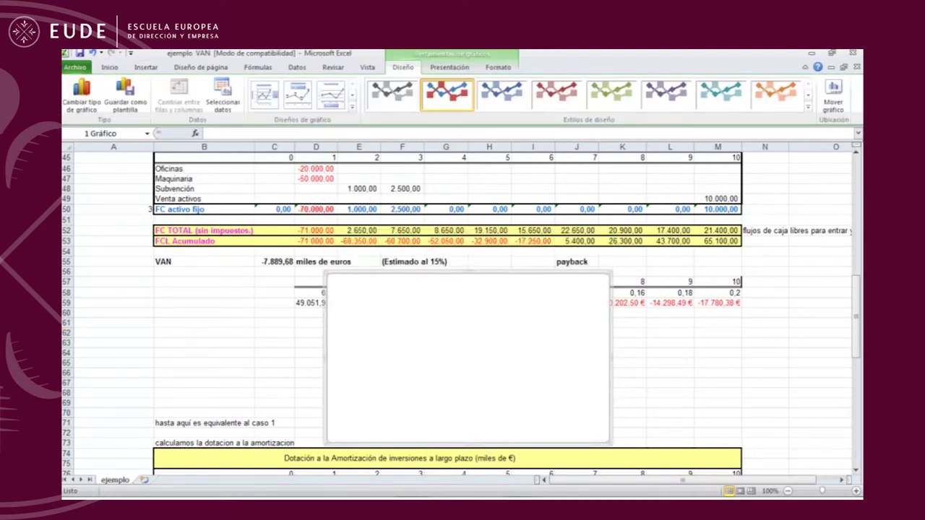
pyautogui.moveTo(327, 273); pyautogui.dragTo(371, 329)
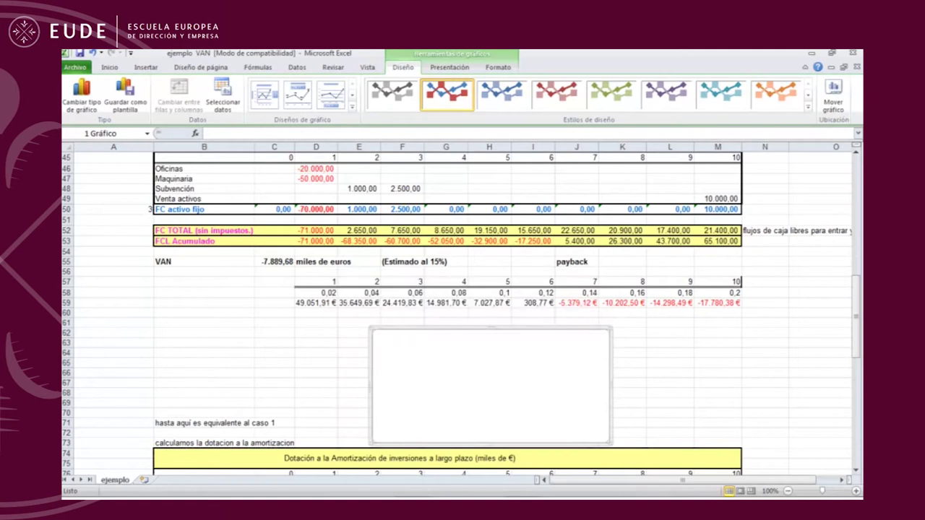
# - Add a data series to the empty chart with the VAN results in D59:M59 as its values
pyautogui.rightClick(473, 370)
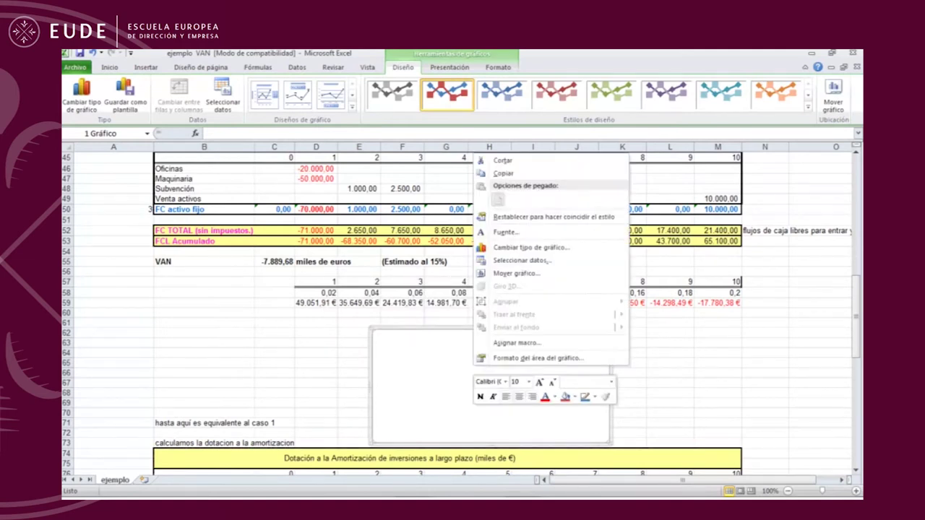
pyautogui.click(513, 260)
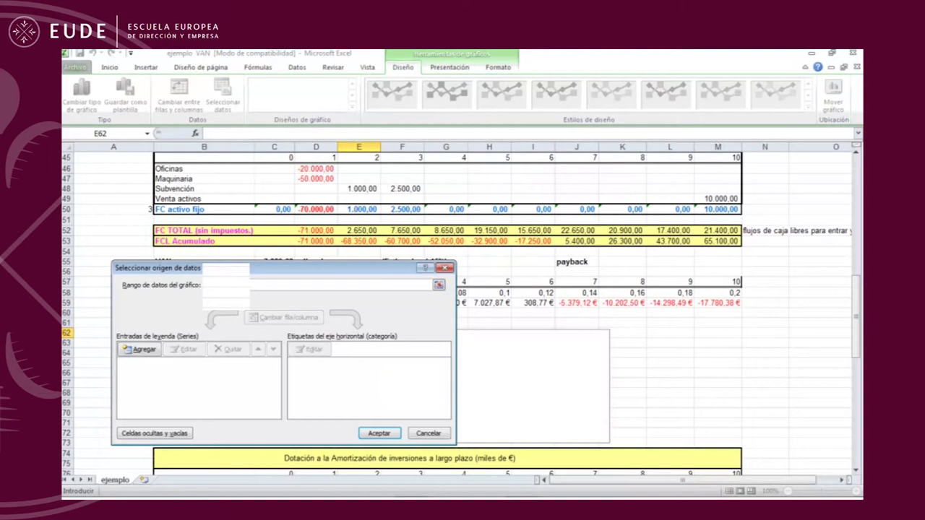
pyautogui.click(140, 349)
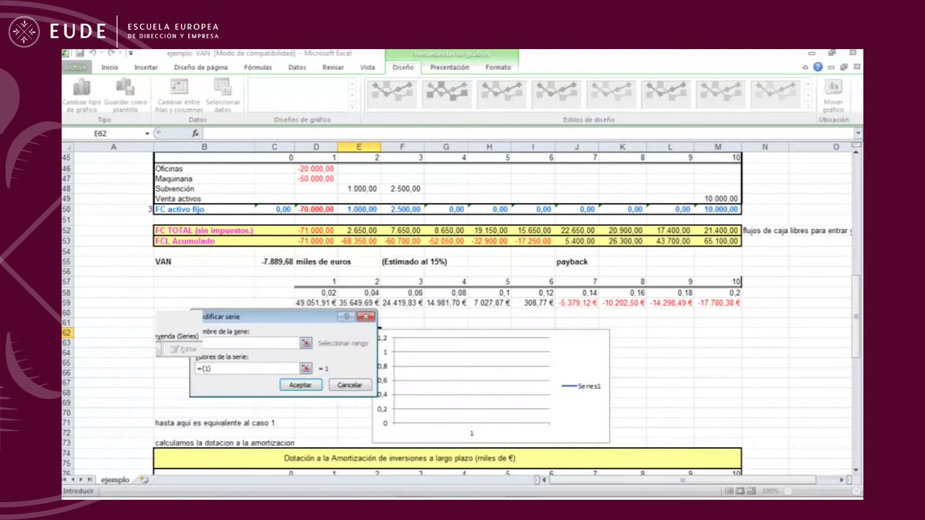
pyautogui.click(305, 343)
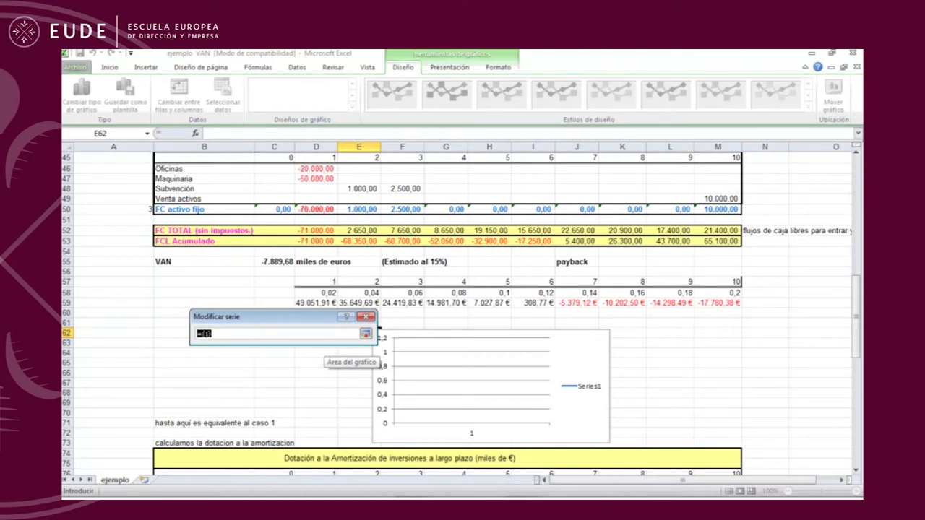
pyautogui.click(316, 303)
pyautogui.moveTo(317, 303); pyautogui.dragTo(718, 302)
pyautogui.moveTo(340, 302); pyautogui.dragTo(738, 304)
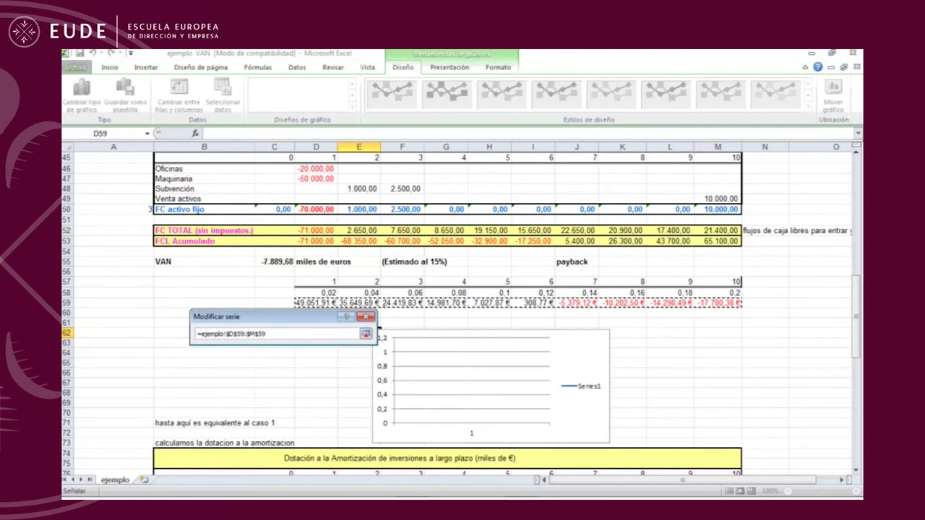
pyautogui.press('Return')
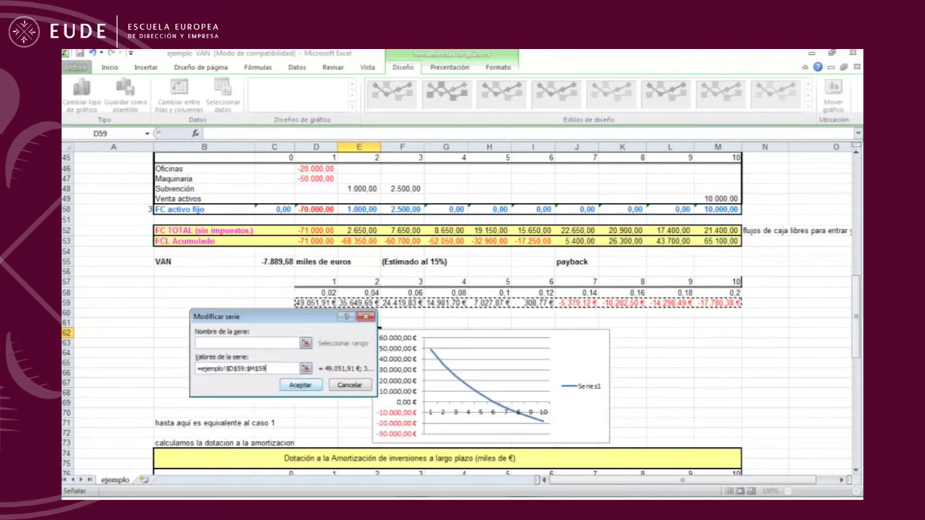
pyautogui.press('Return')
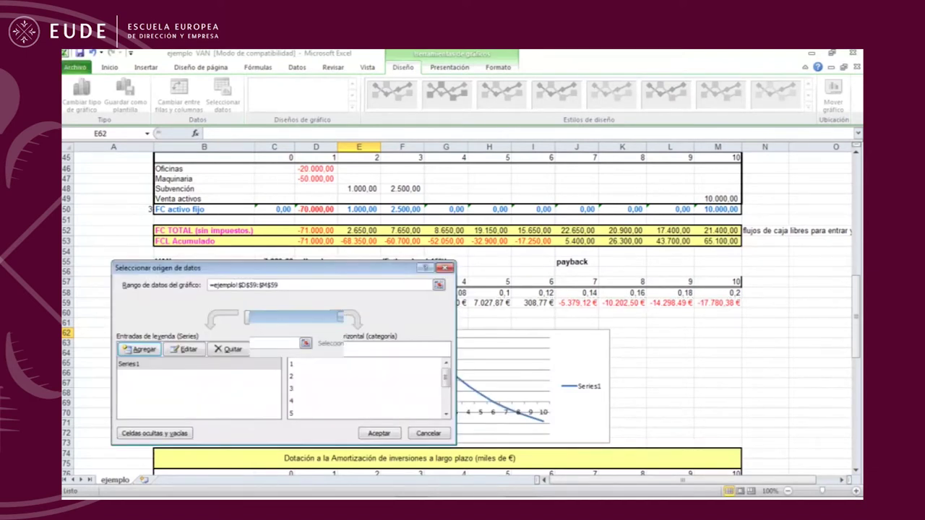
# - Use the discount rates in D58:M58 as the chart's horizontal axis labels and accept the data source
pyautogui.click(312, 349)
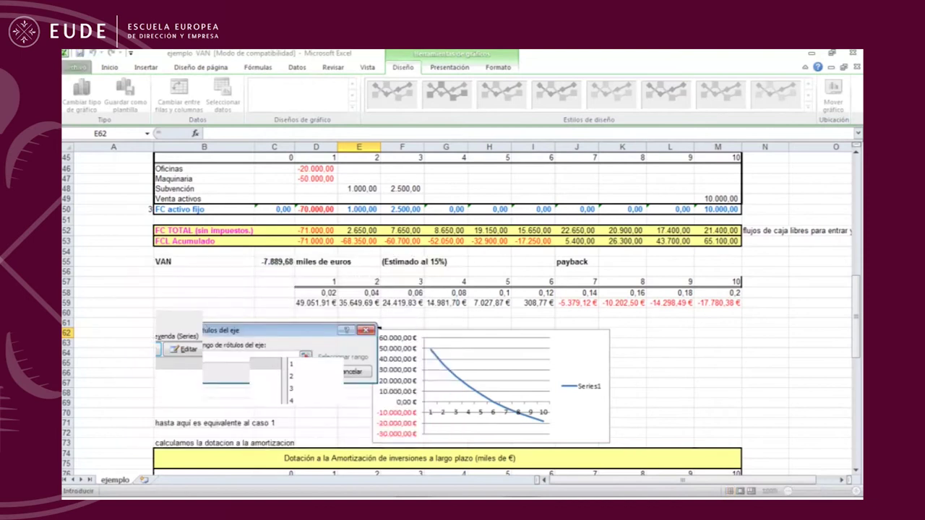
pyautogui.click(305, 354)
pyautogui.moveTo(316, 293); pyautogui.dragTo(578, 293)
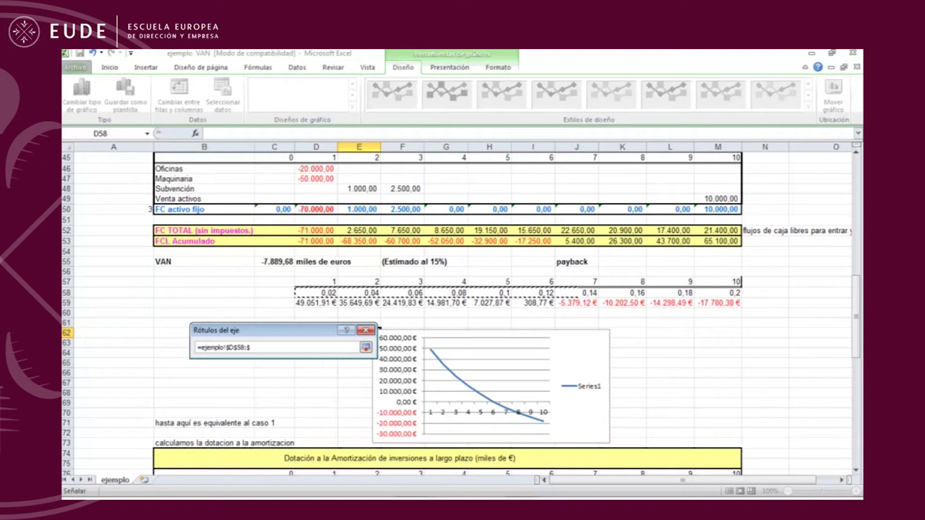
pyautogui.press('Return')
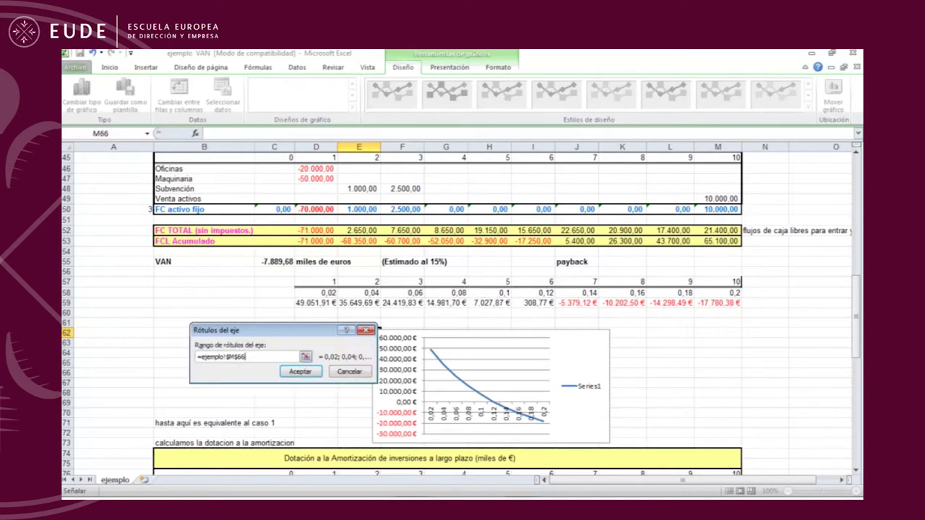
pyautogui.press('Return')
pyautogui.press('Return')
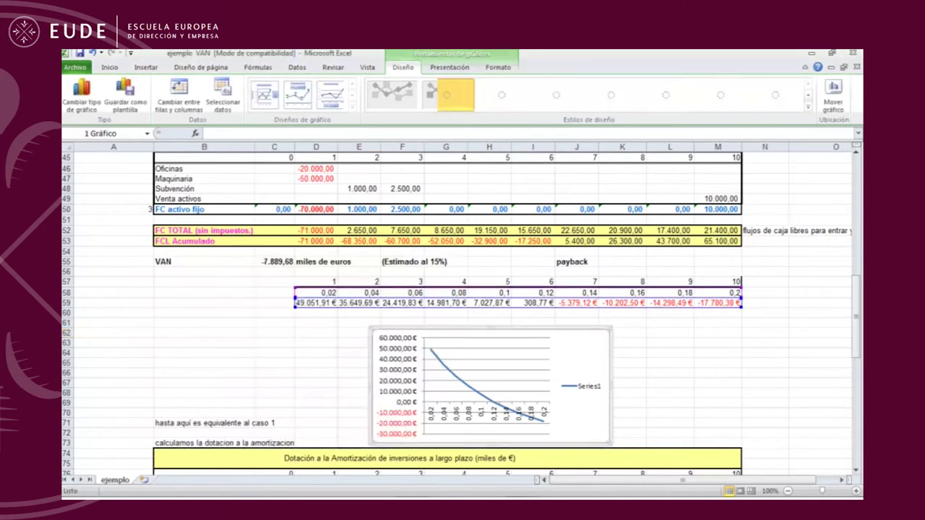
# - Delete the series legend from the VAN line chart
pyautogui.press('Delete')
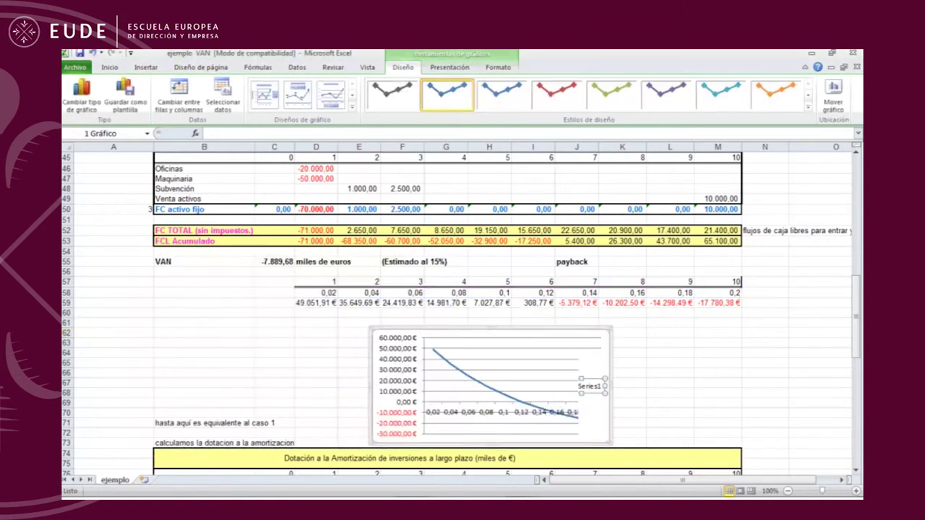
pyautogui.click(670, 383)
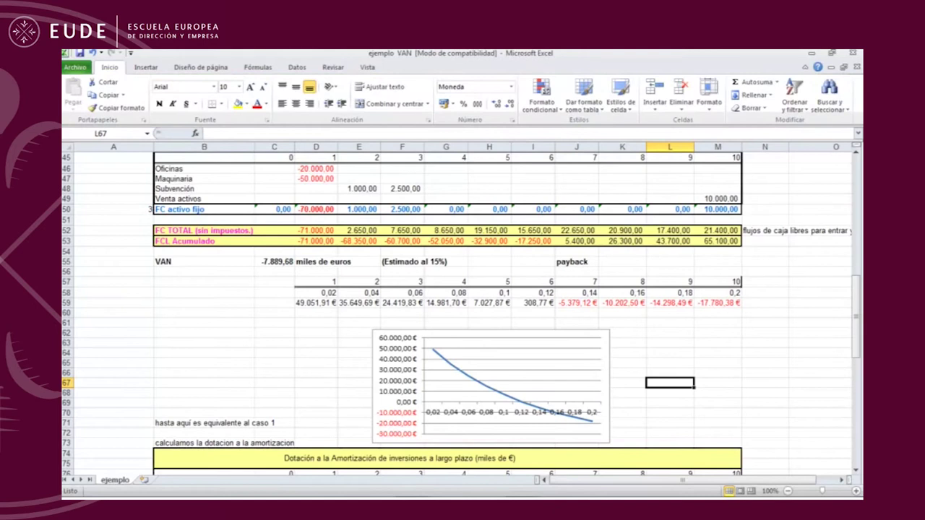
# - Examine where the VAN curve crosses zero, and move the chart up by just under one row, closer to the table
pyautogui.scroll(-2, 462, 310)
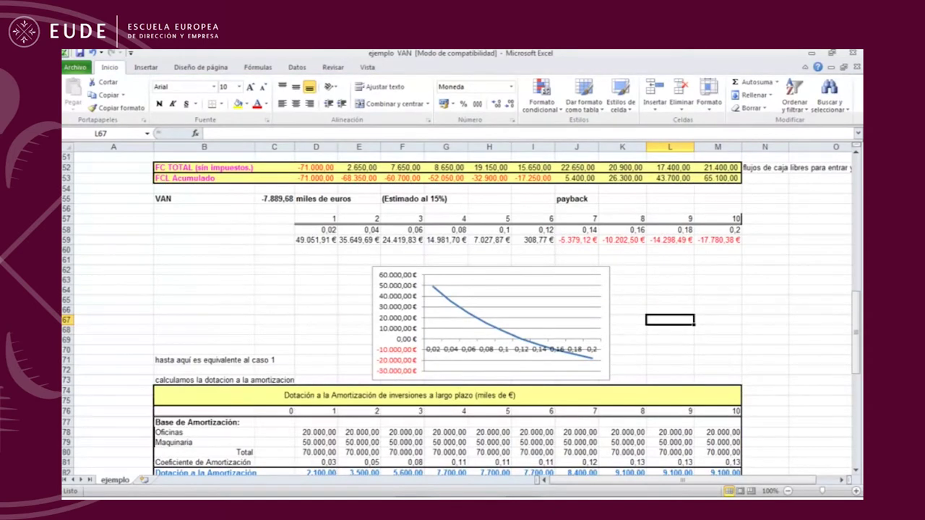
pyautogui.moveTo(518, 340)
pyautogui.moveTo(553, 353)
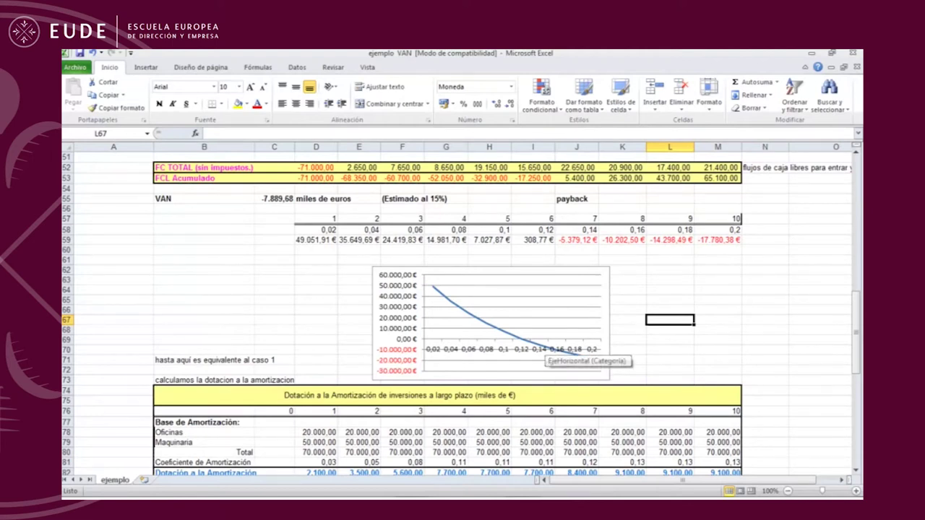
pyautogui.click(670, 270)
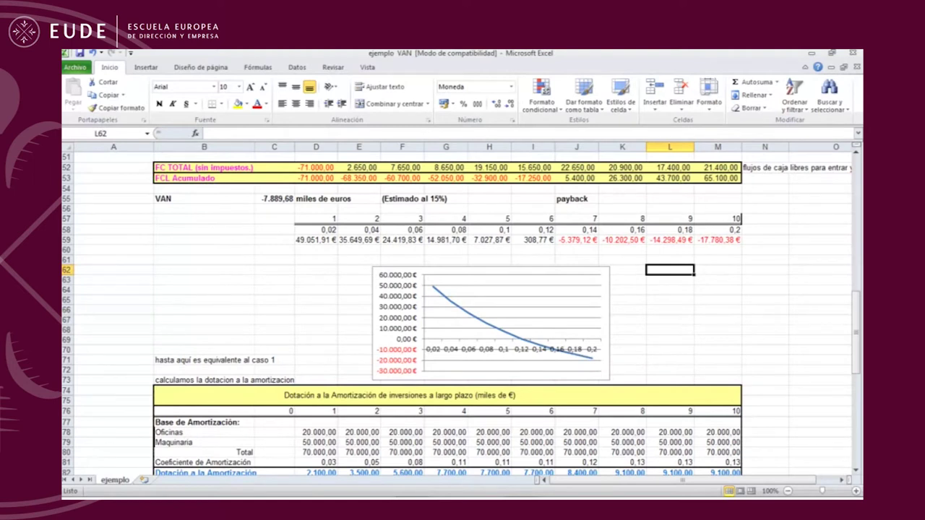
pyautogui.moveTo(604, 279); pyautogui.dragTo(604, 270)
pyautogui.click(718, 279)
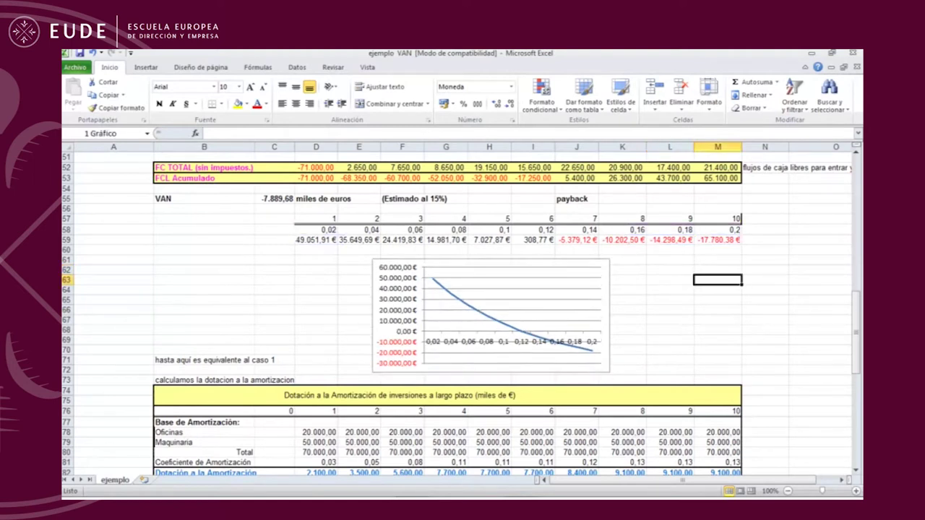
pyautogui.click(628, 310)
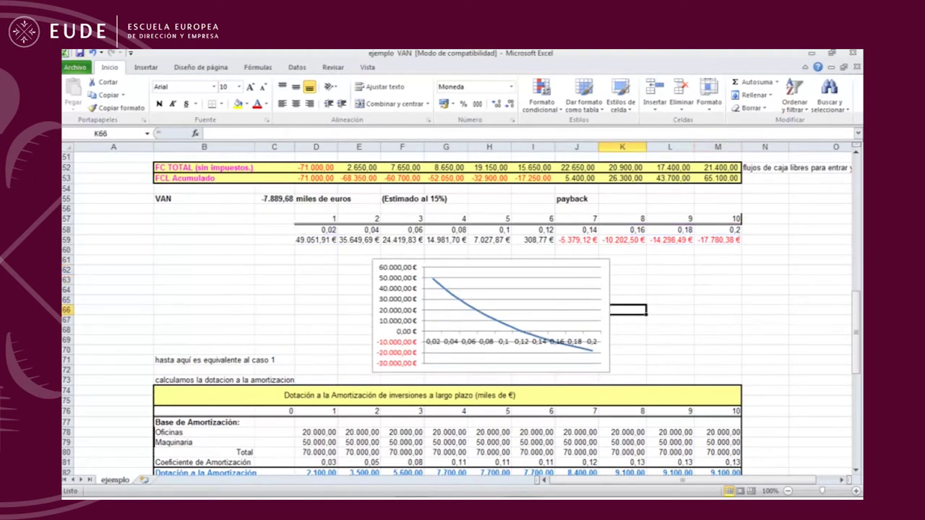
pyautogui.click(670, 330)
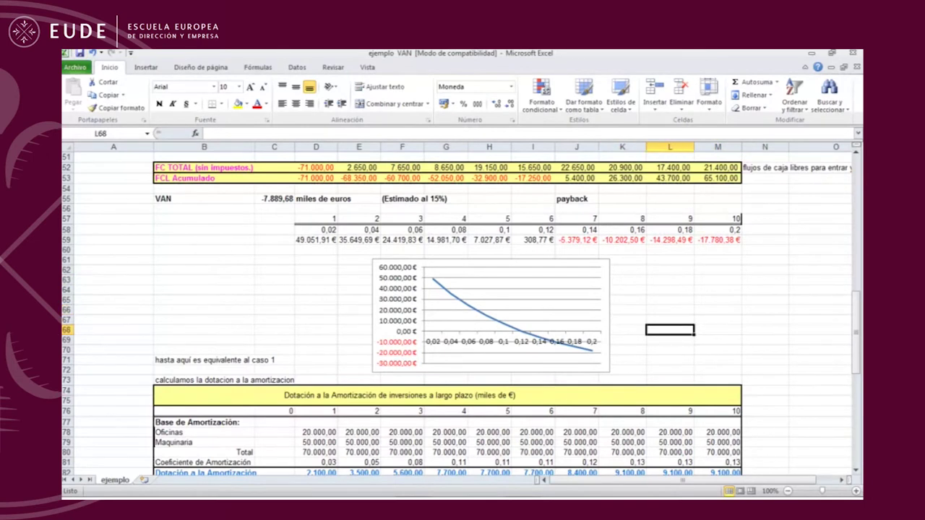
pyautogui.click(670, 309)
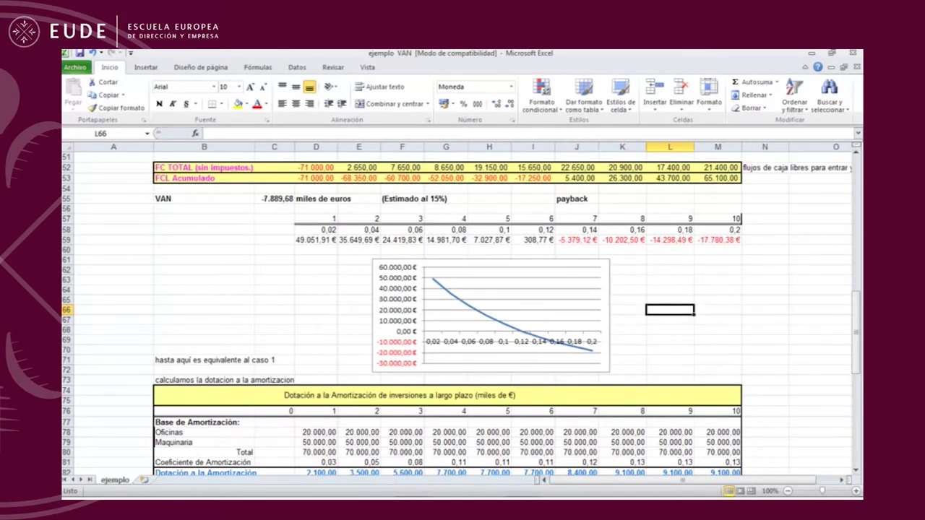
pyautogui.scroll(-1, 670, 309)
pyautogui.click(670, 308)
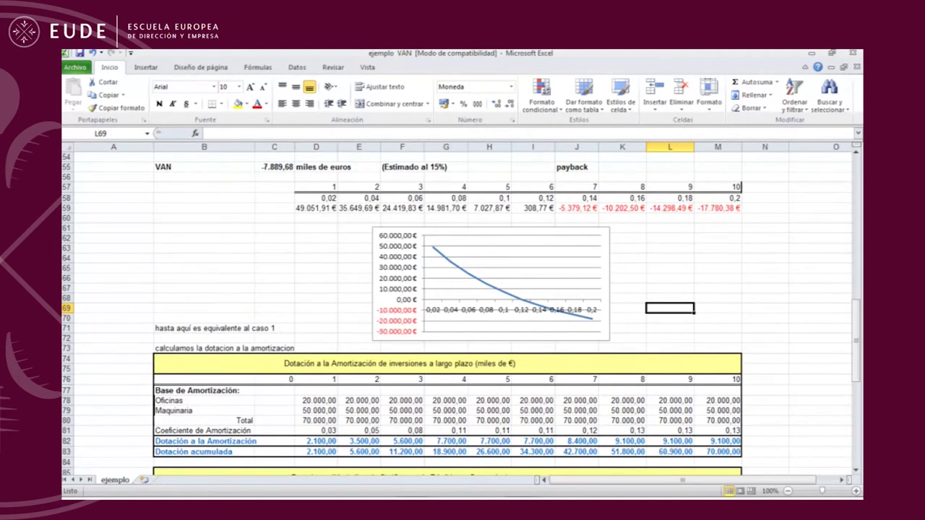
pyautogui.scroll(1, 460, 318)
# - Review the depreciation note in B73 and the numbered pre-tax cash flow blocks above the VAN chart
pyautogui.click(204, 319)
pyautogui.scroll(-3, 204, 320)
pyautogui.click(316, 267)
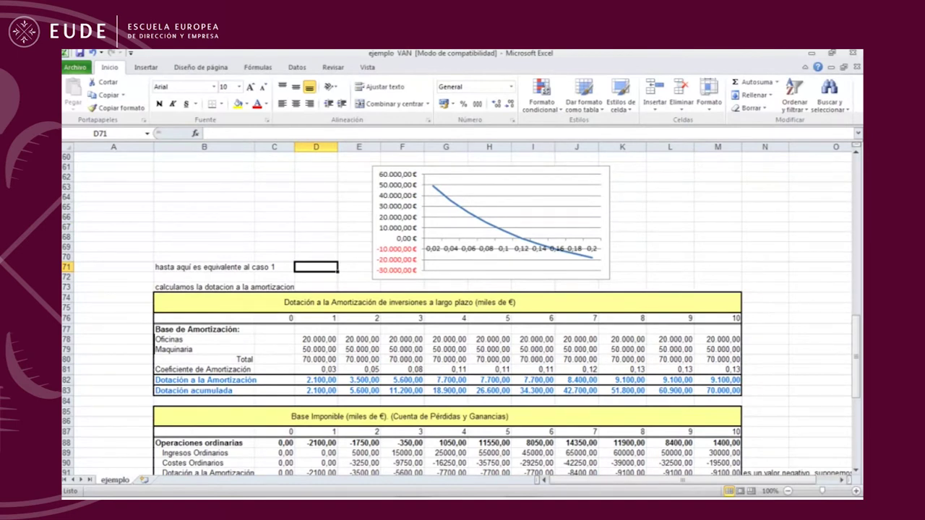
pyautogui.click(254, 287)
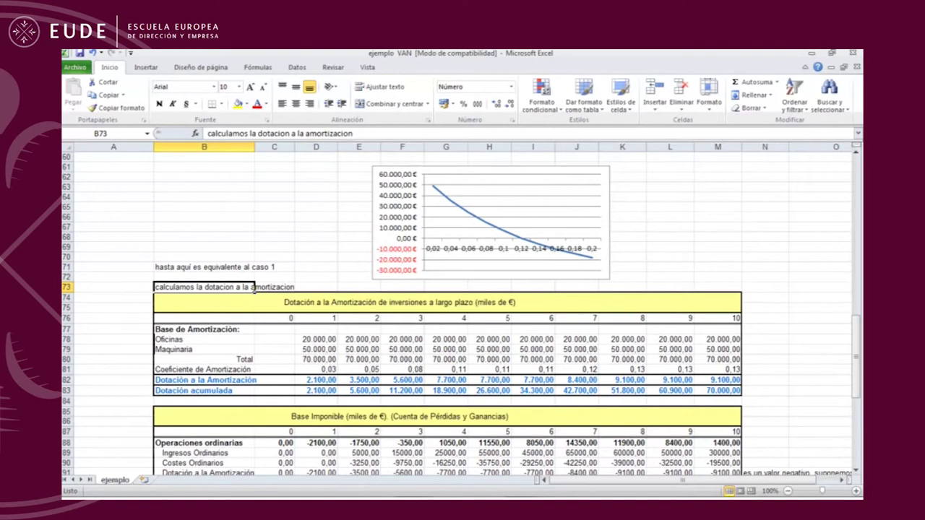
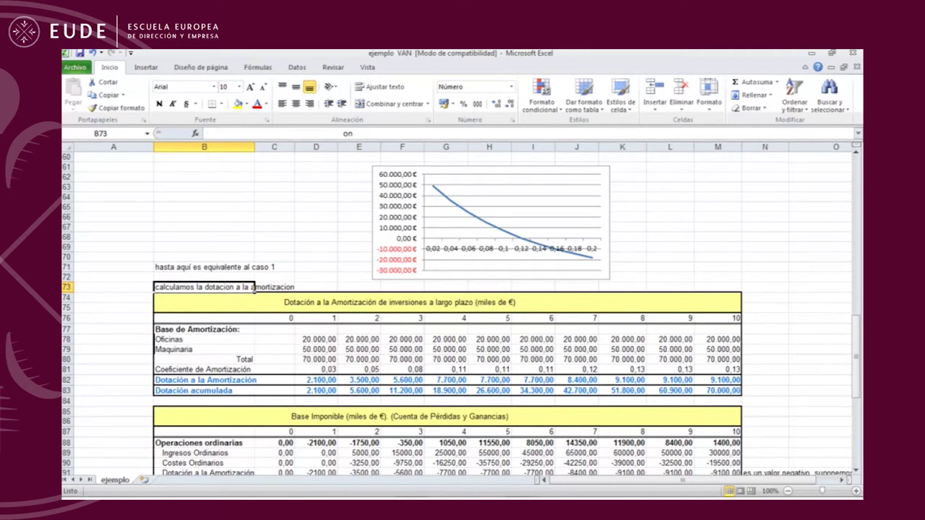
pyautogui.click(203, 207)
pyautogui.scroll(13, 462, 311)
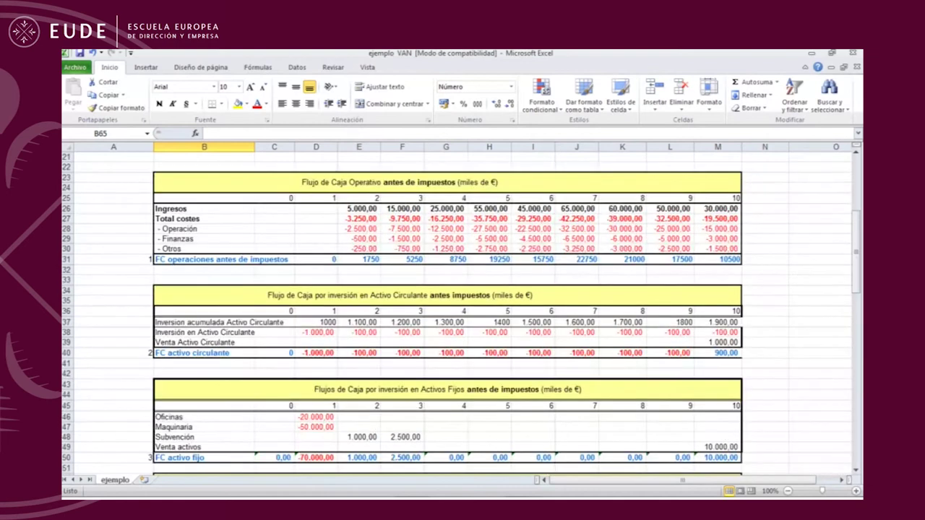
pyautogui.click(114, 259)
pyautogui.scroll(-2, 462, 310)
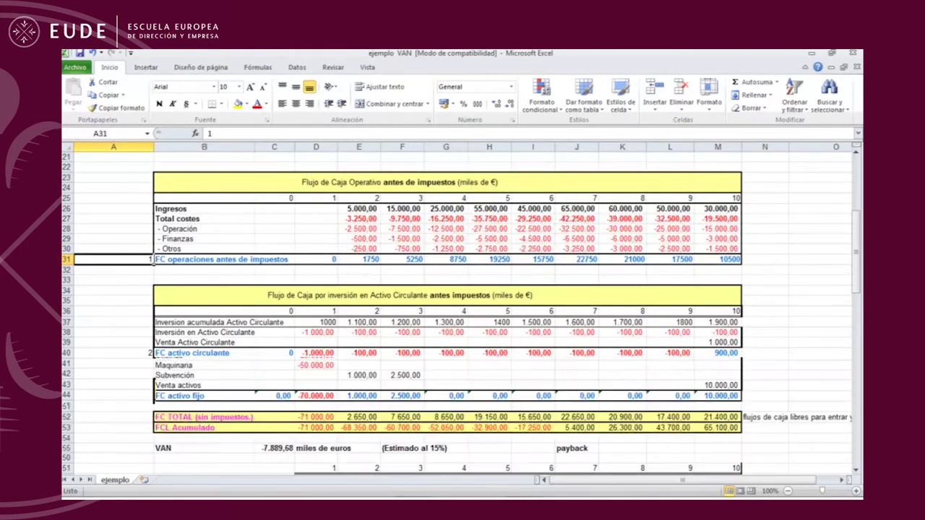
pyautogui.click(114, 396)
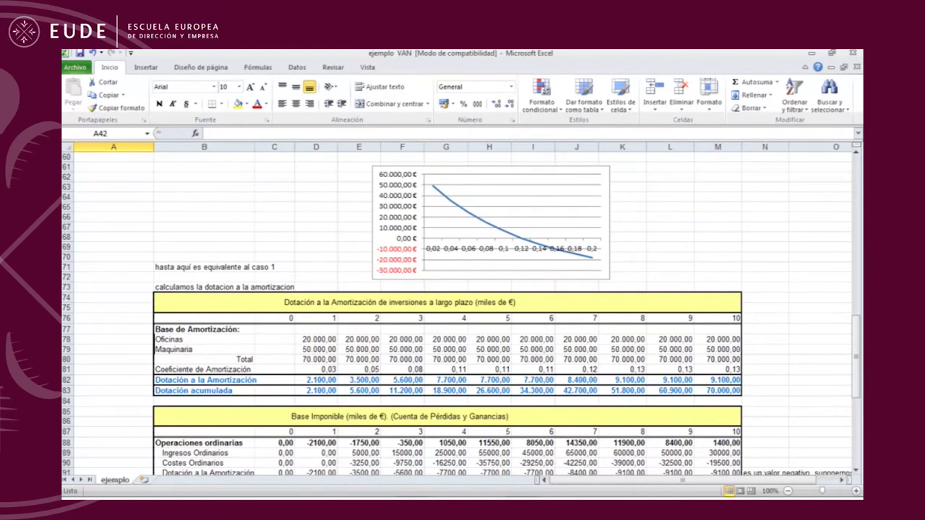
pyautogui.scroll(2, 462, 311)
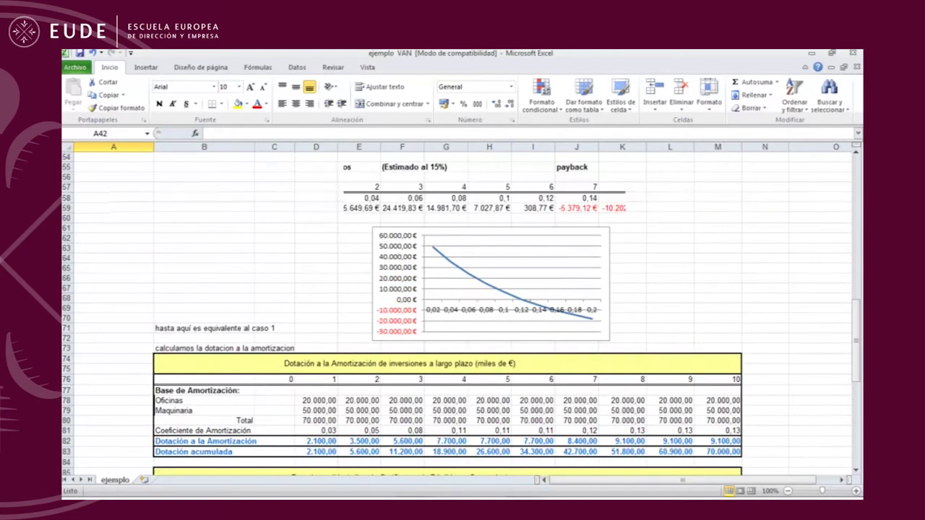
# - Examine the depreciation table and the Base Imponible block, including its ordinary income, ordinary costs and depreciation rows
pyautogui.scroll(-3, 463, 310)
pyautogui.click(315, 247)
pyautogui.click(316, 237)
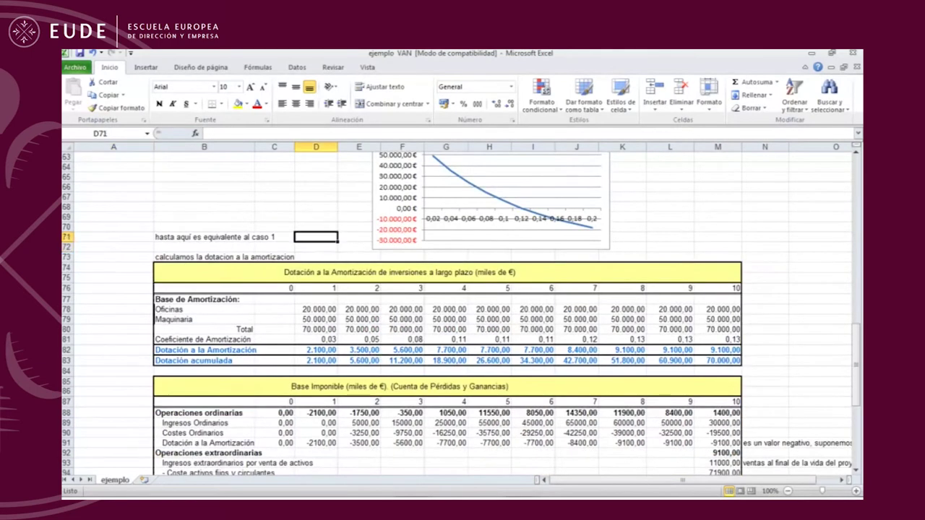
pyautogui.scroll(-1, 462, 300)
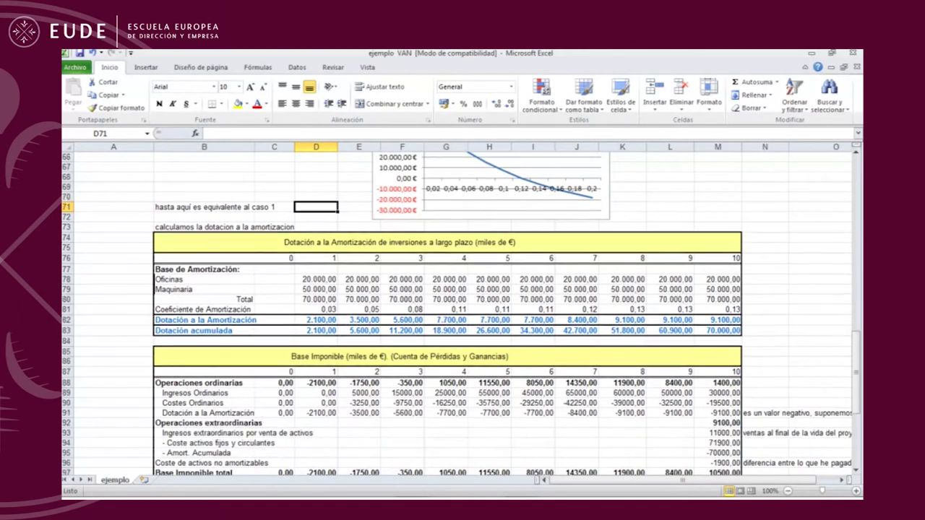
pyautogui.scroll(-1, 463, 299)
pyautogui.scroll(-1, 463, 300)
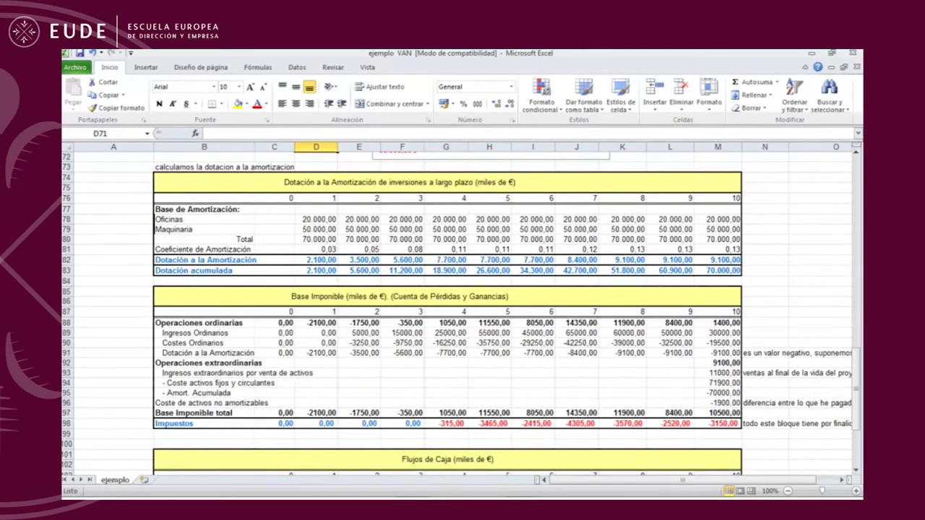
pyautogui.moveTo(113, 323); pyautogui.dragTo(113, 405)
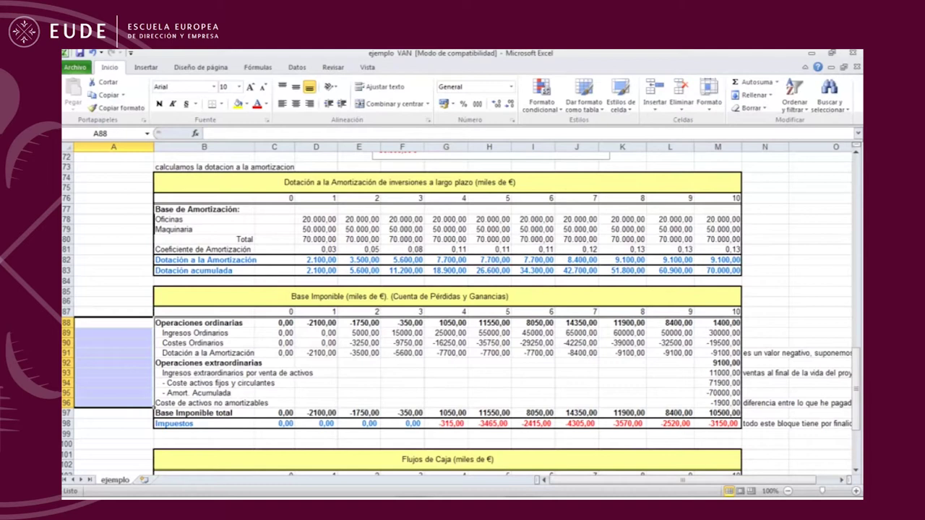
pyautogui.click(113, 312)
pyautogui.click(399, 297)
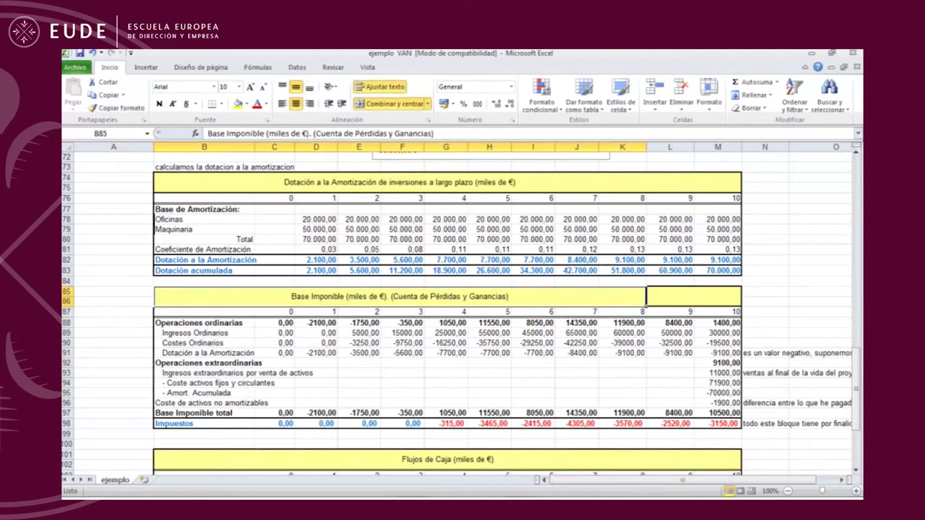
pyautogui.click(764, 301)
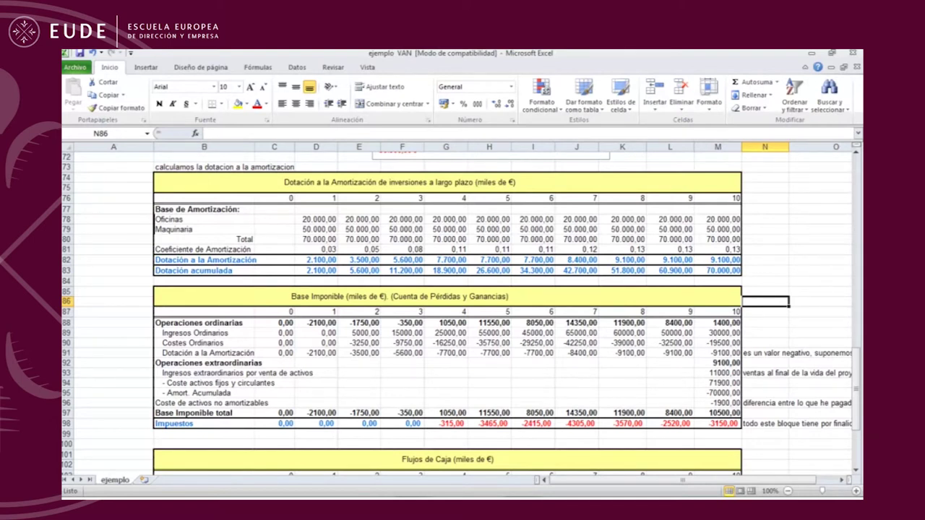
pyautogui.click(204, 333)
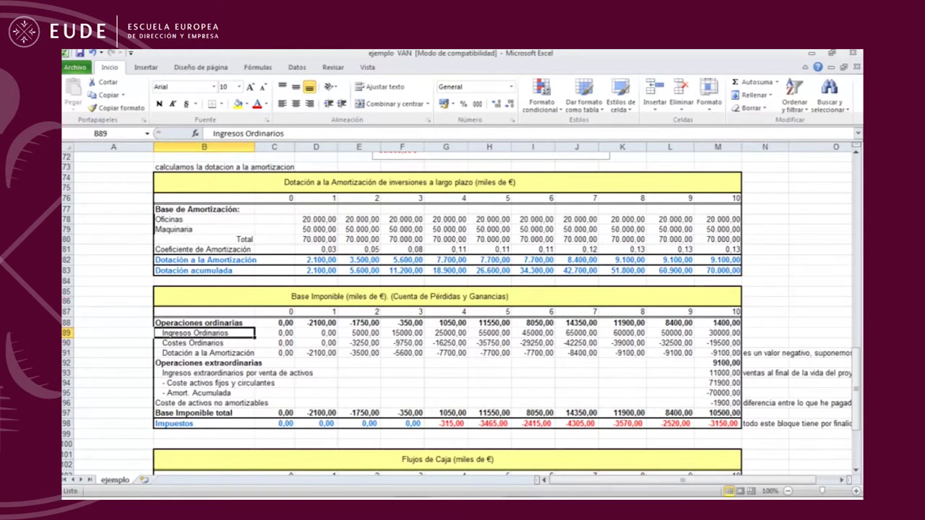
pyautogui.click(204, 343)
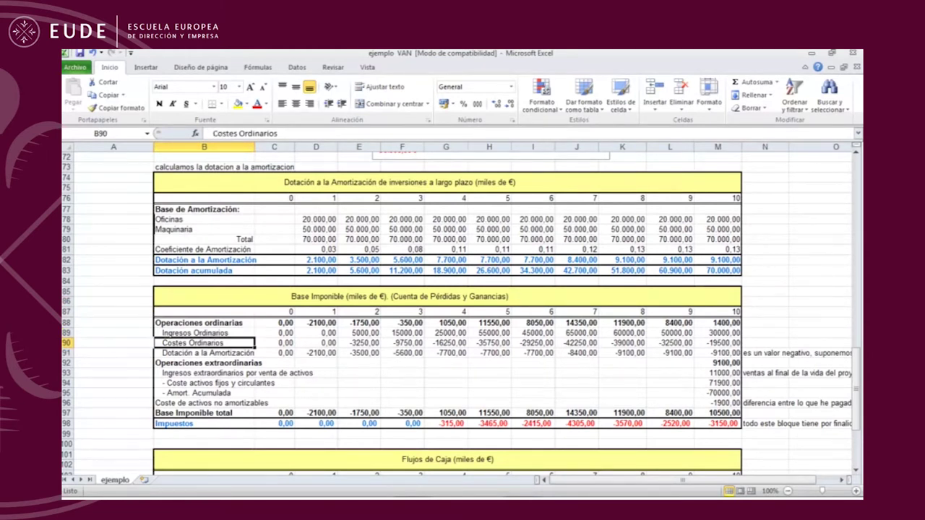
pyautogui.click(204, 354)
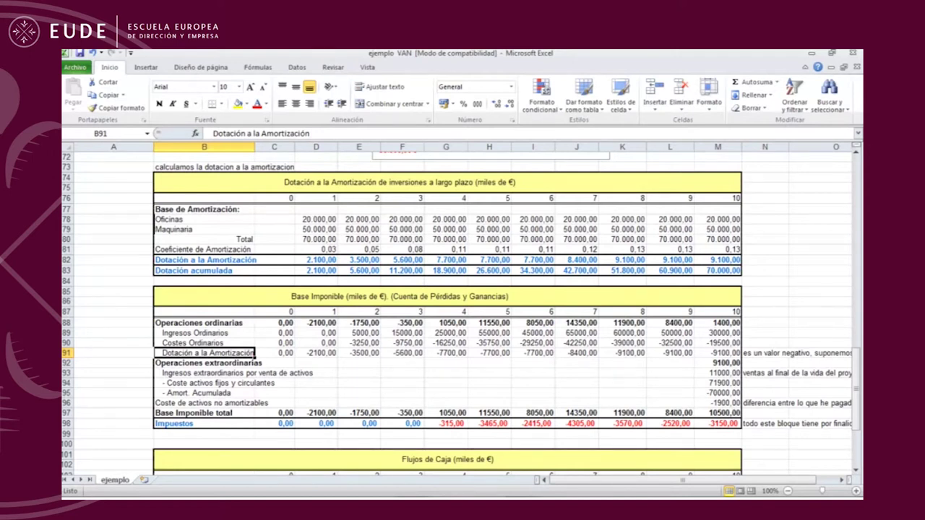
pyautogui.click(113, 353)
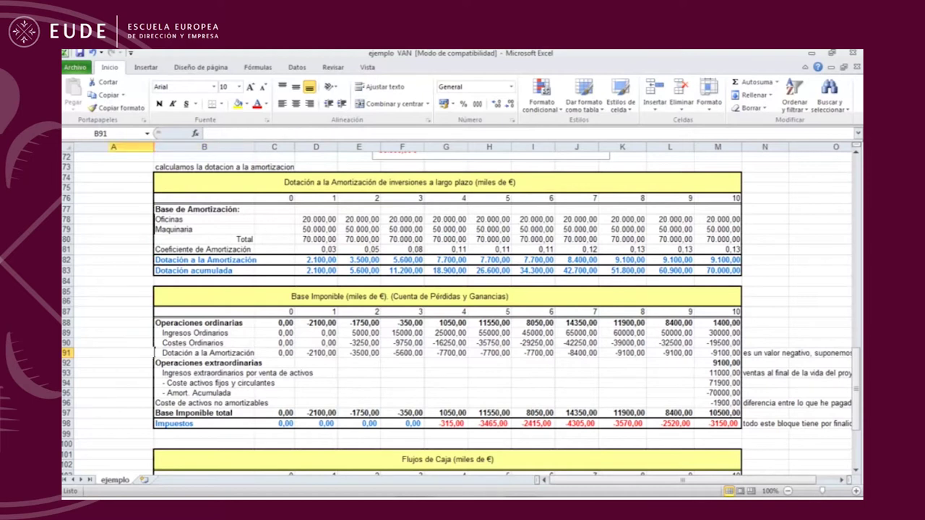
# - Label the Operaciones ordinarias row "operativa" in A88 and the Dotación a la Amortización row "amortizaciones" in A91
pyautogui.doubleClick(130, 323)
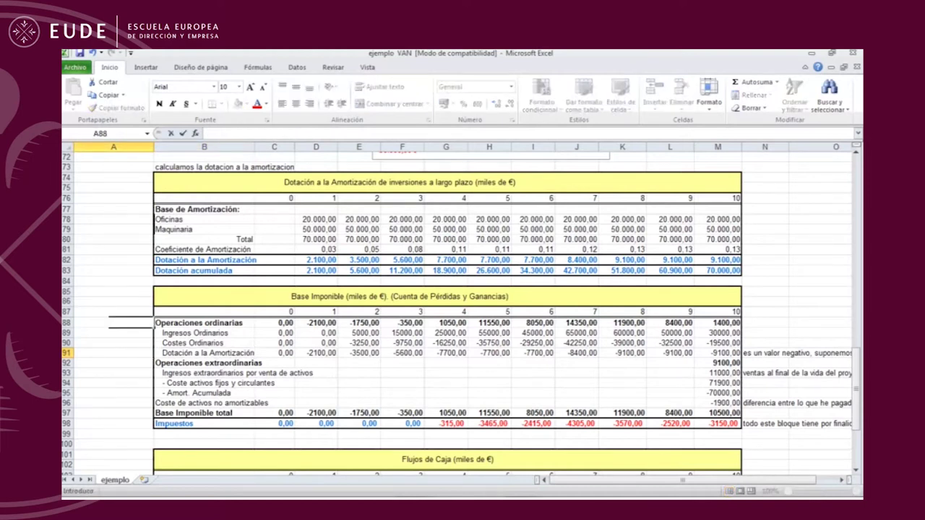
pyautogui.write('operativa')
pyautogui.click(113, 353)
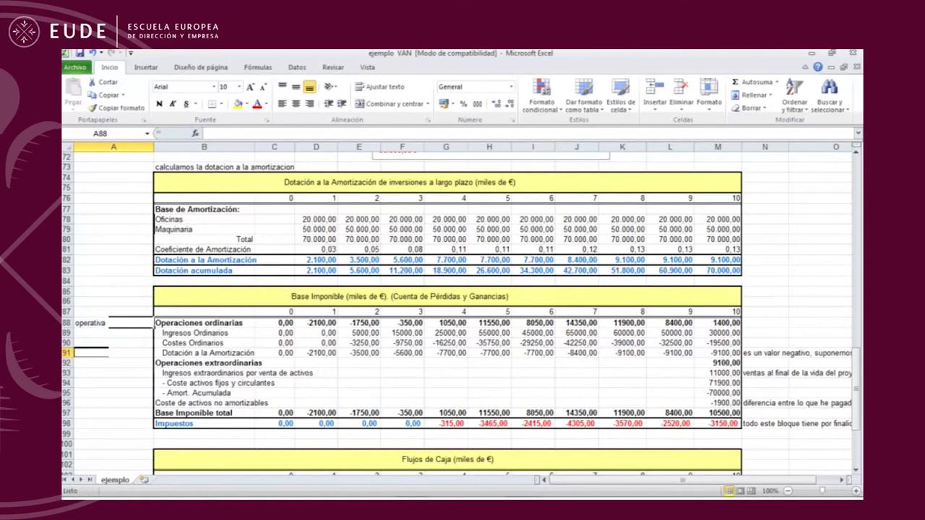
pyautogui.doubleClick(113, 353)
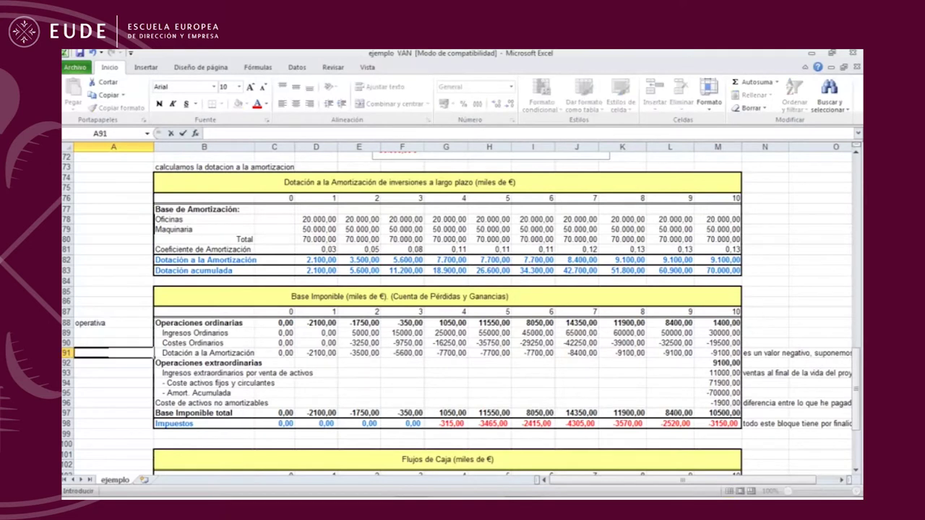
pyautogui.write('amortizaciones')
pyautogui.press('Return')
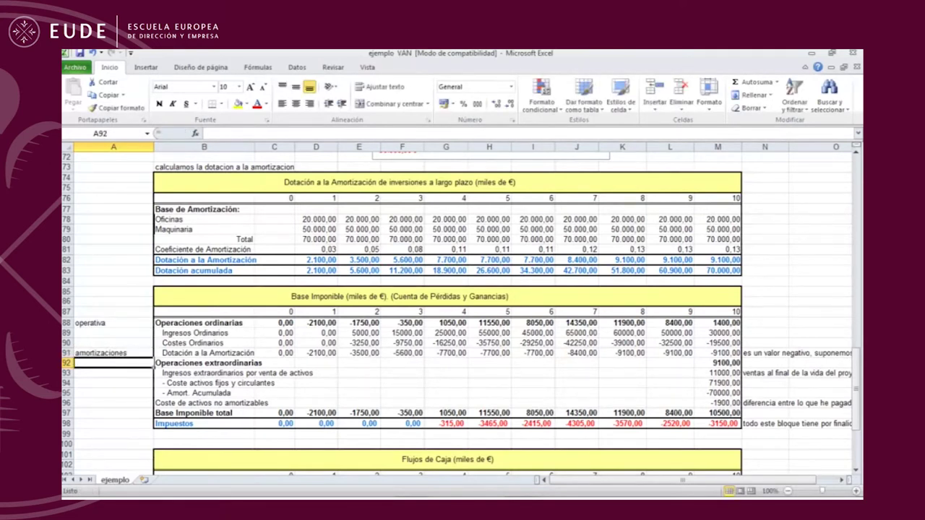
# - Check the tax rate among the case assumptions, and review the depreciation row in the Base Imponible block
pyautogui.click(113, 301)
pyautogui.click(113, 364)
pyautogui.moveTo(113, 323); pyautogui.dragTo(114, 354)
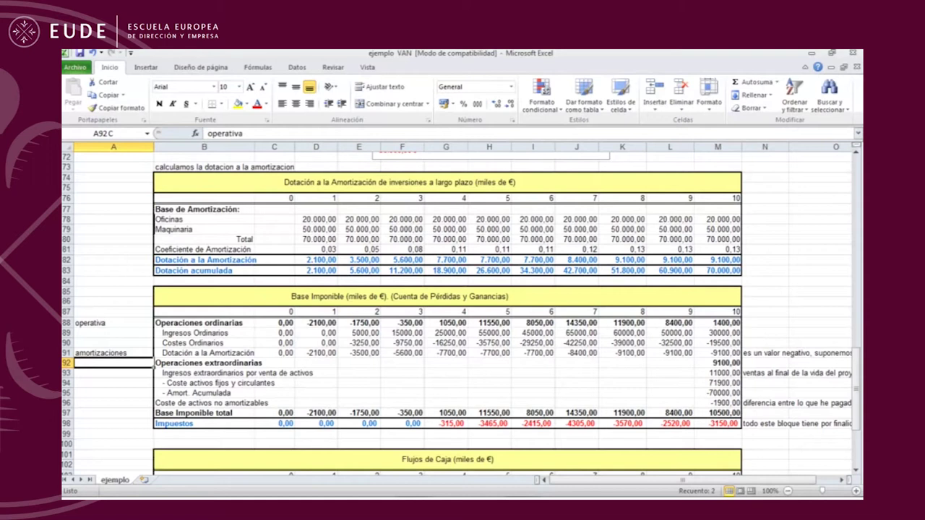
pyautogui.click(113, 363)
pyautogui.scroll(1, 461, 321)
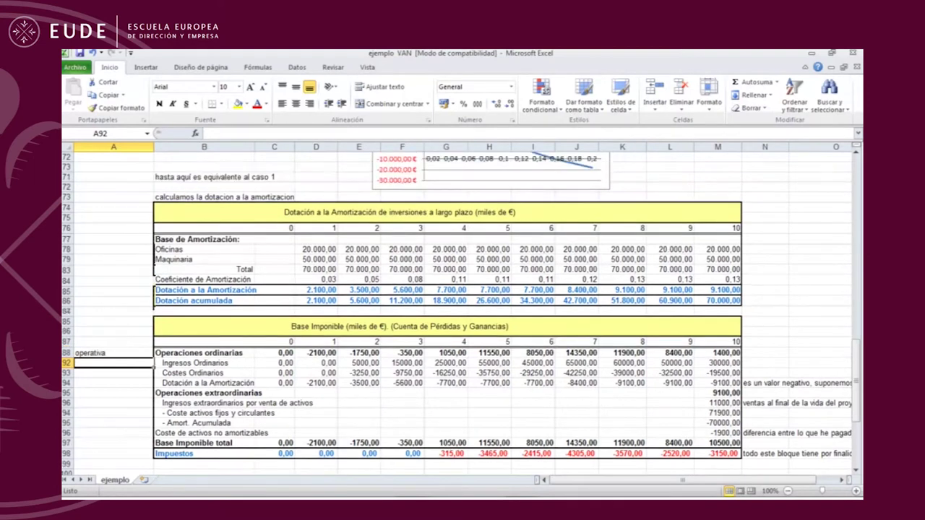
pyautogui.scroll(20, 461, 311)
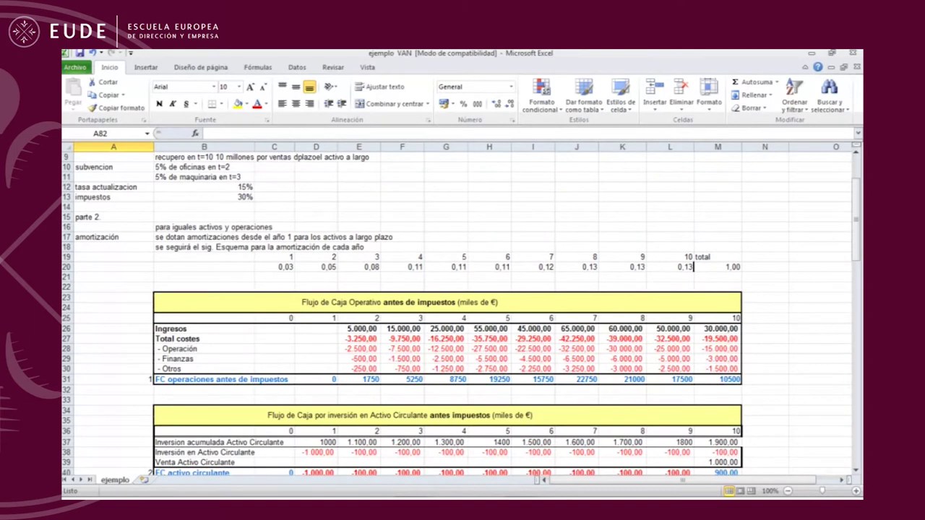
pyautogui.hotkey('ctrl', 'shift', '5')
pyautogui.click(204, 197)
pyautogui.scroll(-20, 461, 310)
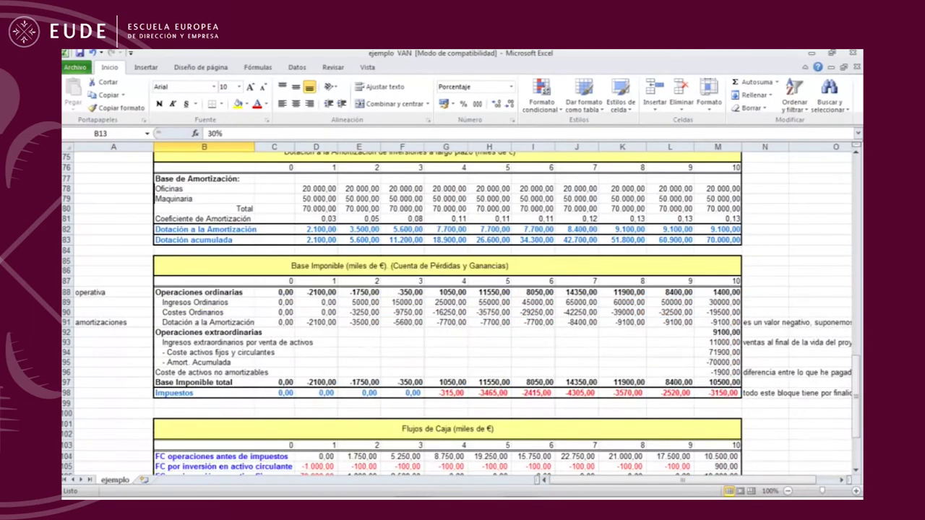
pyautogui.hotkey('ctrl', 'z')
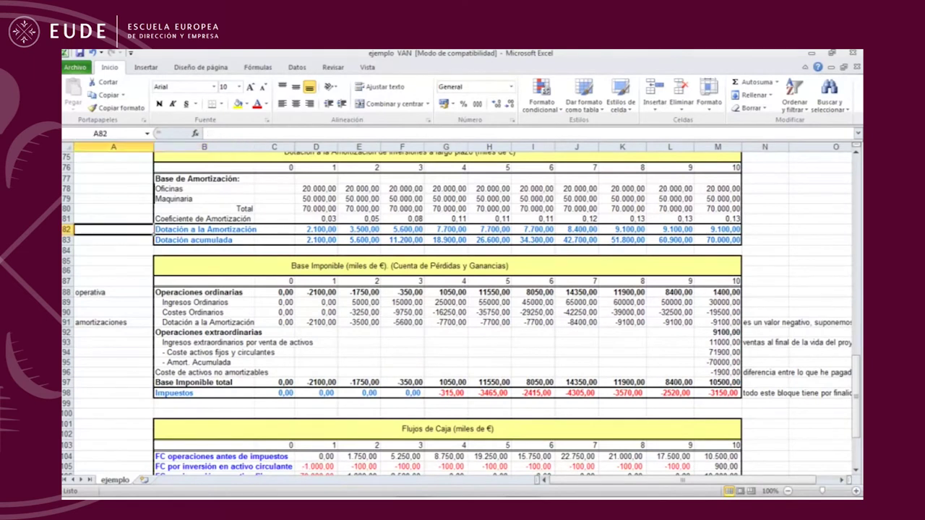
pyautogui.click(113, 323)
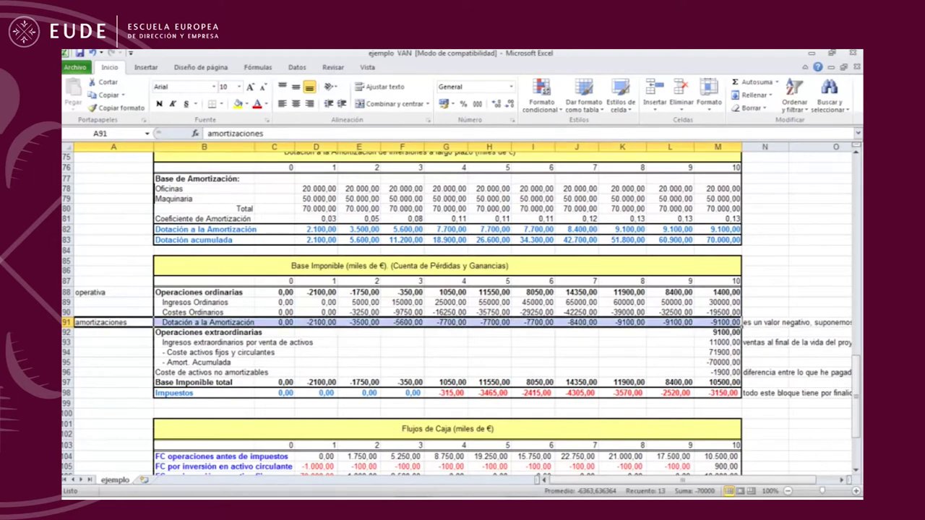
pyautogui.click(765, 281)
pyautogui.scroll(1, 764, 281)
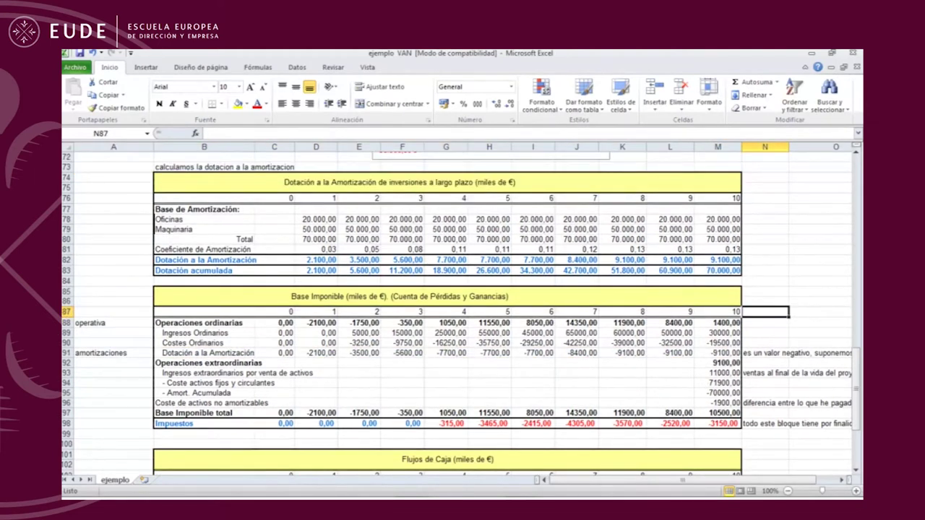
# - Label the Oficinas row "activo fijo 1" in A78 and the Maquinaria row "activo fijo 2" in A79
pyautogui.click(113, 219)
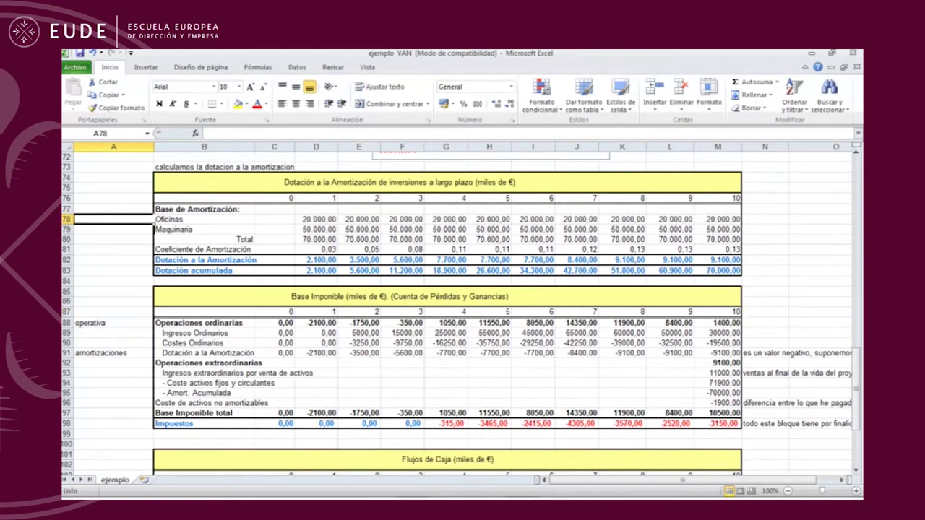
pyautogui.doubleClick(113, 219)
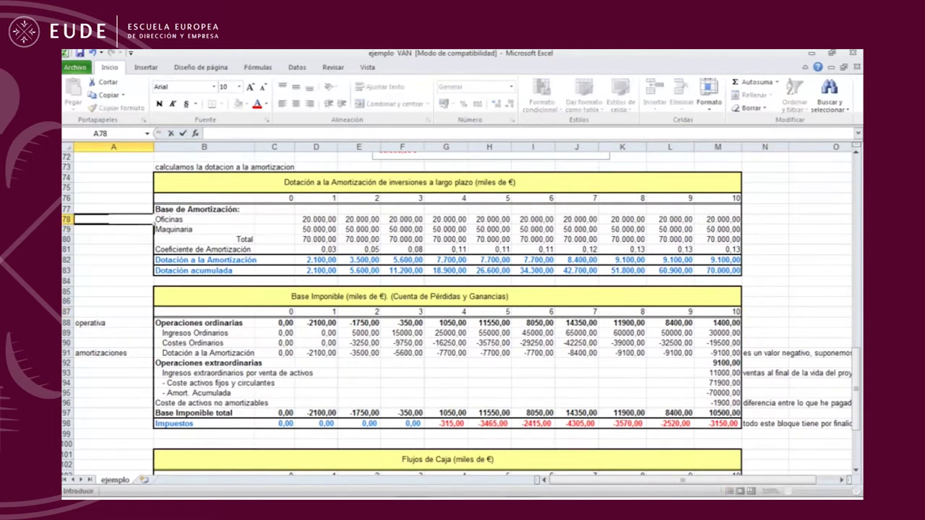
pyautogui.write('activo fijo 1')
pyautogui.press('Return')
pyautogui.write('activo fijo ')
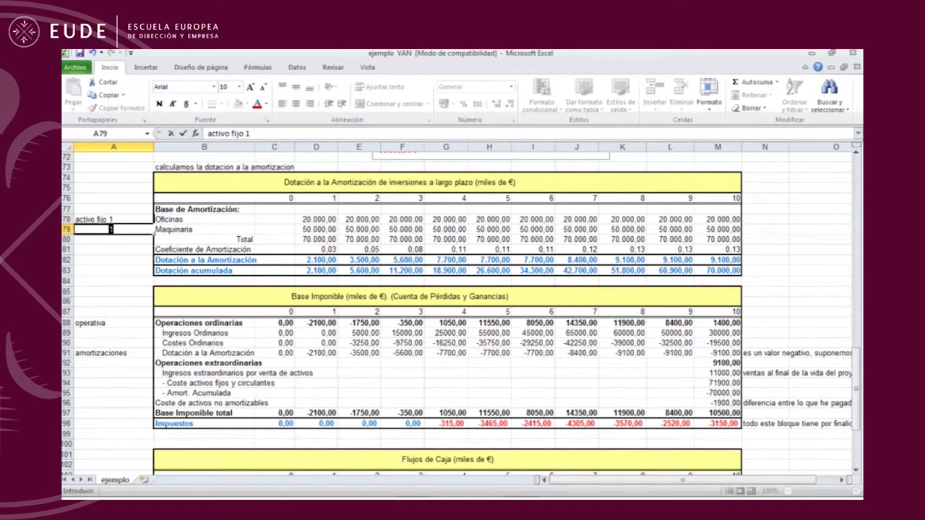
pyautogui.write('ctivo fijo 2')
pyautogui.press('Return')
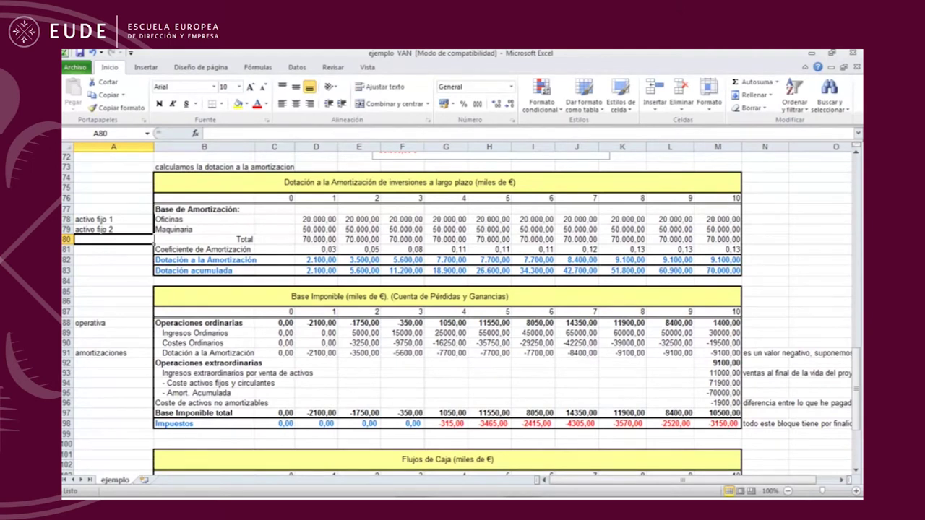
# - Review the Oficinas, Maquinaria, Subvención and Venta activos rows in the pre-tax fixed asset cash flow block
pyautogui.scroll(13, 462, 310)
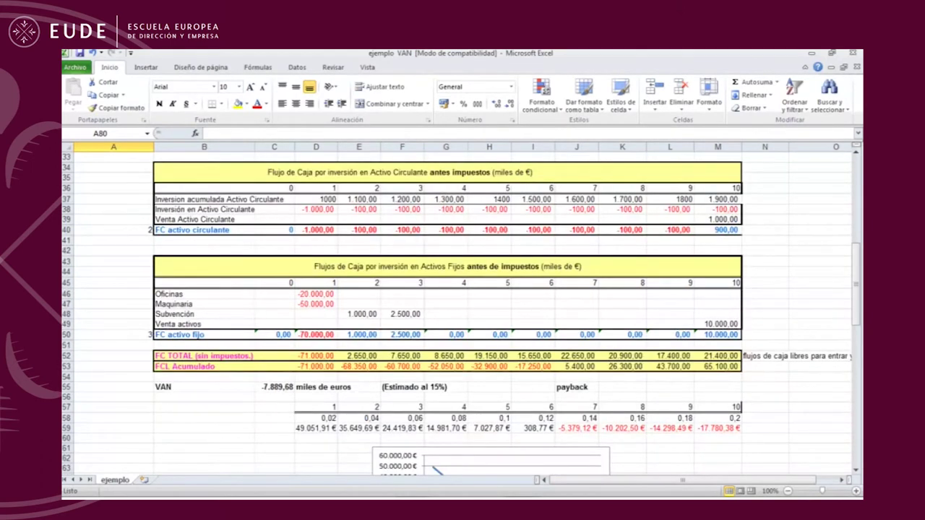
pyautogui.moveTo(113, 294); pyautogui.dragTo(114, 304)
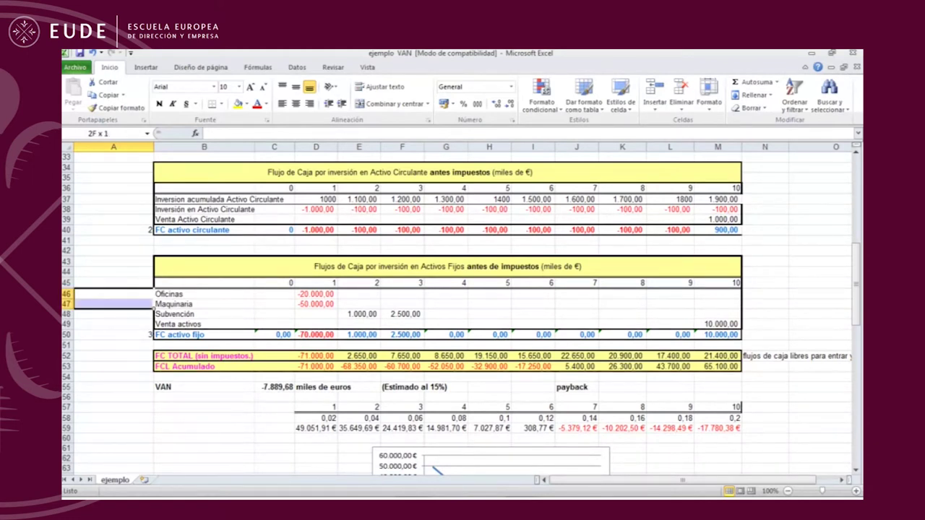
pyautogui.click(113, 272)
pyautogui.scroll(-4, 114, 272)
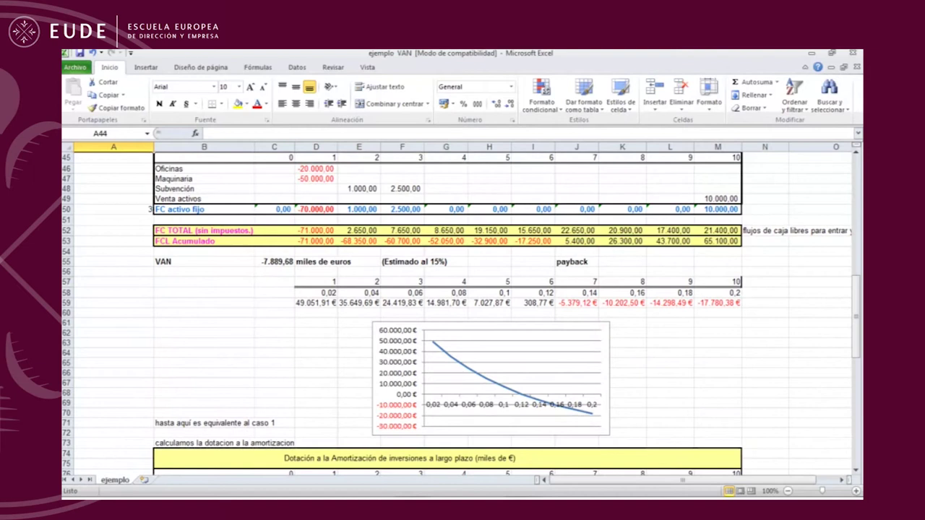
pyautogui.scroll(1, 113, 220)
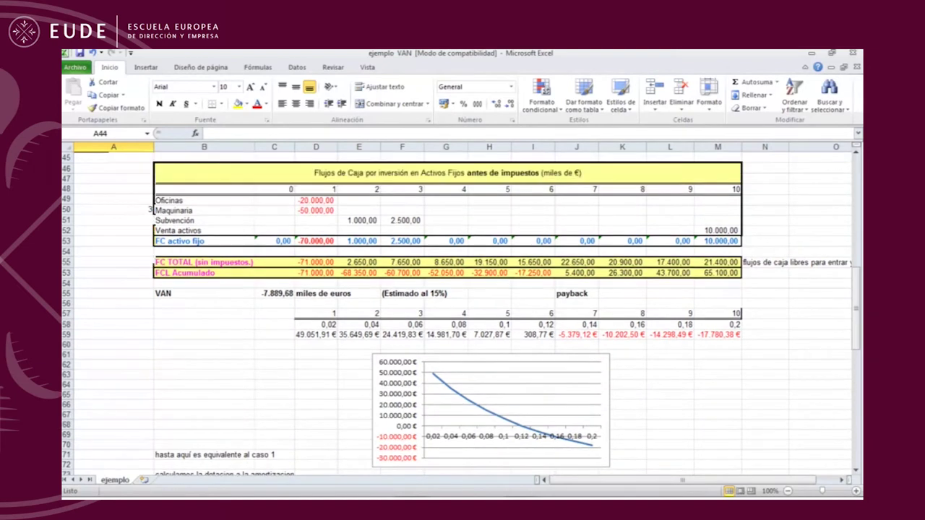
pyautogui.moveTo(114, 220); pyautogui.dragTo(114, 231)
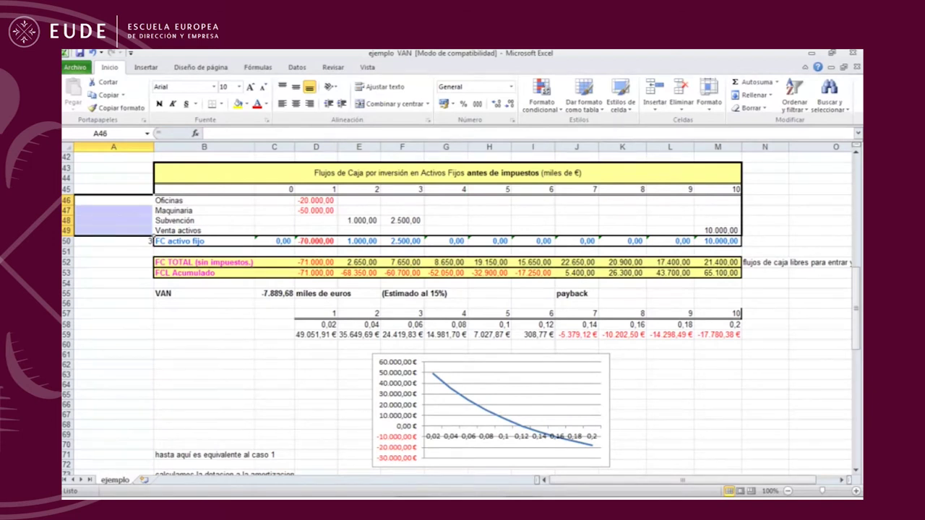
pyautogui.click(114, 200)
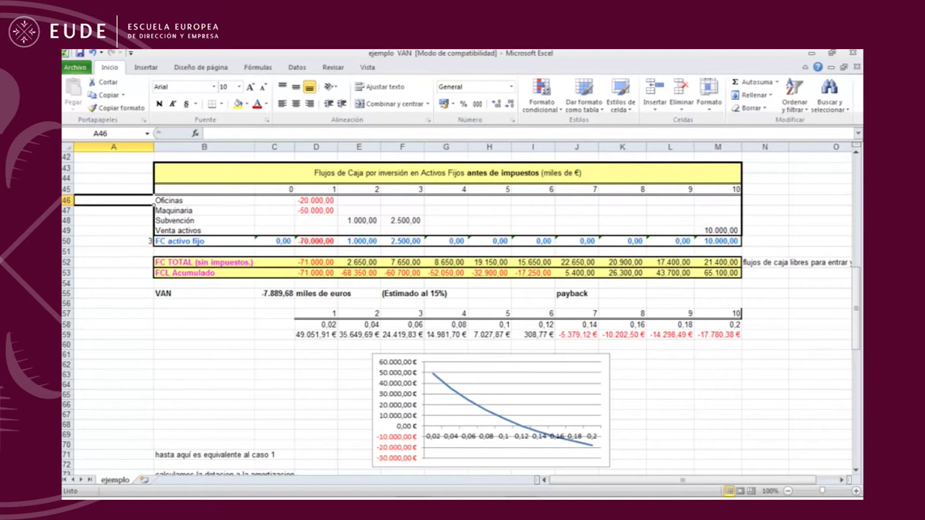
pyautogui.moveTo(114, 200); pyautogui.dragTo(114, 210)
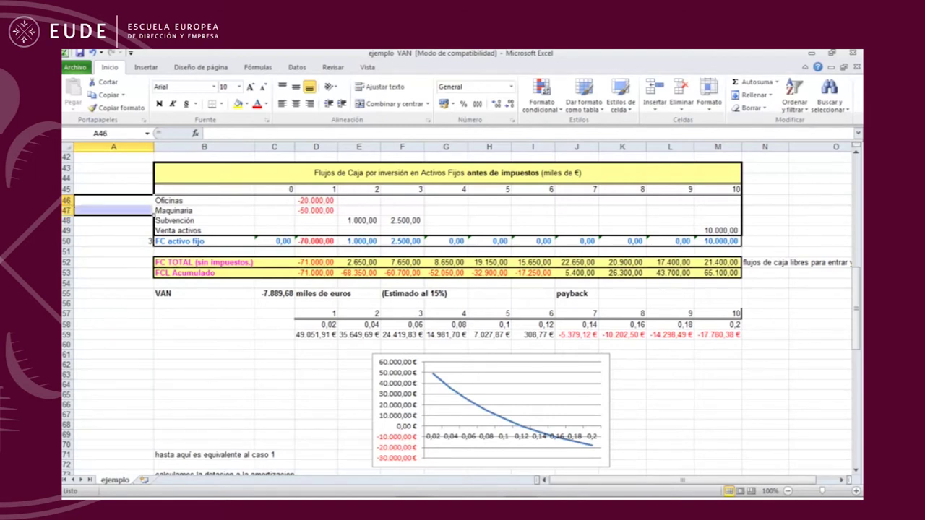
pyautogui.click(113, 220)
pyautogui.click(113, 231)
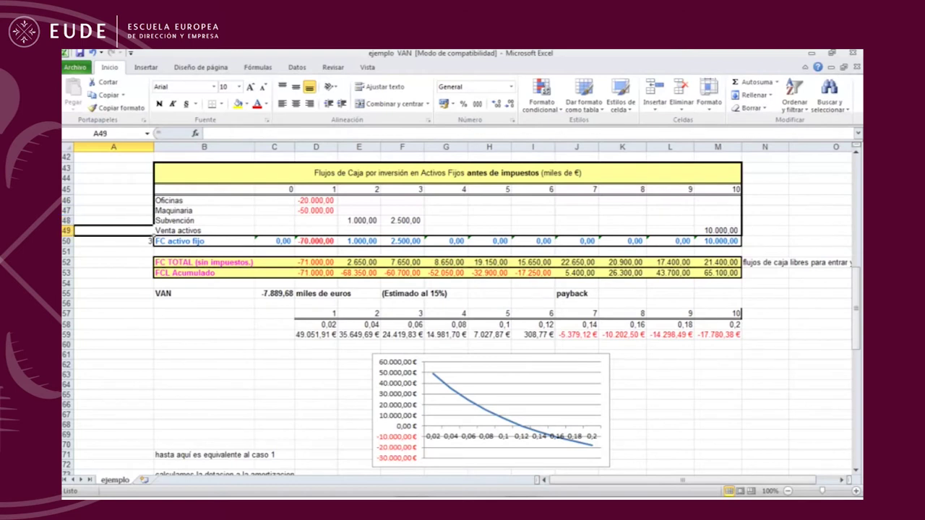
# - Check the year 1 formulas for Oficinas, Maquinaria and Total in the depreciation table, and the Coeficiente de Amortización row across all years
pyautogui.scroll(-10, 462, 310)
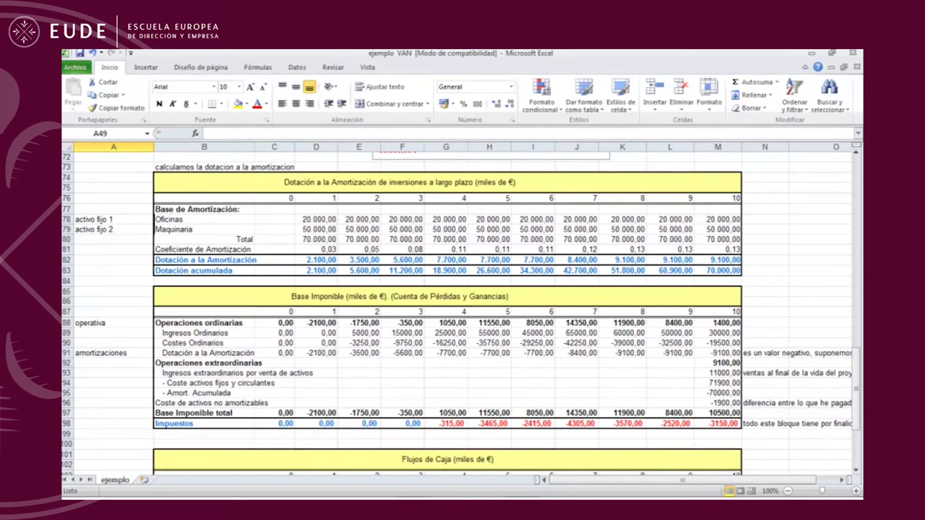
pyautogui.click(316, 220)
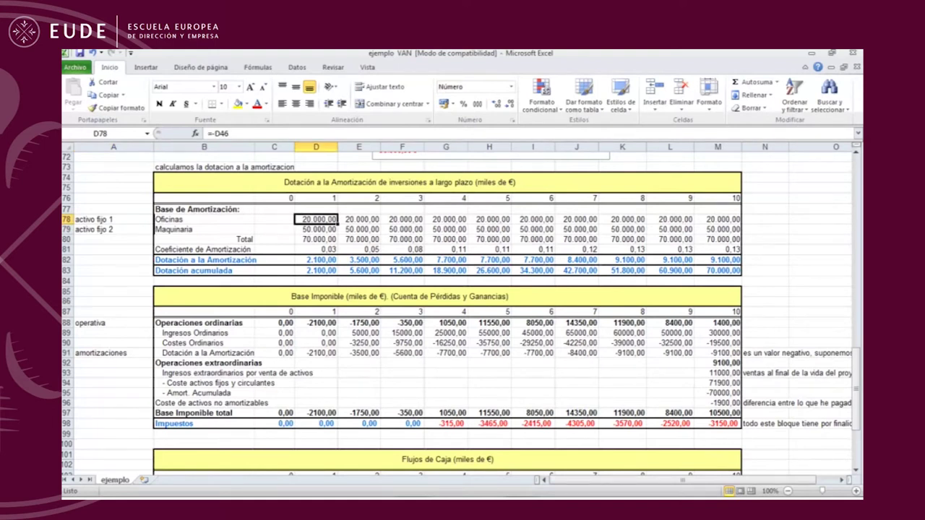
pyautogui.click(316, 229)
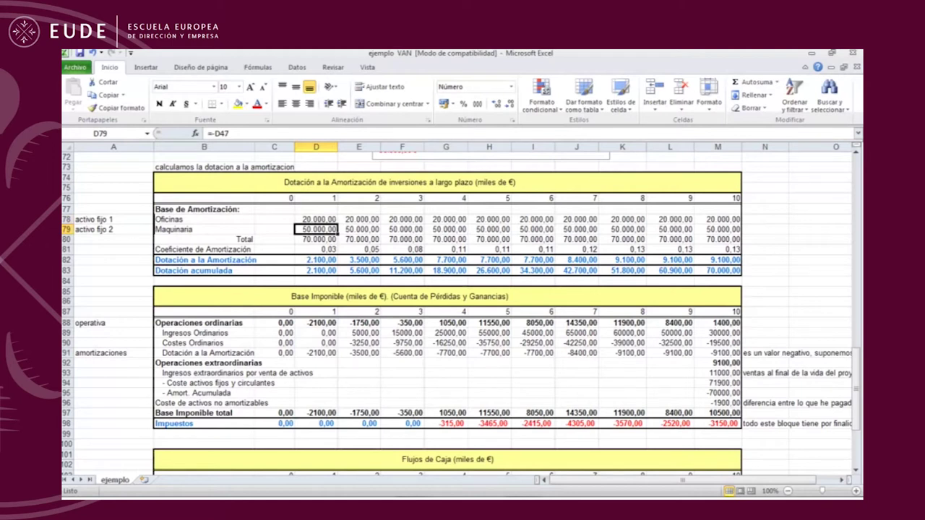
pyautogui.click(316, 240)
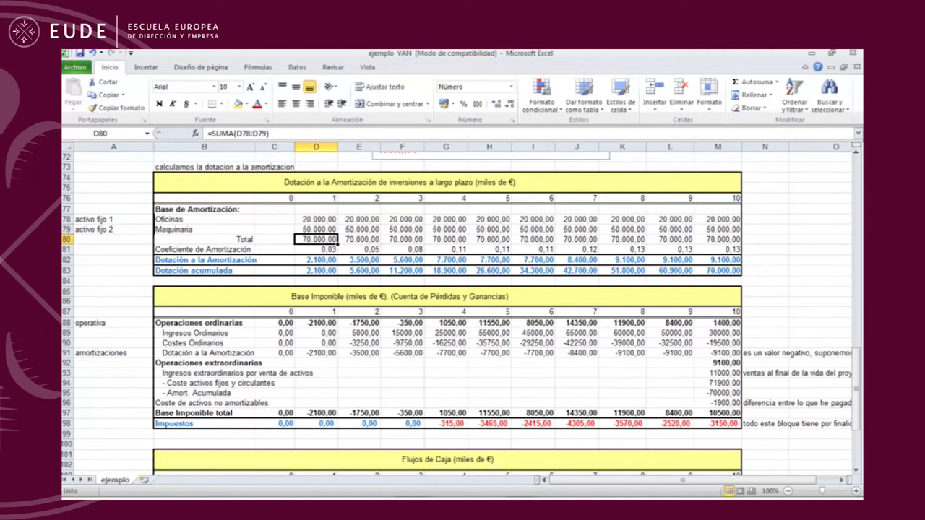
pyautogui.click(316, 249)
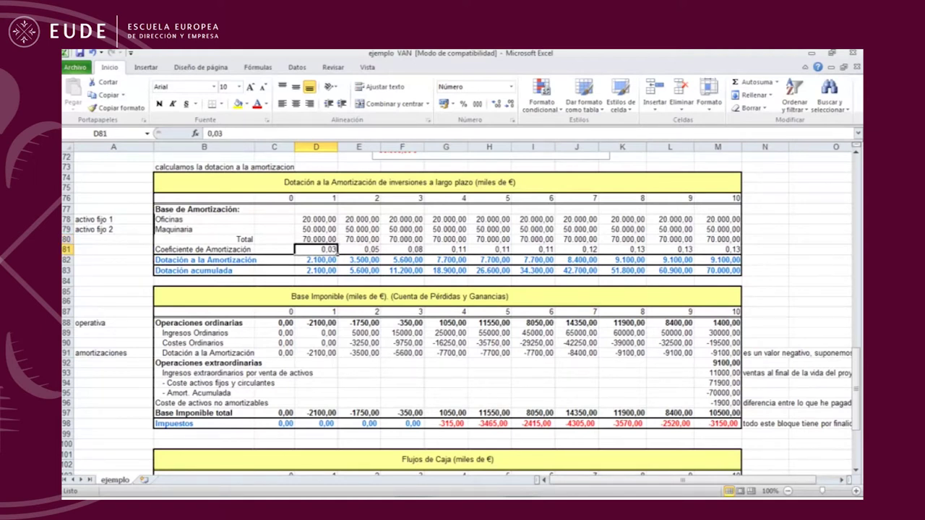
pyautogui.moveTo(325, 250); pyautogui.dragTo(731, 250)
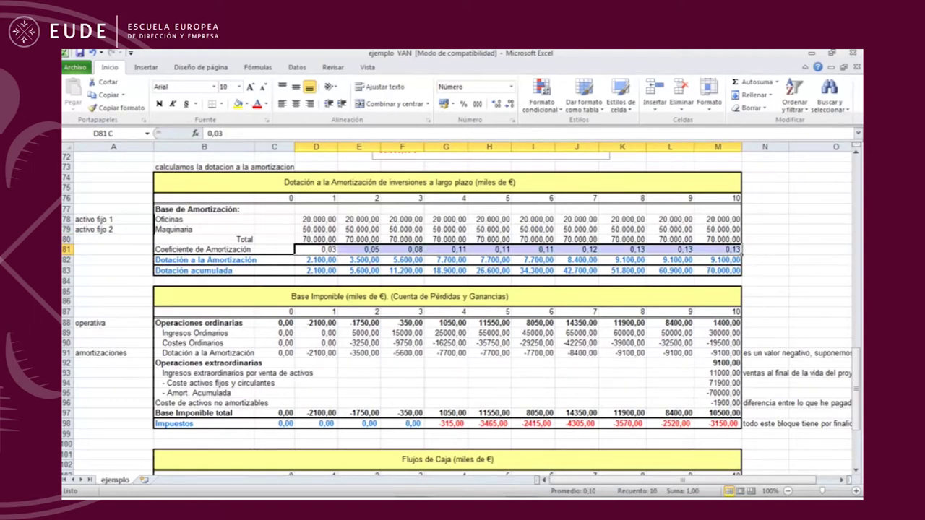
# - Review the yearly depreciation scheme in C20:L20 of the case assumptions and its total formula in M20
pyautogui.scroll(20, 692, 326)
pyautogui.moveTo(285, 326); pyautogui.dragTo(692, 327)
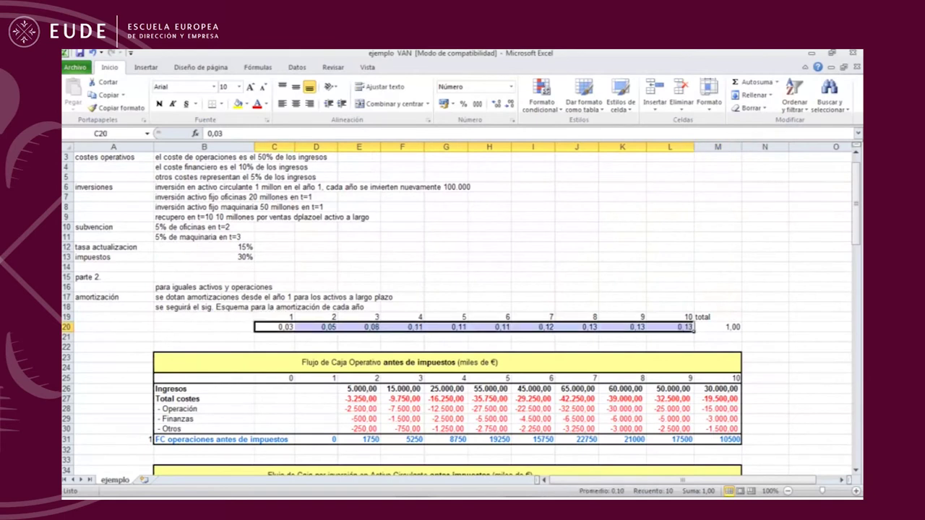
pyautogui.click(765, 307)
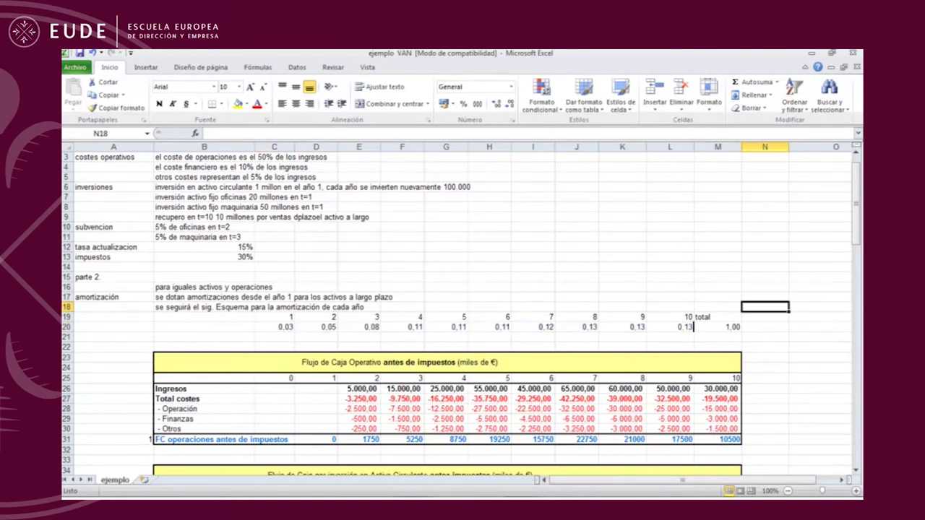
pyautogui.click(717, 327)
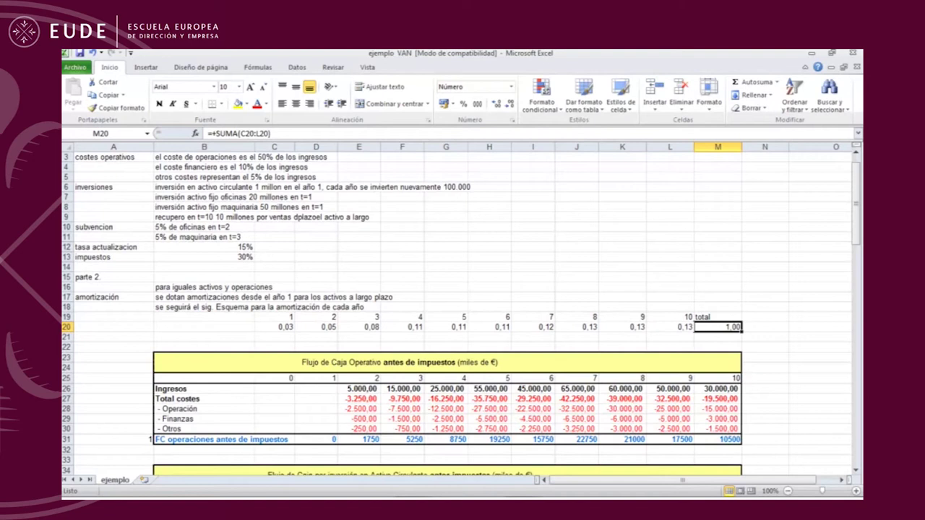
pyautogui.scroll(-1, 461, 315)
pyautogui.moveTo(275, 297); pyautogui.dragTo(683, 297)
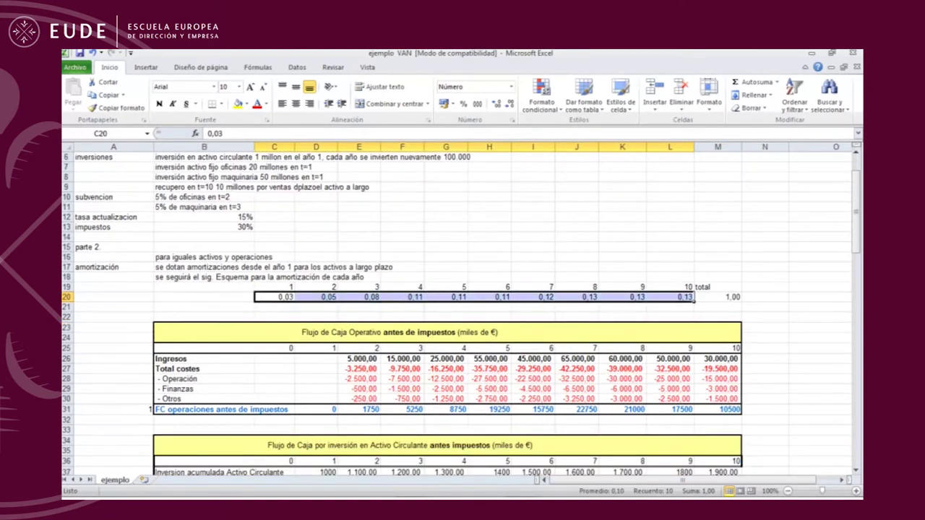
pyautogui.click(718, 297)
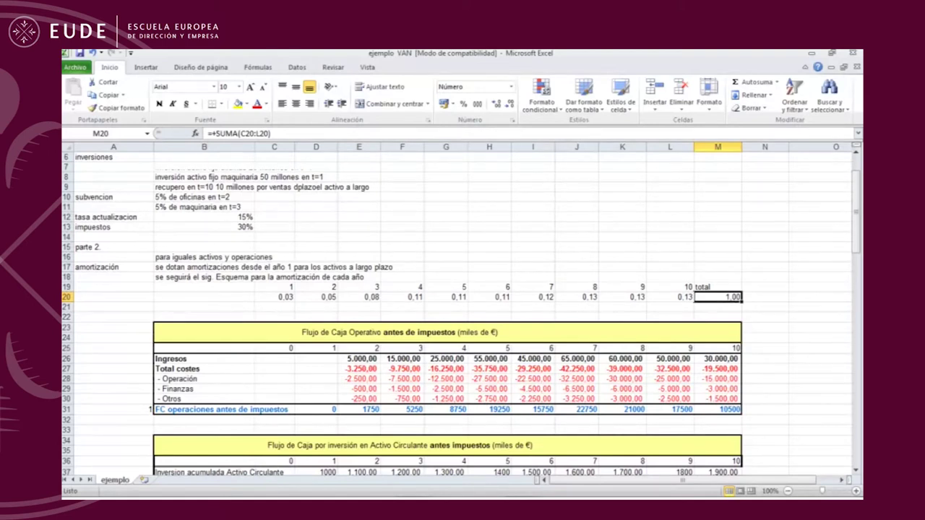
# - Check the year 1 coefficient and Total in the depreciation table, and open the Dotación a la Amortización formula in D82 to see its references
pyautogui.scroll(-9, 462, 311)
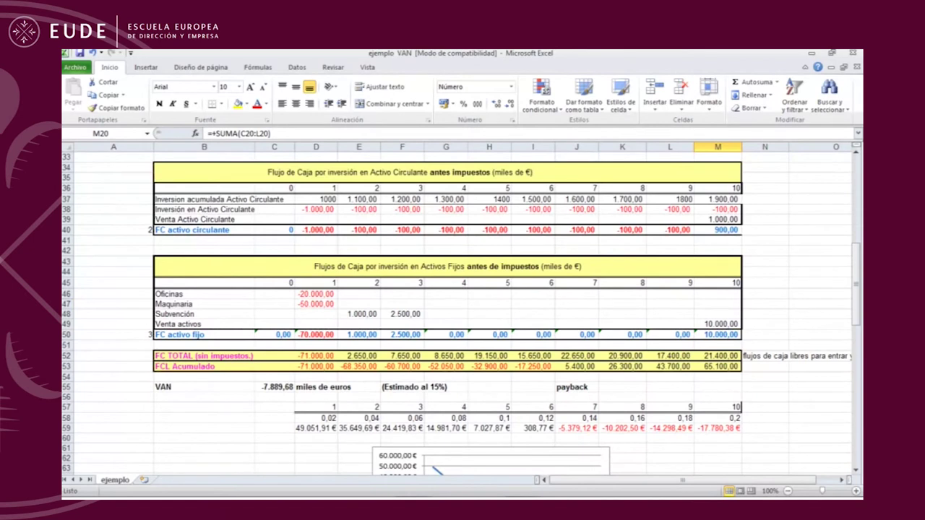
pyautogui.scroll(-14, 462, 310)
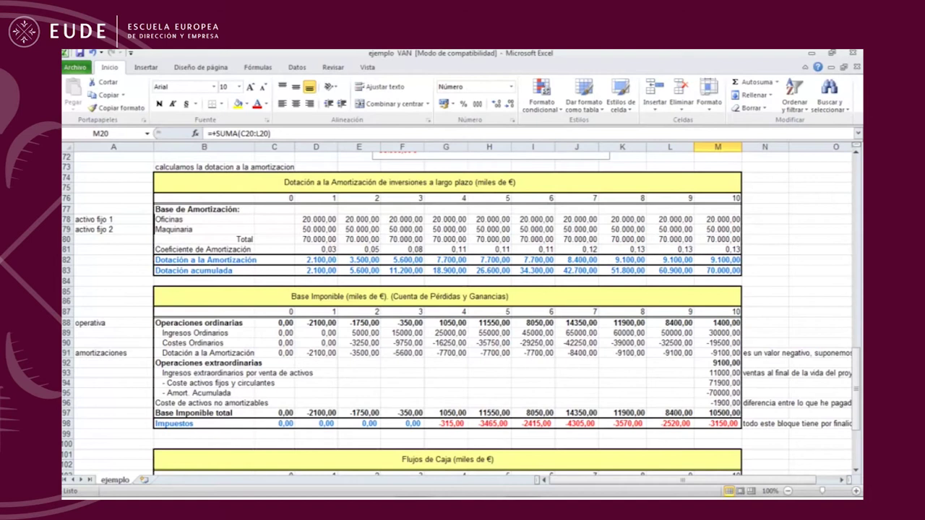
pyautogui.click(334, 250)
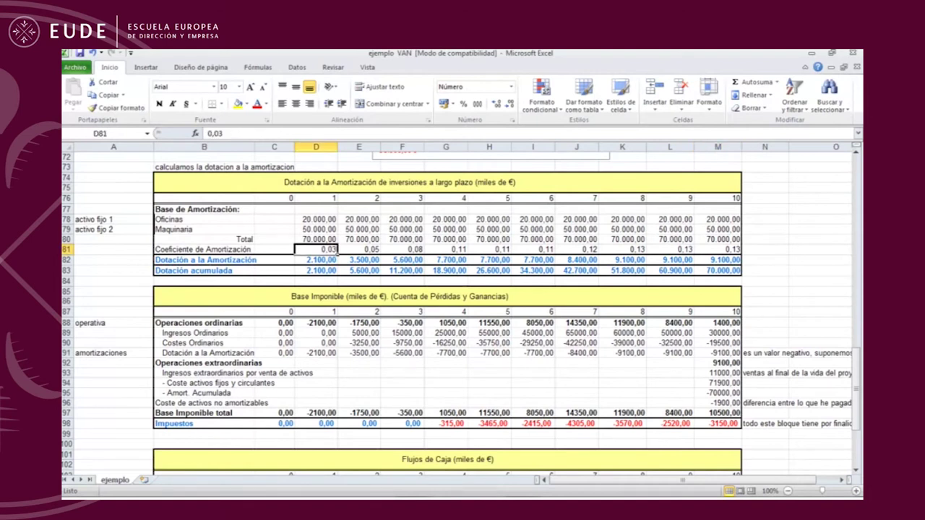
pyautogui.click(317, 239)
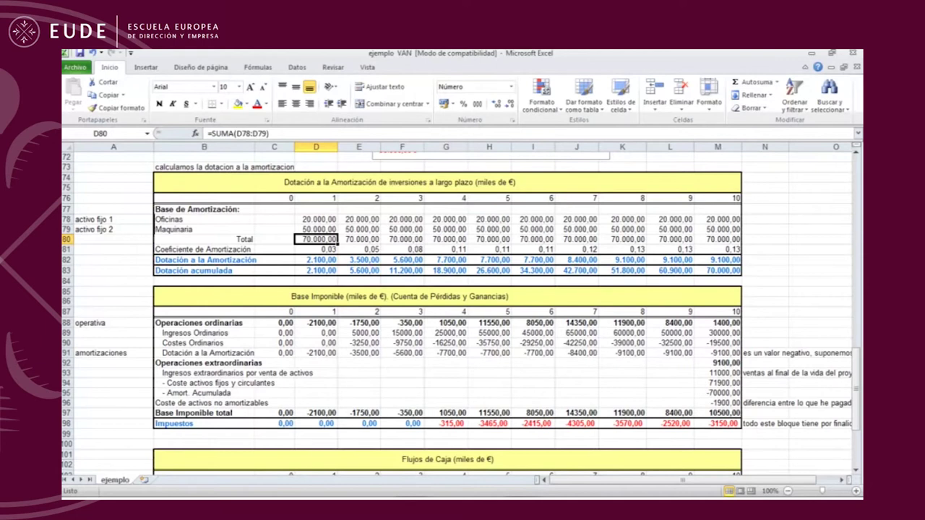
pyautogui.doubleClick(318, 260)
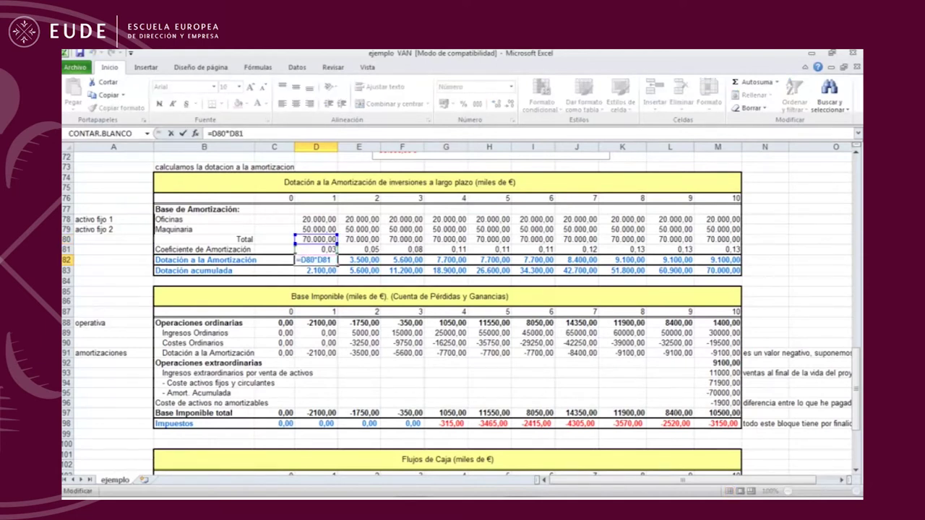
# - Examine the Dotación a la Amortización formulas for years 1 to 10 in D82:M82
pyautogui.press('Escape')
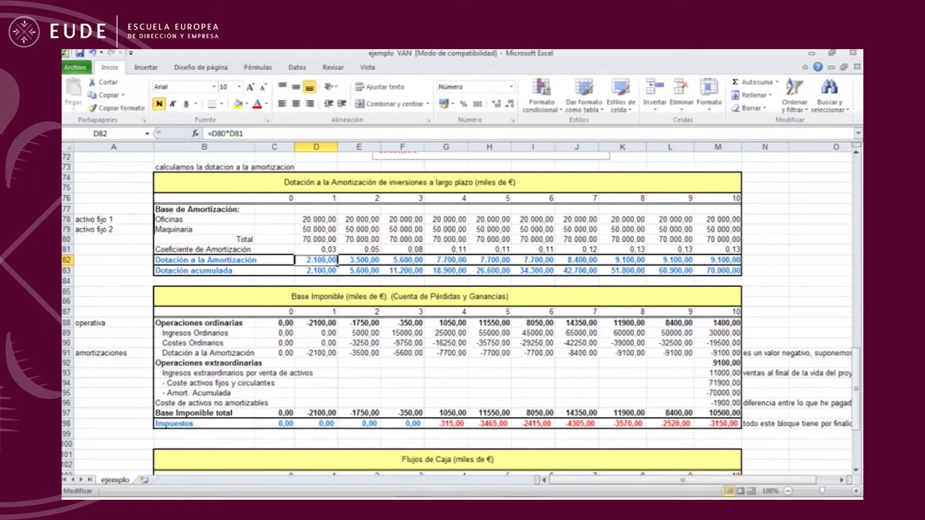
pyautogui.press('Right')
pyautogui.press('Right')
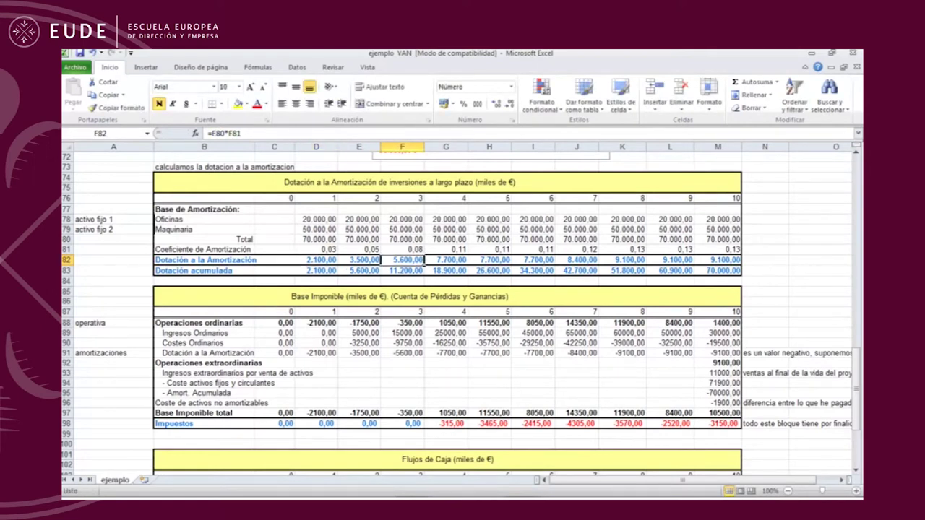
pyautogui.press('Right')
pyautogui.press('Right')
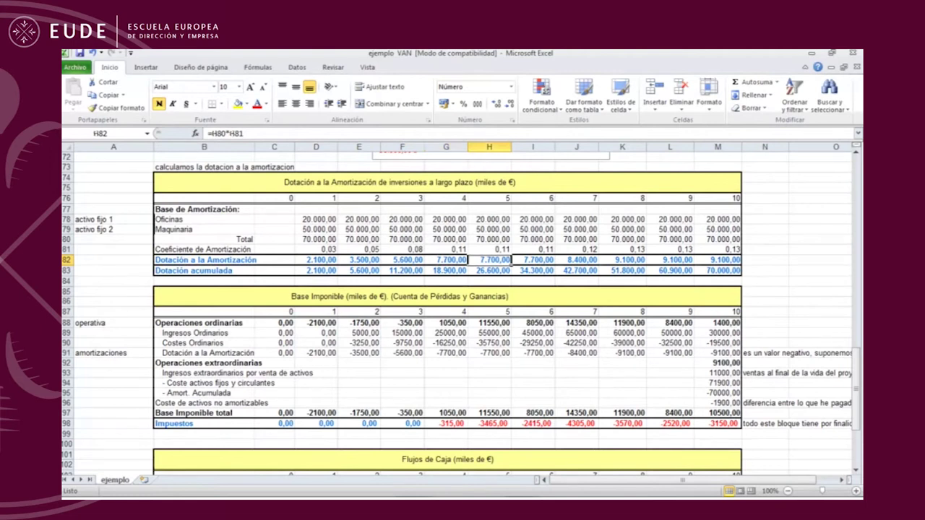
pyautogui.press('Right')
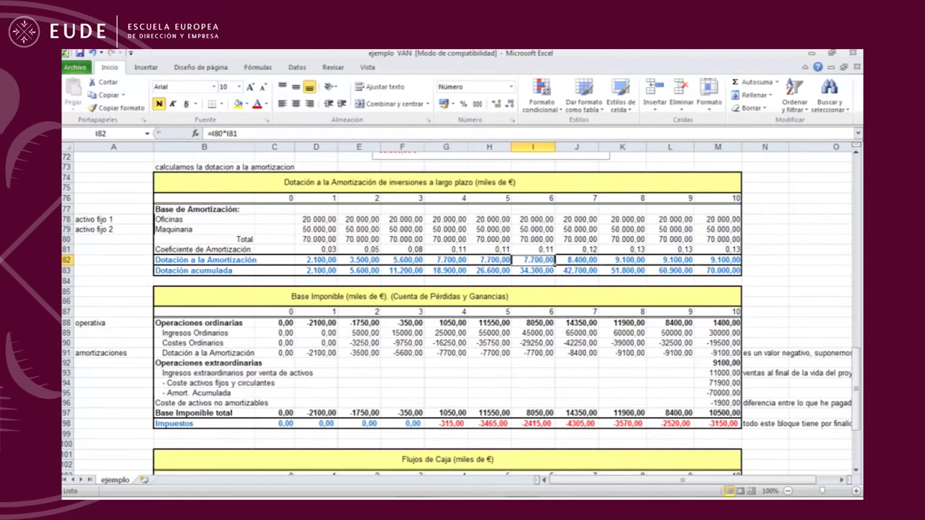
pyautogui.press('Right')
pyautogui.press('Right')
pyautogui.press('Right')
pyautogui.press('Right')
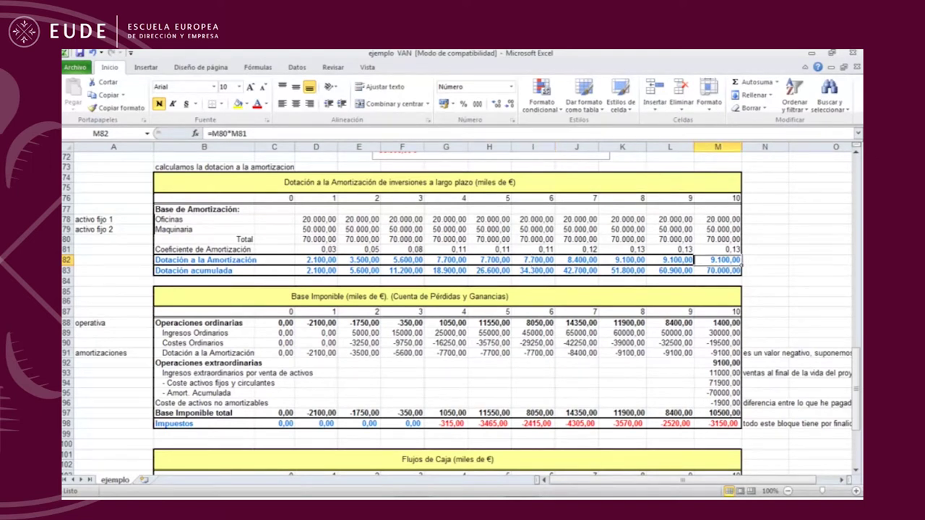
pyautogui.moveTo(318, 259); pyautogui.dragTo(739, 262)
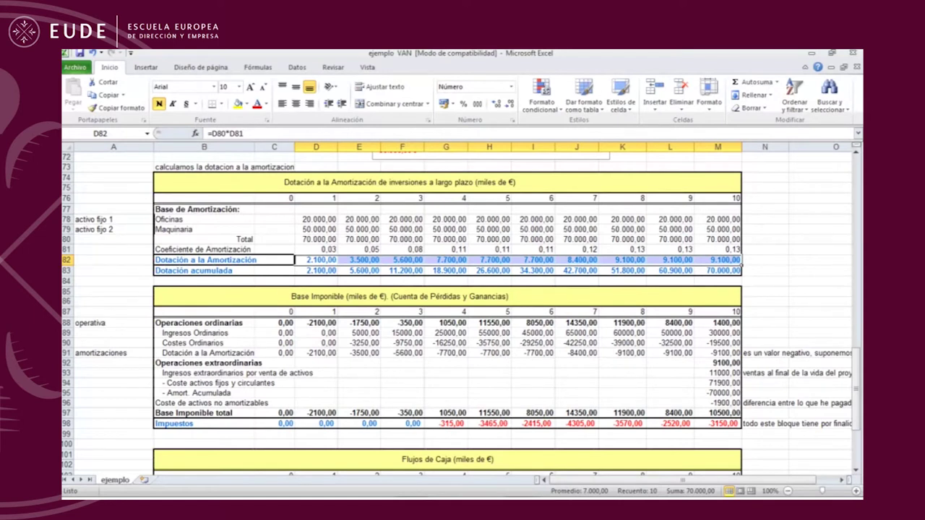
pyautogui.click(275, 249)
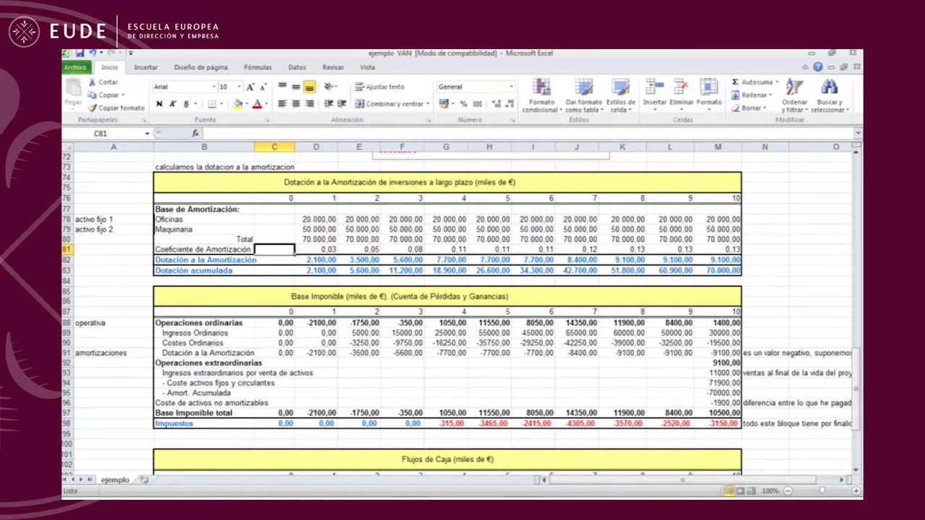
pyautogui.click(318, 260)
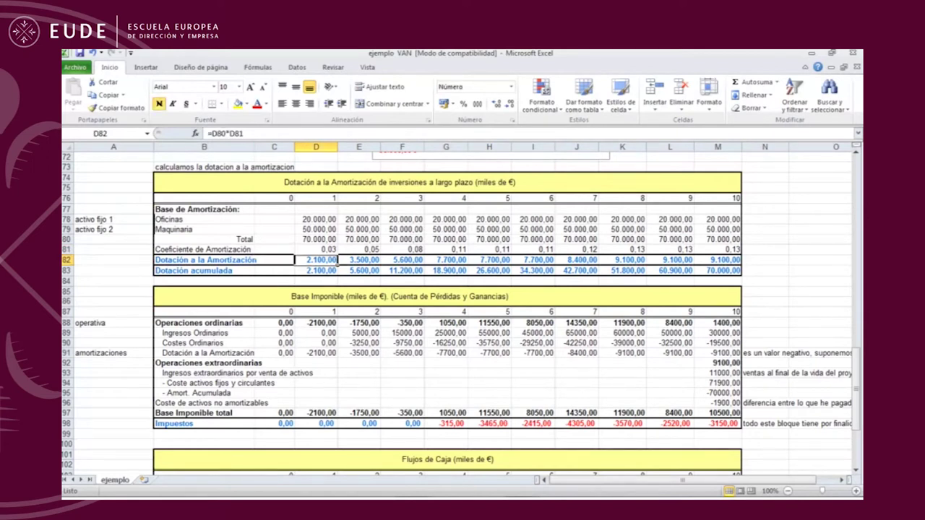
# - Review the year 1 fixed-asset investment flows in D46:D50, then return to the amortization table
pyautogui.hotkey('ctrl', 'n')
pyautogui.scroll(13, 337, 264)
pyautogui.moveTo(316, 294); pyautogui.dragTo(316, 334)
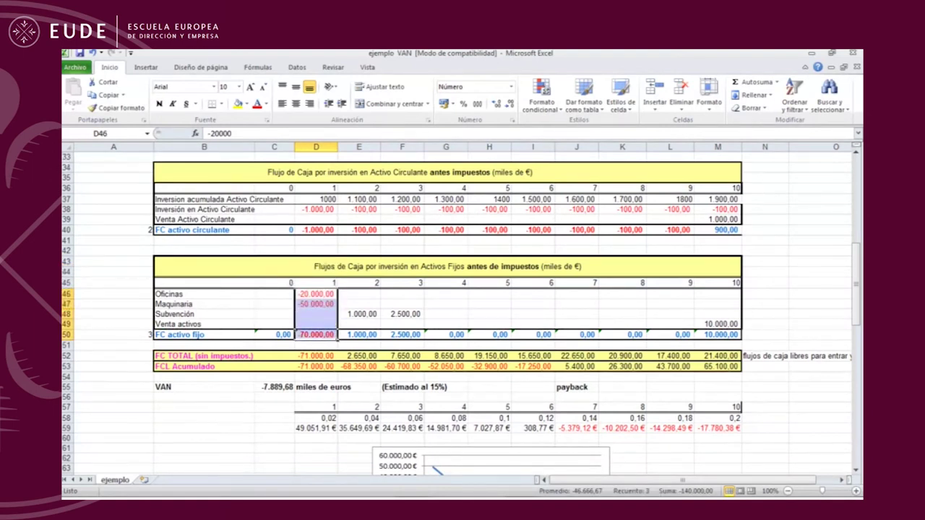
pyautogui.scroll(-12, 462, 310)
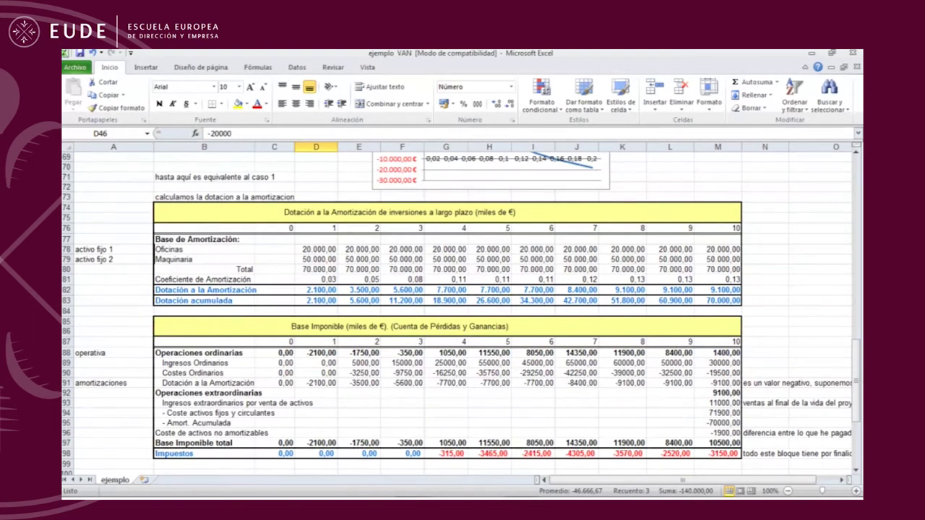
# - Compare the yearly amortization charges in D82:M82 with the coefficients in D81:M81, and check the year 1 formula
pyautogui.moveTo(316, 290); pyautogui.dragTo(739, 292)
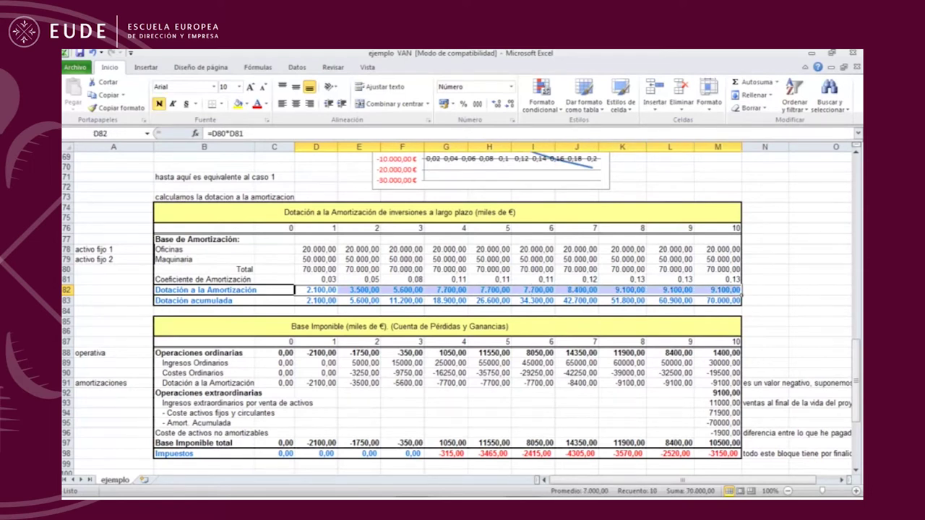
pyautogui.moveTo(316, 279); pyautogui.dragTo(739, 280)
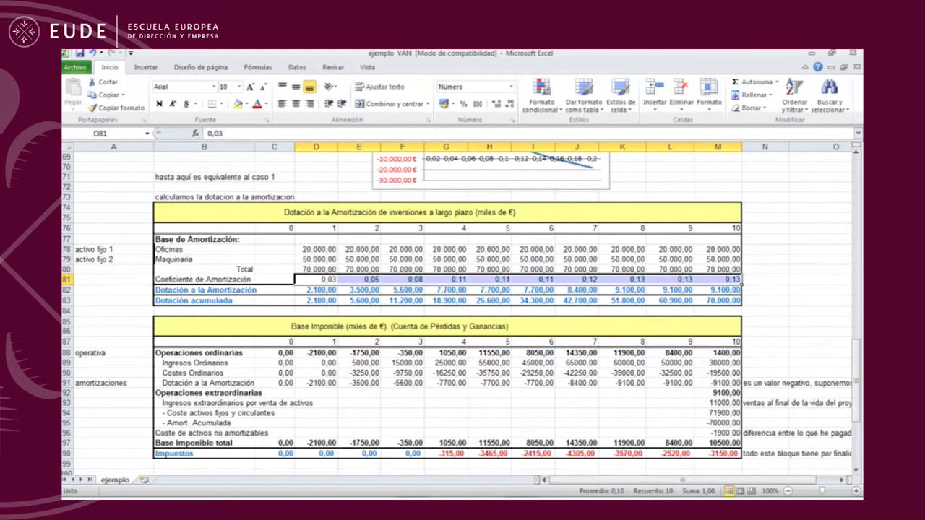
pyautogui.click(335, 283)
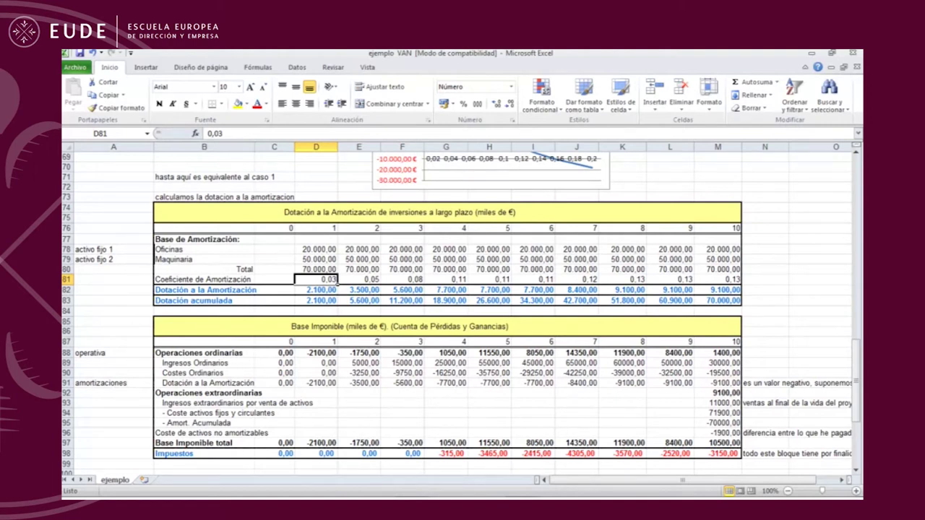
pyautogui.click(334, 290)
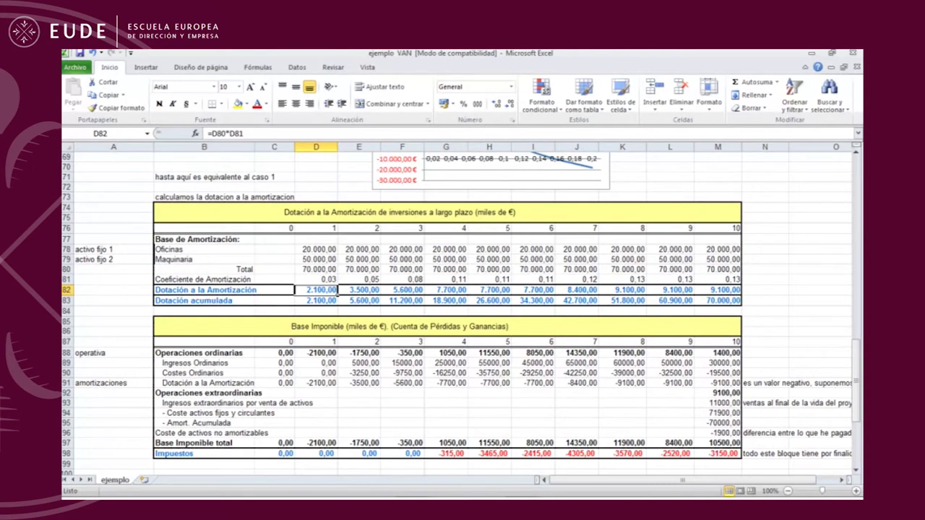
# - Examine the Ingresos Ordinarios row C89:M89 in the Base Imponible table and its cell references
pyautogui.click(820, 310)
pyautogui.scroll(-2, 820, 311)
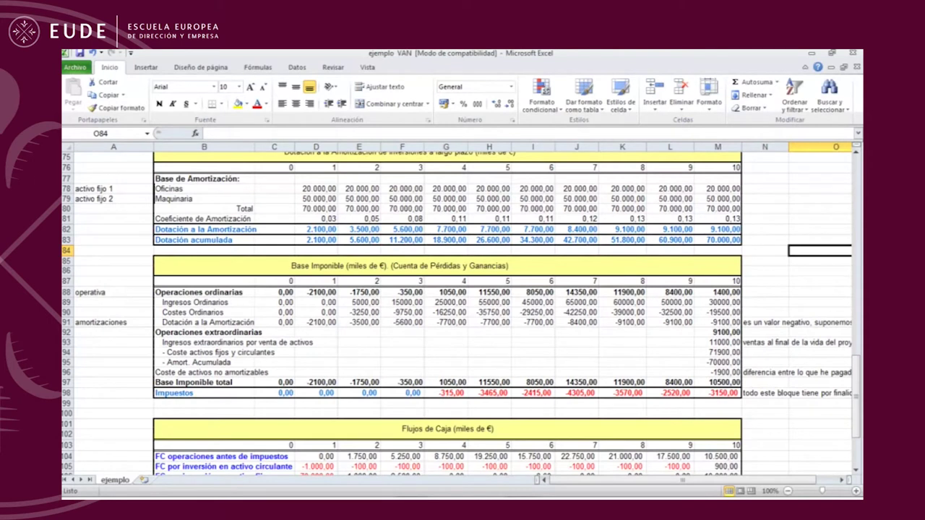
pyautogui.click(204, 293)
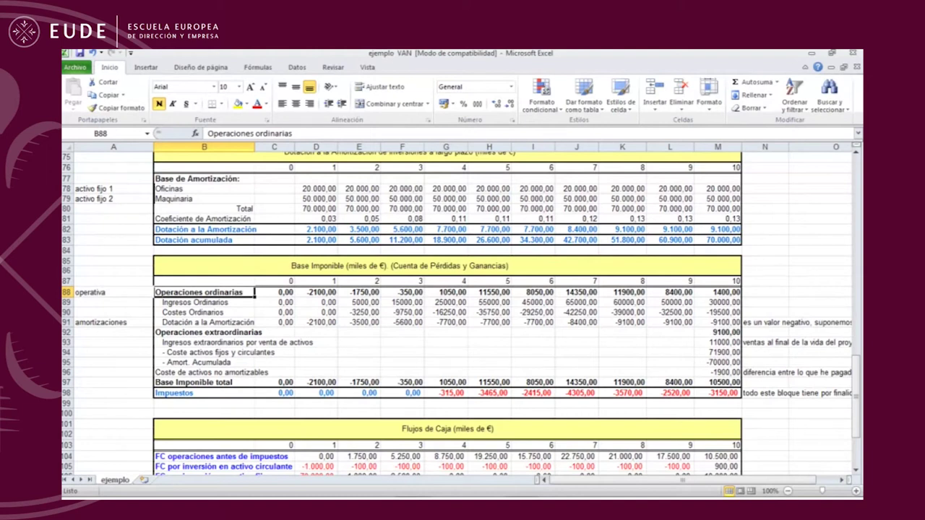
pyautogui.click(317, 303)
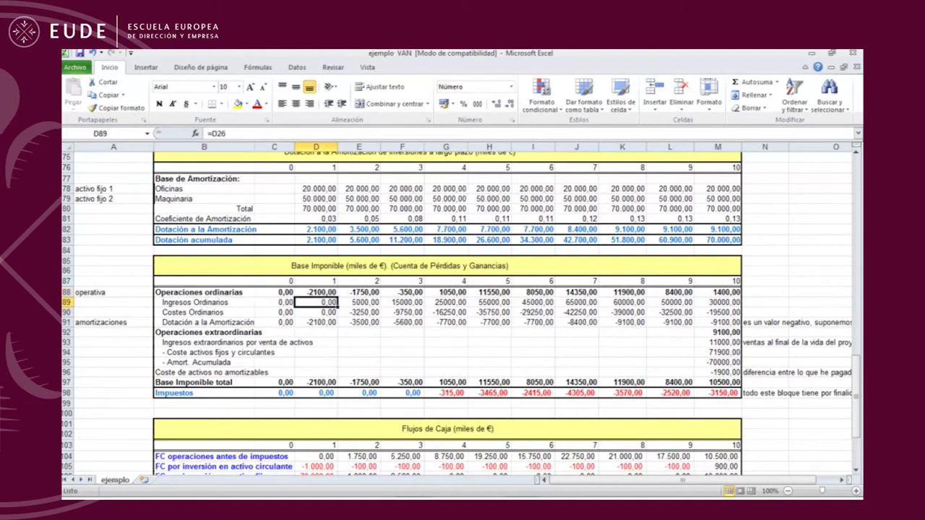
pyautogui.moveTo(275, 302); pyautogui.dragTo(717, 302)
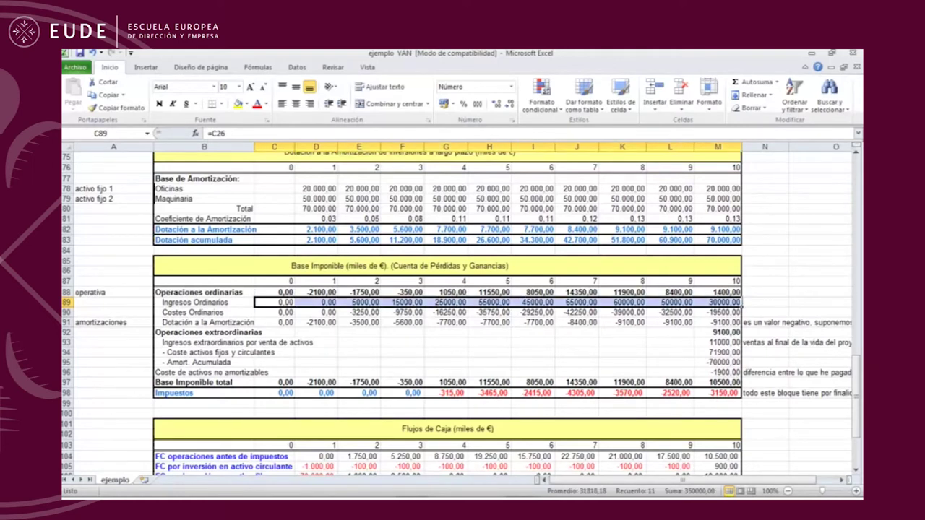
pyautogui.click(274, 302)
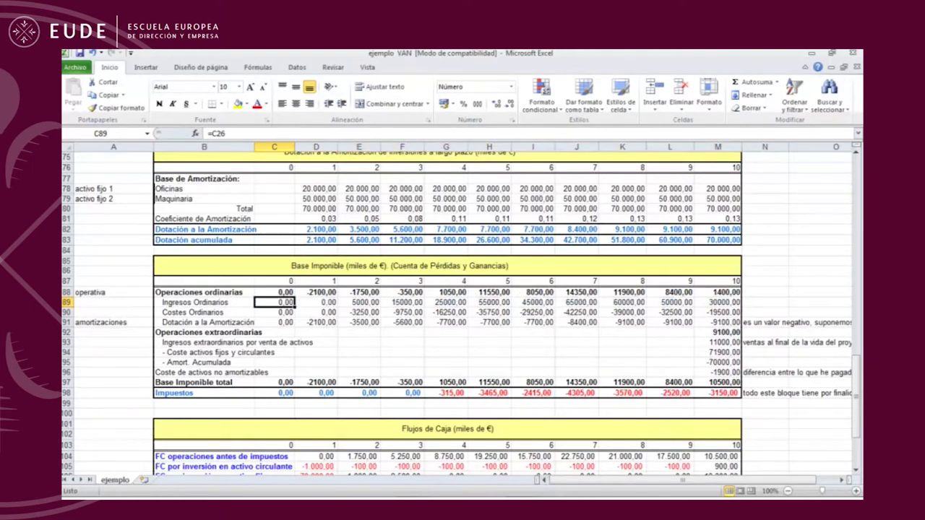
# - Trace Ingresos Ordinarios C89:M89 back to the Ingresos row E26:M26 in the Flujo de Caja Operativo table and compare both rows
pyautogui.scroll(1, 461, 345)
pyautogui.scroll(1, 461, 310)
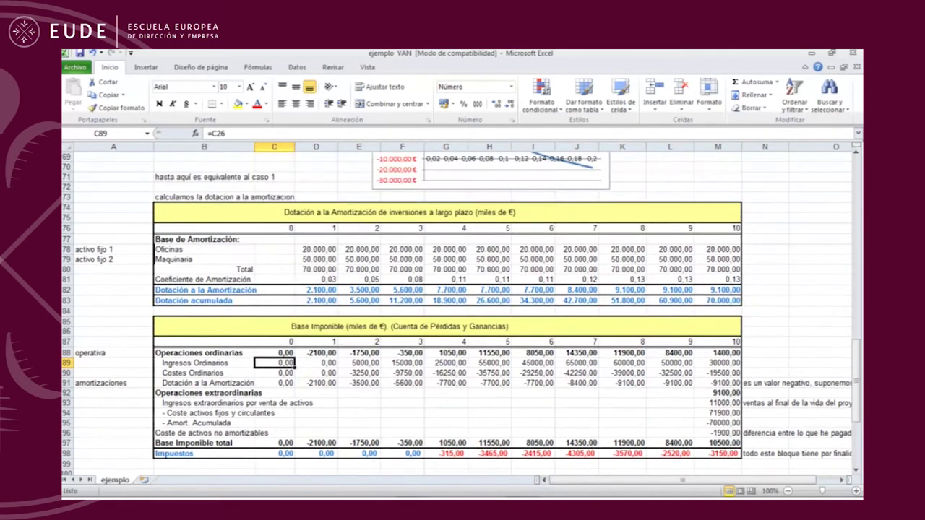
pyautogui.scroll(17, 460, 311)
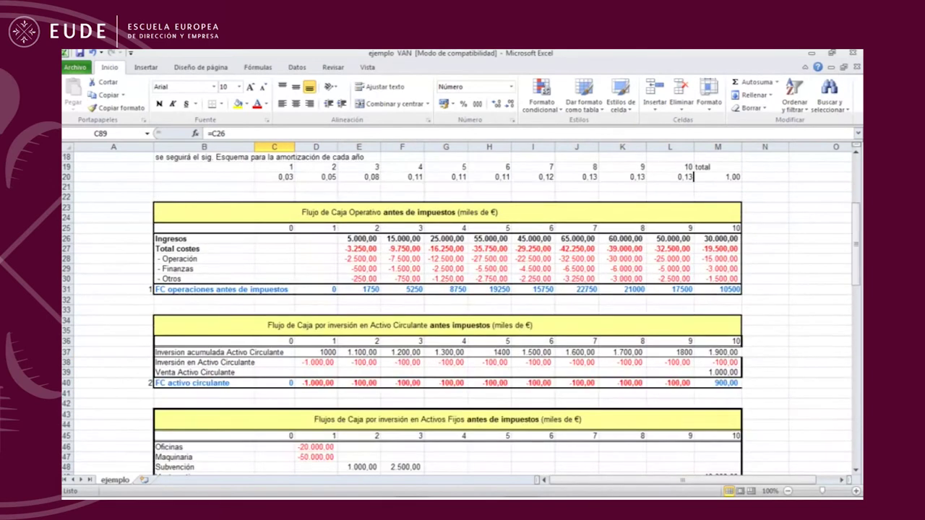
pyautogui.click(359, 239)
pyautogui.moveTo(359, 239); pyautogui.dragTo(717, 238)
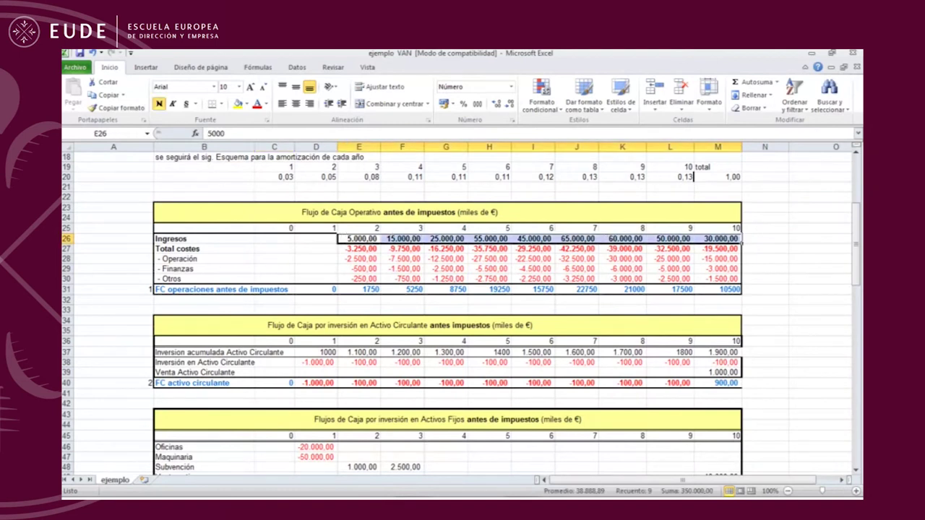
pyautogui.scroll(-1, 462, 310)
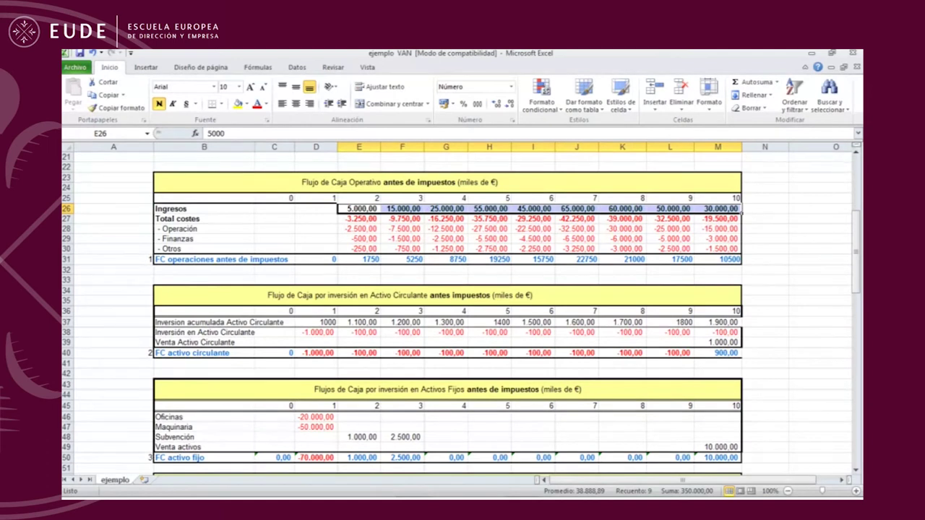
pyautogui.scroll(-19, 462, 311)
pyautogui.moveTo(275, 270); pyautogui.dragTo(722, 270)
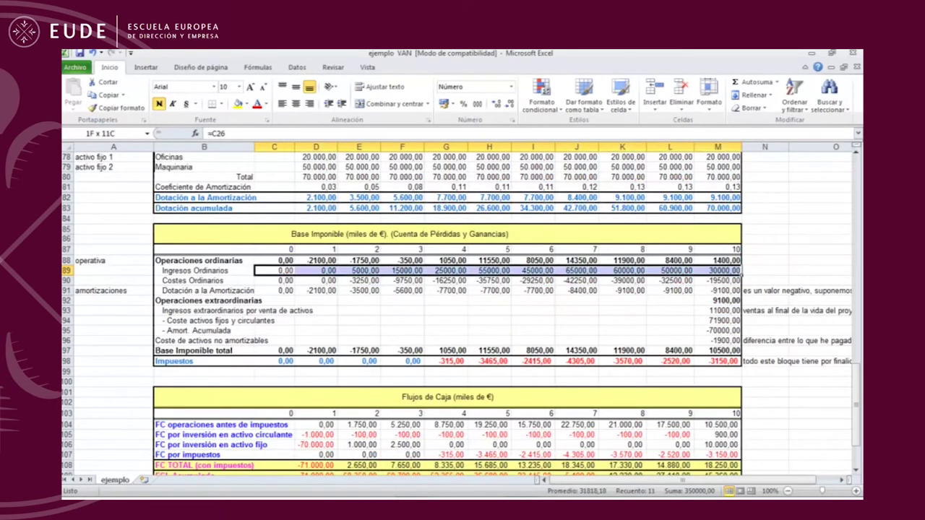
pyautogui.scroll(19, 462, 311)
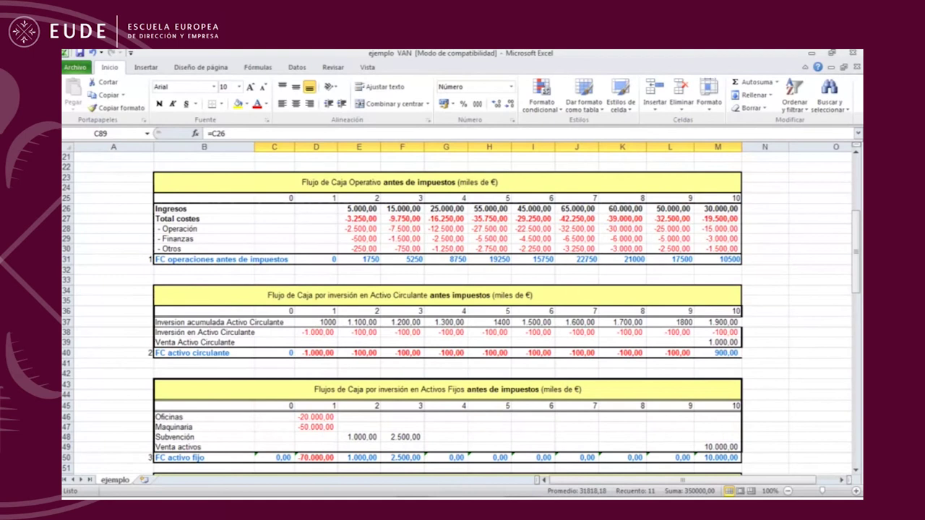
pyautogui.scroll(-15, 463, 311)
pyautogui.scroll(-2, 462, 310)
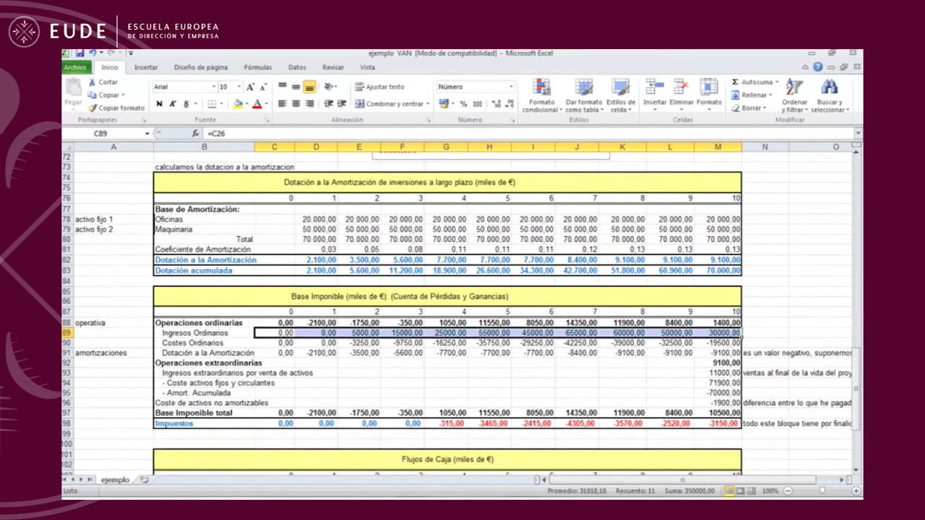
# - Compare the Costes Ordinarios row C90:M90 with its source, the Total costes row 27 in the Flujo de Caja Operativo table
pyautogui.moveTo(274, 343); pyautogui.dragTo(718, 343)
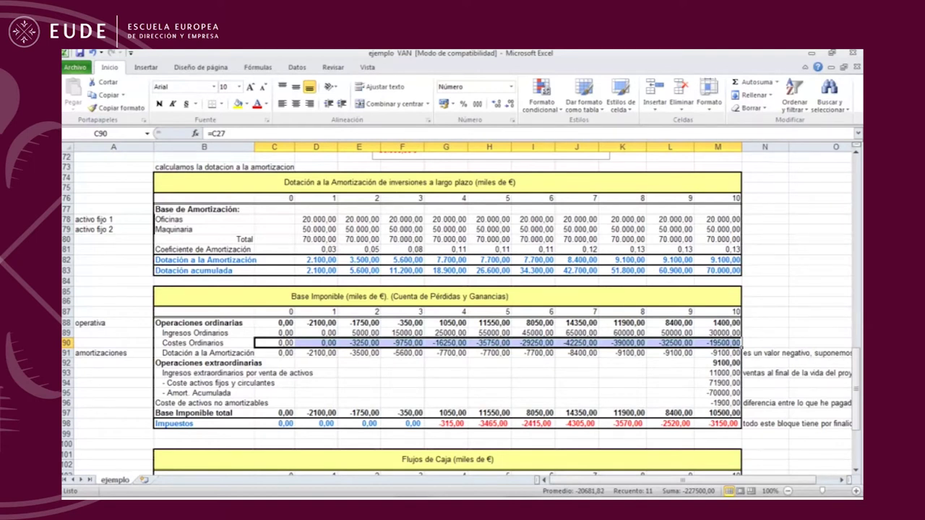
pyautogui.scroll(18, 462, 311)
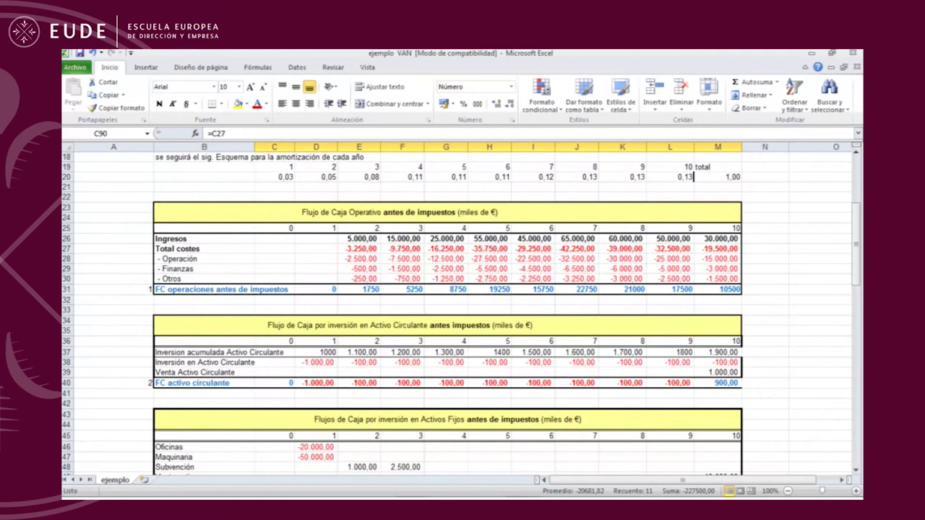
pyautogui.moveTo(205, 249); pyautogui.dragTo(717, 249)
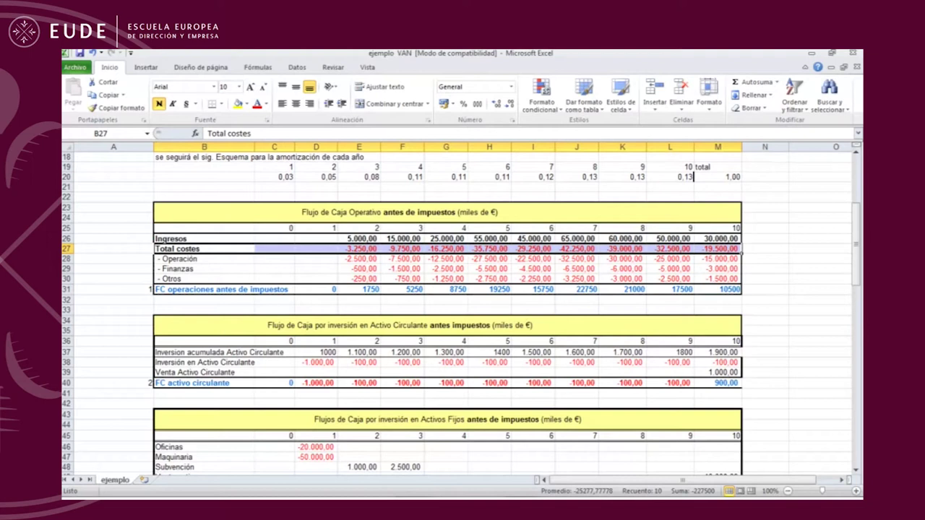
pyautogui.scroll(-20, 462, 310)
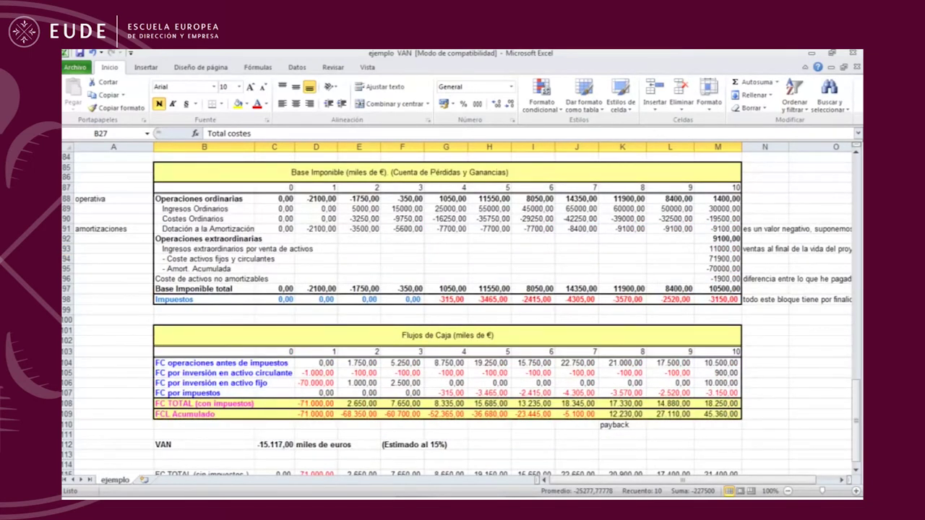
pyautogui.scroll(1, 462, 311)
pyautogui.scroll(1, 462, 311)
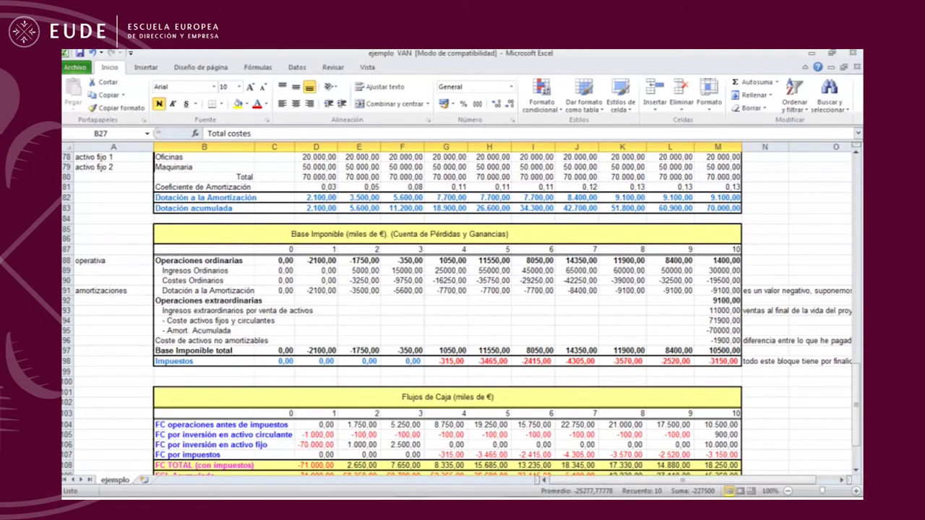
# - Inspect the year 1 and 2 amortization references in row 91, the Base Imponible total row 97, and the year 1 ordinary income cell
pyautogui.click(316, 290)
pyautogui.click(359, 291)
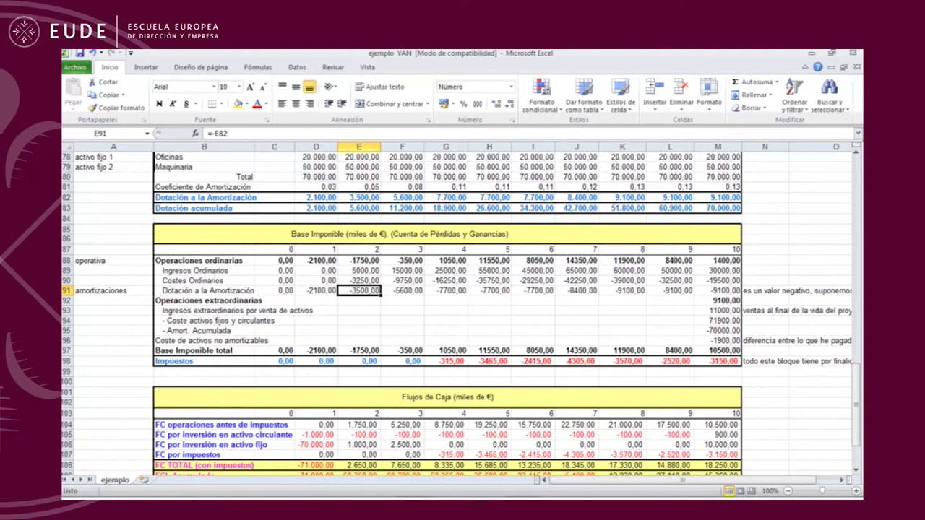
pyautogui.moveTo(181, 351); pyautogui.dragTo(719, 350)
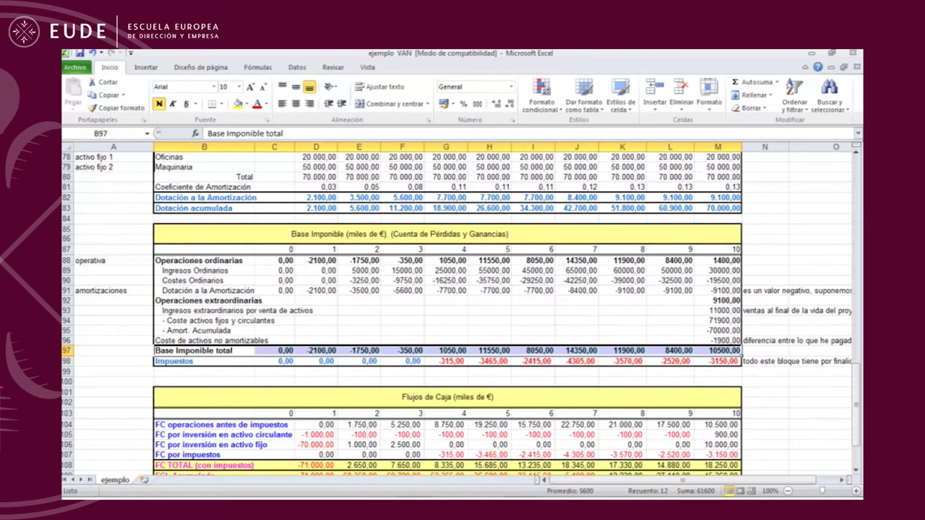
pyautogui.click(317, 290)
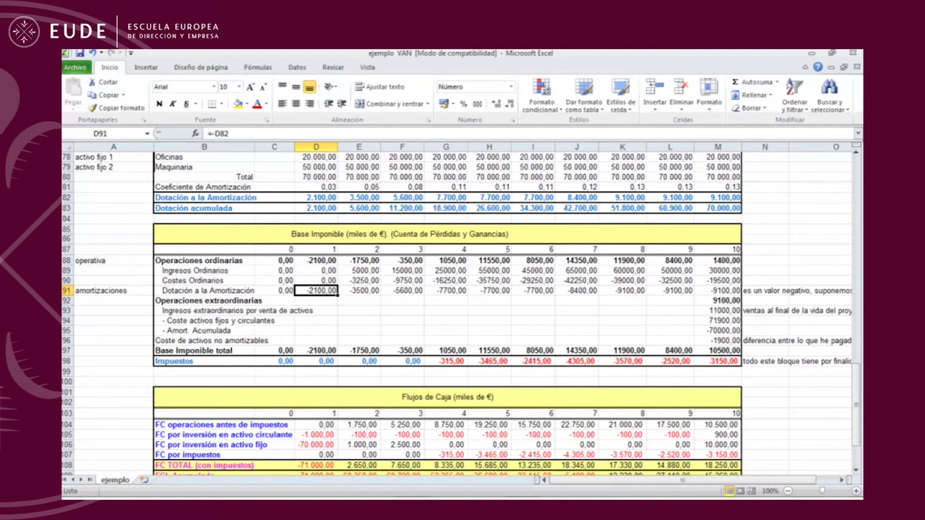
pyautogui.click(317, 270)
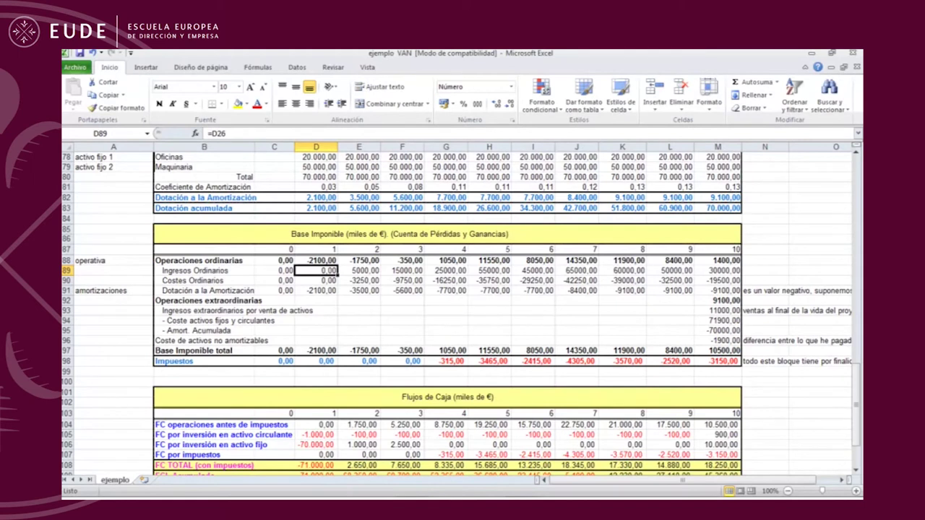
# - Inspect the year 1 amortization and year 2 income, cost and amortization cells in Base Imponible, tracing E91 to its source E82
pyautogui.click(316, 291)
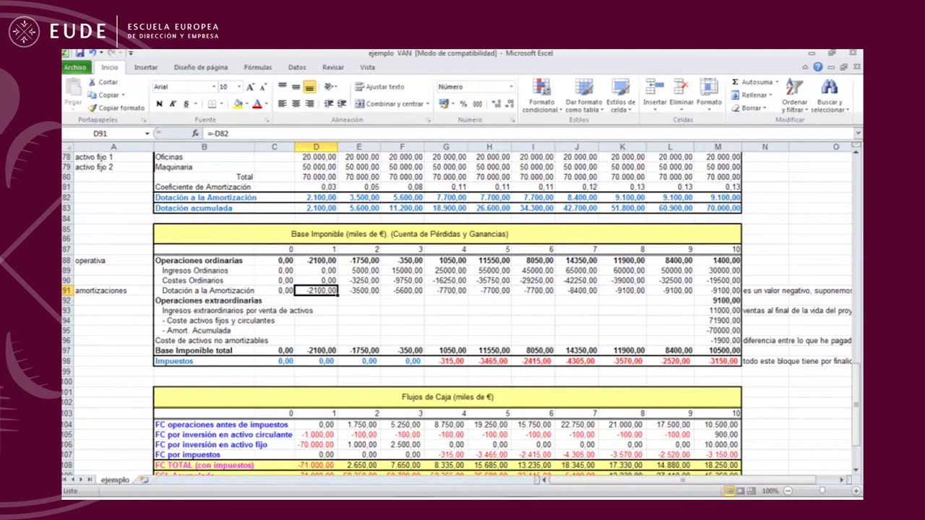
pyautogui.click(359, 271)
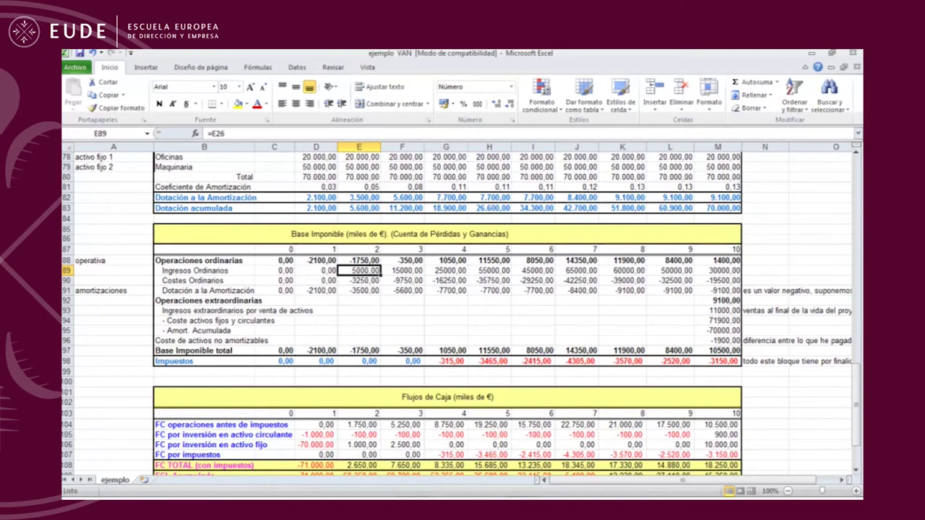
pyautogui.click(360, 280)
pyautogui.click(359, 290)
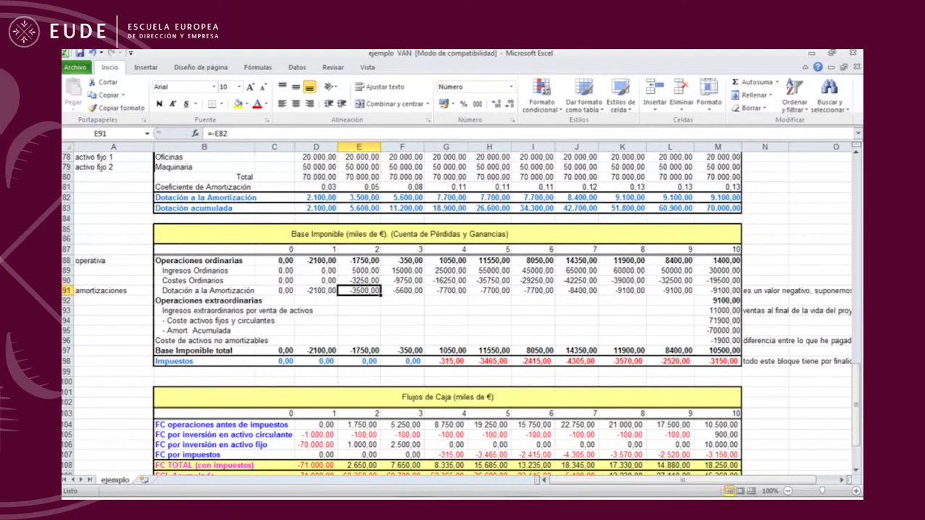
pyautogui.click(359, 198)
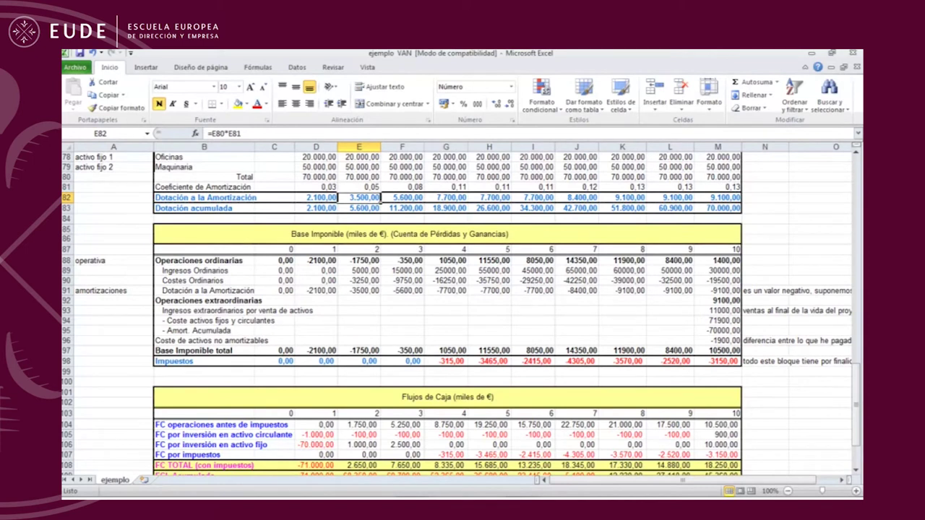
# - Trace the year 10 Ingresos extraordinarios por venta de activos formula in M93 to its source cells M39 and M49
pyautogui.click(718, 311)
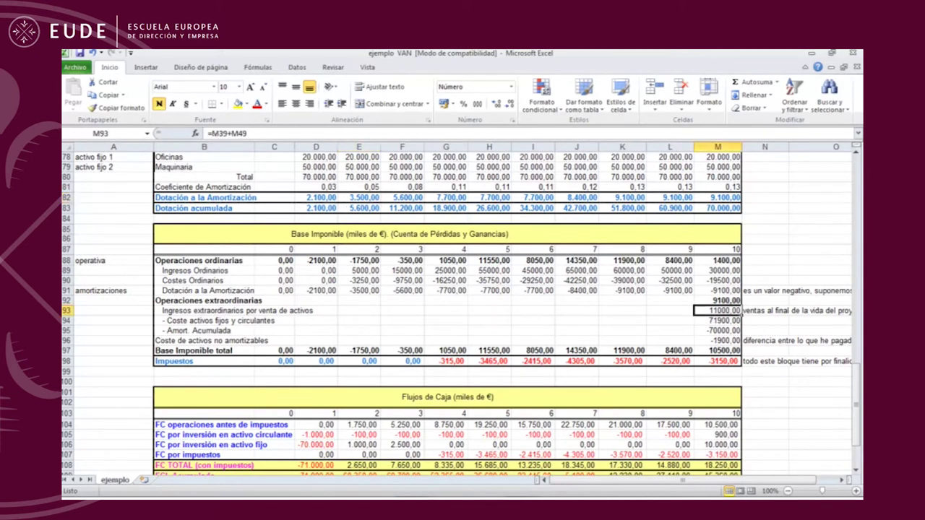
pyautogui.press('F2')
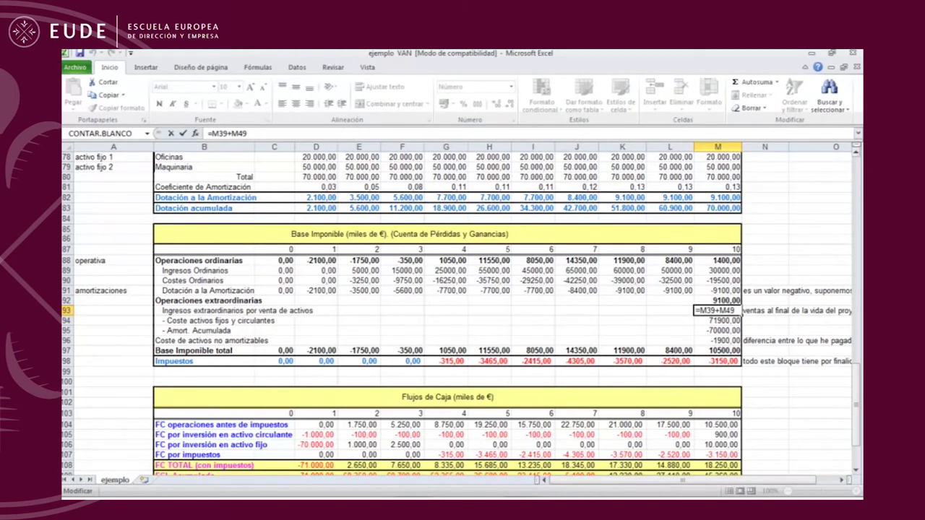
pyautogui.scroll(16, 462, 311)
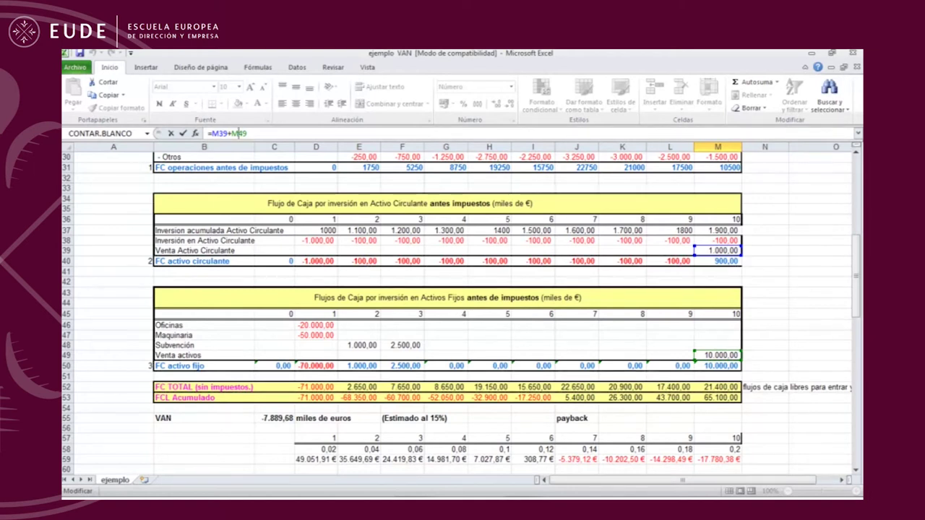
pyautogui.press('Escape')
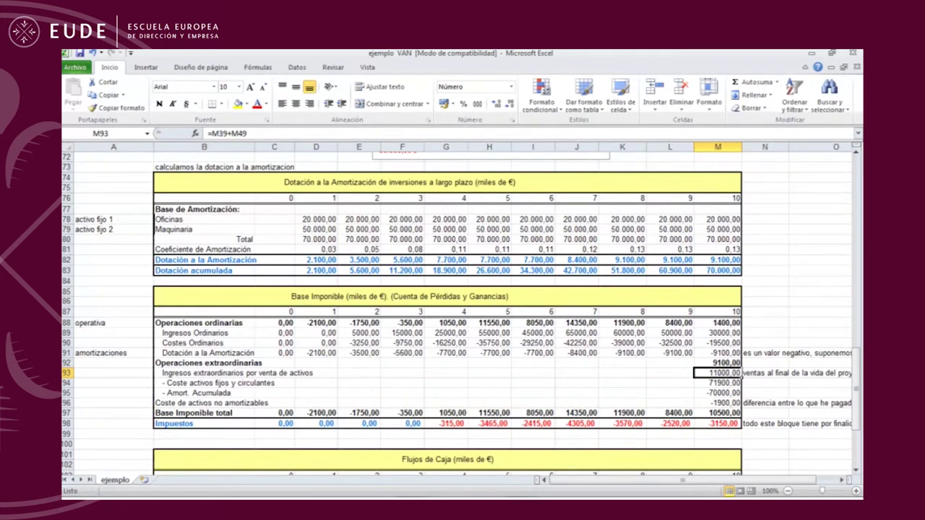
pyautogui.scroll(-1, 462, 311)
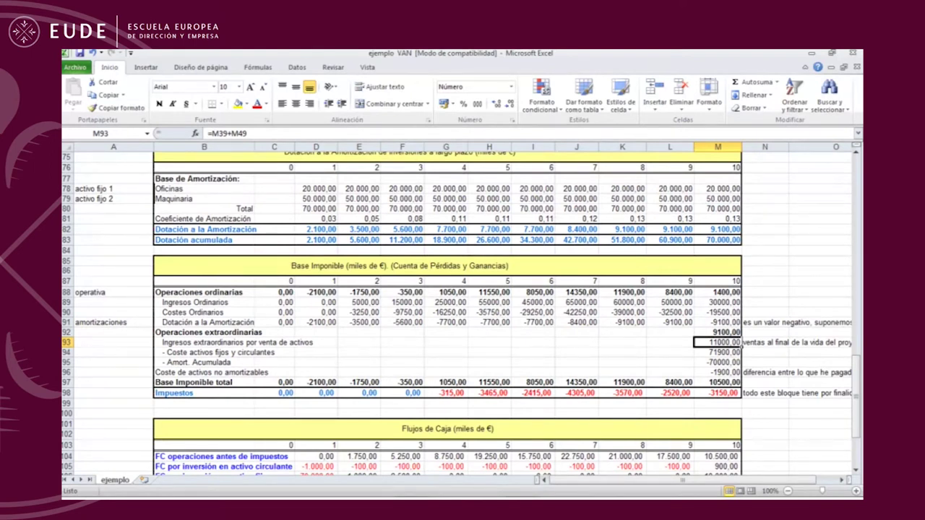
pyautogui.scroll(-1, 462, 311)
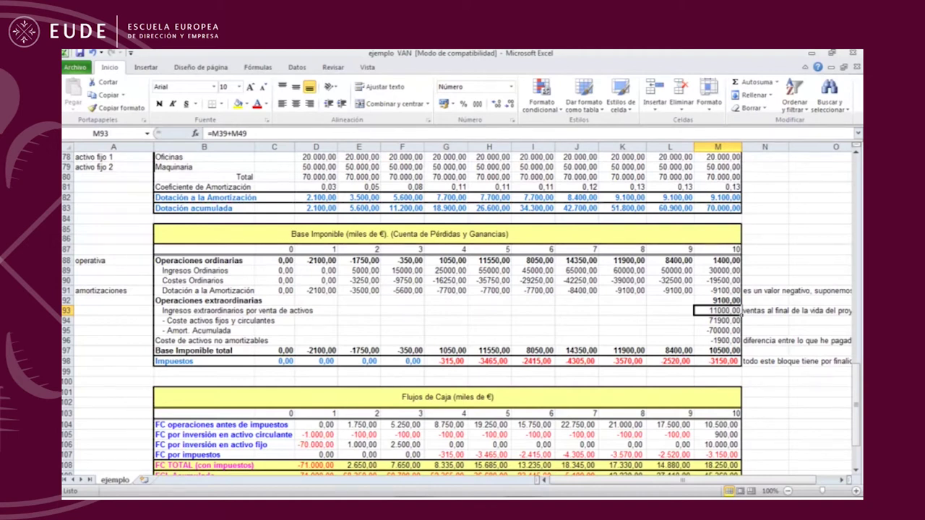
# - Check the Coste de activos no amortizables entry in B96 against the total of the yearly amortization scheme in M20
pyautogui.click(255, 341)
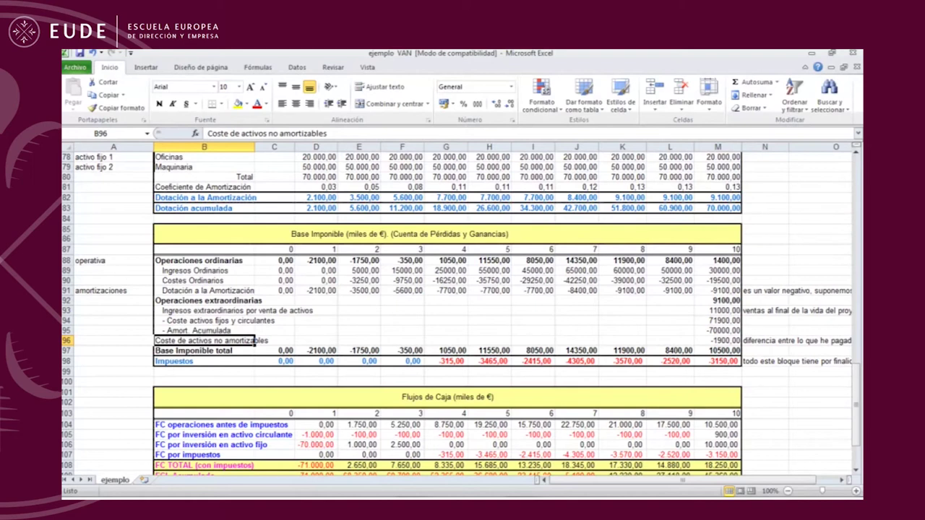
pyautogui.click(114, 291)
pyautogui.click(204, 340)
pyautogui.scroll(20, 463, 311)
pyautogui.click(715, 267)
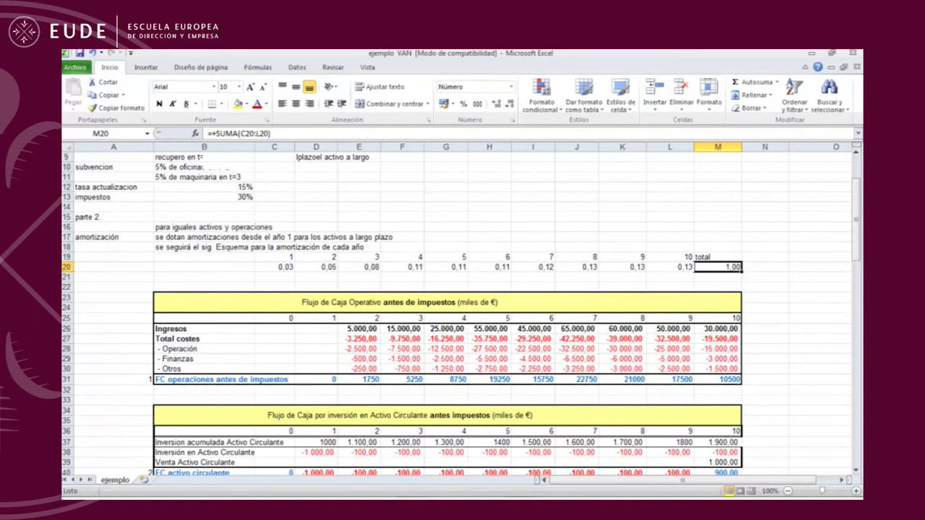
pyautogui.scroll(-20, 463, 311)
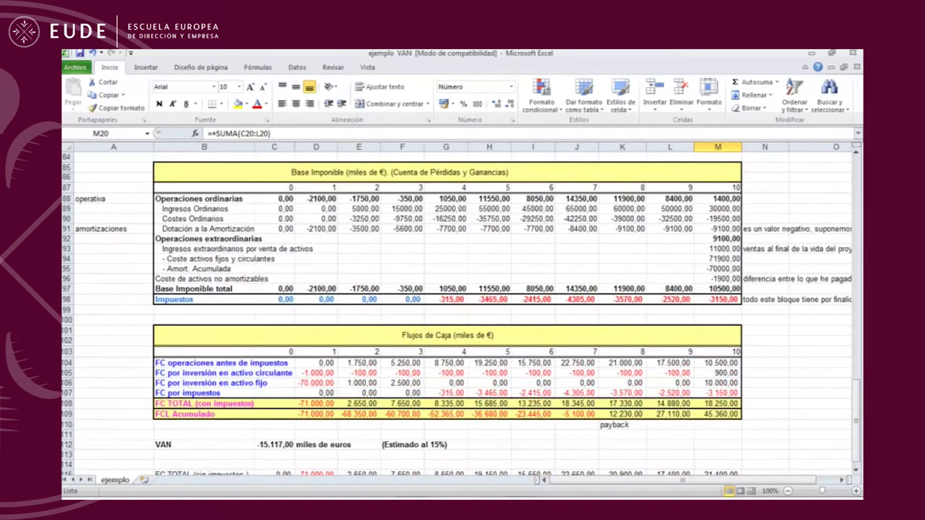
# - Compare the year 10 Coste de activos no amortizables in M96 with the accumulated current-asset investment in M37
pyautogui.click(717, 279)
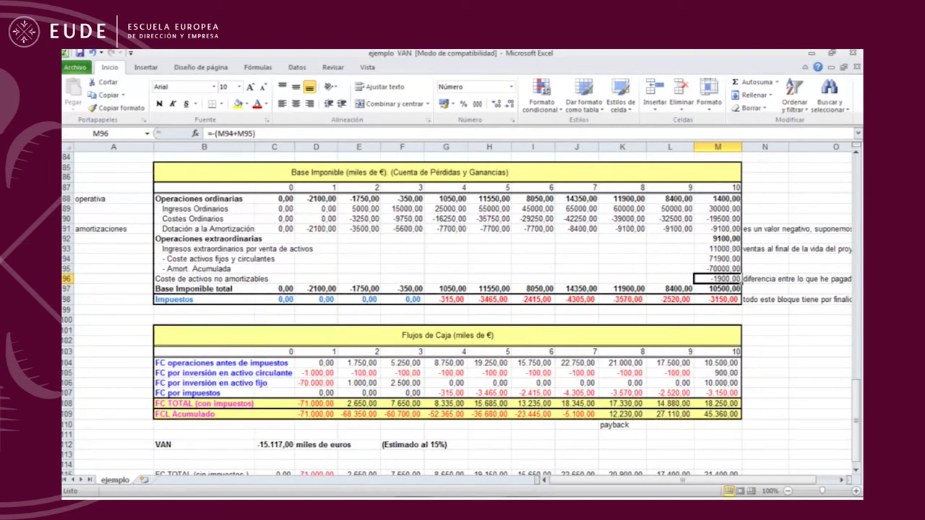
pyautogui.scroll(20, 463, 311)
pyautogui.click(717, 323)
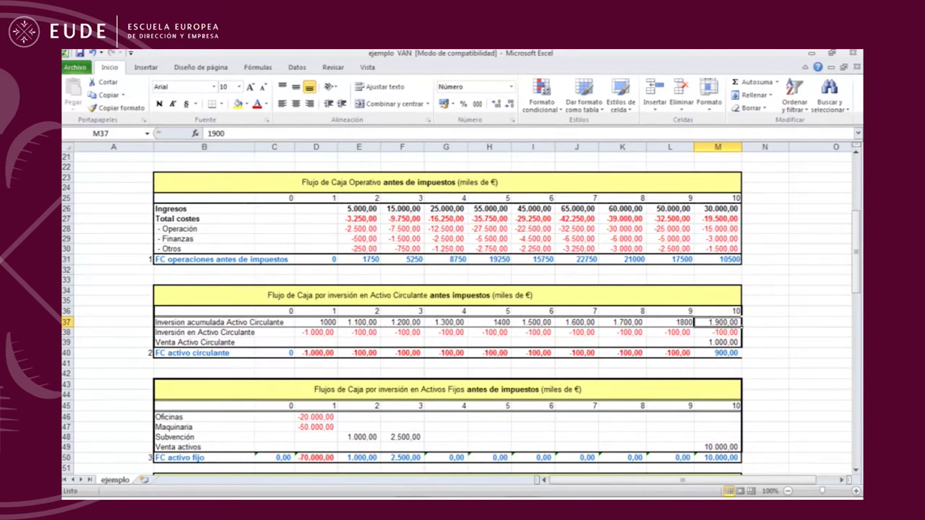
pyautogui.scroll(-19, 718, 322)
pyautogui.click(718, 340)
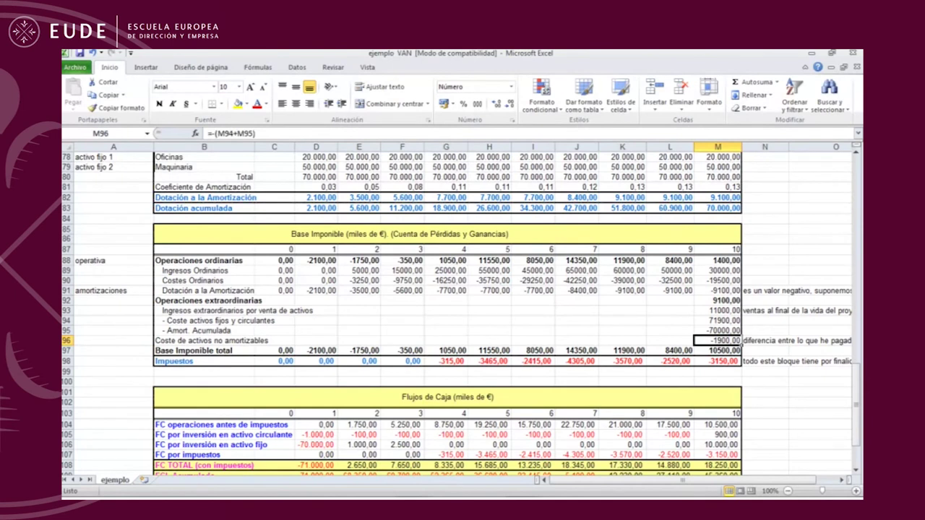
# - Examine the cell references in the M96 formula and compare Dotación acumulada M83 with Amort. Acumulada M95
pyautogui.press('F2')
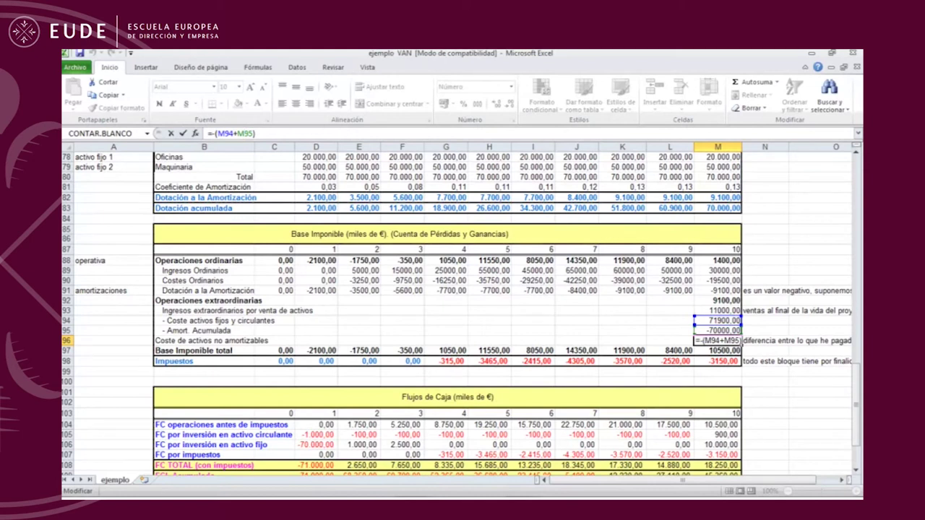
pyautogui.click(717, 208)
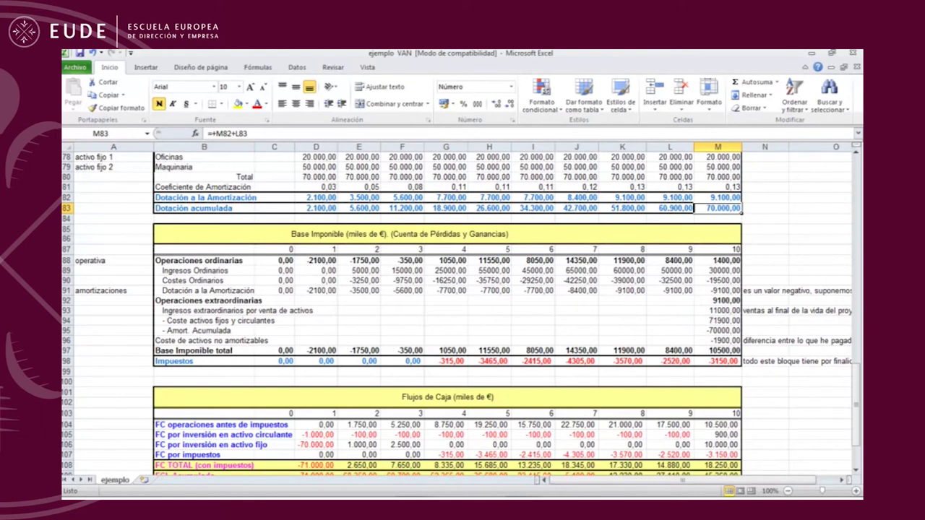
pyautogui.click(718, 331)
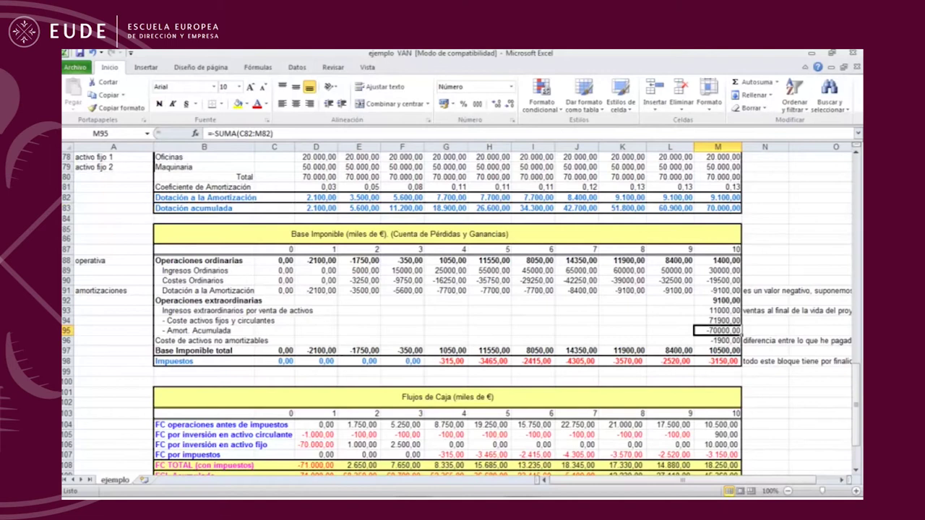
# - Trace the Coste activos fijos y circulantes formula in M94 to Oficinas and Maquinaria D46:D47 and the accumulated current-asset investment M37
pyautogui.click(718, 321)
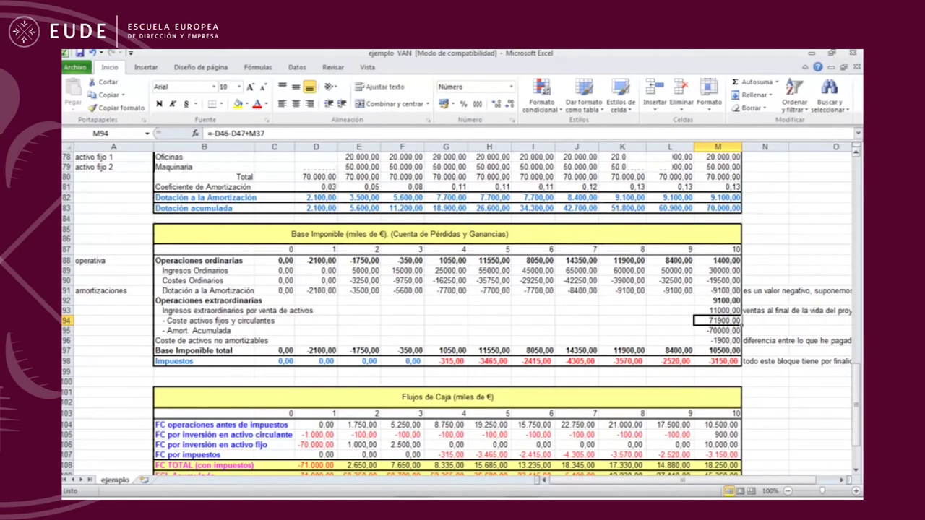
pyautogui.scroll(15, 461, 314)
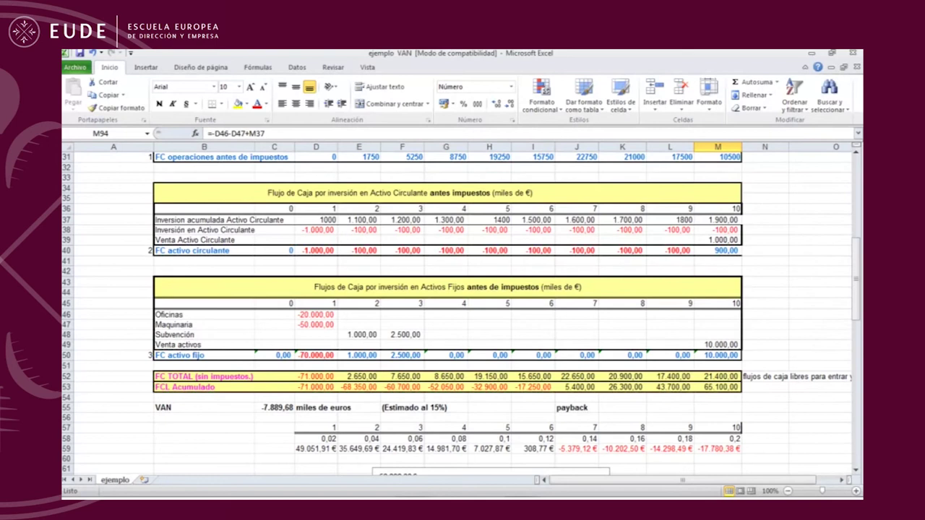
pyautogui.moveTo(315, 315); pyautogui.dragTo(315, 325)
pyautogui.click(717, 220)
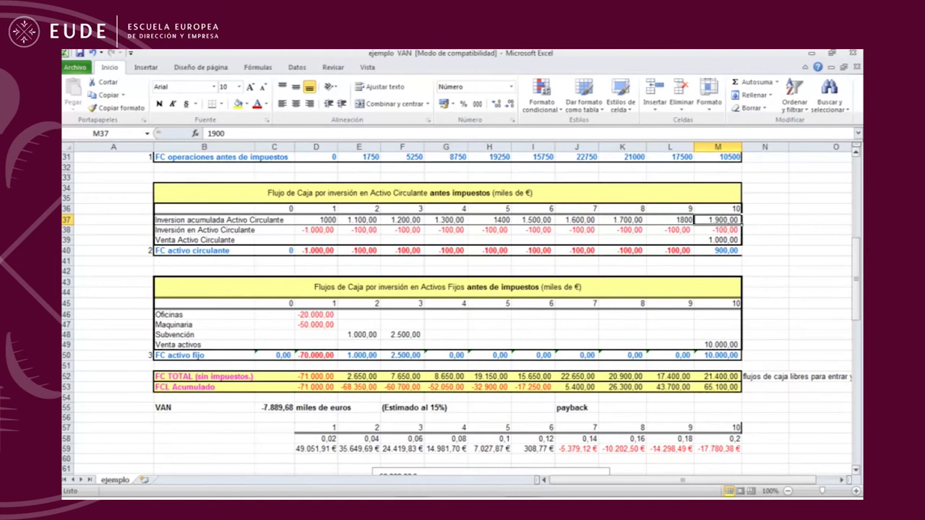
pyautogui.moveTo(856, 279); pyautogui.dragTo(856, 404)
pyautogui.click(718, 321)
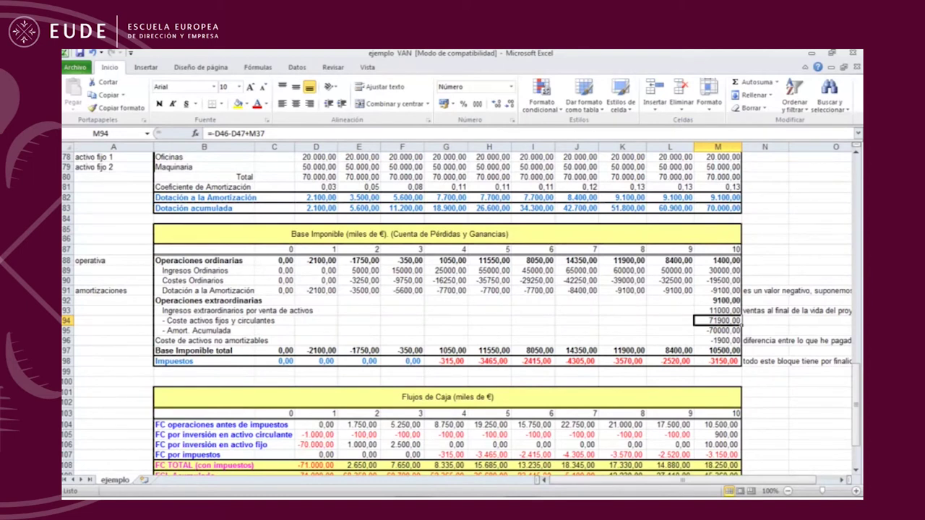
# - Review the Amort. Acumulada formula in M95 and the M96 formula that combines it with M94
pyautogui.click(718, 331)
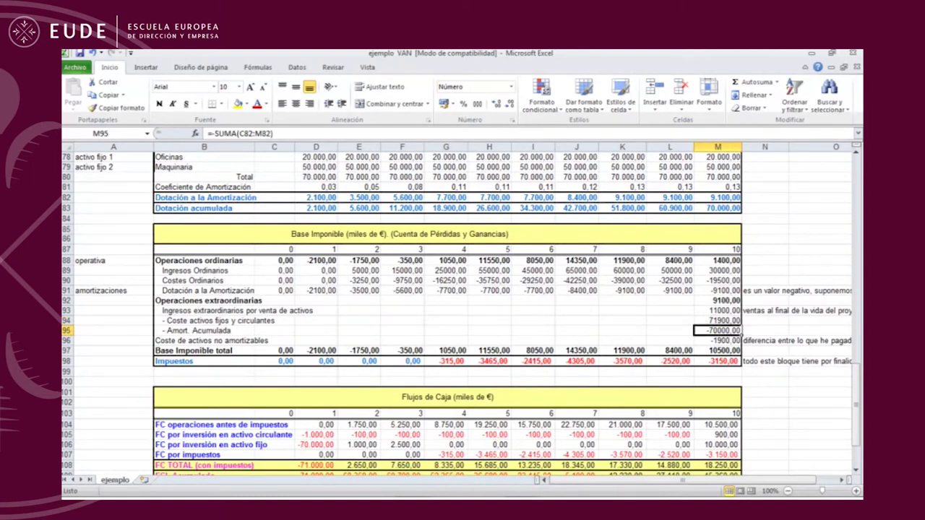
pyautogui.click(717, 341)
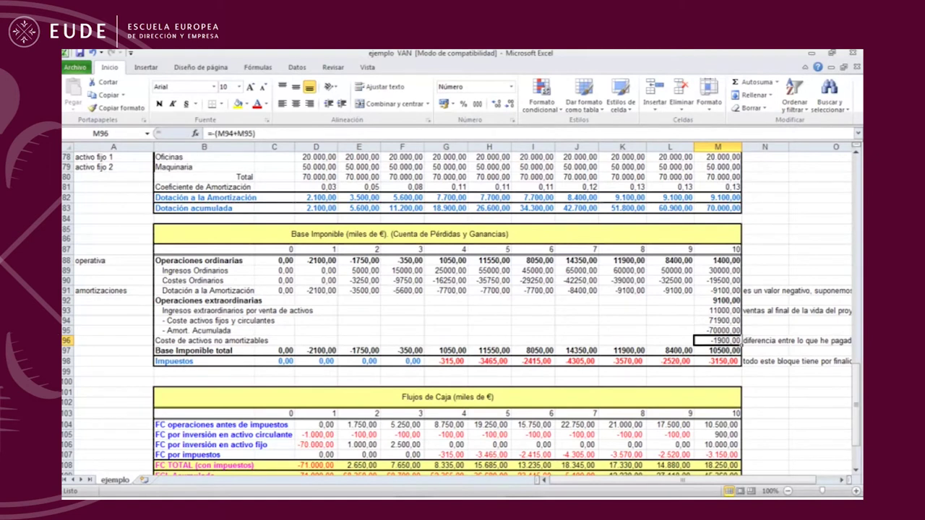
pyautogui.click(765, 331)
pyautogui.scroll(-1, 463, 311)
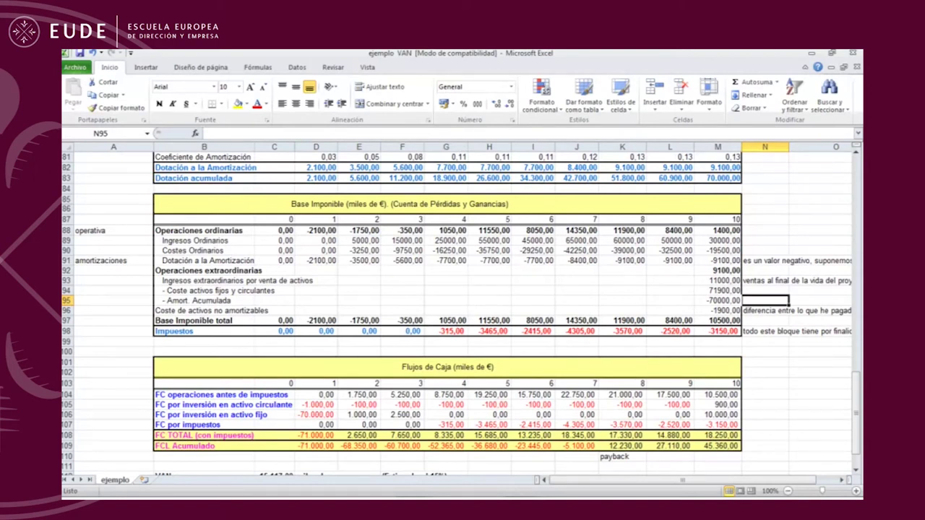
# - Examine the year 0 Base Imponible column C88:C97 and the year 1 Operaciones ordinarias formula in D88 with its components D89:D91
pyautogui.moveTo(275, 231); pyautogui.dragTo(275, 321)
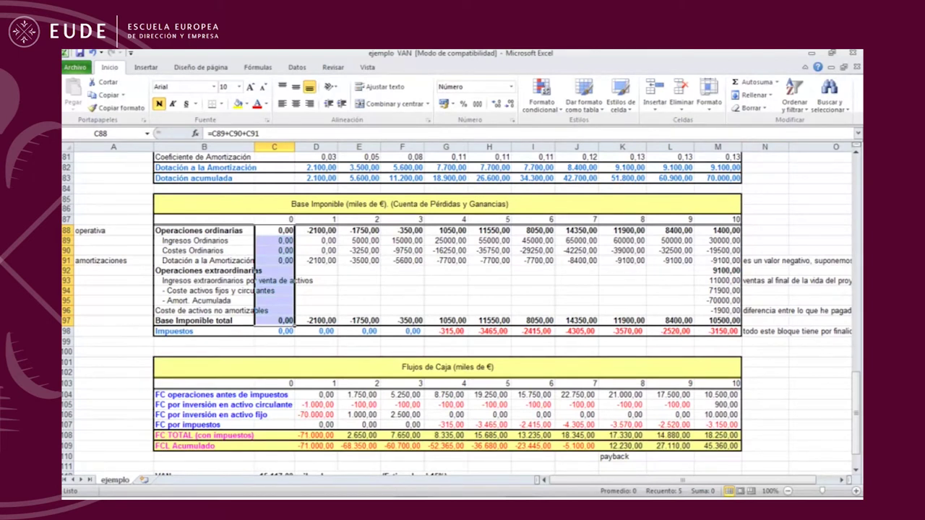
pyautogui.click(315, 231)
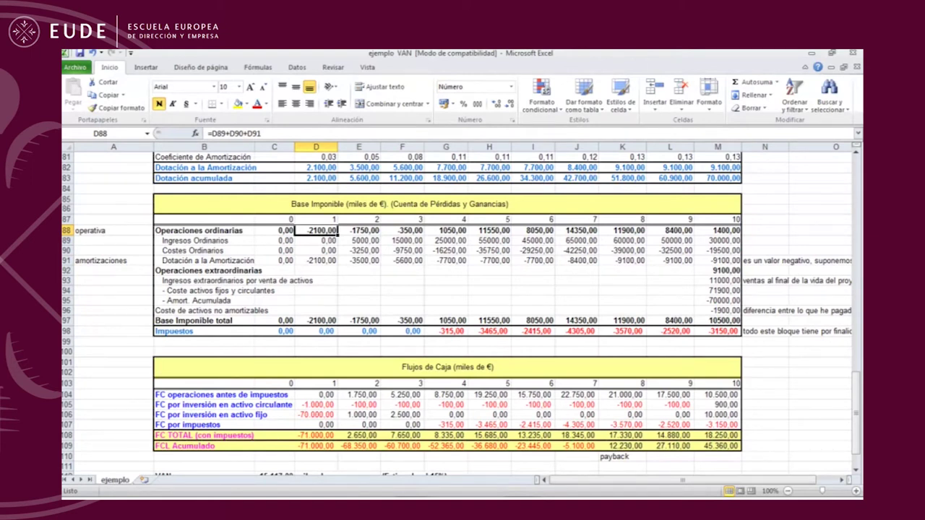
pyautogui.click(316, 261)
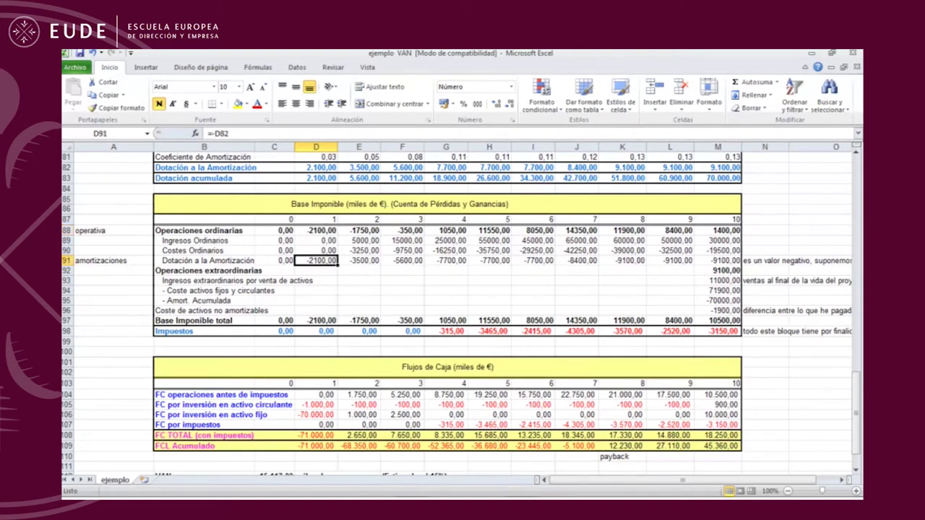
pyautogui.moveTo(316, 241); pyautogui.dragTo(316, 251)
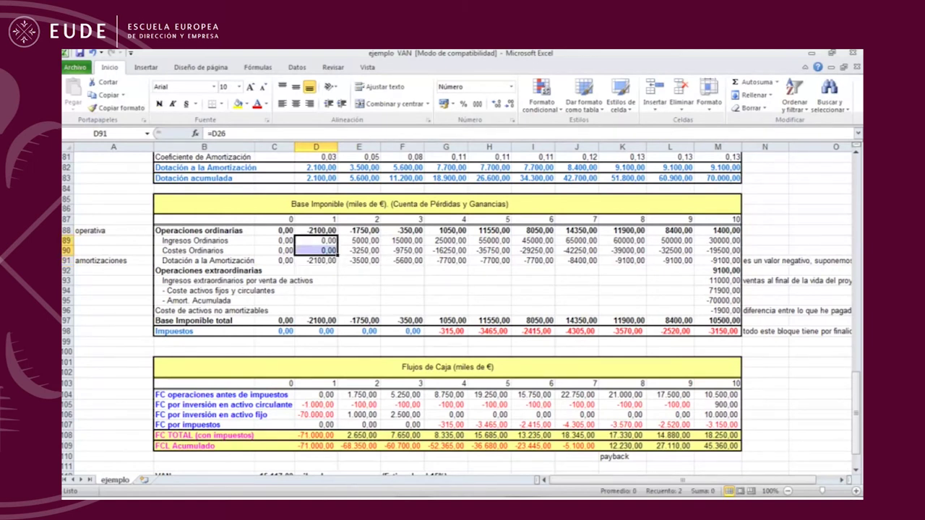
pyautogui.click(316, 261)
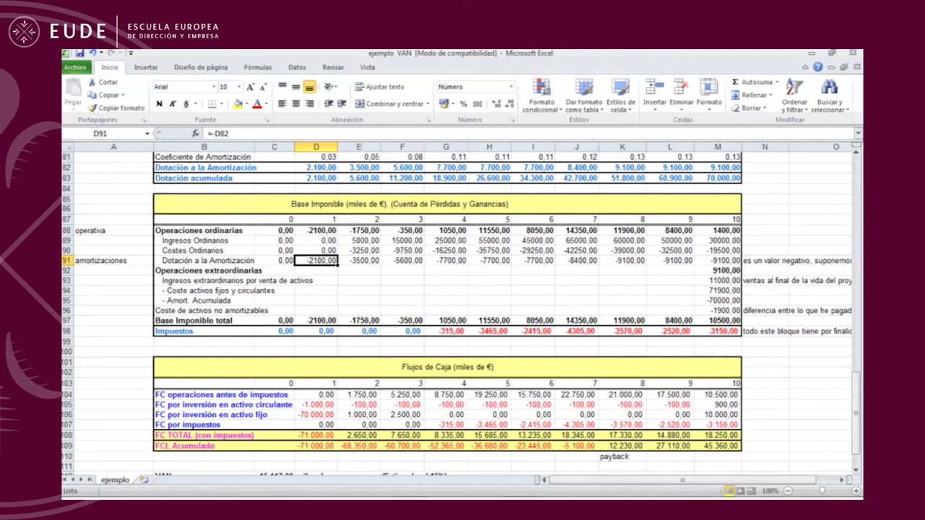
# - Inspect the year 2 Operaciones ordinarias formula in E88 and the Base Imponible total formulas across row 97 through year 10
pyautogui.click(359, 230)
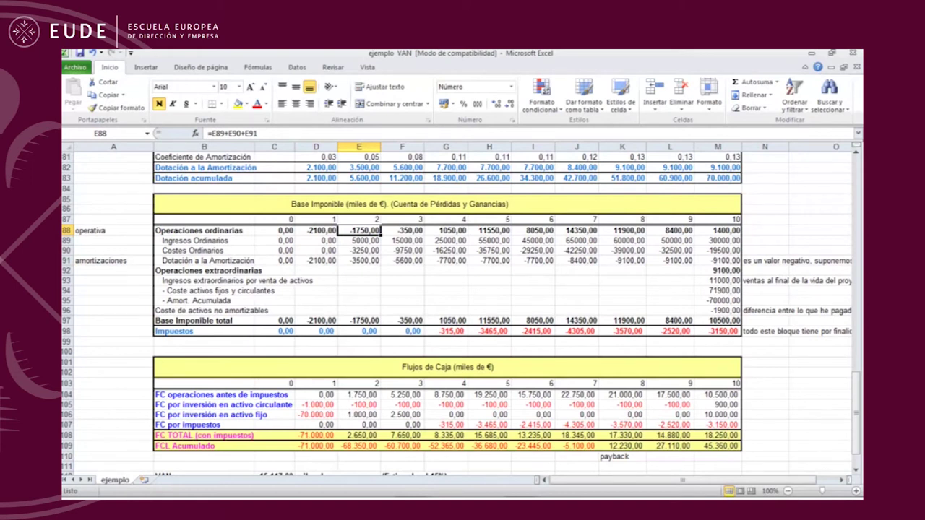
pyautogui.click(359, 321)
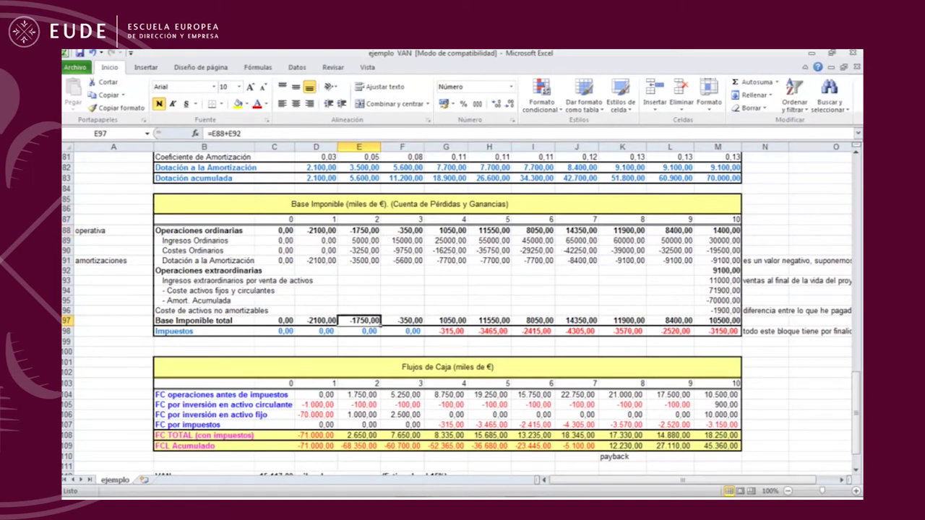
pyautogui.click(403, 321)
pyautogui.click(446, 321)
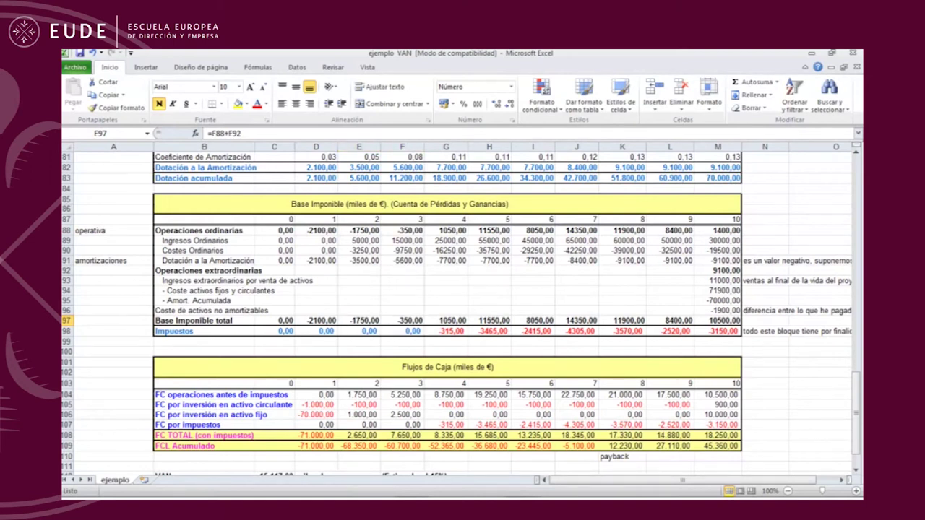
pyautogui.click(718, 321)
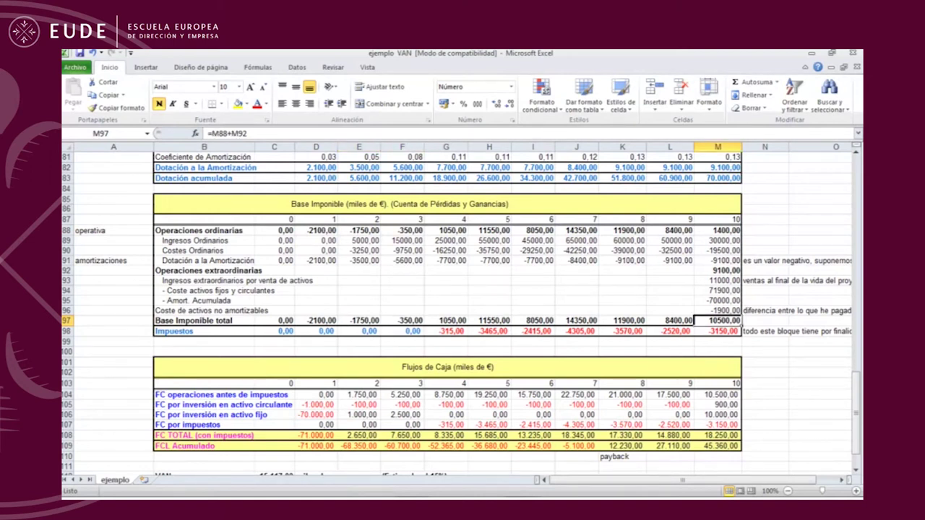
# - Review the year 10 Base Imponible total formula in M97 together with the extraordinary income M93 and non-amortizable asset cost M96
pyautogui.press('F2')
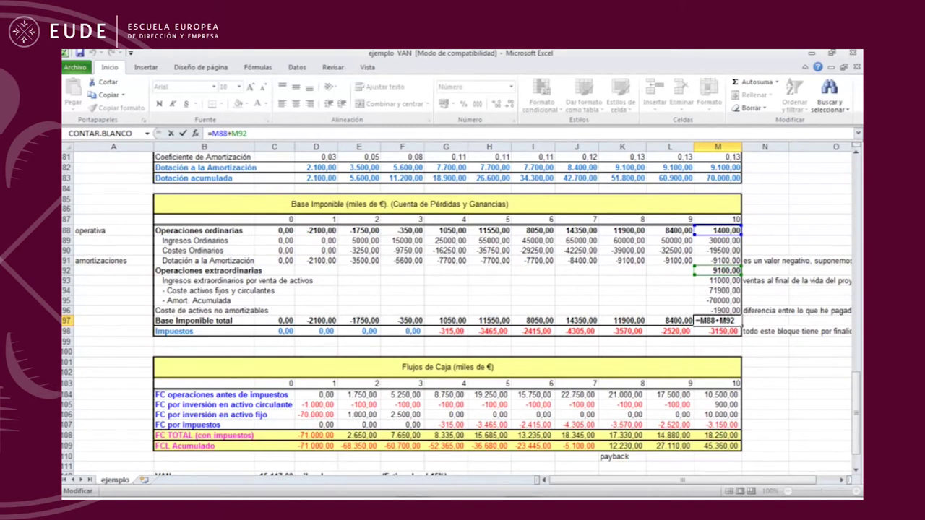
pyautogui.press('Escape')
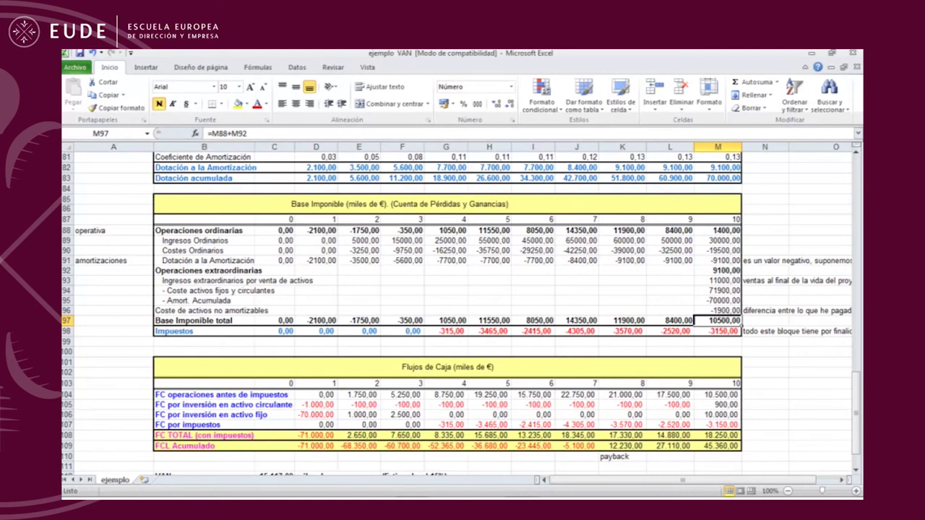
pyautogui.click(717, 280)
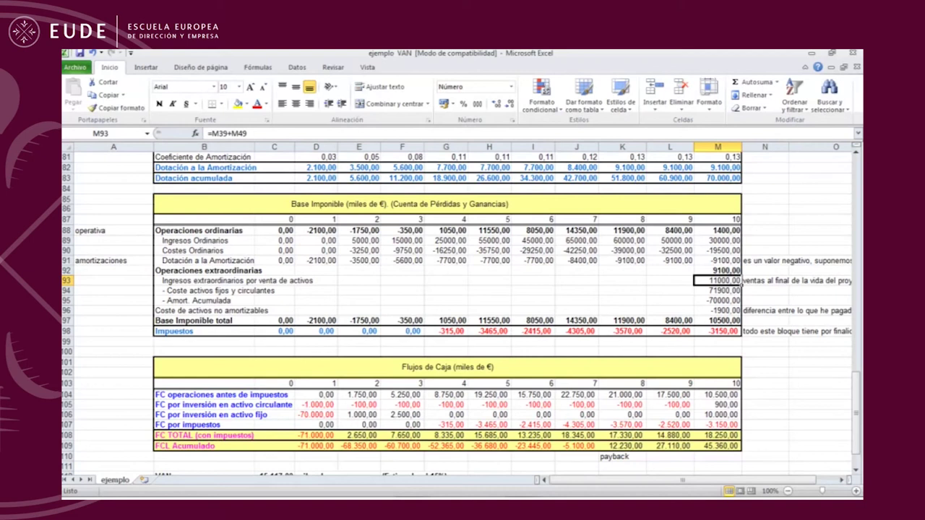
pyautogui.click(717, 310)
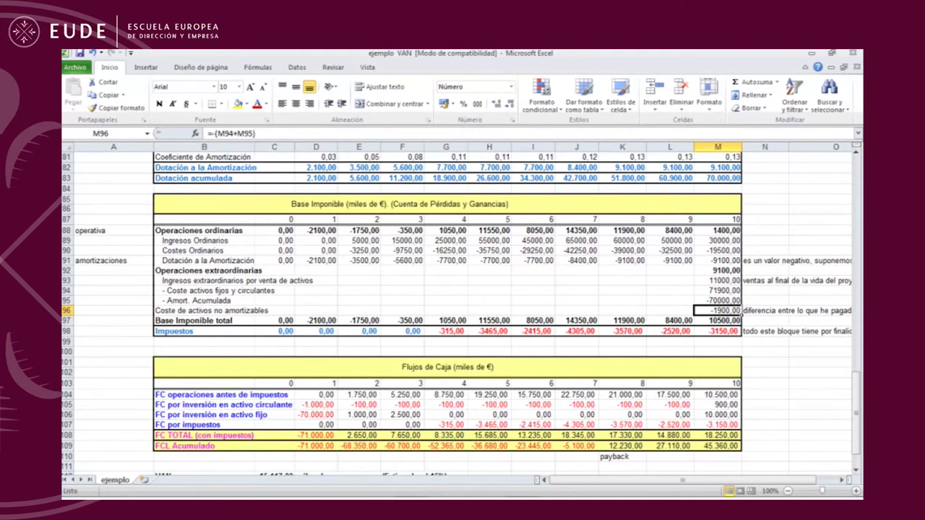
pyautogui.click(717, 321)
pyautogui.press('F2')
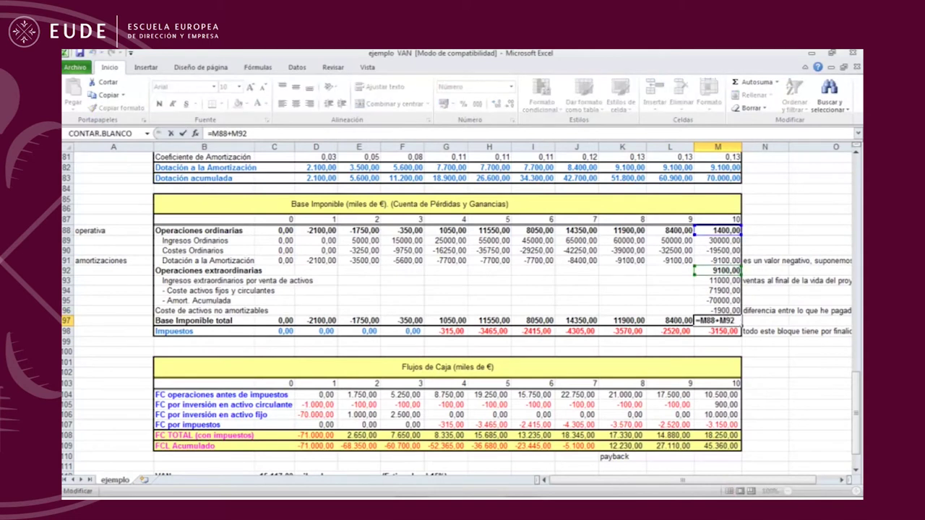
pyautogui.press('Escape')
# - Highlight the Base Imponible total values from year 10 back to year 0, C97:M97
pyautogui.hotkey('shift', 'Left')
pyautogui.hotkey('shift', 'Left')
pyautogui.hotkey('shift', 'Left')
pyautogui.hotkey('shift', 'Left')
pyautogui.hotkey('shift', 'Left')
pyautogui.hotkey('shift', 'Left')
pyautogui.hotkey('shift', 'Left')
pyautogui.hotkey('shift', 'Left')
pyautogui.hotkey('shift', 'Left')
pyautogui.hotkey('shift', 'Left')
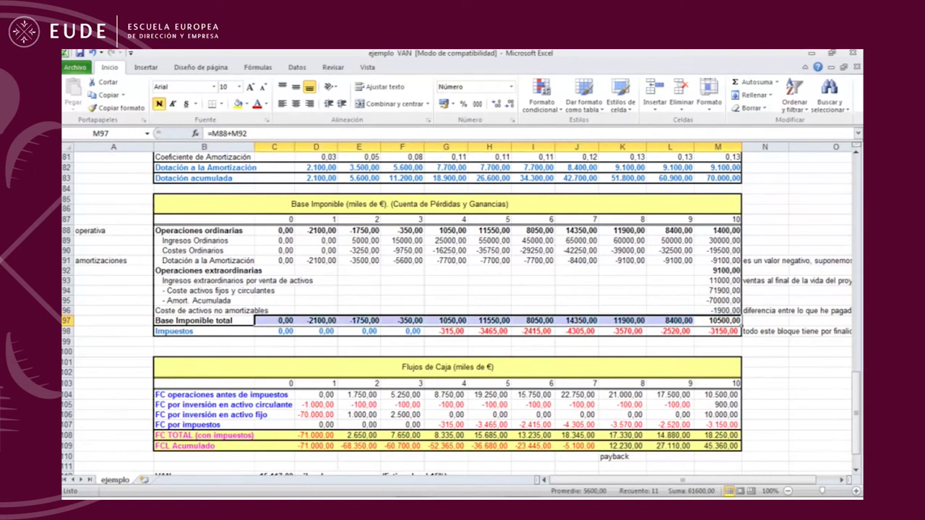
# - Examine the Impuestos formula in D98 and compare the year 0 to 3 bases C97:F97 with their taxes C98:F98
pyautogui.click(337, 333)
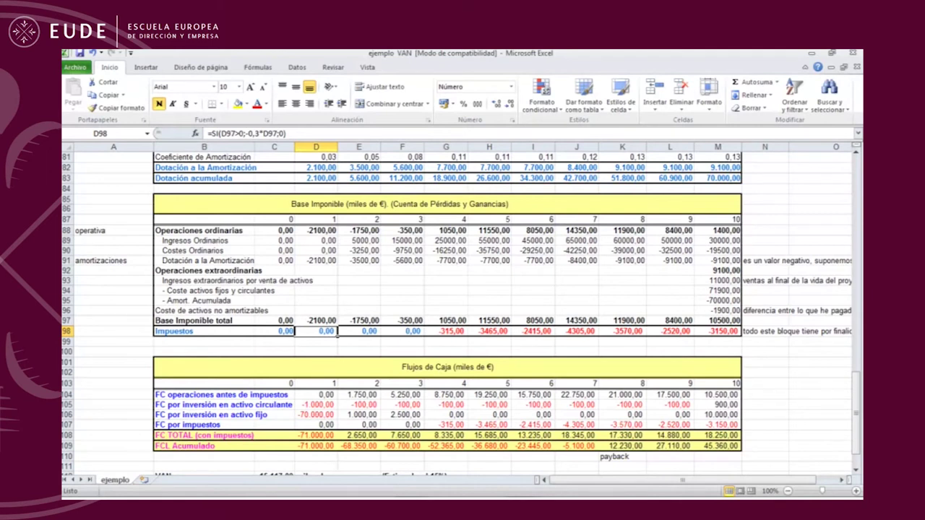
pyautogui.moveTo(274, 321); pyautogui.dragTo(423, 322)
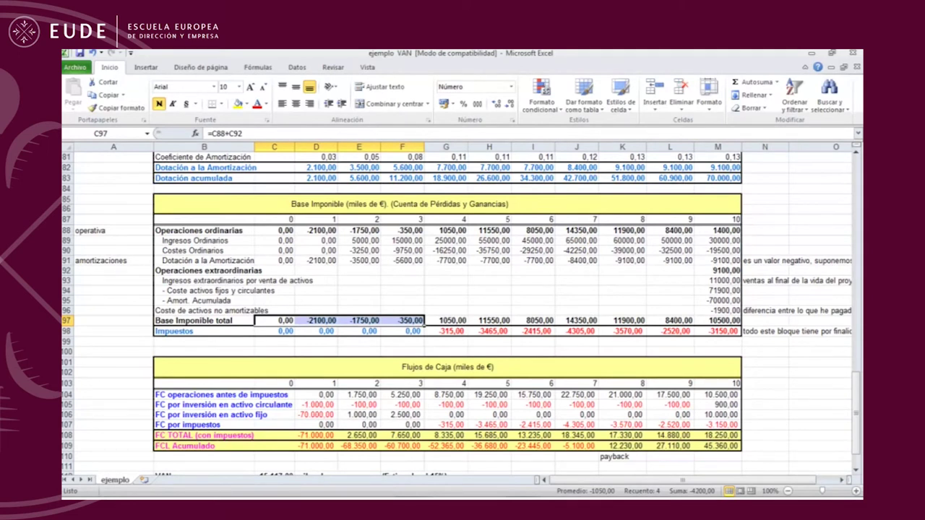
pyautogui.moveTo(404, 331); pyautogui.dragTo(274, 330)
# - Compare the year 4 to 10 bases G97:M97 with their taxes G98:M98, checking the formulas in G97 and G98
pyautogui.moveTo(446, 320); pyautogui.dragTo(719, 320)
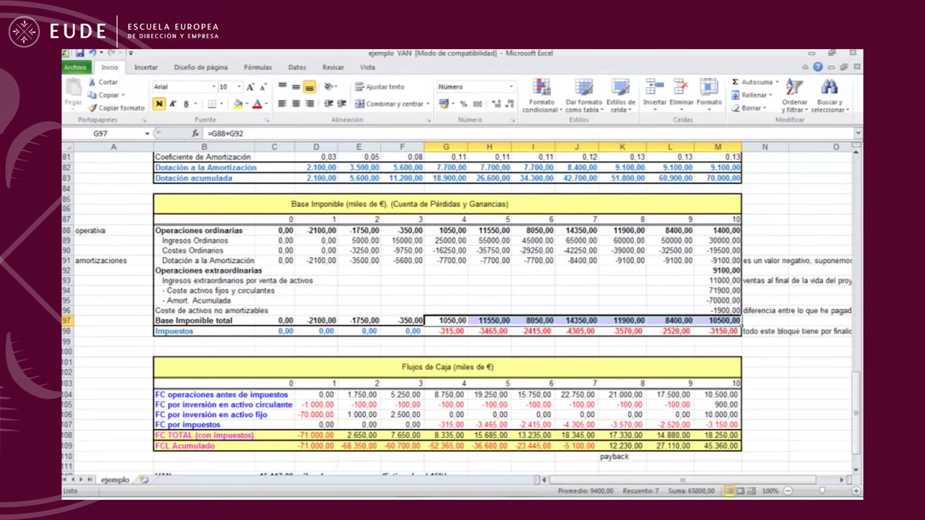
pyautogui.click(463, 331)
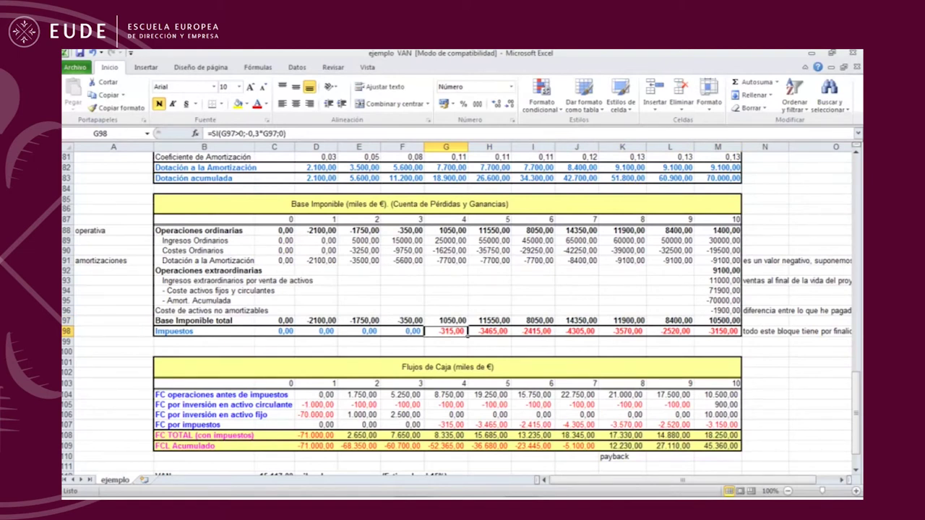
pyautogui.click(463, 321)
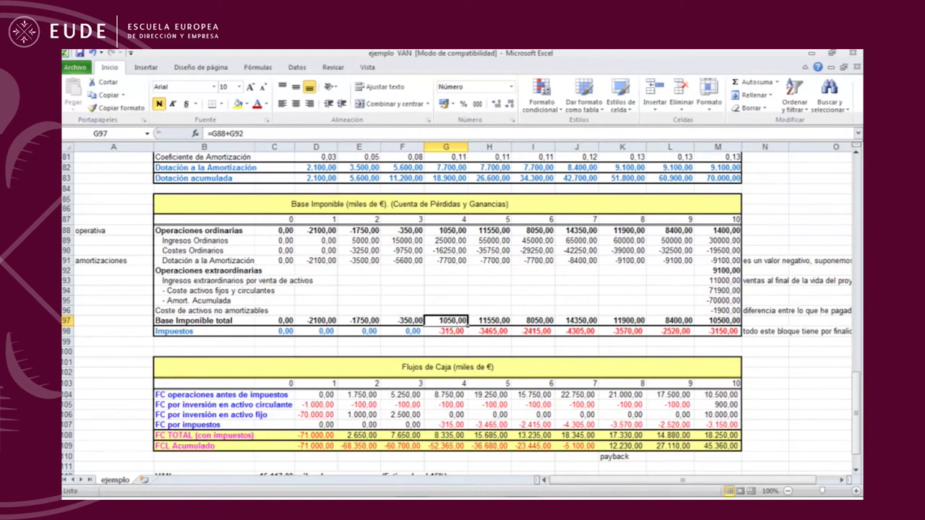
pyautogui.click(466, 331)
pyautogui.moveTo(467, 331); pyautogui.dragTo(737, 331)
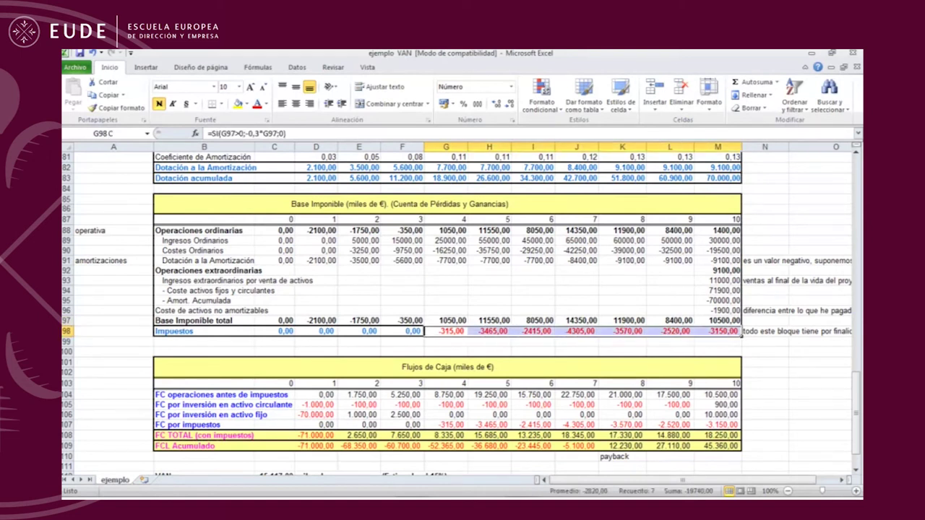
# - Check the year 10 tax formula in M98 and highlight the whole Impuestos row B98:M98
pyautogui.click(728, 331)
pyautogui.moveTo(621, 331); pyautogui.dragTo(275, 330)
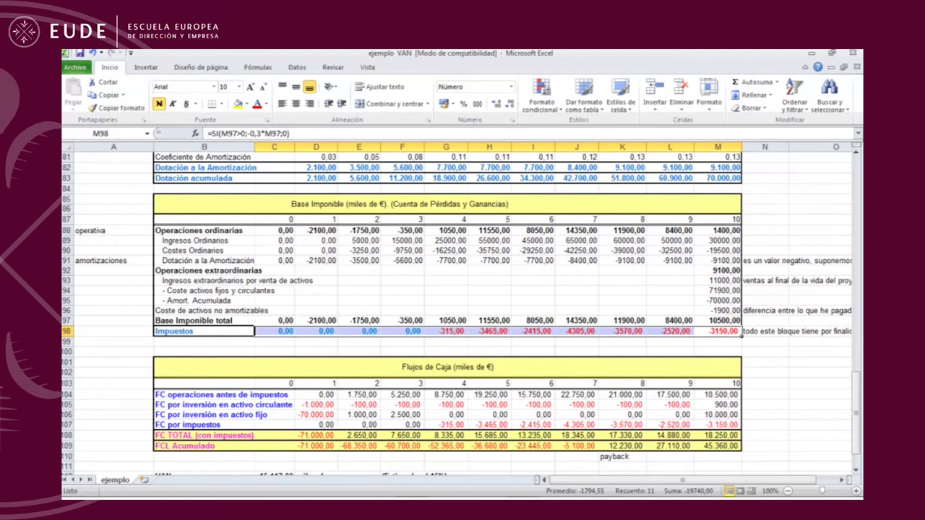
pyautogui.moveTo(204, 331); pyautogui.dragTo(717, 330)
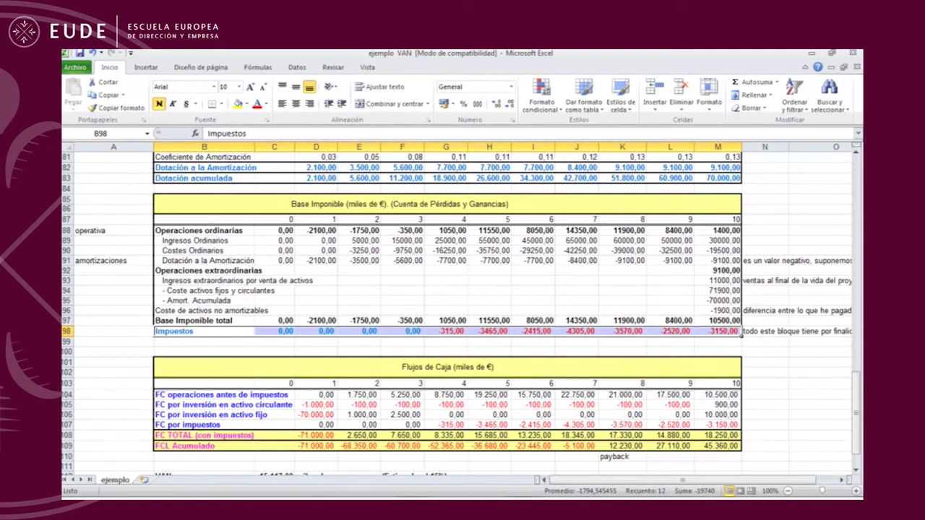
# - Number the four Flujos de Caja components from FC operaciones antes de impuestos to FC por impuestos as 1, 2, 3 and 4 in A104:A107
pyautogui.scroll(-1, 462, 310)
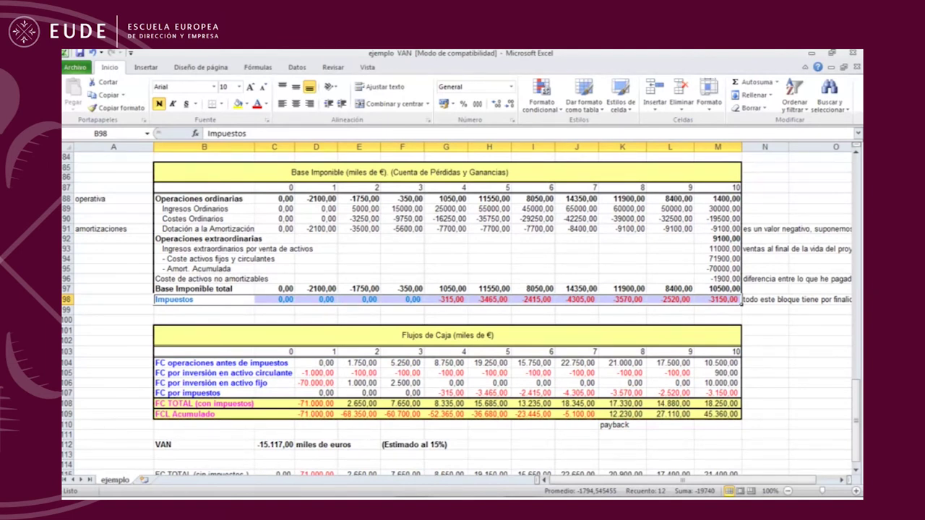
pyautogui.click(315, 320)
pyautogui.click(113, 362)
pyautogui.write('1')
pyautogui.press('Return')
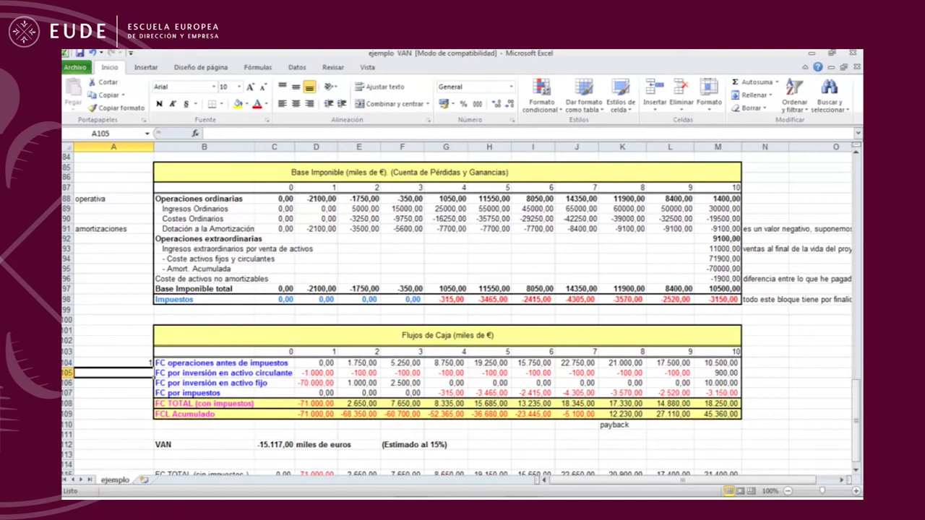
pyautogui.write('2')
pyautogui.press('Return')
pyautogui.write('3')
pyautogui.press('Return')
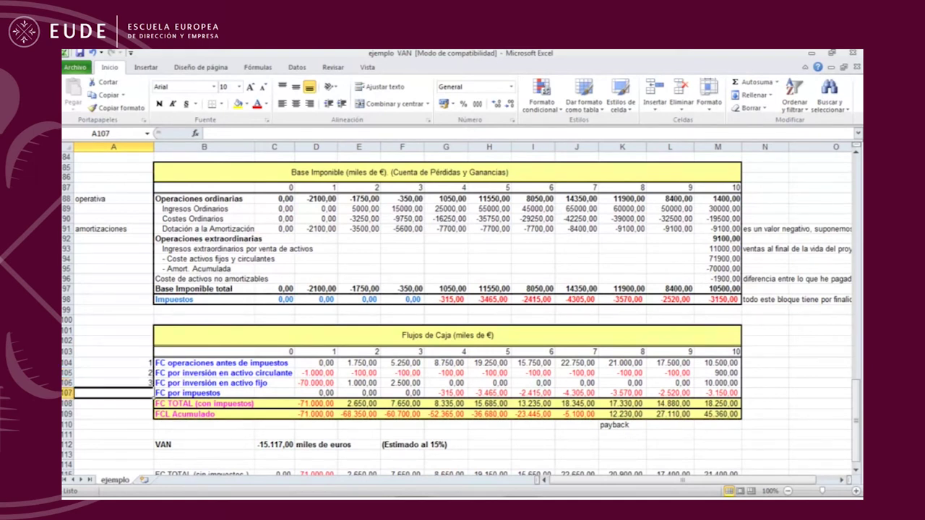
pyautogui.write('4')
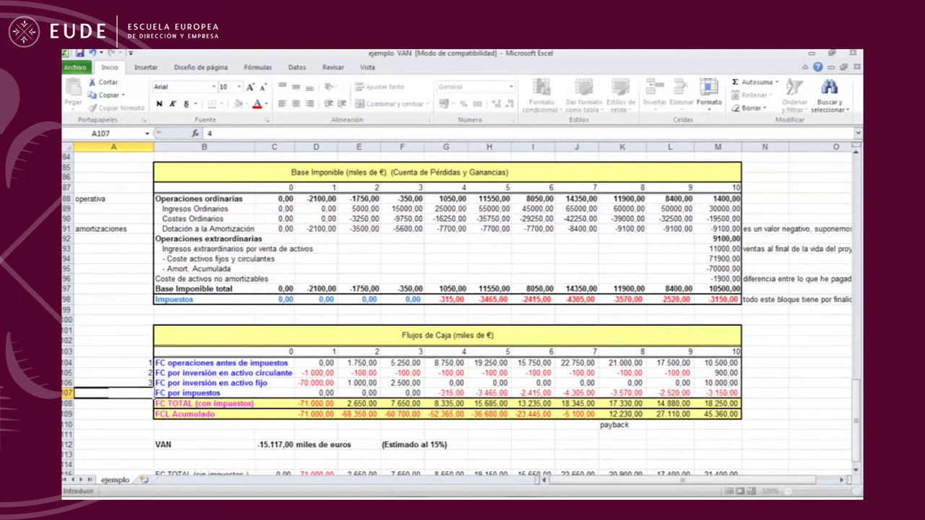
# - Mark the Impuestos row of the Base Imponible table with 4 in A98
pyautogui.click(114, 300)
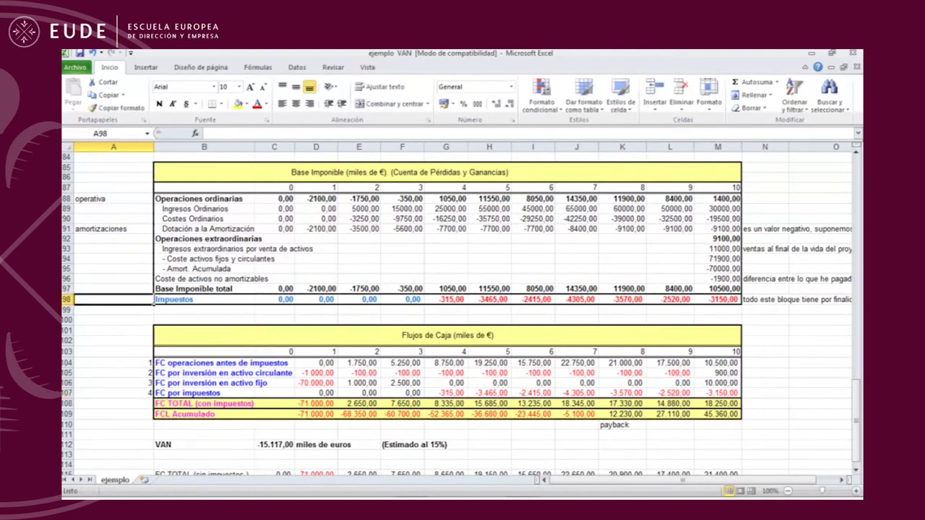
pyautogui.write('4')
pyautogui.click(114, 320)
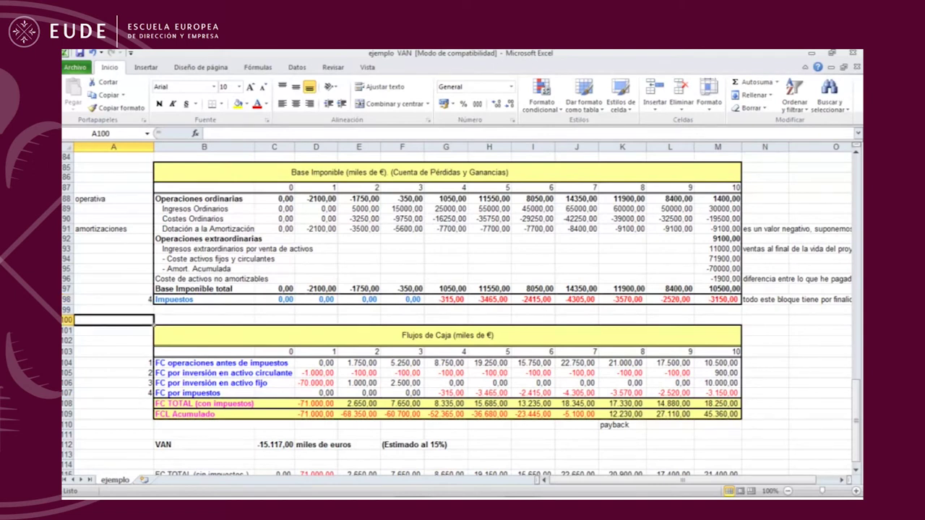
# - Compare the FC por impuestos row D107:M107 with the Base Imponible total M97 and the Impuestos row 98
pyautogui.moveTo(316, 393); pyautogui.dragTo(740, 394)
pyautogui.click(717, 289)
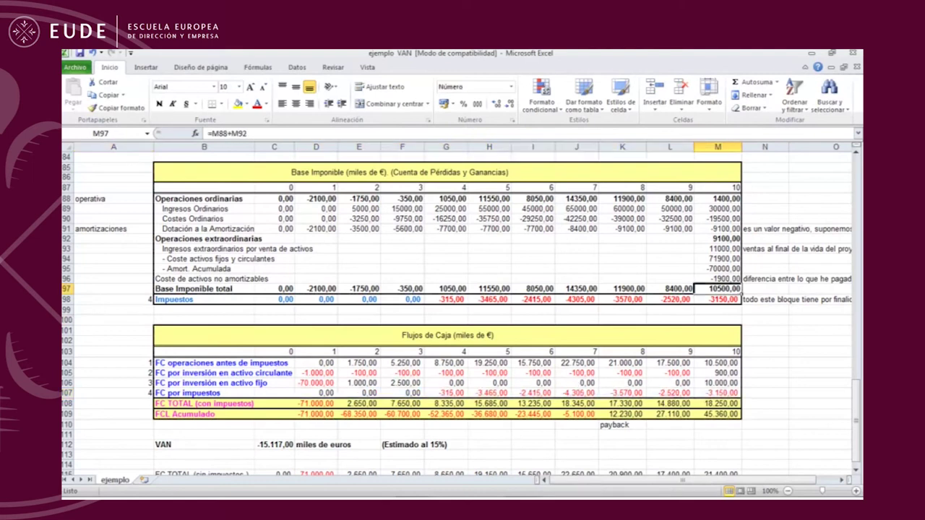
pyautogui.moveTo(718, 299); pyautogui.dragTo(260, 299)
pyautogui.click(820, 404)
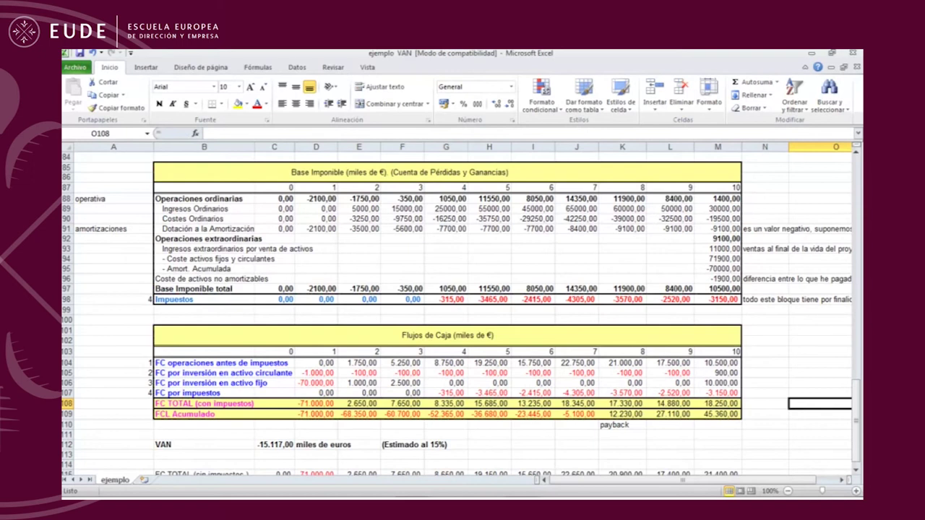
# - Inspect the FC TOTAL (con impuestos) sum formula in D108 and its counterparts in E108, M108 and L108
pyautogui.click(316, 404)
pyautogui.doubleClick(316, 403)
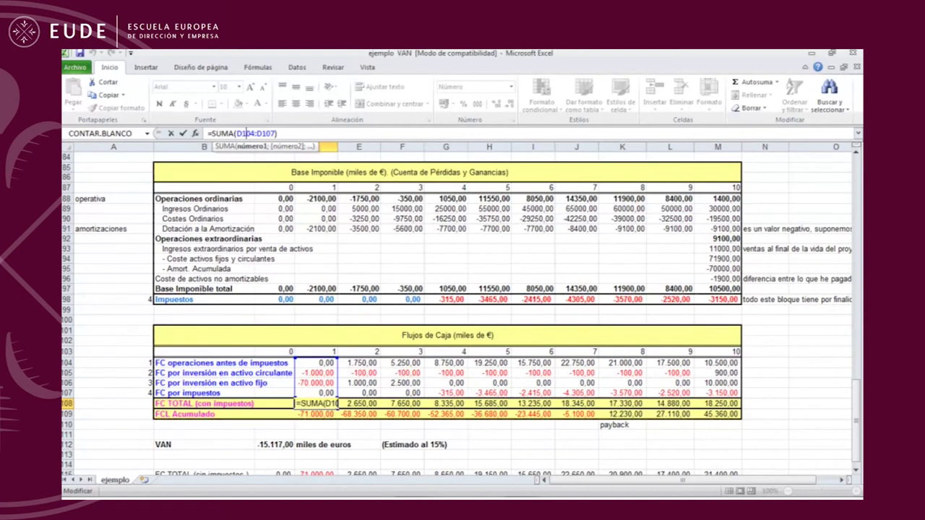
pyautogui.hotkey('ctrl', 'Return')
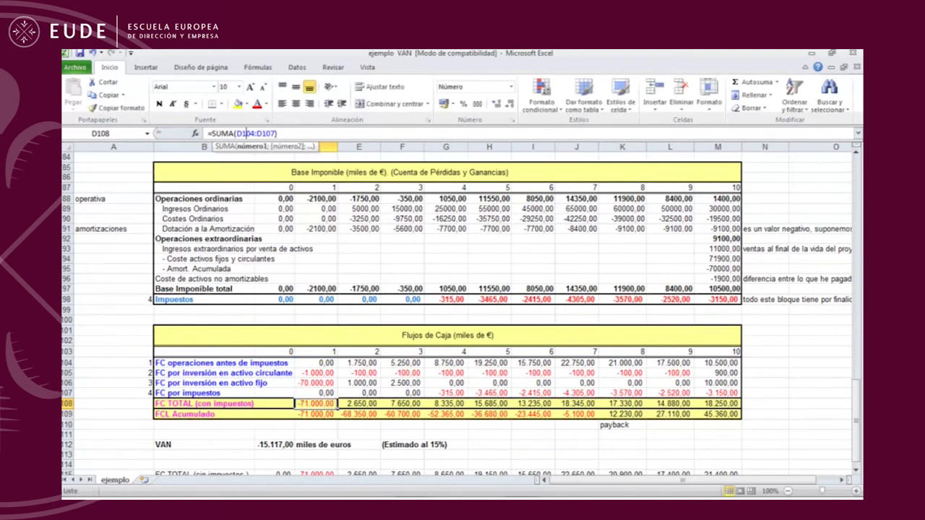
pyautogui.click(765, 414)
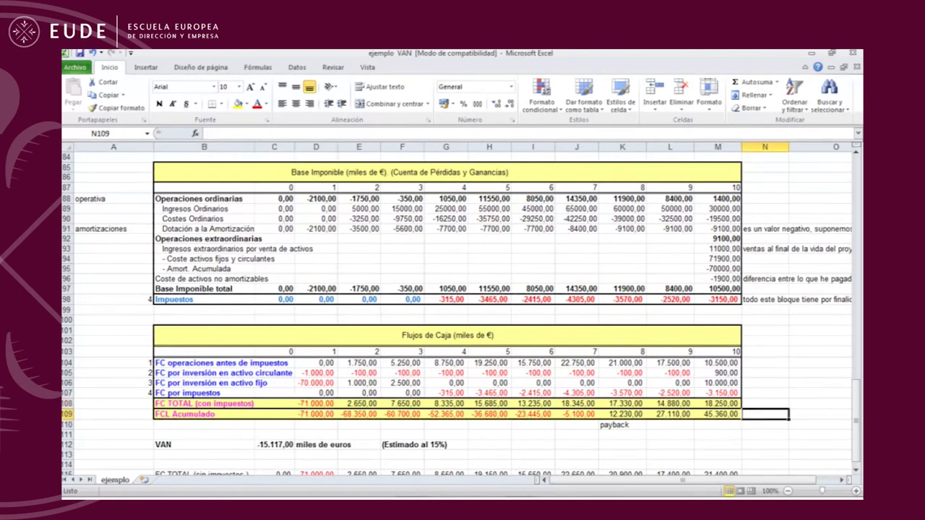
pyautogui.click(316, 404)
pyautogui.click(359, 404)
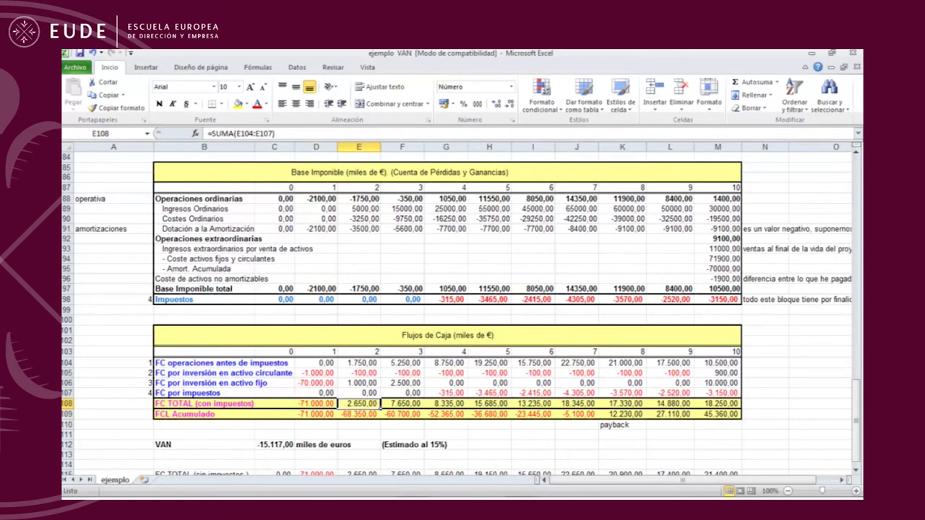
pyautogui.click(718, 403)
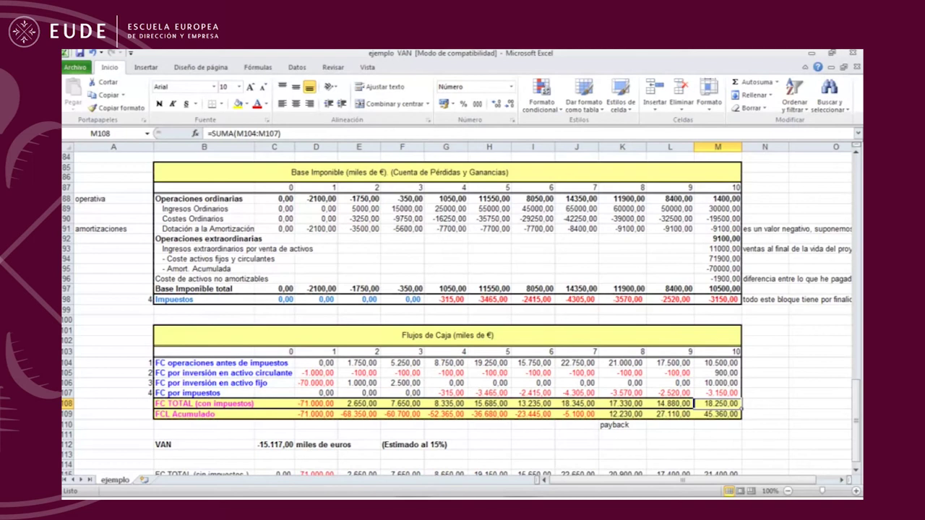
pyautogui.click(670, 404)
# - Review the after-tax VAN formula in C112, tracing its 15% rate and cash flow range D108:M108
pyautogui.scroll(-1, 670, 404)
pyautogui.click(275, 414)
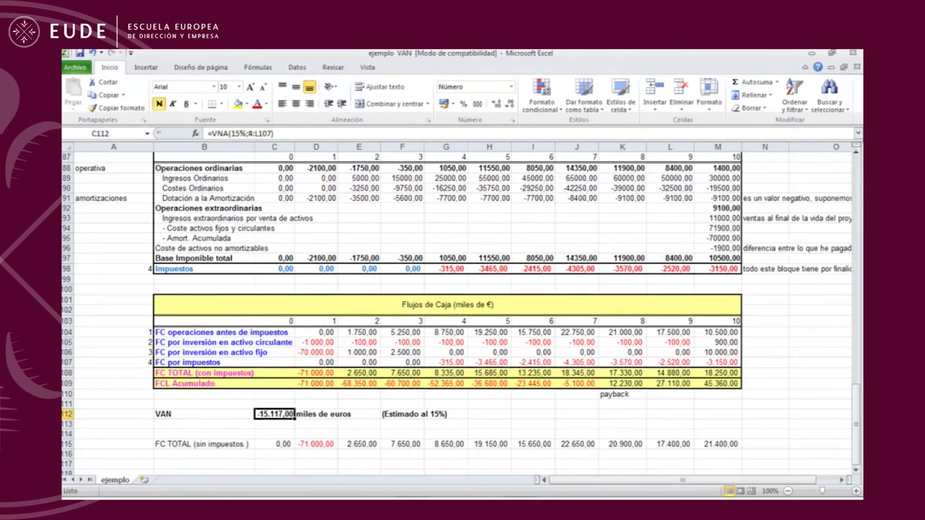
pyautogui.press('F2')
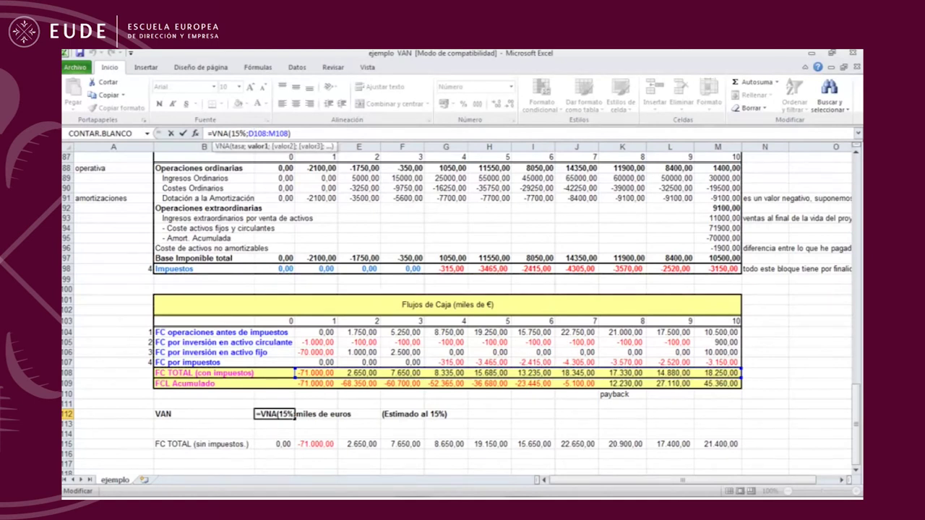
pyautogui.hotkey('ctrl', 'Return')
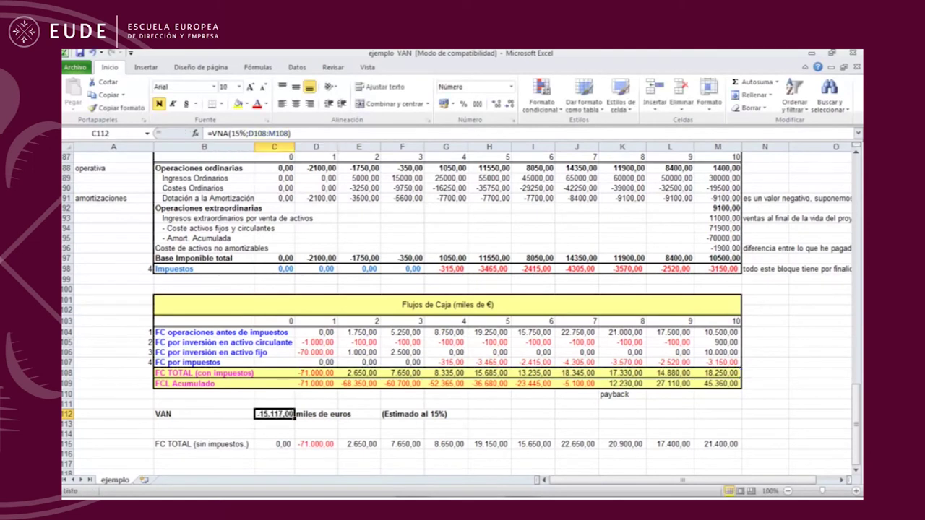
pyautogui.click(274, 404)
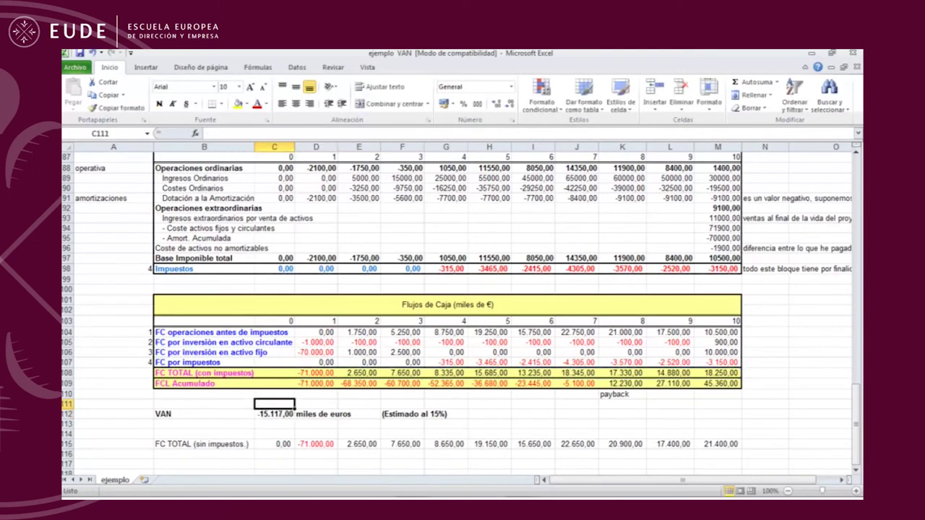
# - Highlight the tax flows G107:M107 and compare the after-tax VAN in C112 with the pre-tax VAN in C55
pyautogui.moveTo(444, 362); pyautogui.dragTo(723, 362)
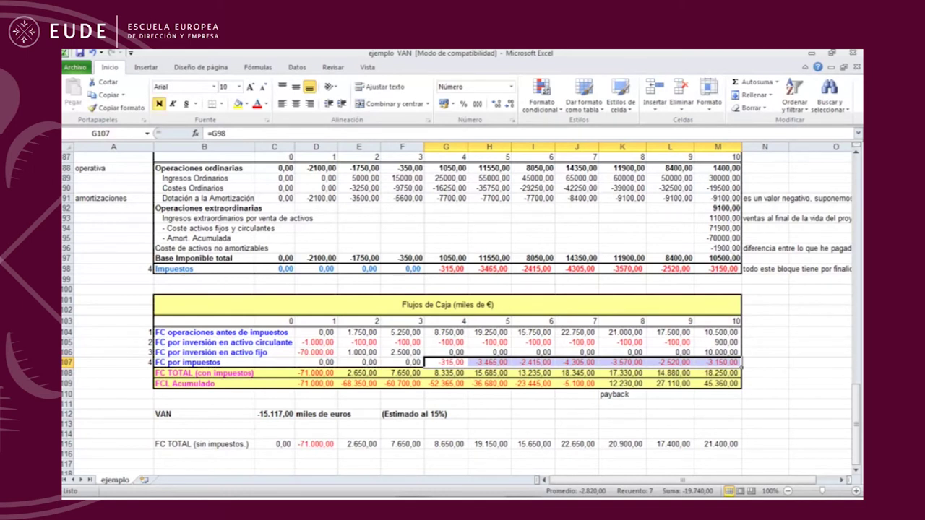
pyautogui.click(274, 414)
pyautogui.scroll(14, 274, 414)
pyautogui.click(275, 262)
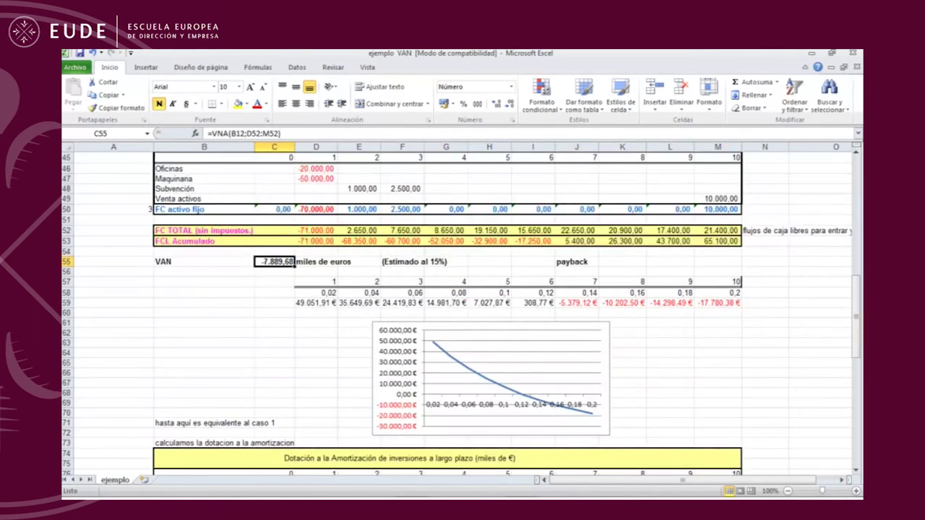
# - Insert seven blank rows above the FC TOTAL (sin impuestos) row and copy the period and rate rows D57:M58 to D115
pyautogui.scroll(-17, 463, 311)
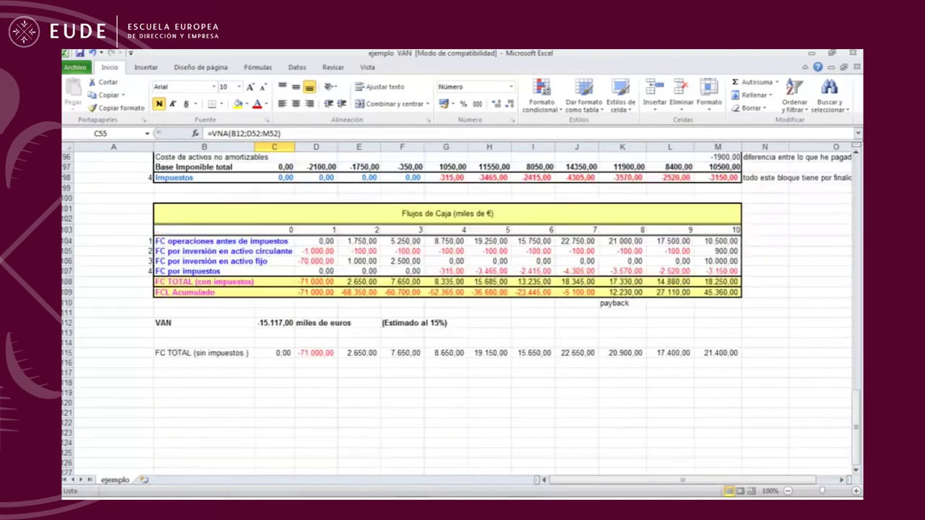
pyautogui.click(67, 343)
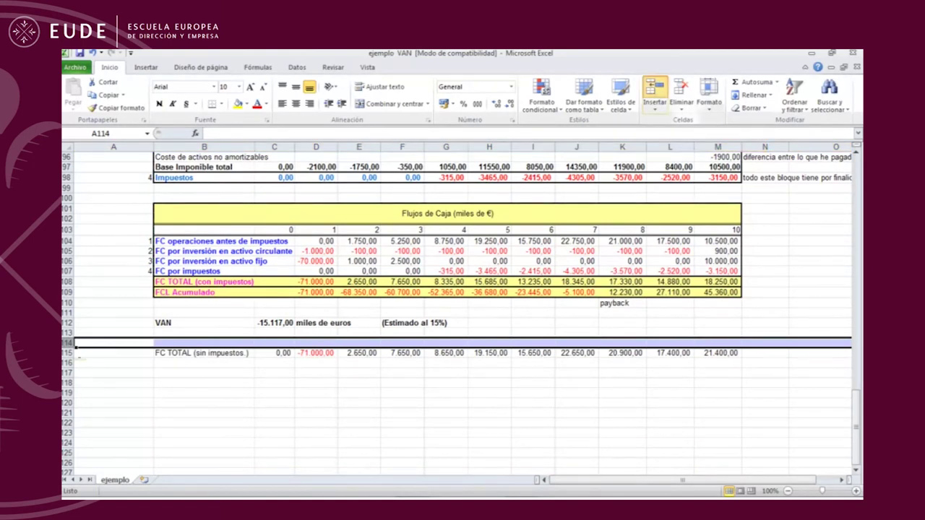
pyautogui.scroll(13, 462, 310)
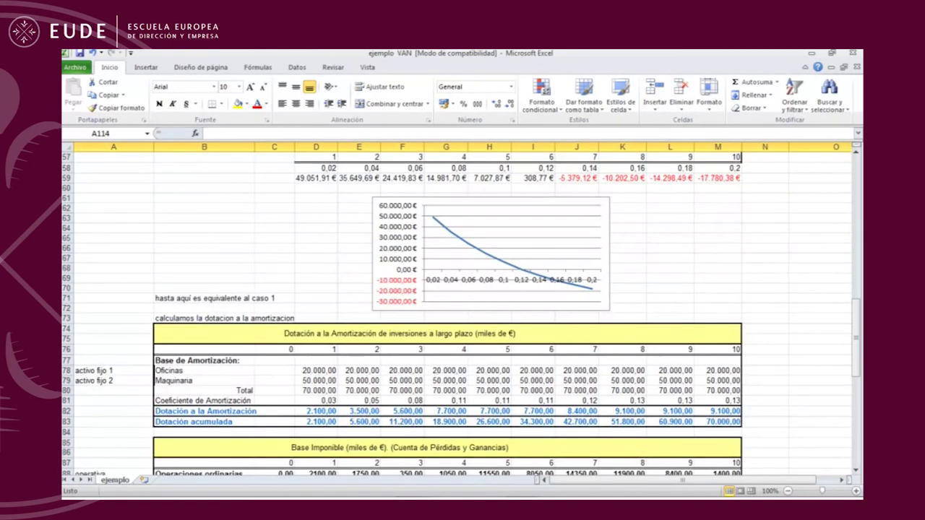
pyautogui.moveTo(316, 187); pyautogui.dragTo(722, 198)
pyautogui.hotkey('ctrl', 'c')
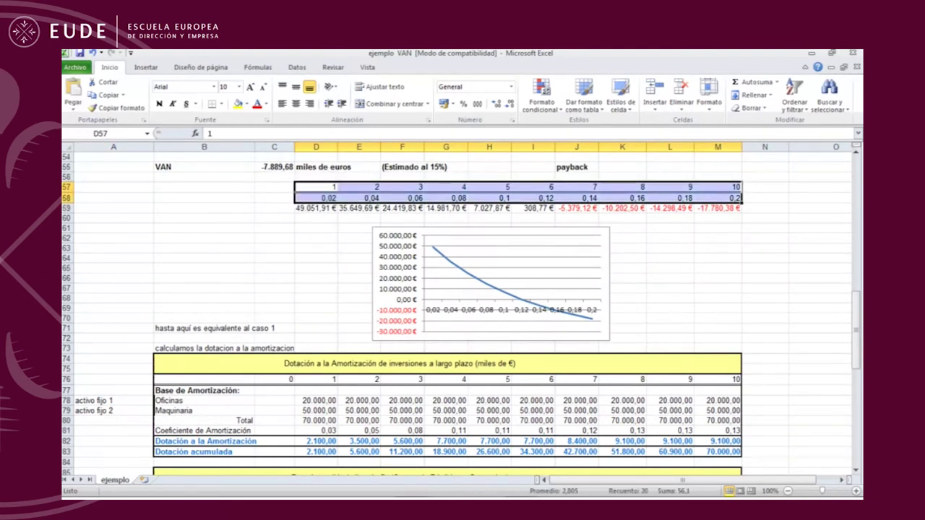
pyautogui.scroll(-15, 80, 323)
pyautogui.click(316, 322)
pyautogui.hotkey('ctrl', 'v')
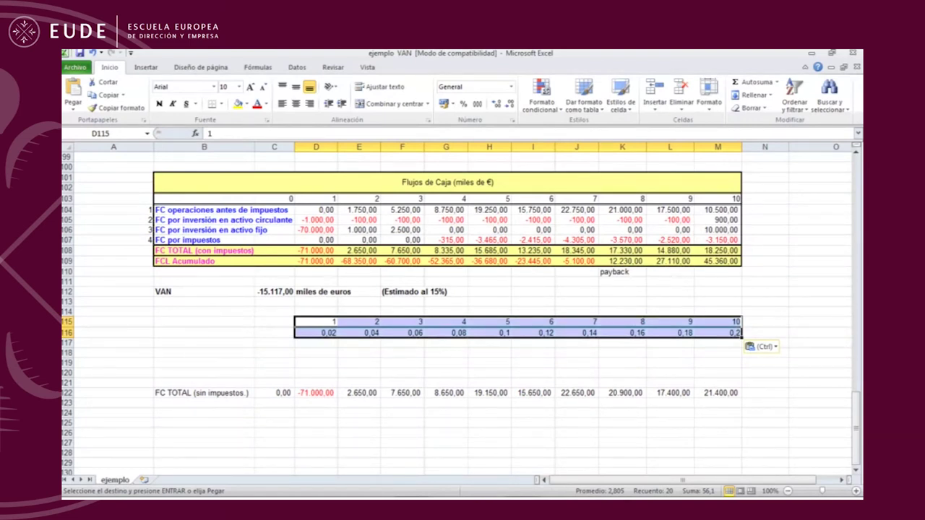
# - Insert eight more blank rows at row 118 and place an empty line chart beneath the copied rate table
pyautogui.click(67, 353)
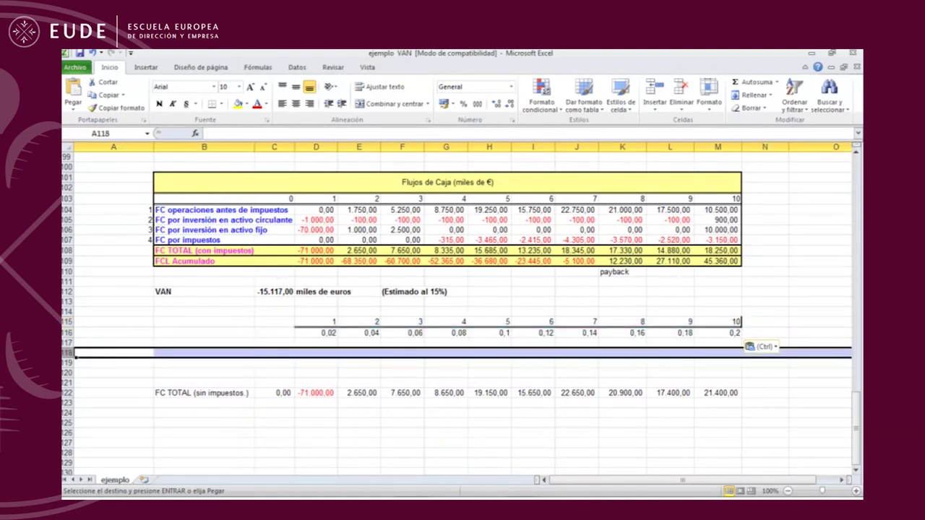
pyautogui.click(654, 88)
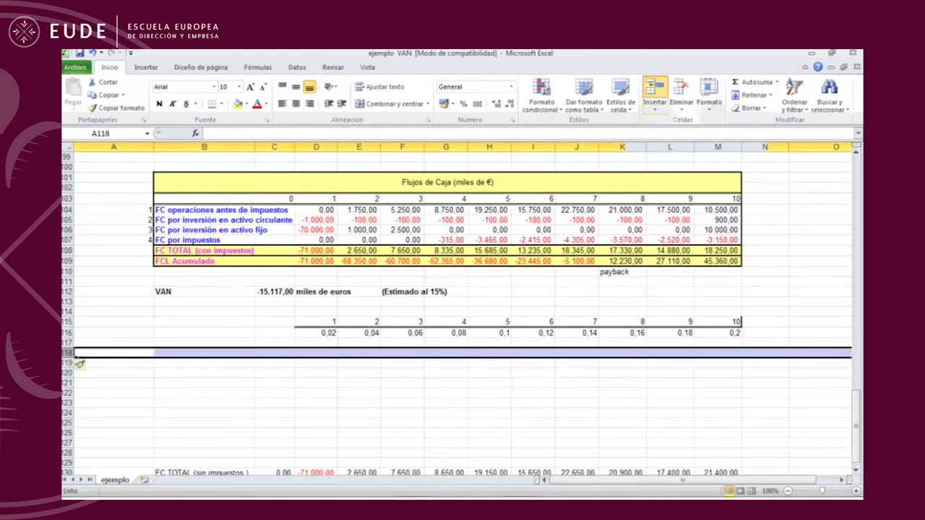
pyautogui.moveTo(274, 403); pyautogui.dragTo(275, 394)
pyautogui.click(146, 67)
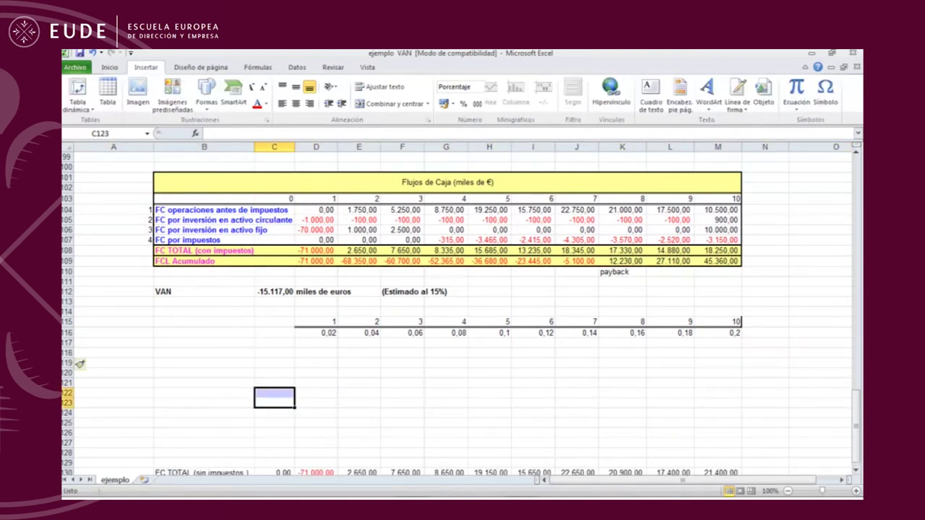
pyautogui.hotkey('alt', 'F1')
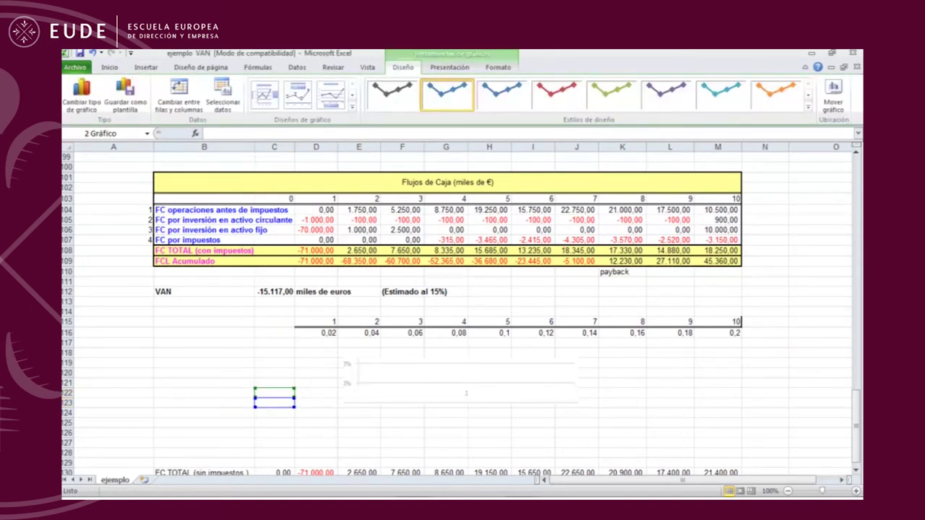
pyautogui.scroll(-4, 463, 311)
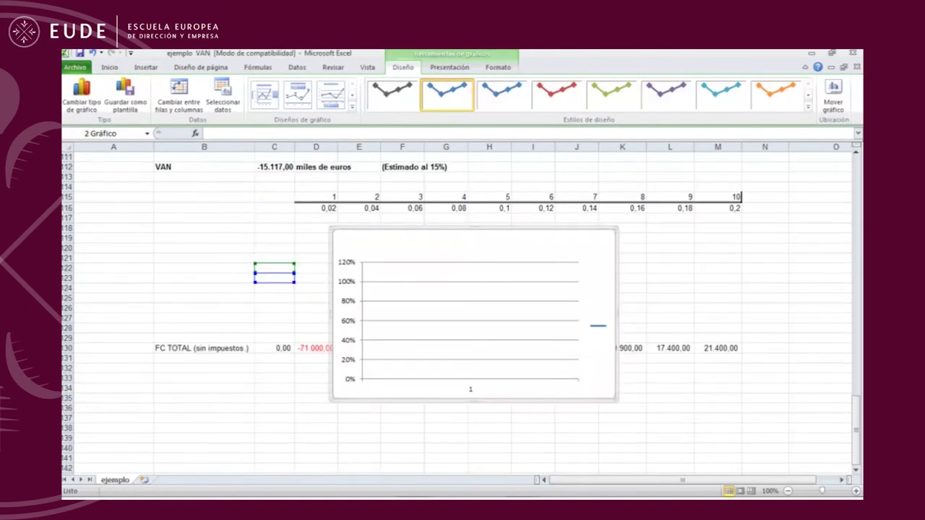
pyautogui.moveTo(413, 240); pyautogui.dragTo(461, 240)
pyautogui.rightClick(434, 232)
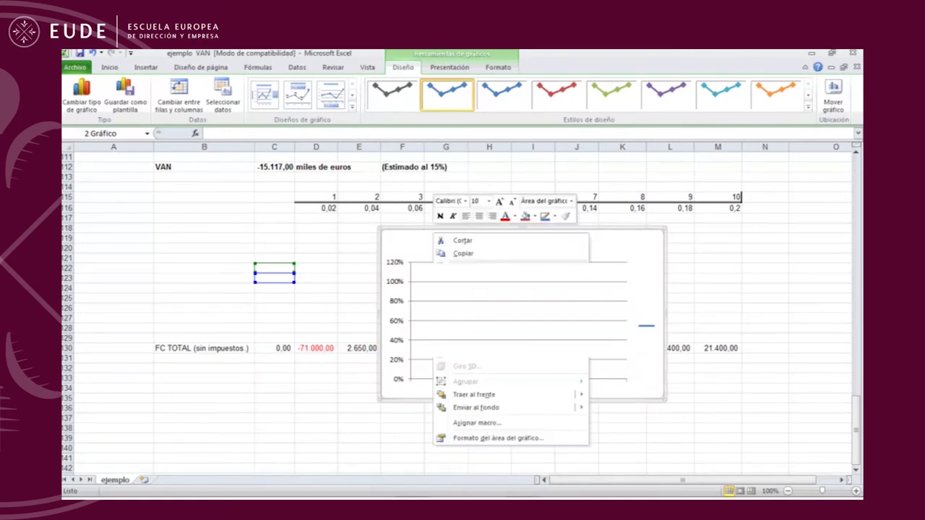
pyautogui.click(476, 340)
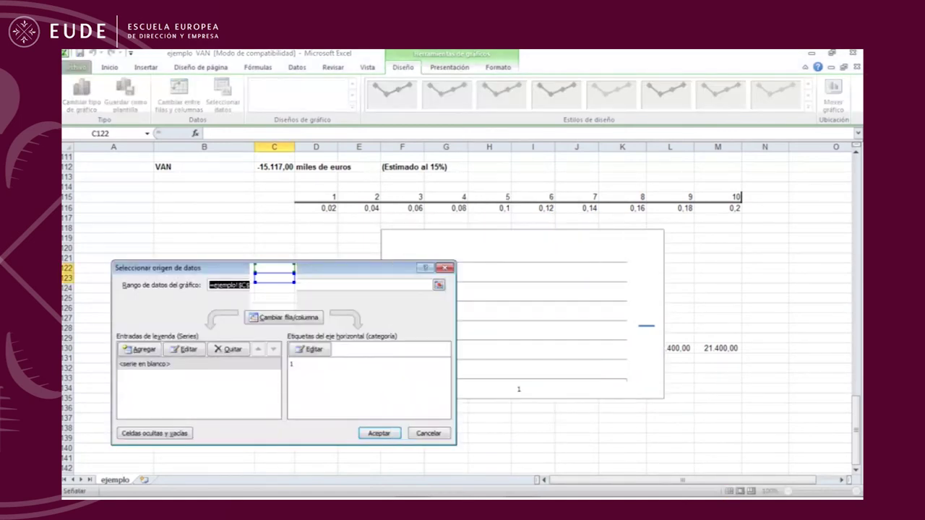
pyautogui.click(185, 349)
pyautogui.click(306, 368)
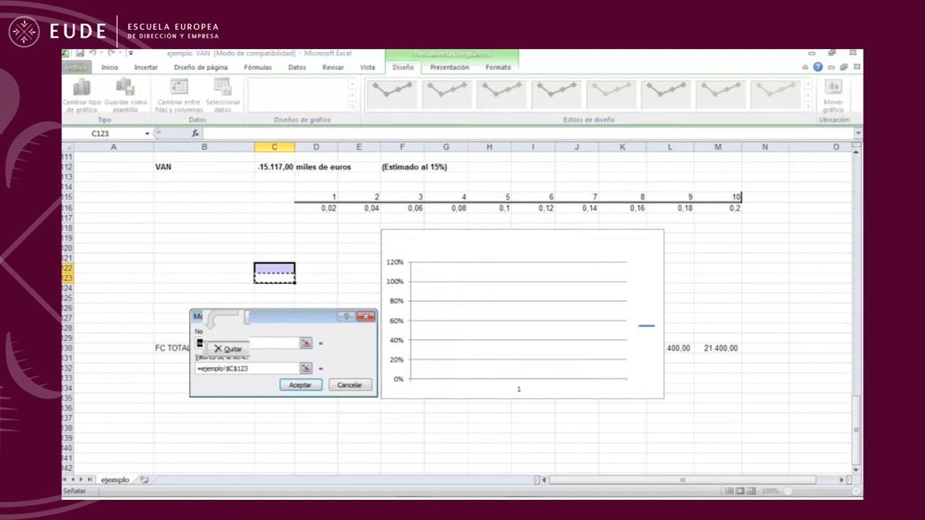
pyautogui.scroll(3, 462, 304)
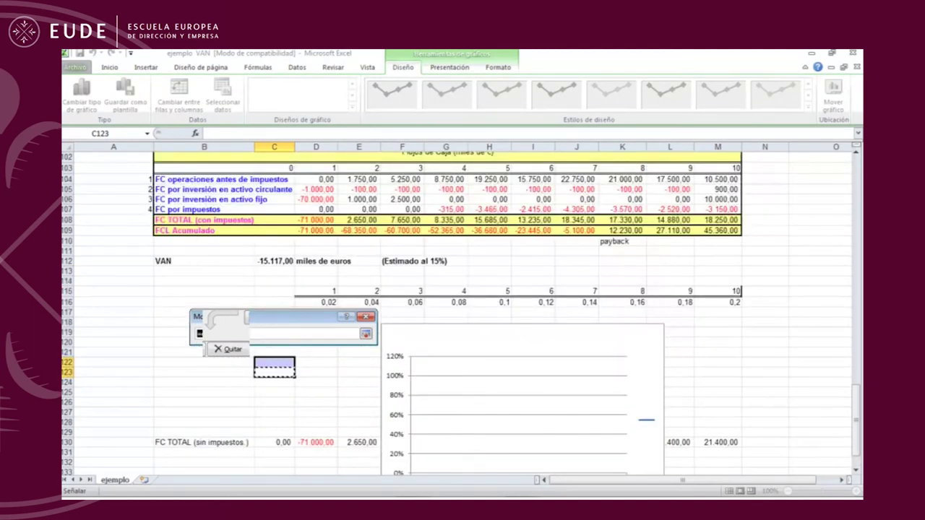
pyautogui.moveTo(315, 219); pyautogui.dragTo(318, 221)
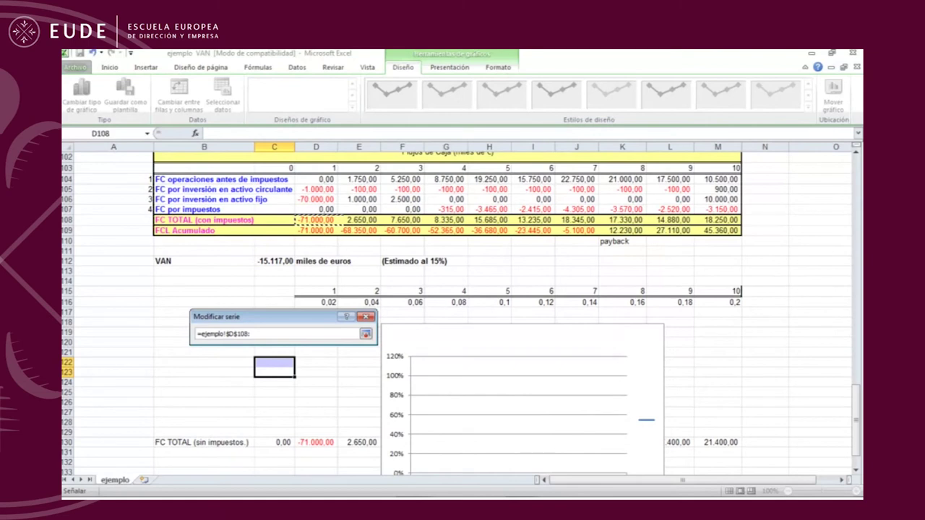
pyautogui.moveTo(316, 219); pyautogui.dragTo(717, 220)
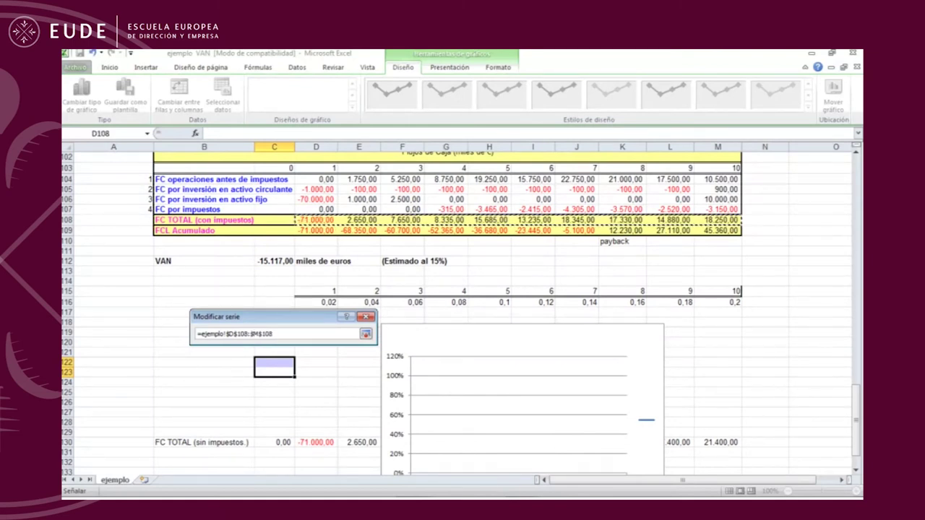
pyautogui.click(367, 317)
pyautogui.press('Escape')
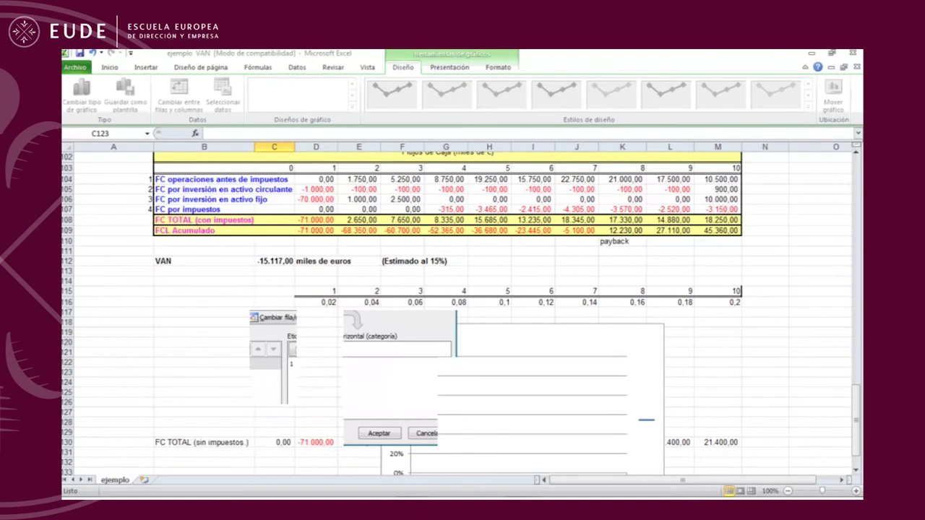
pyautogui.click(489, 271)
# - Write the formula +van(15%;D108:M108) in D117, under the 0,02 rate
pyautogui.click(316, 313)
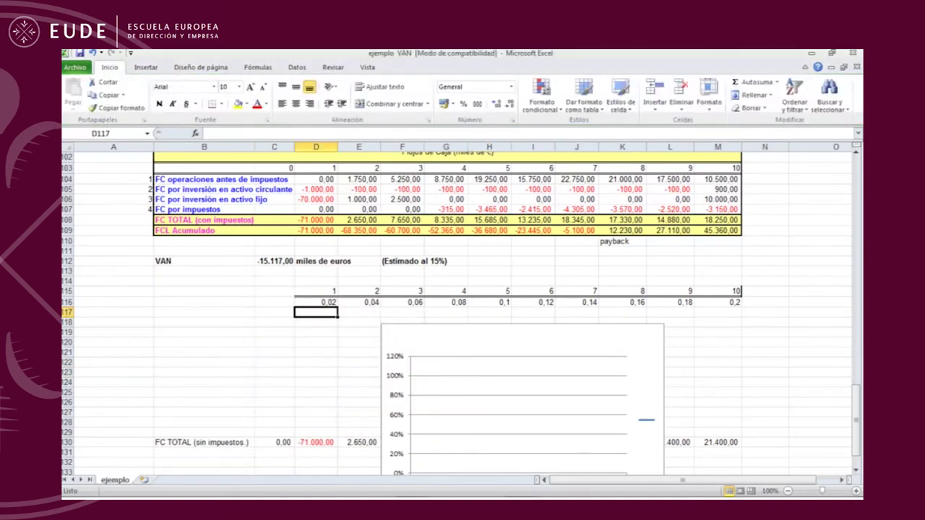
pyautogui.write('+van')
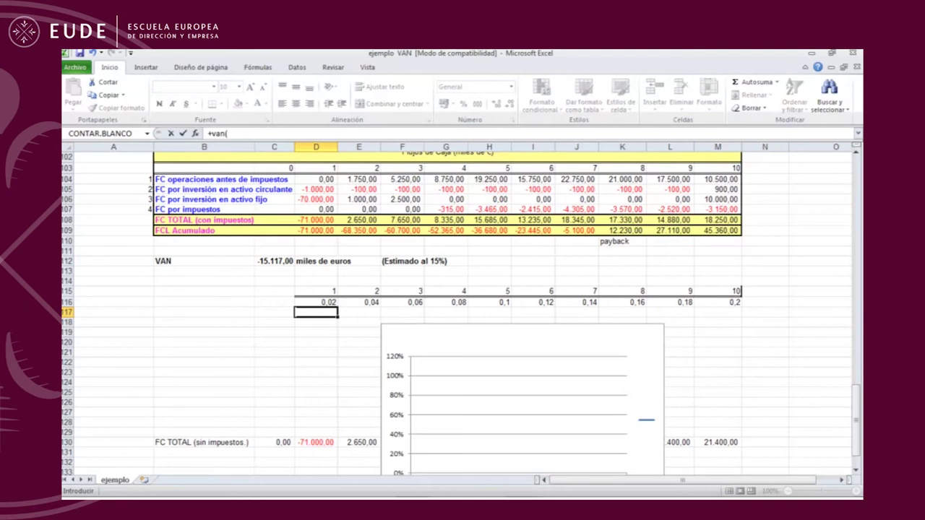
pyautogui.write('(15%')
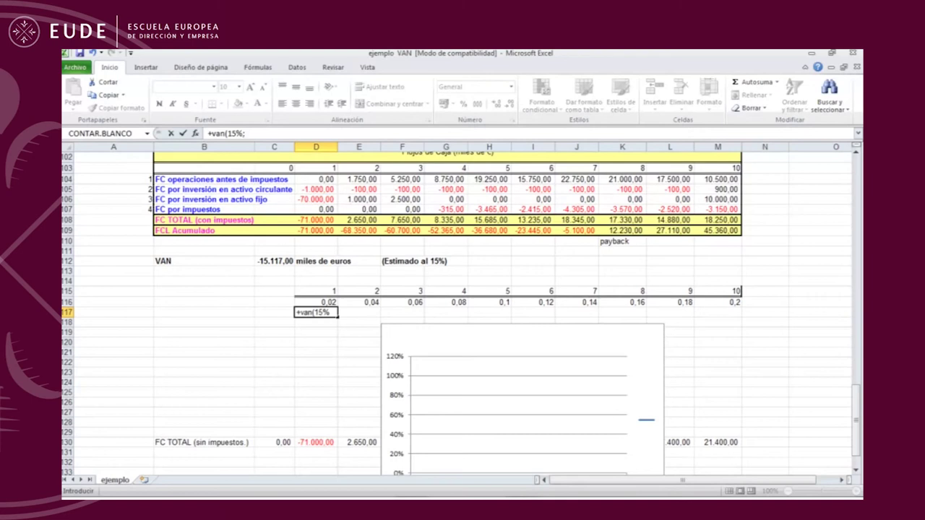
pyautogui.write(';')
pyautogui.click(296, 221)
pyautogui.moveTo(315, 220); pyautogui.dragTo(717, 220)
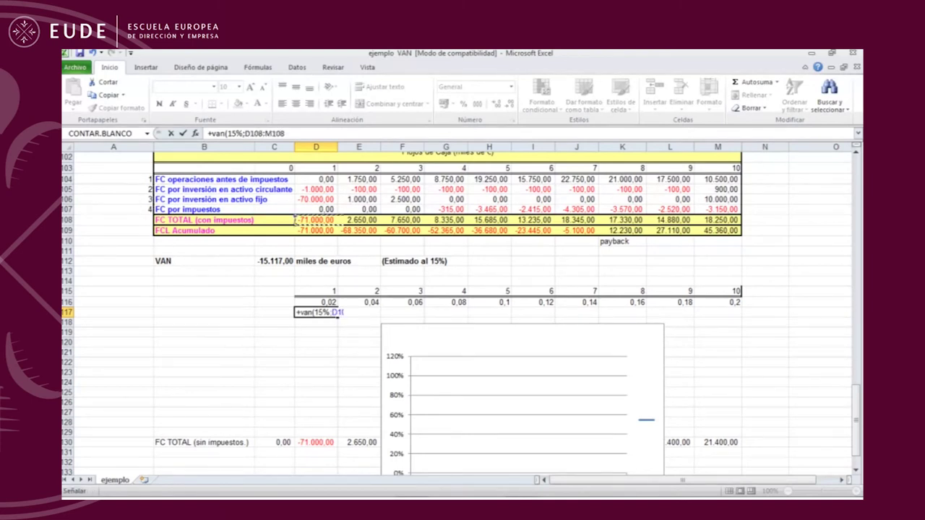
pyautogui.write(')')
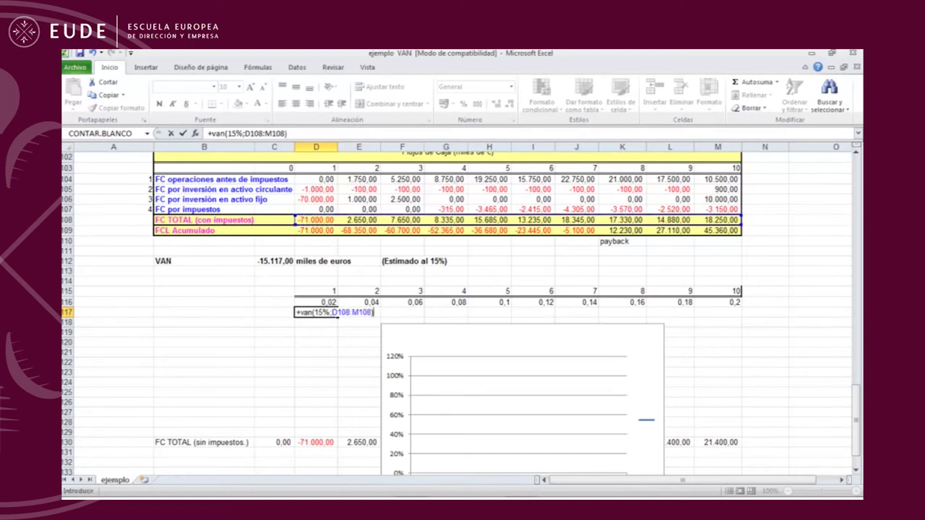
# - Make the cash flow range in the D117 formula absolute as $D$108:$M$108 and commit it
pyautogui.press('F2')
pyautogui.press('F4')
pyautogui.press('F4')
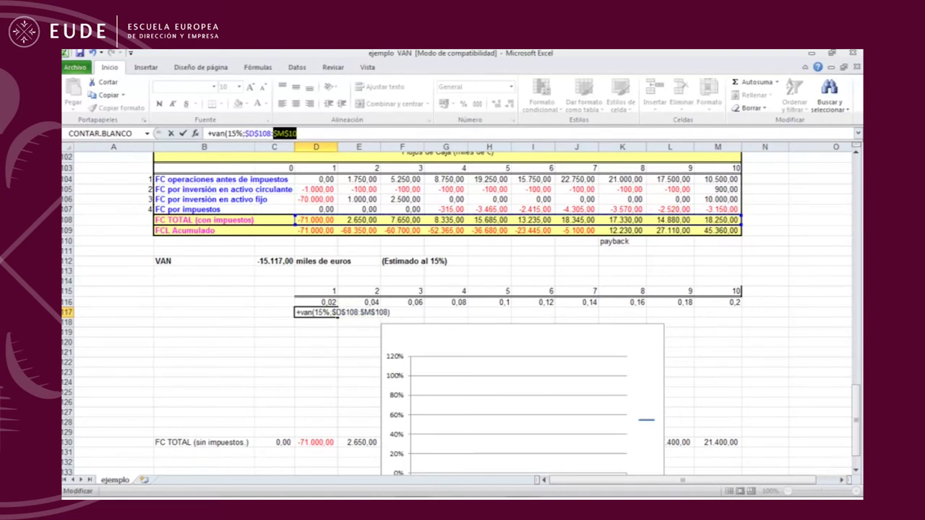
pyautogui.press('Return')
pyautogui.click(315, 312)
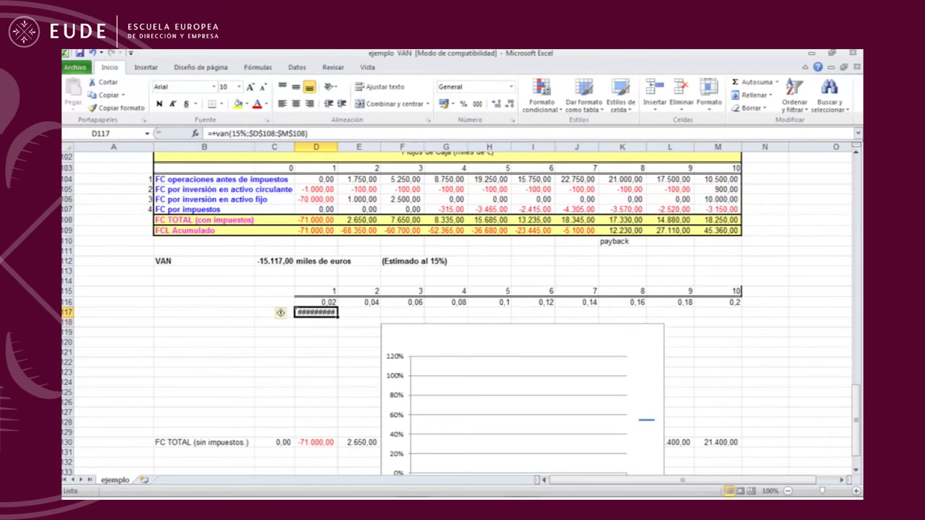
# - Widen columns D to M, fill the D117 formula across to M117, and fit column D to its contents
pyautogui.moveTo(316, 168); pyautogui.dragTo(722, 471)
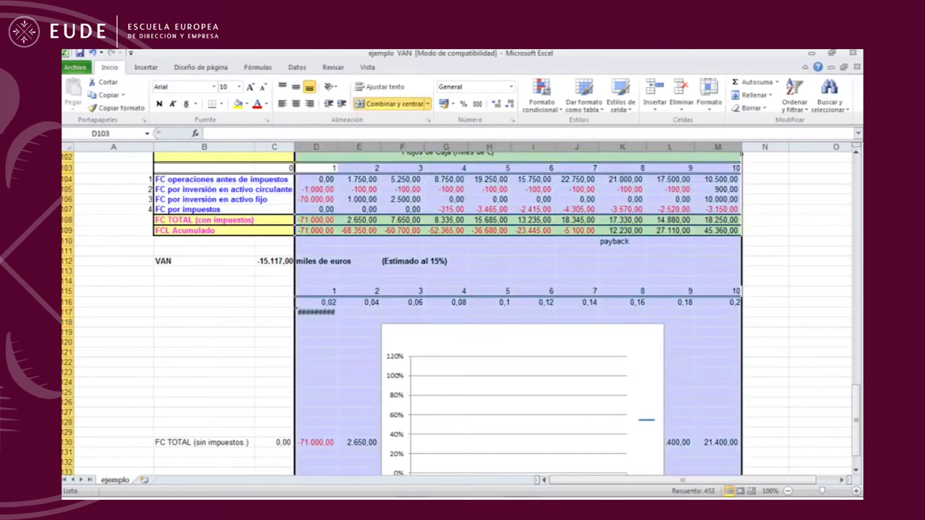
pyautogui.moveTo(741, 153); pyautogui.dragTo(777, 153)
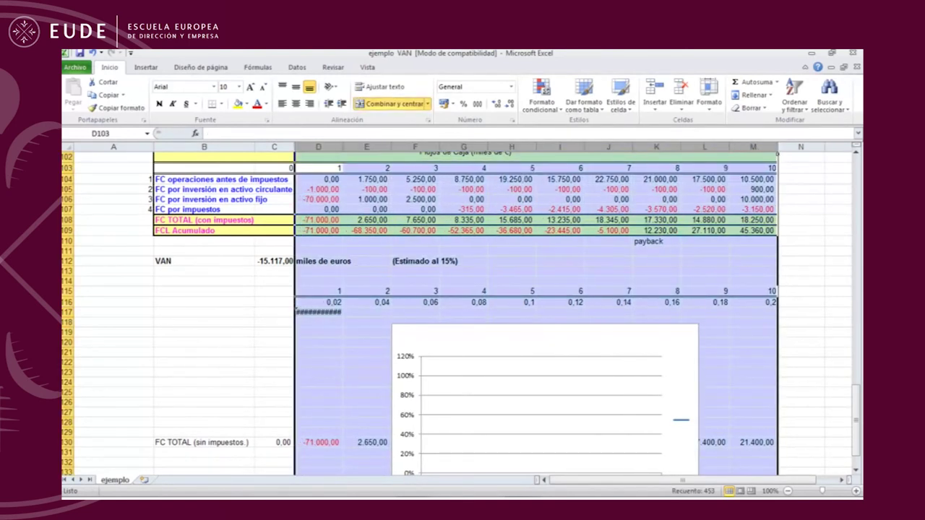
pyautogui.click(318, 313)
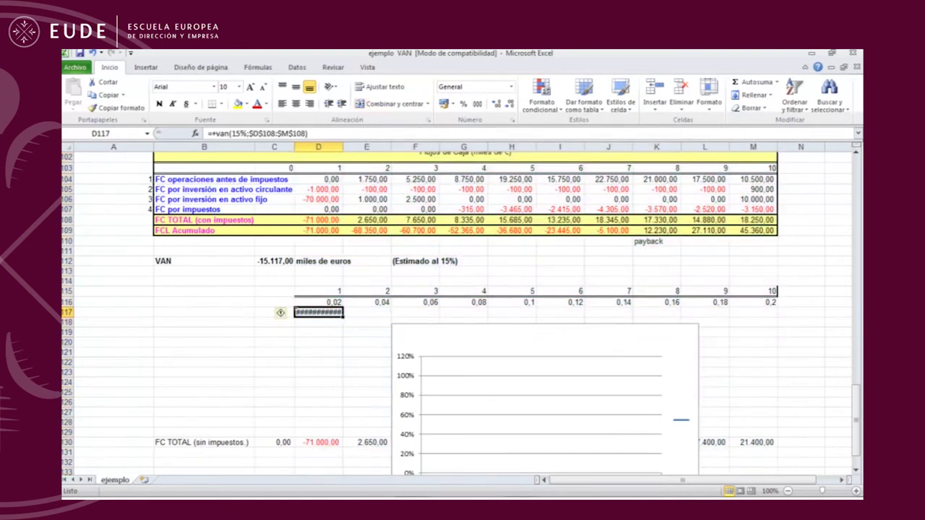
pyautogui.moveTo(344, 317); pyautogui.dragTo(783, 323)
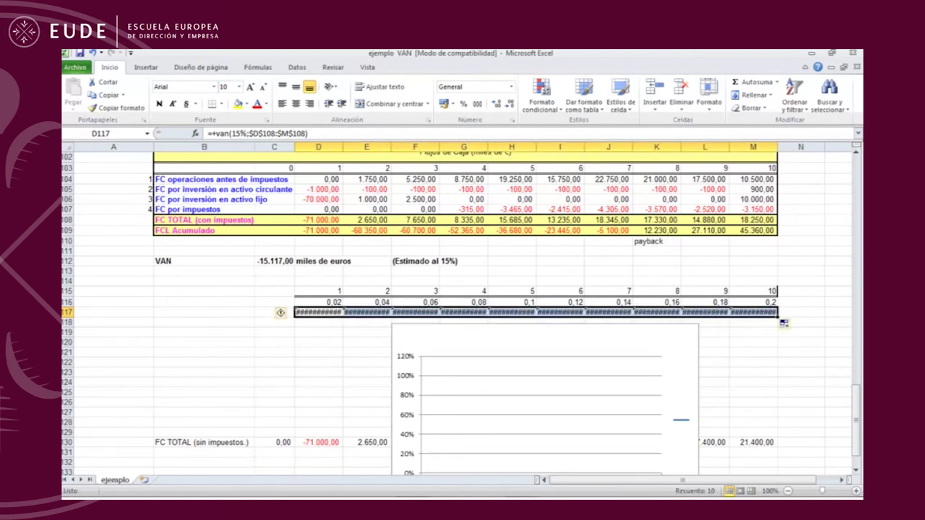
pyautogui.doubleClick(342, 146)
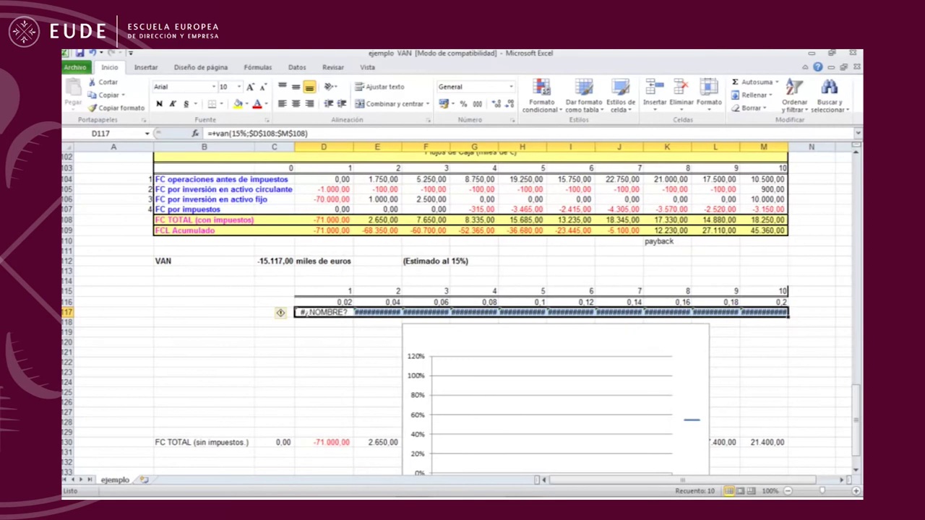
# - Replace the fixed 15% in the D117 formula with a reference to the tasa actualizacion cell B12
pyautogui.click(323, 313)
pyautogui.click(233, 134)
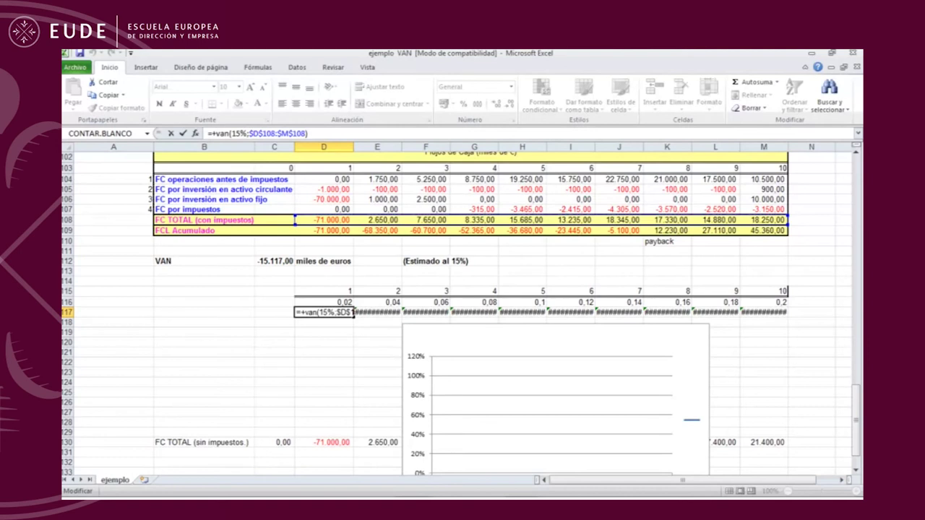
pyautogui.press('BackSpace')
pyautogui.press('BackSpace')
pyautogui.press('BackSpace')
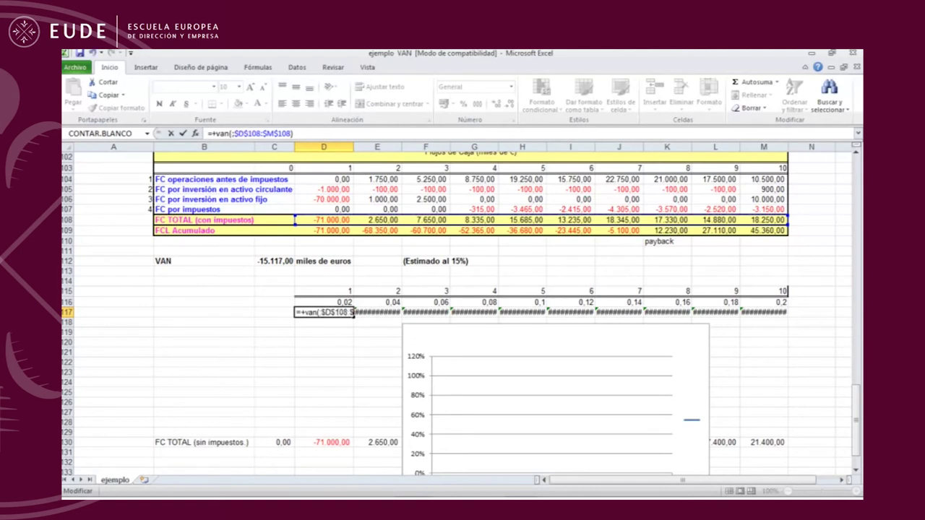
pyautogui.scroll(20, 462, 311)
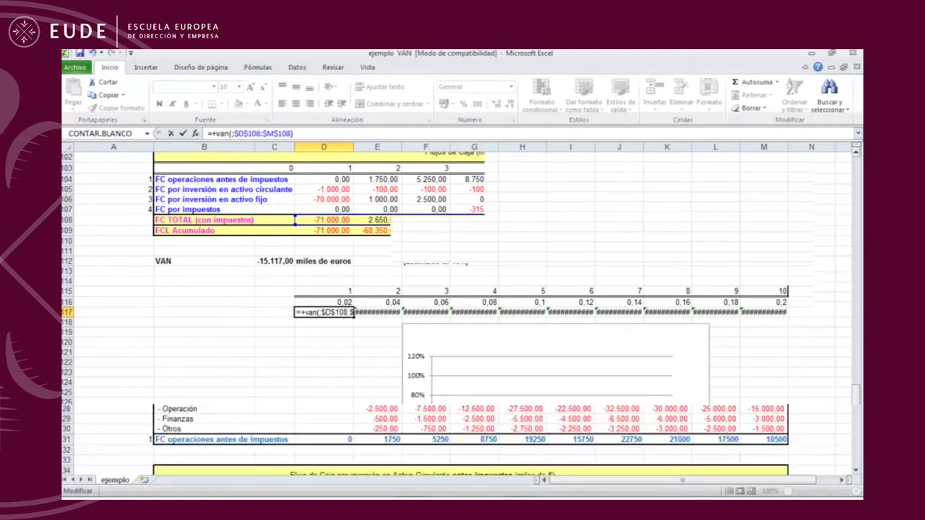
pyautogui.click(214, 247)
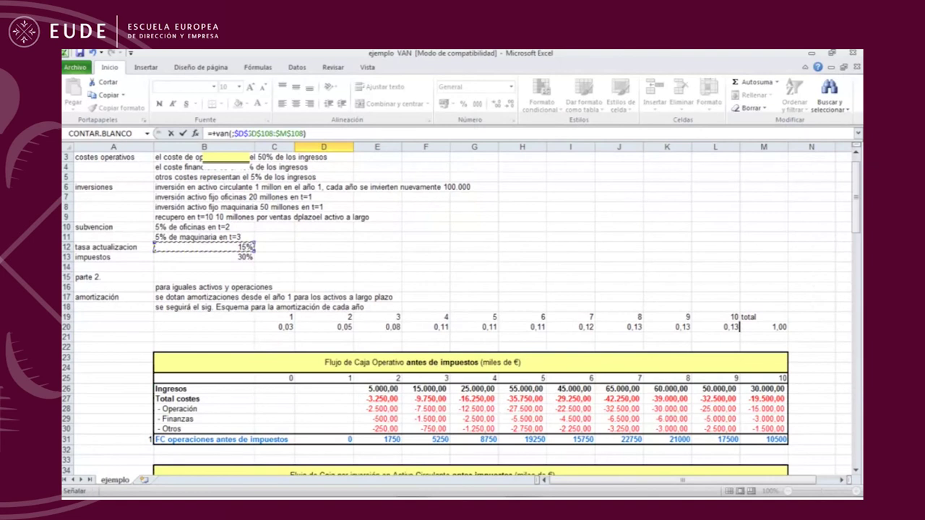
pyautogui.press('Return')
pyautogui.scroll(-5, 463, 311)
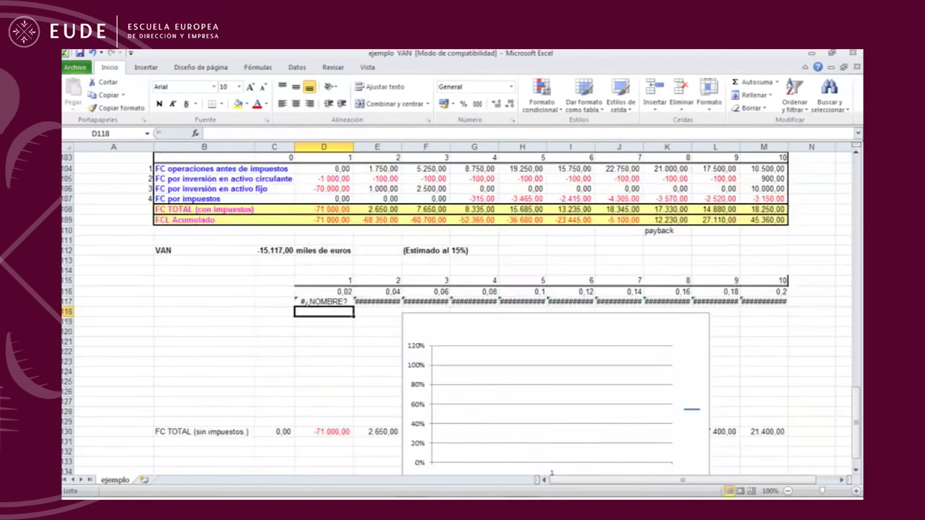
# - Correct the function name in the D117 formula to VNA and fill the formula across to M117
pyautogui.click(324, 302)
pyautogui.click(229, 134)
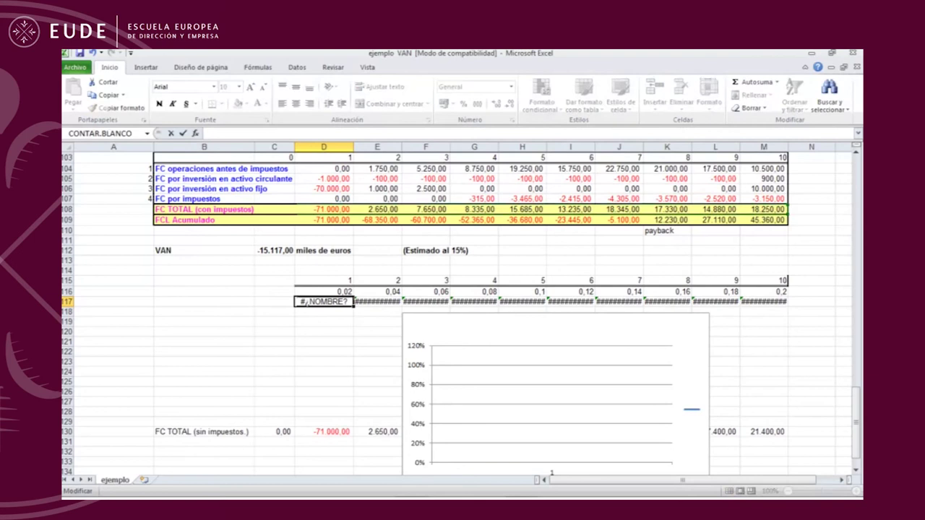
pyautogui.press('BackSpace')
pyautogui.press('BackSpace')
pyautogui.write('na')
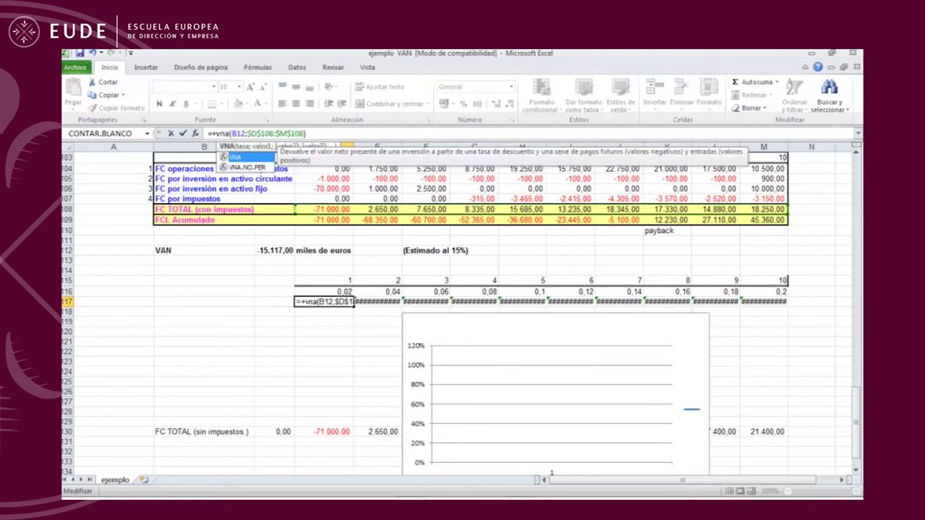
pyautogui.moveTo(354, 307); pyautogui.dragTo(767, 303)
pyautogui.click(763, 332)
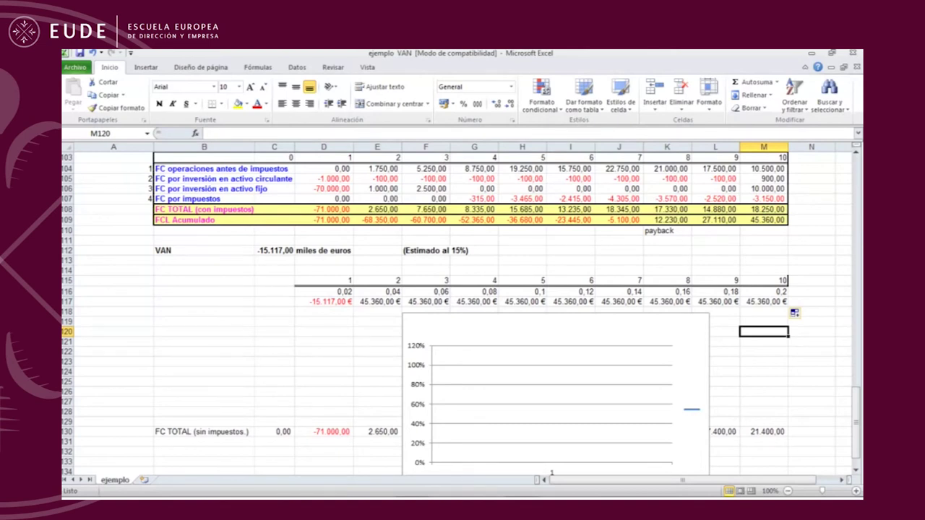
# - Compare the formulas in D117 and M117 to check which rate cell each one references
pyautogui.click(275, 302)
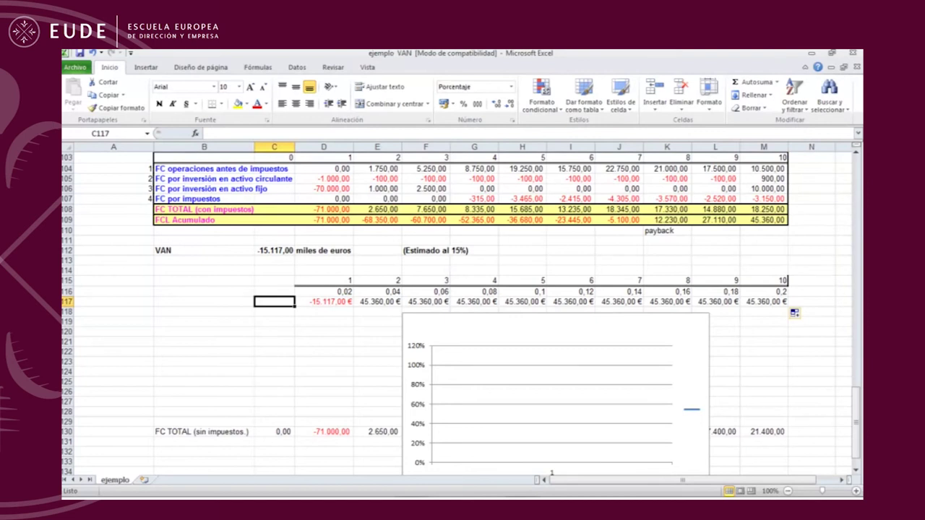
pyautogui.click(324, 302)
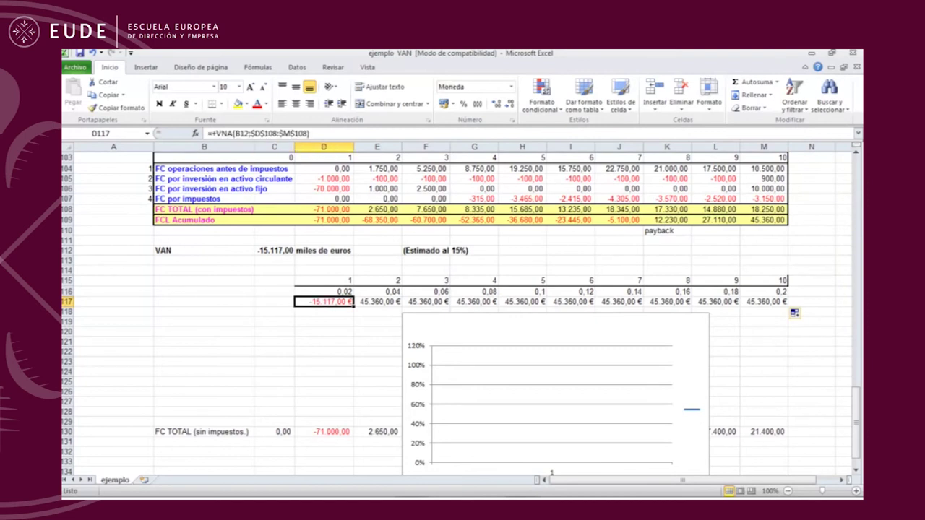
pyautogui.press('F2')
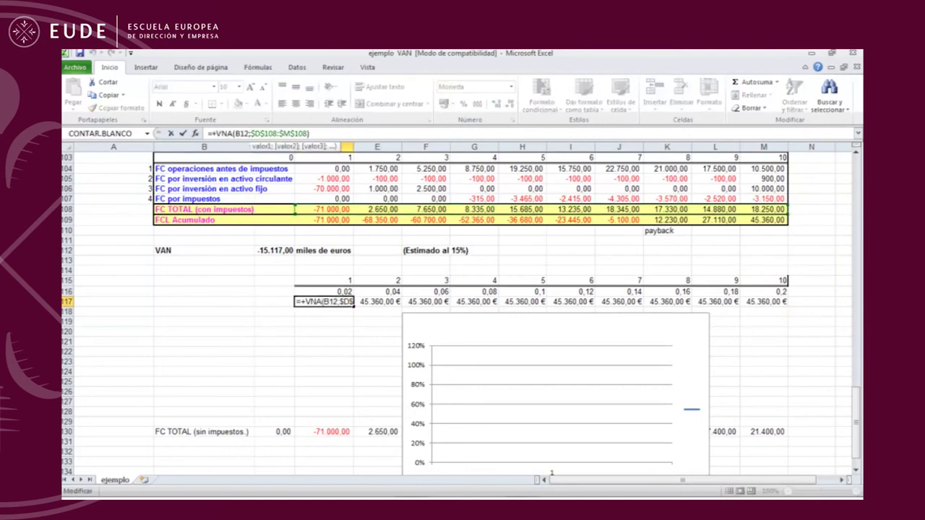
pyautogui.press('Escape')
pyautogui.click(763, 302)
pyautogui.press('F2')
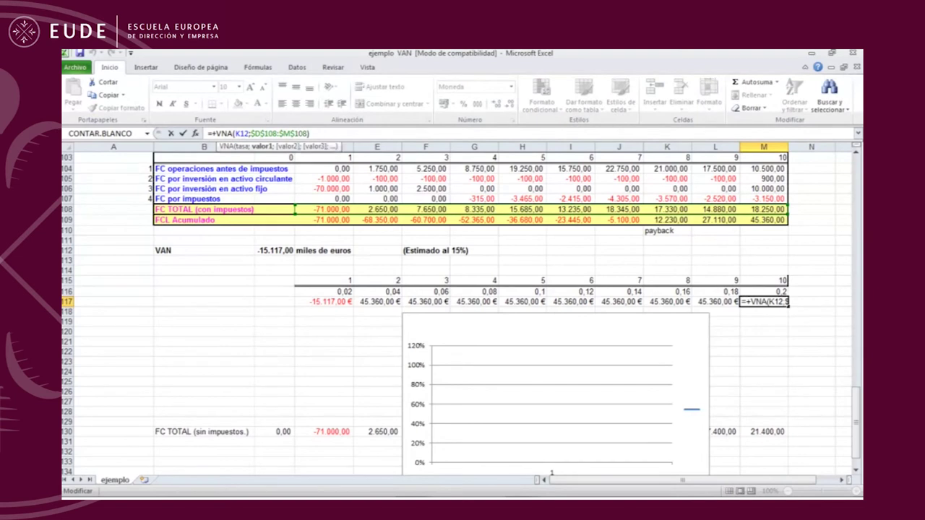
pyautogui.hotkey('ctrl', 'Return')
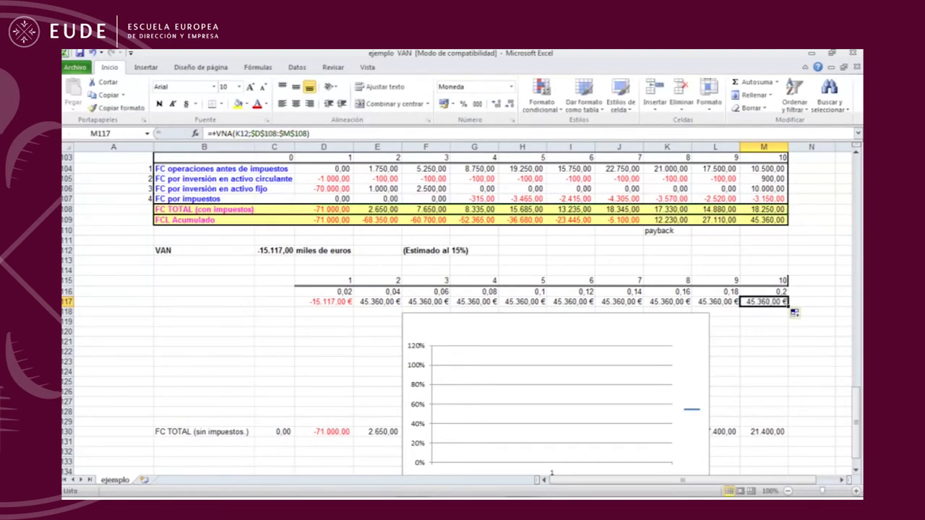
pyautogui.click(324, 302)
pyautogui.click(244, 134)
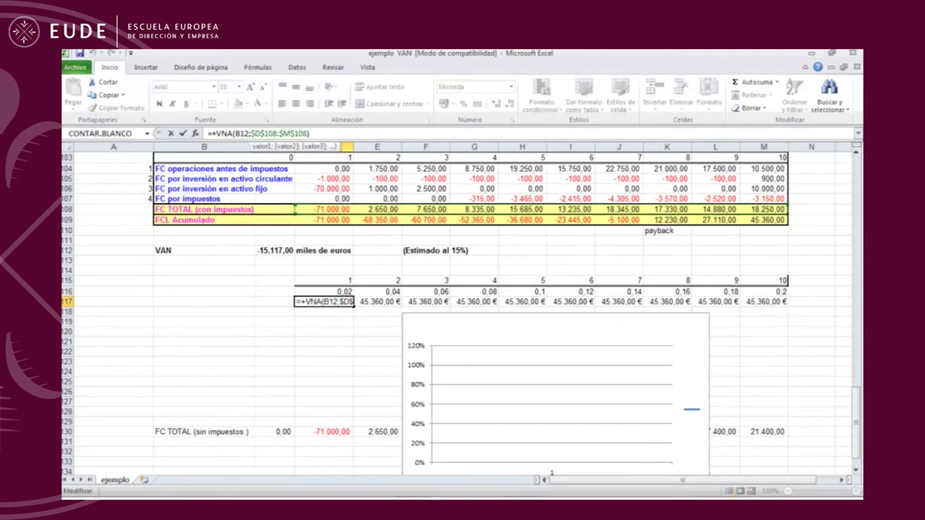
pyautogui.hotkey('ctrl', 'Return')
# - Move the empty chart down slightly so that it starts at about row 120
pyautogui.click(555, 390)
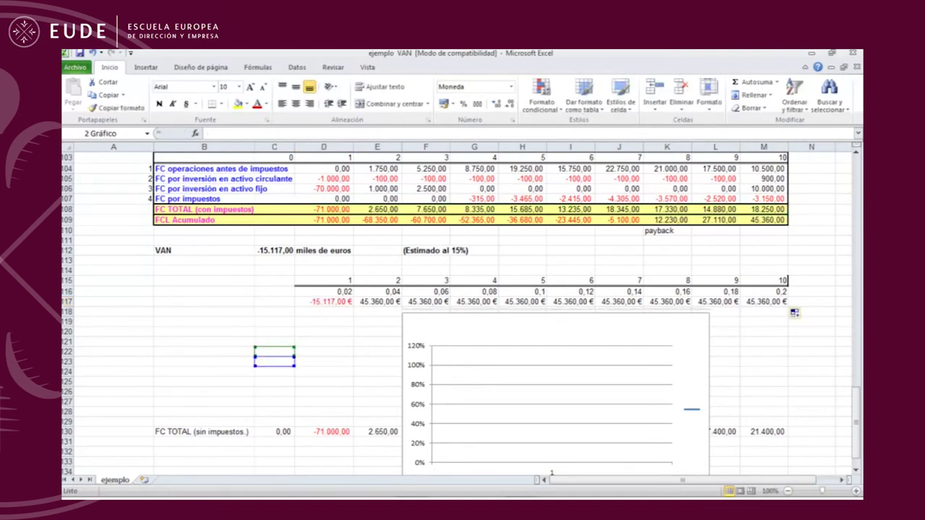
pyautogui.moveTo(555, 329); pyautogui.dragTo(553, 347)
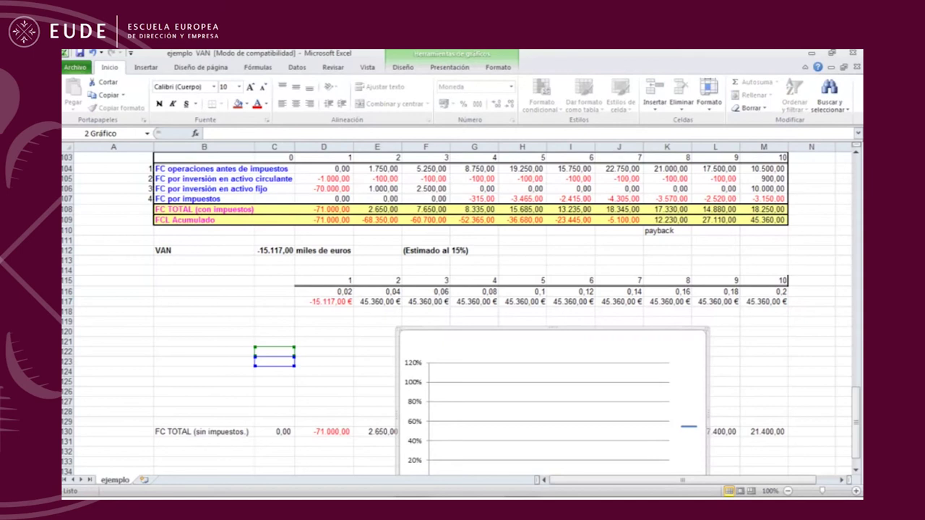
pyautogui.press('Delete')
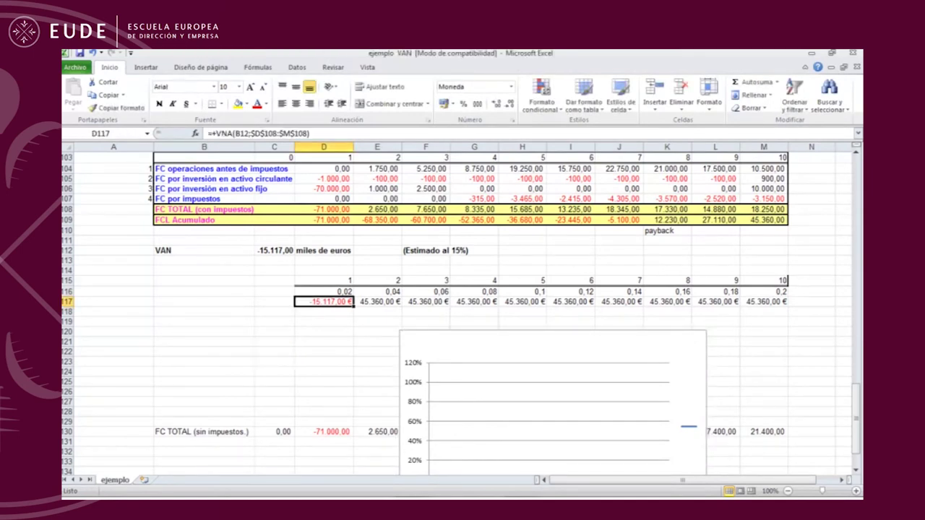
# - Replace the B12 rate reference in the D117 formula with D116, the rate directly above it
pyautogui.press('F2')
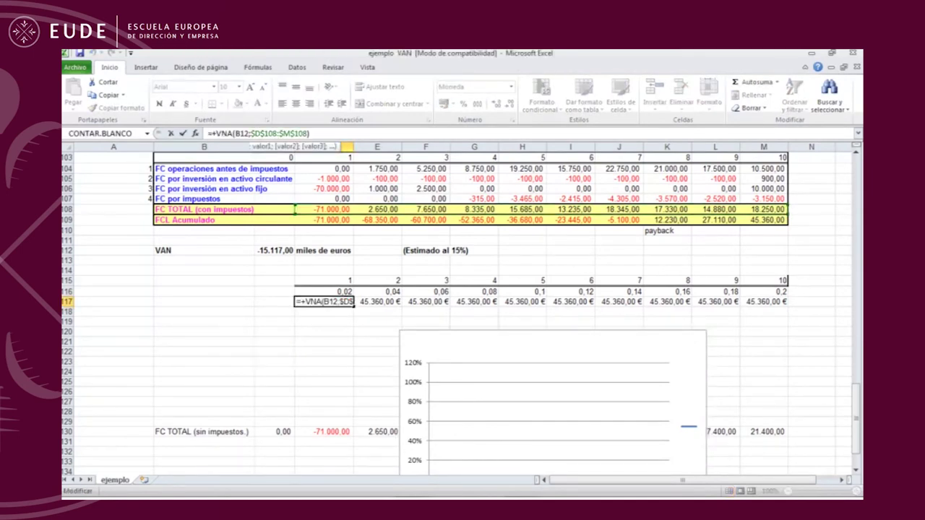
pyautogui.press('BackSpace')
pyautogui.press('BackSpace')
pyautogui.press('BackSpace')
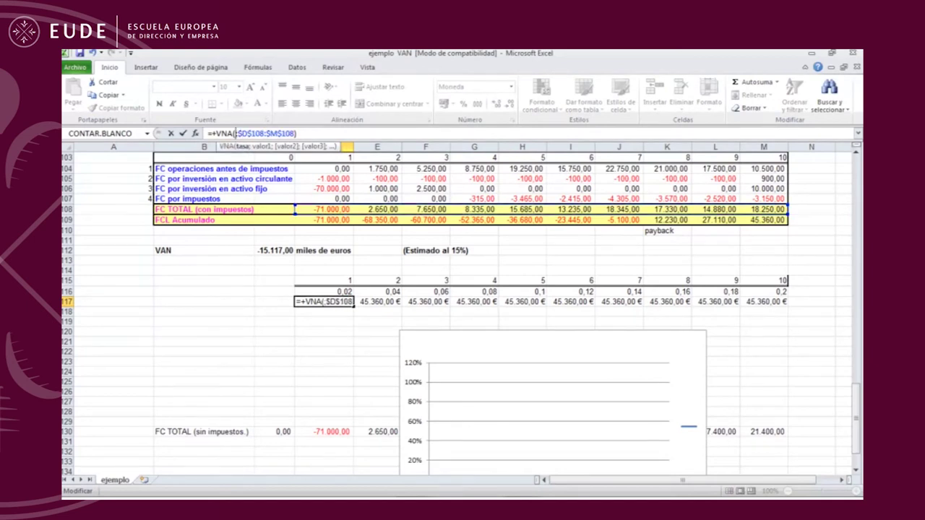
pyautogui.click(324, 292)
pyautogui.press('Return')
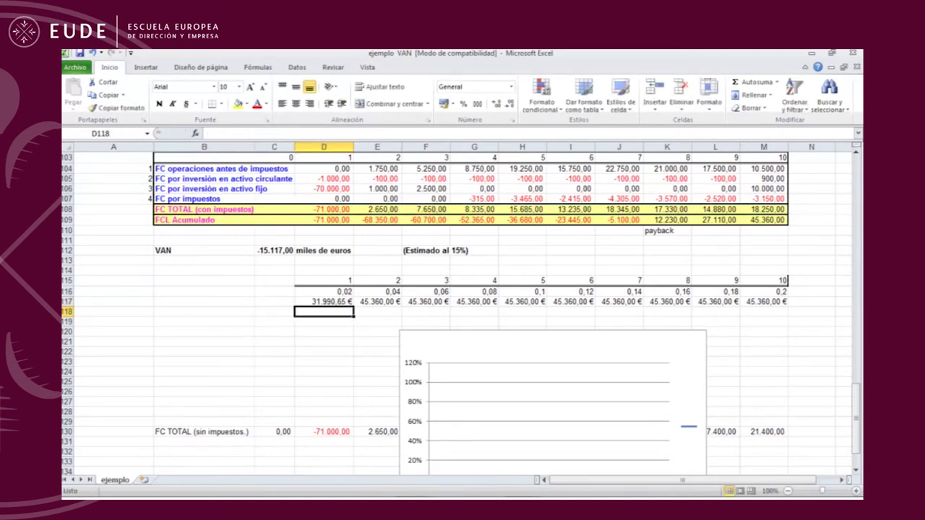
# - Fill the corrected D117 formula across to M117 so each column uses its own rate from row 116
pyautogui.click(324, 302)
pyautogui.moveTo(353, 305); pyautogui.dragTo(669, 304)
pyautogui.moveTo(766, 304); pyautogui.dragTo(766, 304)
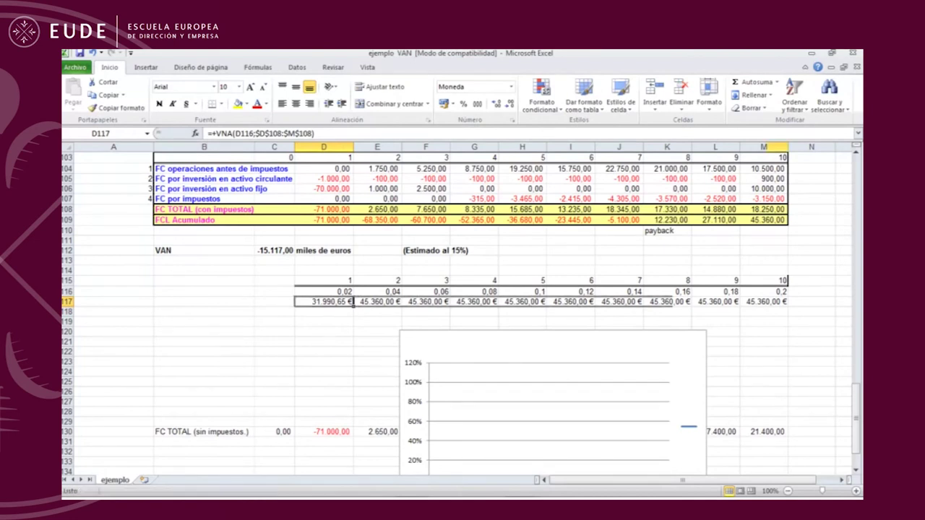
pyautogui.click(764, 331)
pyautogui.moveTo(325, 292); pyautogui.dragTo(766, 291)
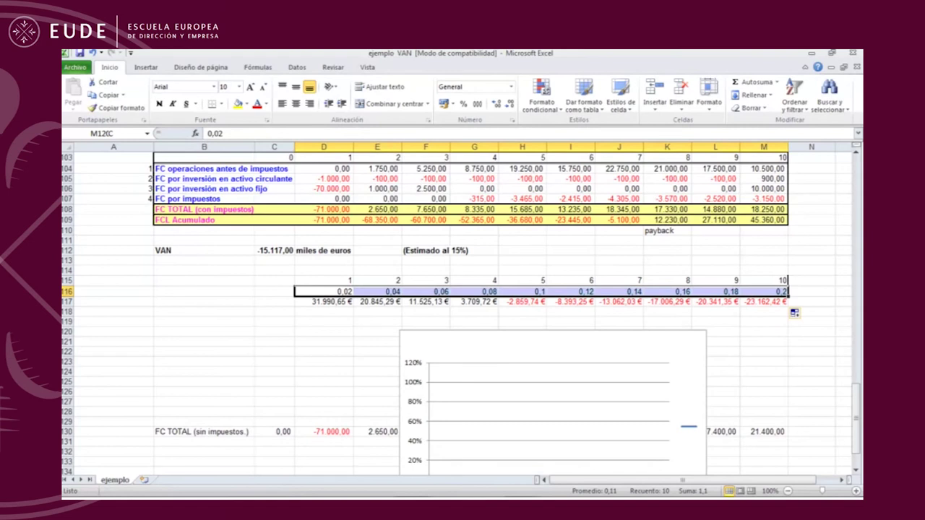
# - Edit the empty chart's blank series so that its values come from the after-tax VAN results in D117:M117
pyautogui.click(725, 341)
pyautogui.scroll(-2, 724, 341)
pyautogui.moveTo(668, 285); pyautogui.dragTo(657, 273)
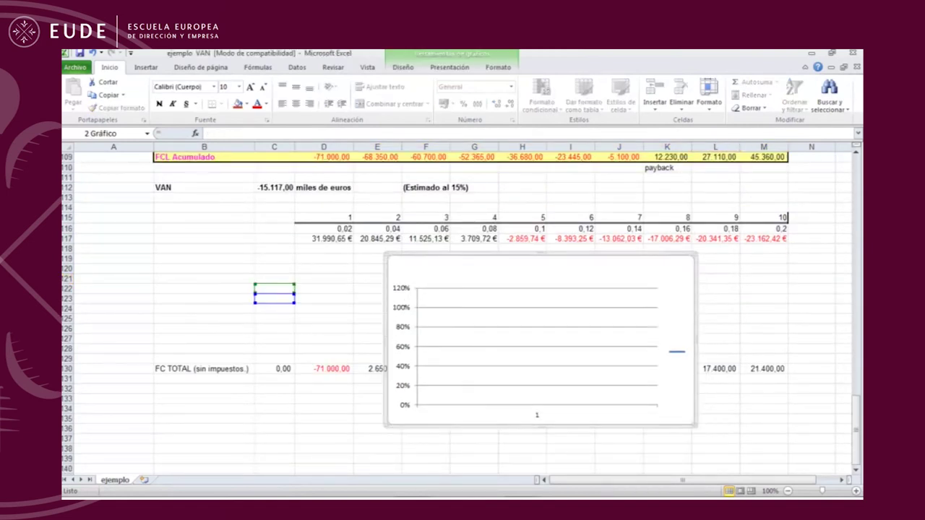
pyautogui.rightClick(427, 266)
pyautogui.click(473, 371)
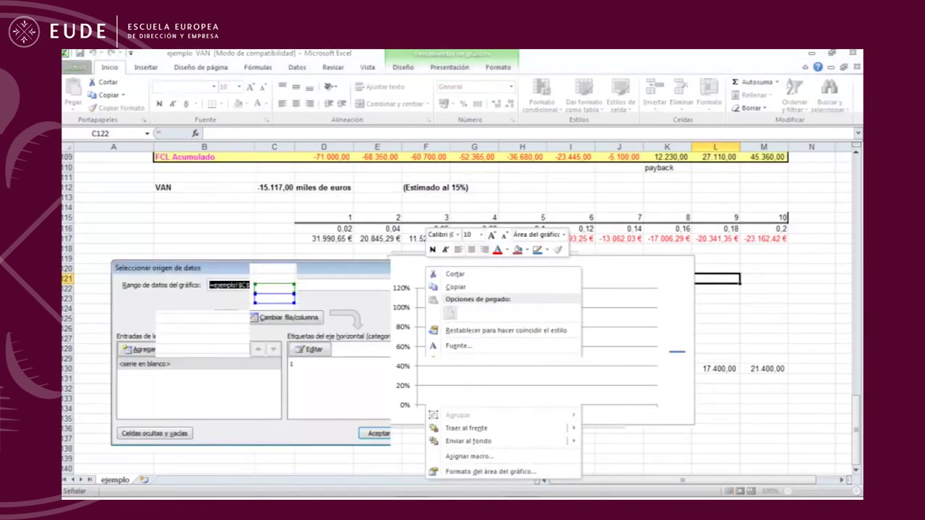
pyautogui.click(193, 349)
pyautogui.click(305, 343)
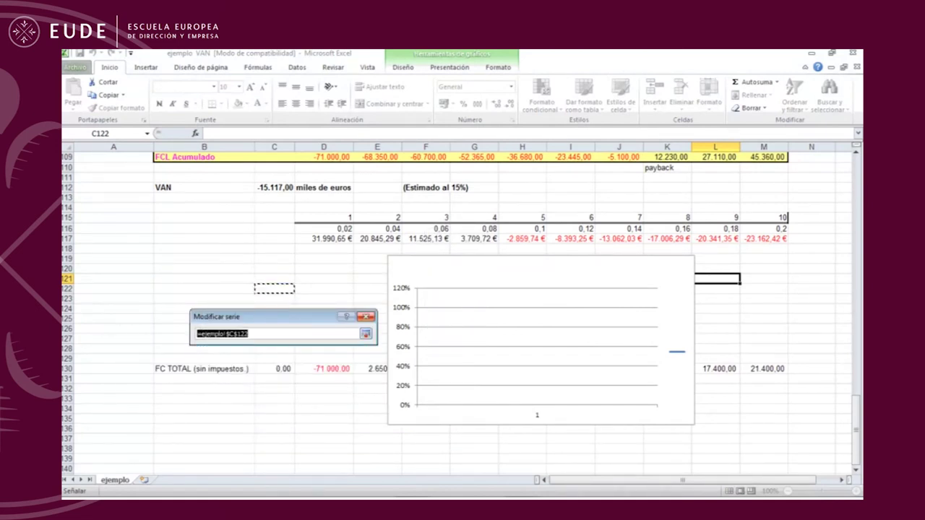
pyautogui.click(366, 333)
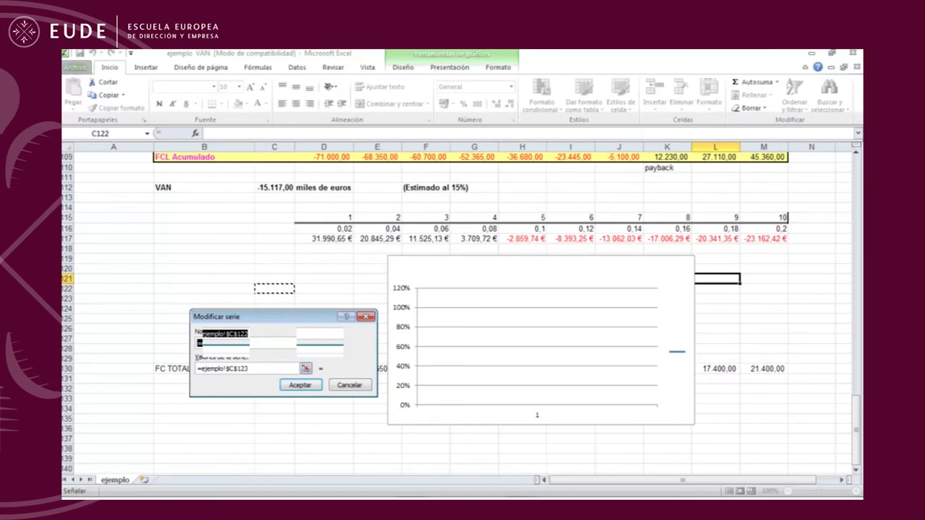
pyautogui.click(306, 368)
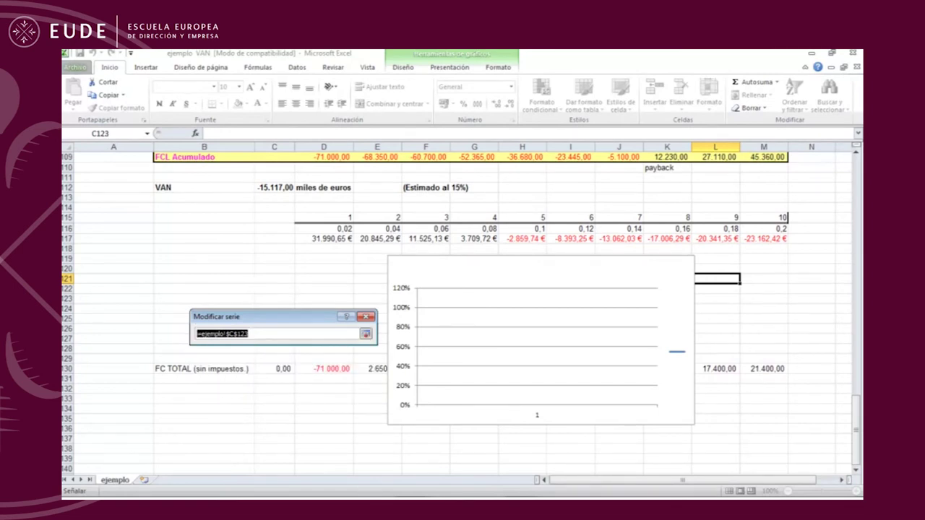
pyautogui.moveTo(324, 238); pyautogui.dragTo(715, 238)
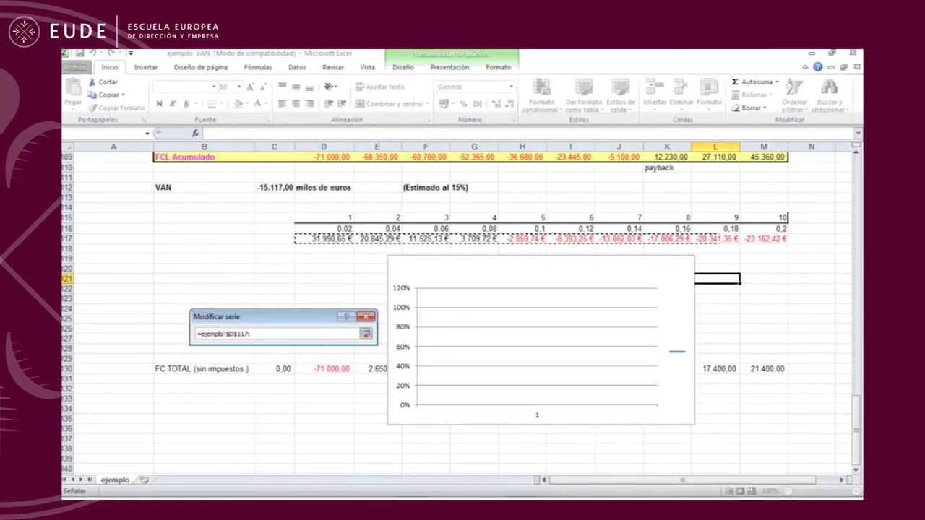
pyautogui.click(366, 334)
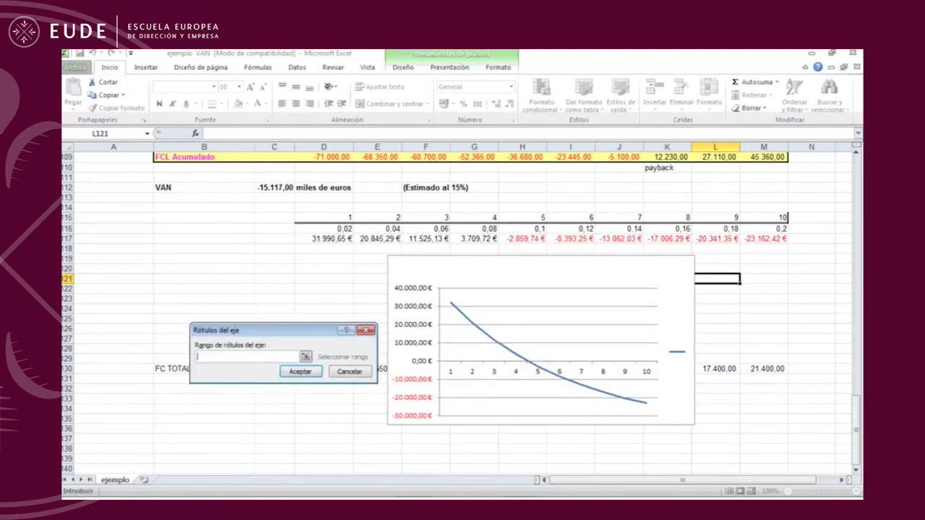
# - Use the rates in D116:M116 as the chart's horizontal axis labels and accept the data source
pyautogui.click(306, 357)
pyautogui.moveTo(324, 229); pyautogui.dragTo(764, 228)
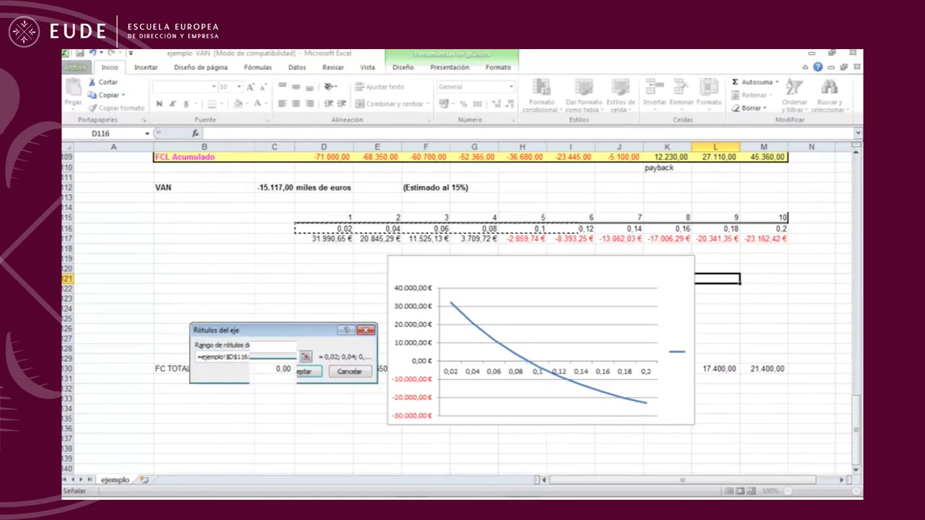
pyautogui.press('Return')
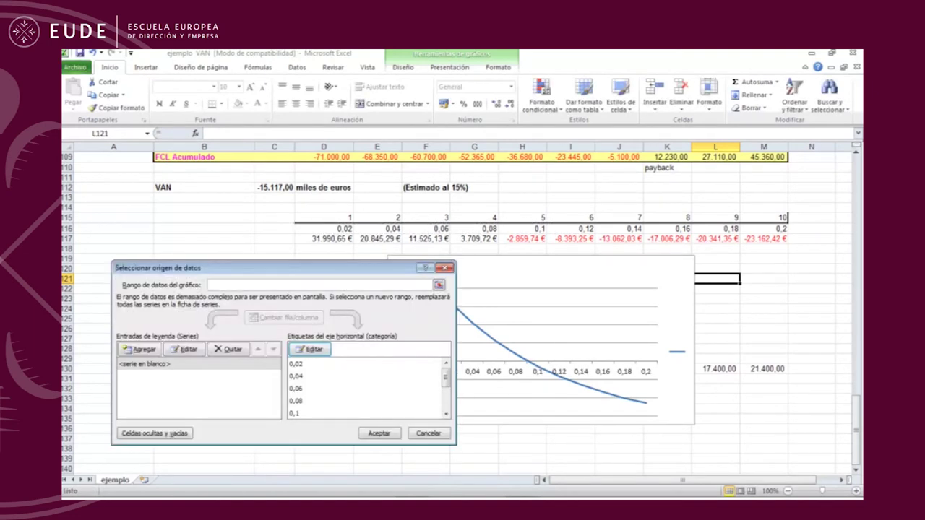
pyautogui.press('Return')
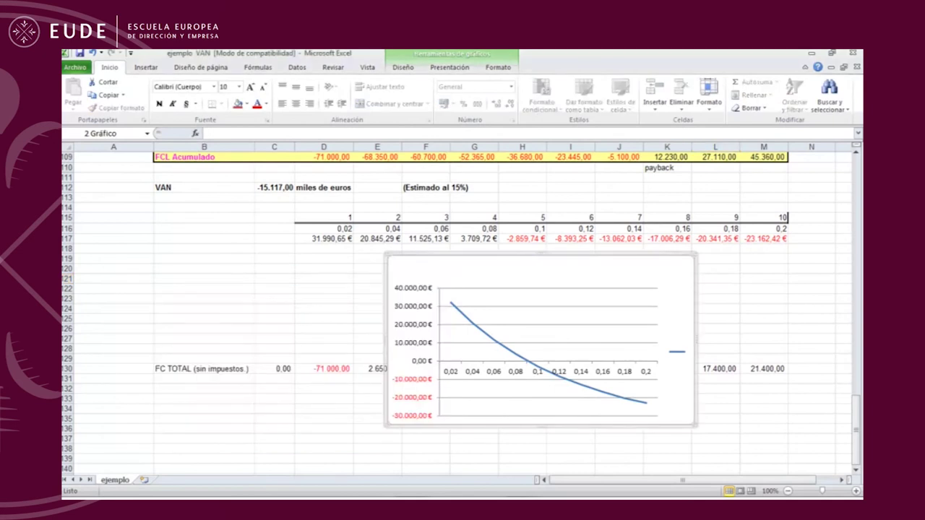
# - Move the after-tax chart below row 130 and paste a copy of the pre-tax VAN chart beside it at B134
pyautogui.scroll(-3, 462, 304)
pyautogui.moveTo(542, 177); pyautogui.dragTo(586, 312)
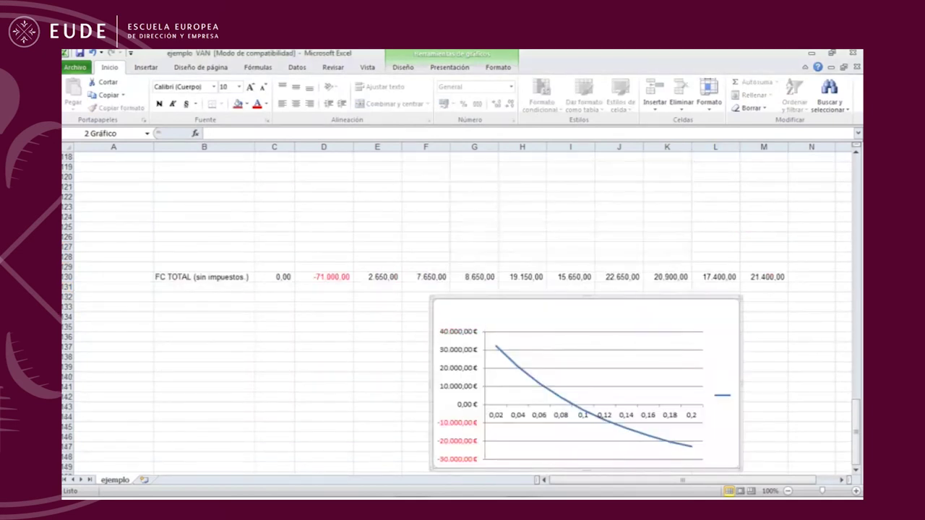
pyautogui.scroll(20, 462, 310)
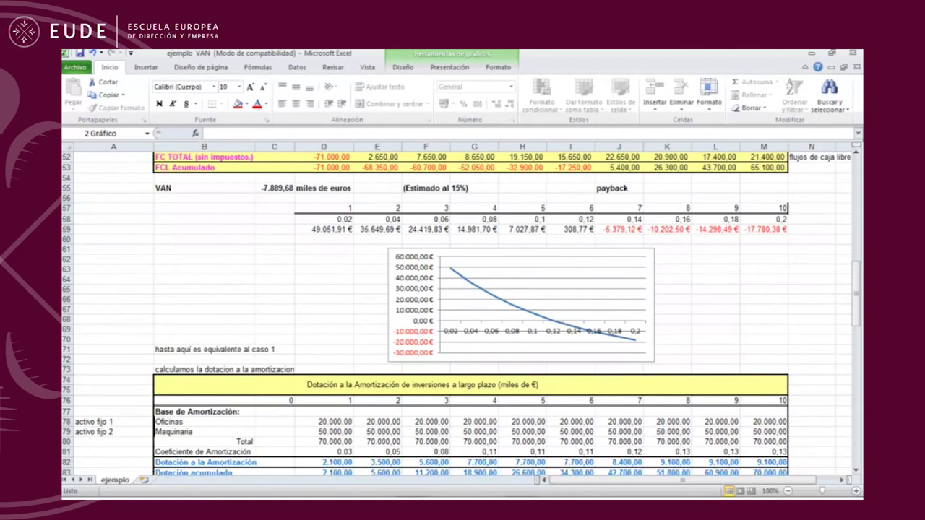
pyautogui.click(521, 304)
pyautogui.hotkey('ctrl', 'c')
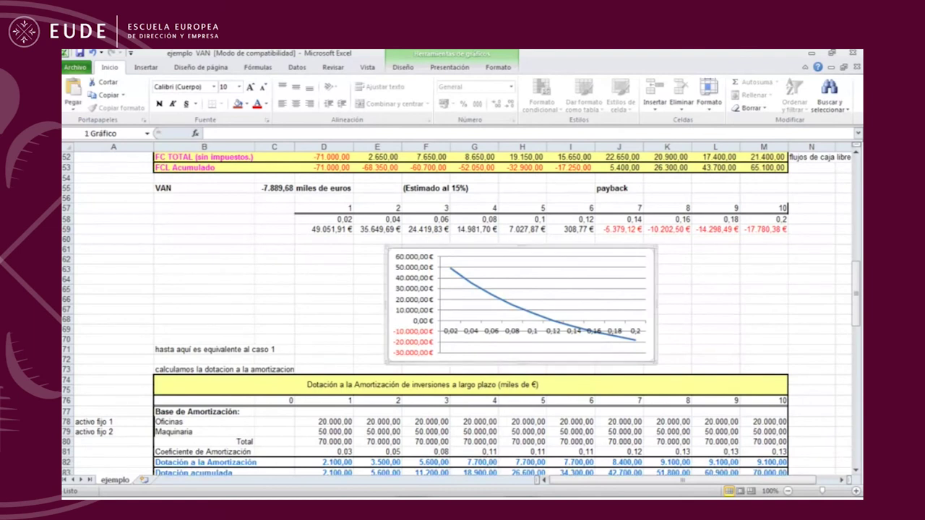
pyautogui.moveTo(856, 293); pyautogui.dragTo(856, 434)
pyautogui.click(204, 227)
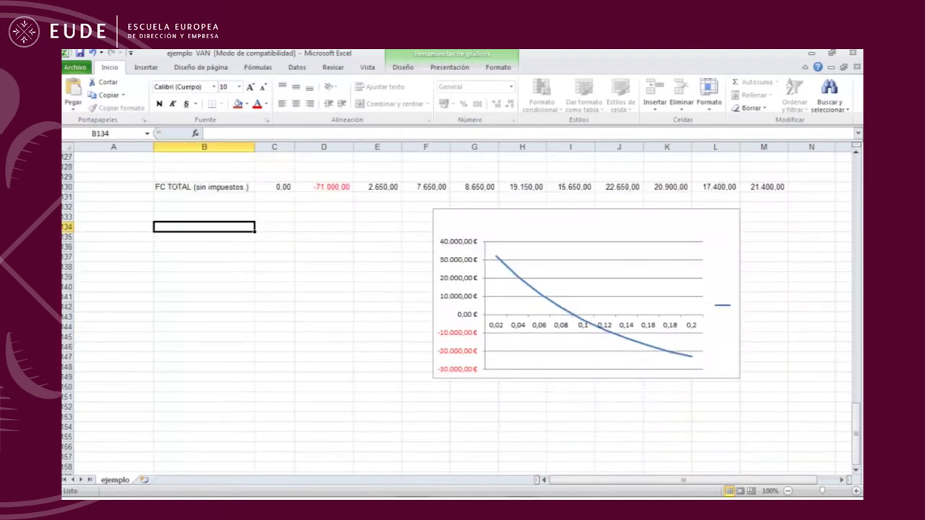
pyautogui.hotkey('ctrl', 'v')
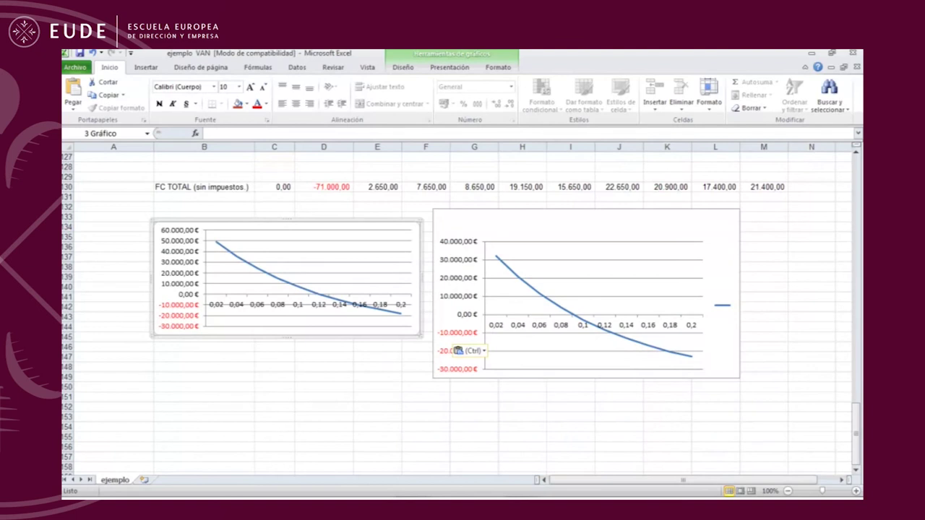
# - Delete the after-tax chart's legend and resize the chart to line up with the pre-tax copy's top and bottom edges
pyautogui.click(722, 306)
pyautogui.press('Delete')
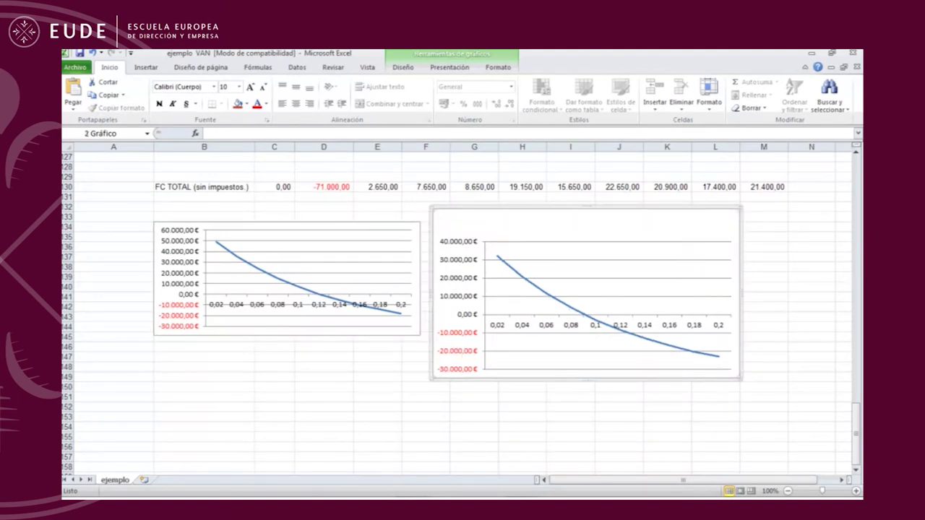
pyautogui.moveTo(741, 378); pyautogui.dragTo(720, 336)
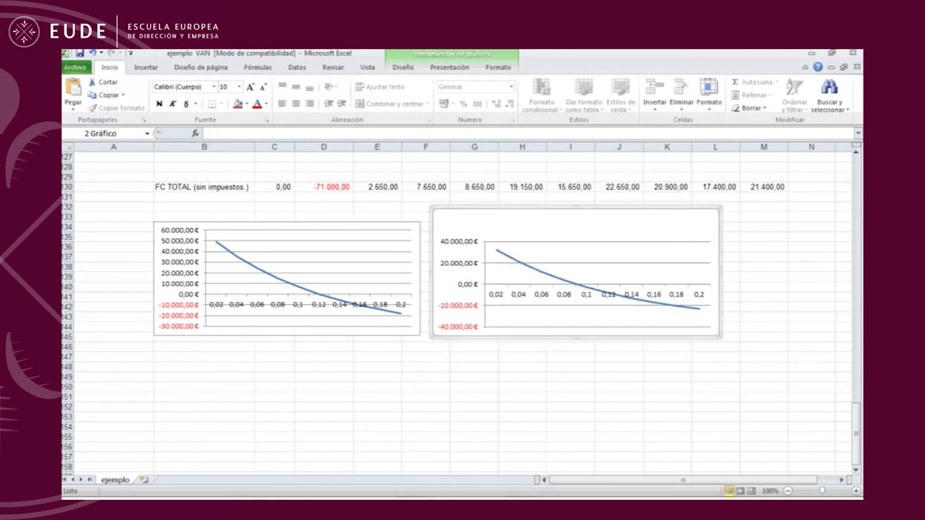
pyautogui.moveTo(576, 207); pyautogui.dragTo(577, 220)
pyautogui.click(764, 267)
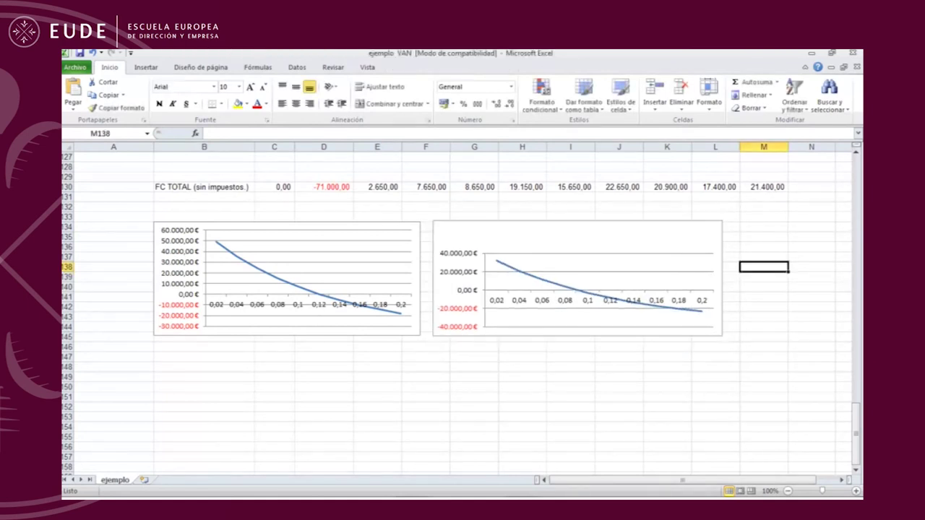
# - Enlarge the after-tax chart's plot area upward to fill the blank space above it
pyautogui.click(621, 281)
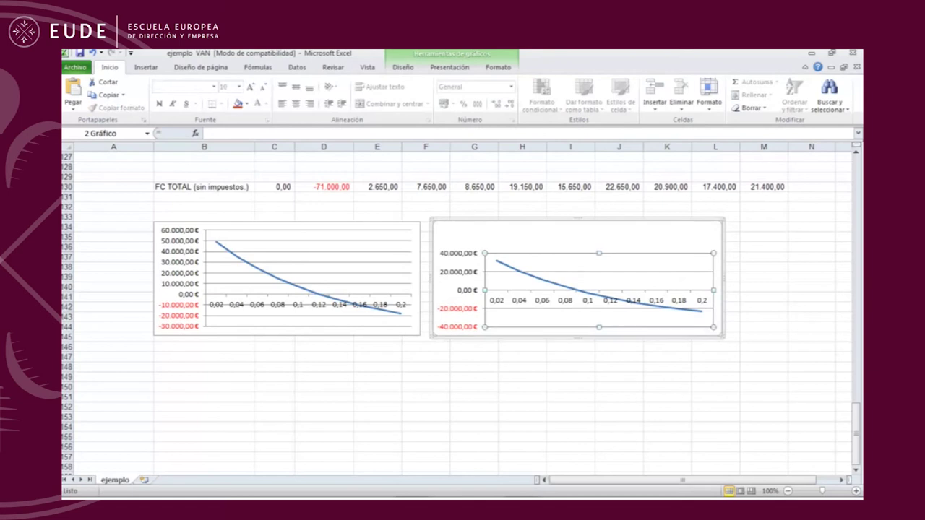
pyautogui.moveTo(598, 253); pyautogui.dragTo(599, 228)
pyautogui.click(522, 377)
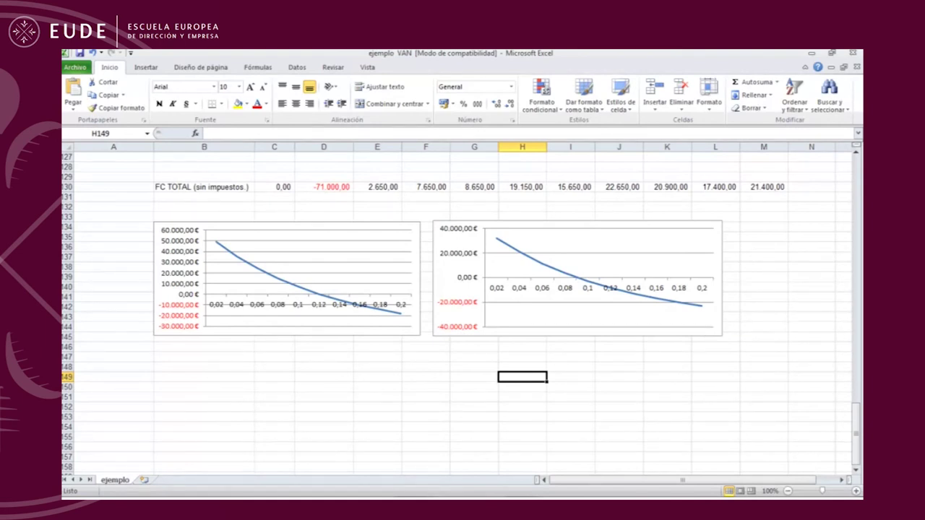
# - Compare the VAN at rate 0,02 on the pre-tax curve with the same point on the after-tax curve
pyautogui.moveTo(217, 244)
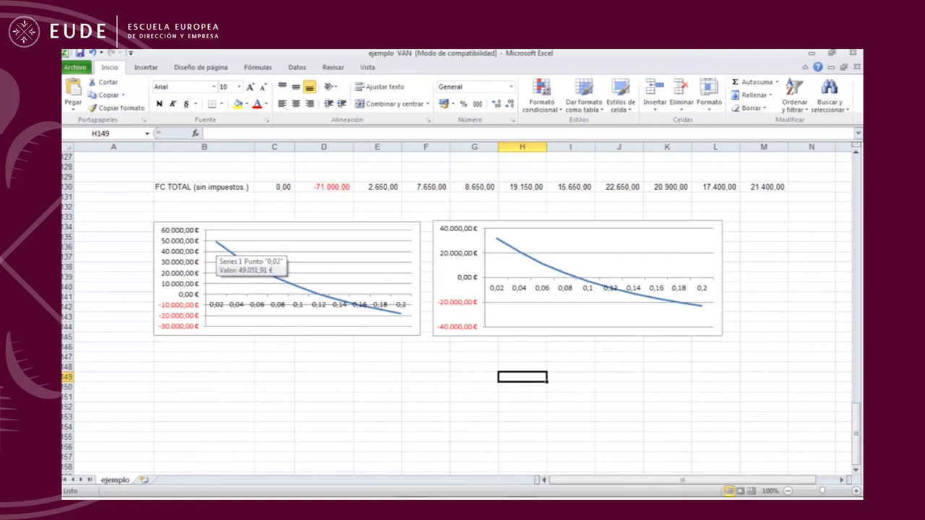
pyautogui.scroll(1, 216, 244)
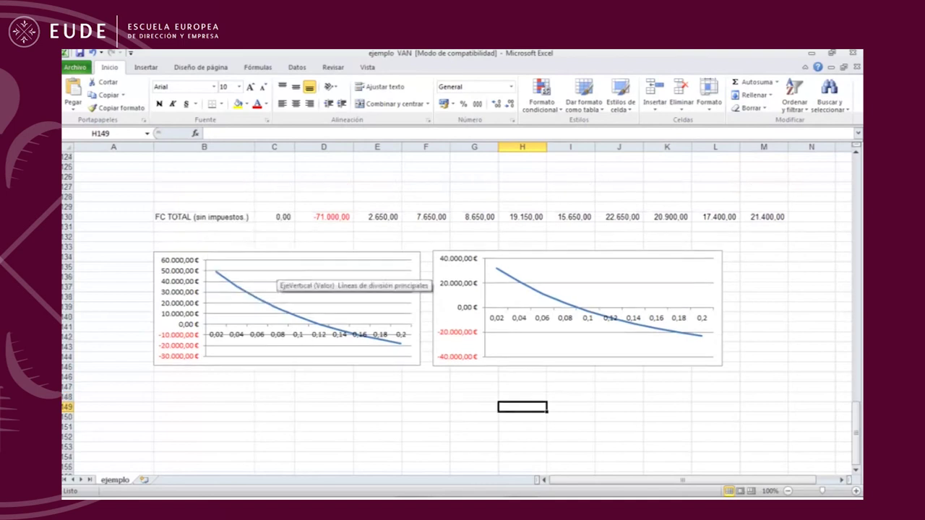
pyautogui.moveTo(216, 273)
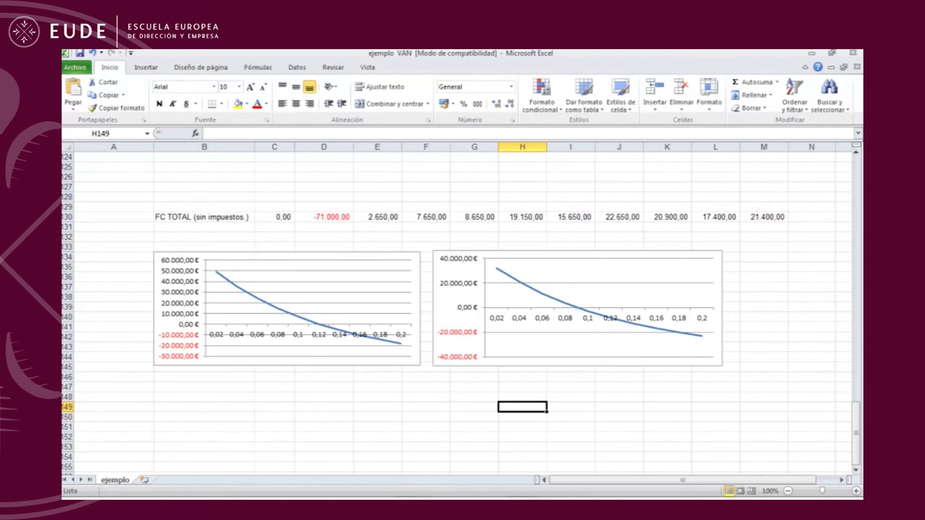
pyautogui.moveTo(497, 270)
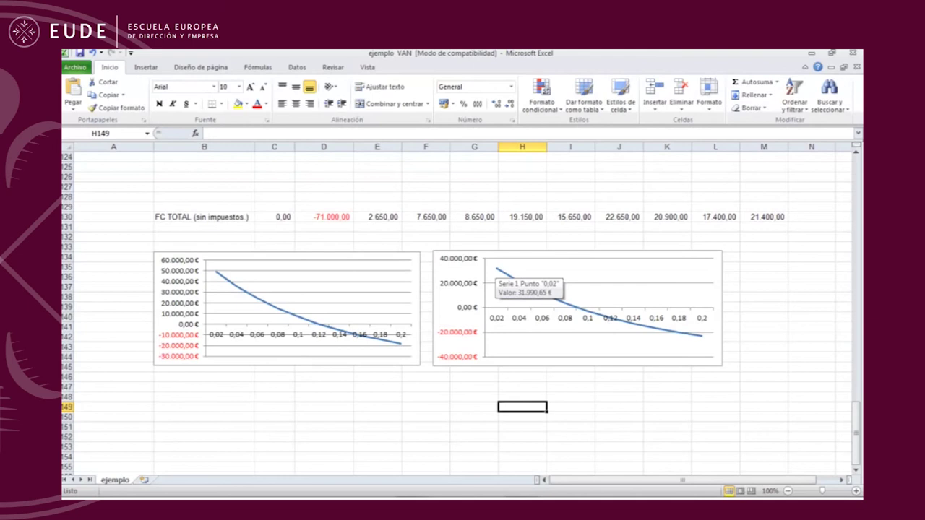
pyautogui.scroll(1, 497, 270)
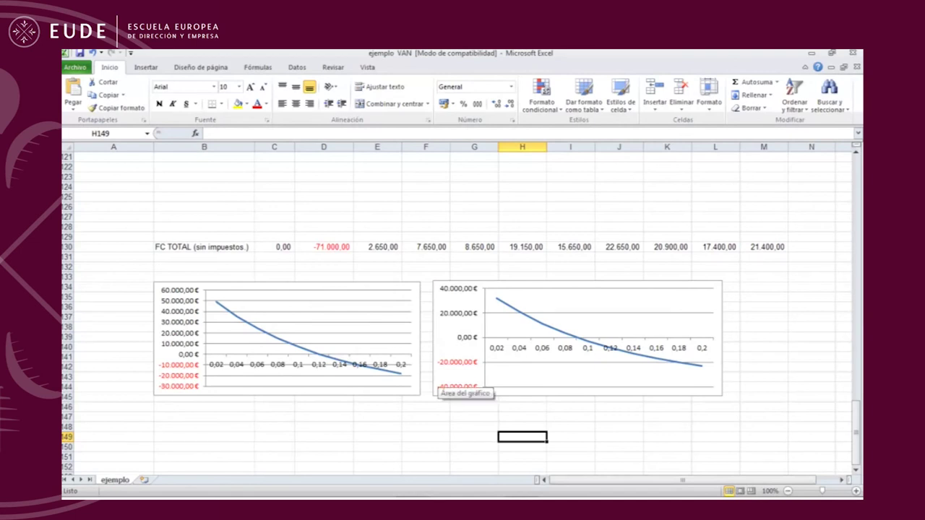
# - Examine the after-tax VAN formula in C112 against the sensitivity results for rates 0,14 and 0,16
pyautogui.scroll(5, 463, 311)
pyautogui.click(324, 300)
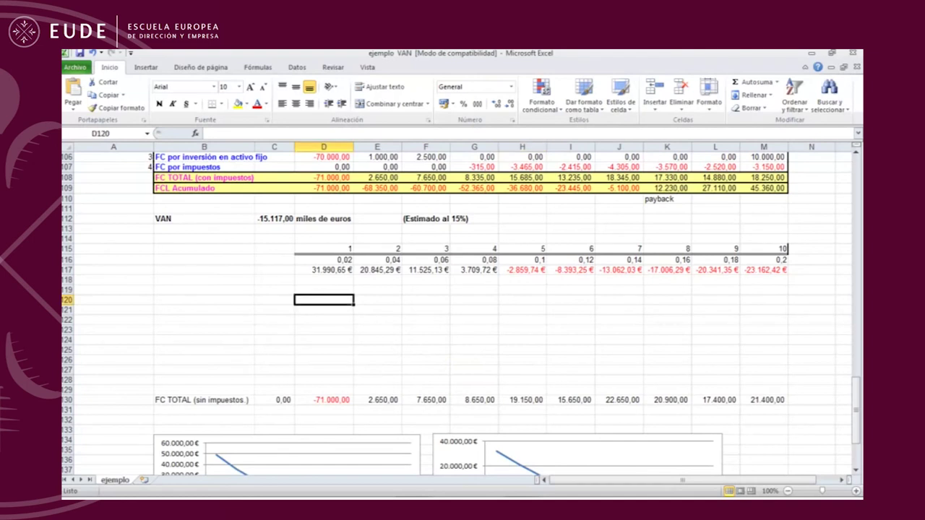
pyautogui.scroll(2, 324, 300)
pyautogui.click(274, 281)
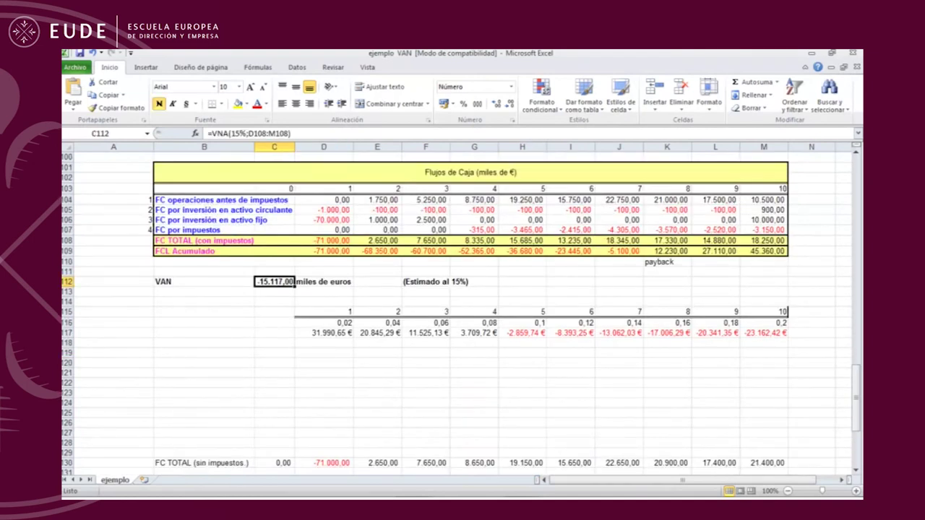
pyautogui.scroll(-3, 667, 298)
pyautogui.click(667, 298)
pyautogui.moveTo(619, 248); pyautogui.dragTo(666, 249)
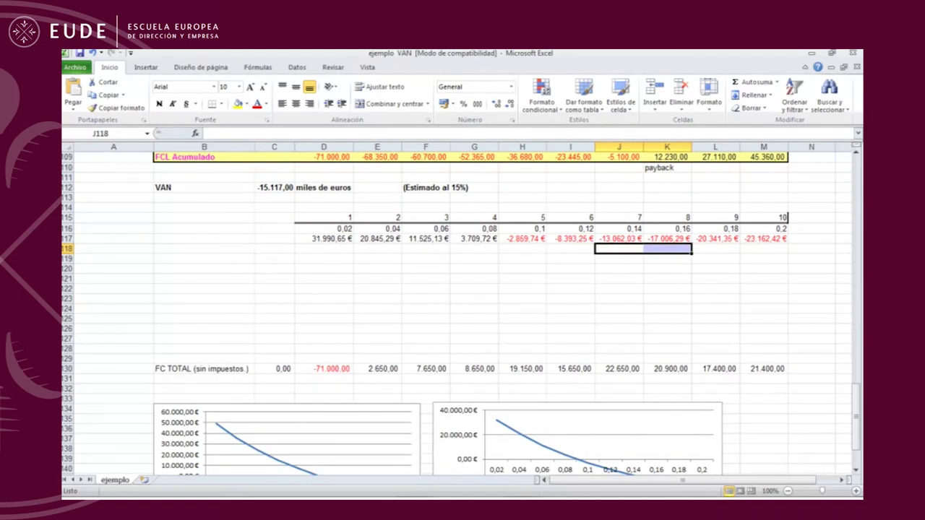
pyautogui.click(275, 188)
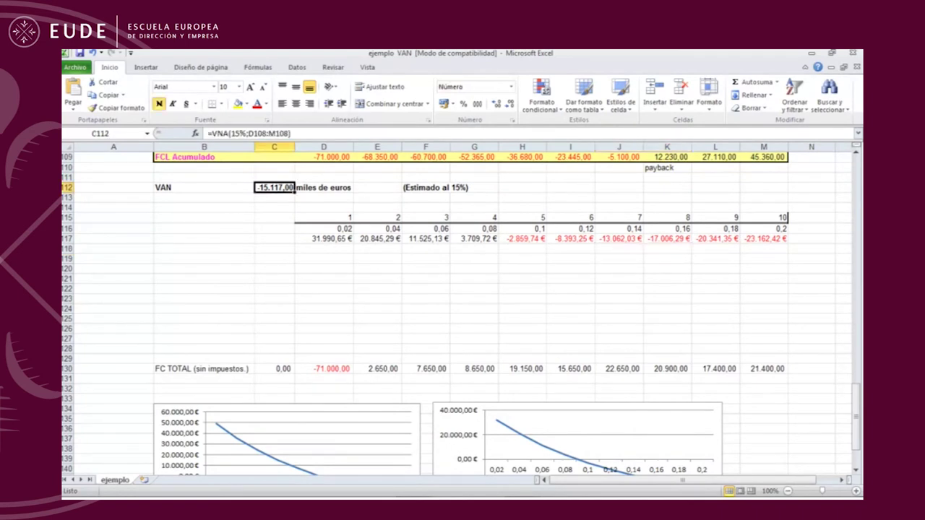
pyautogui.click(620, 289)
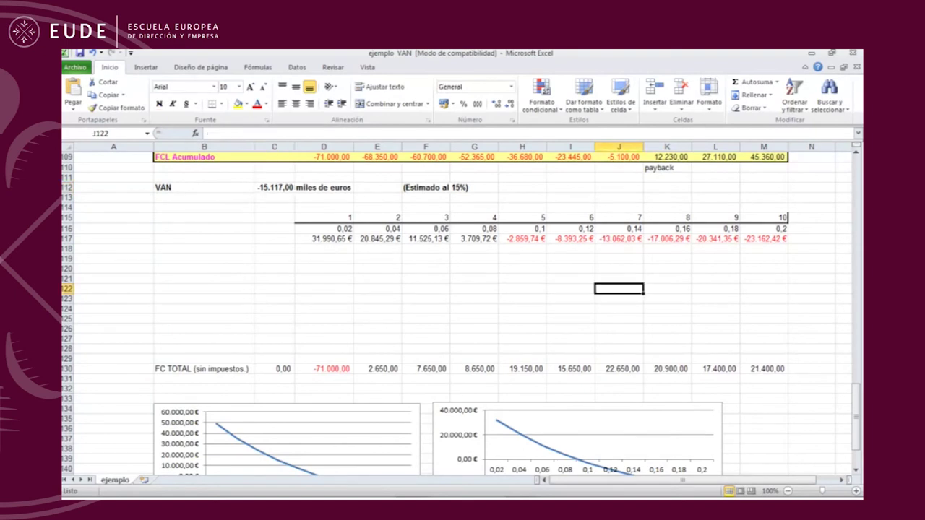
pyautogui.scroll(-2, 462, 303)
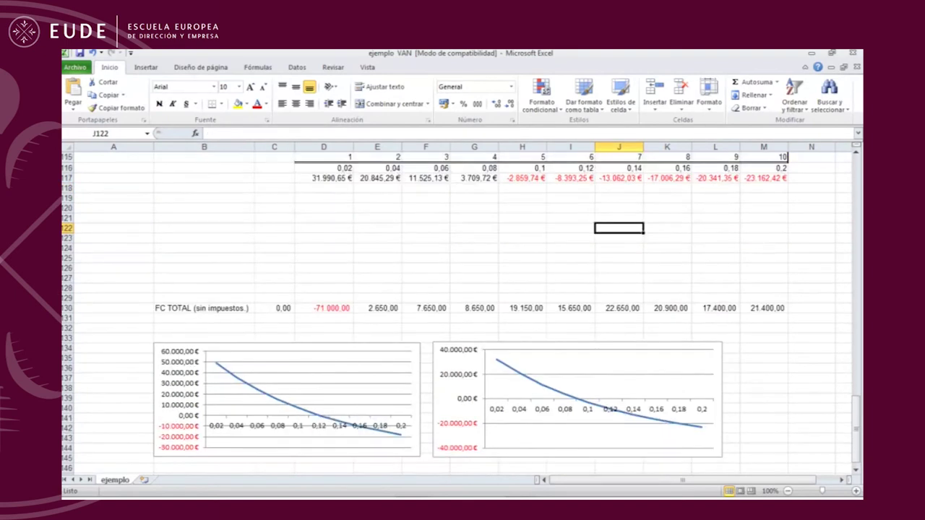
# - Compare the payback years in the after-tax accumulated cash flow (J109:K109) and the pre-tax one (I53:J53)
pyautogui.scroll(4, 462, 303)
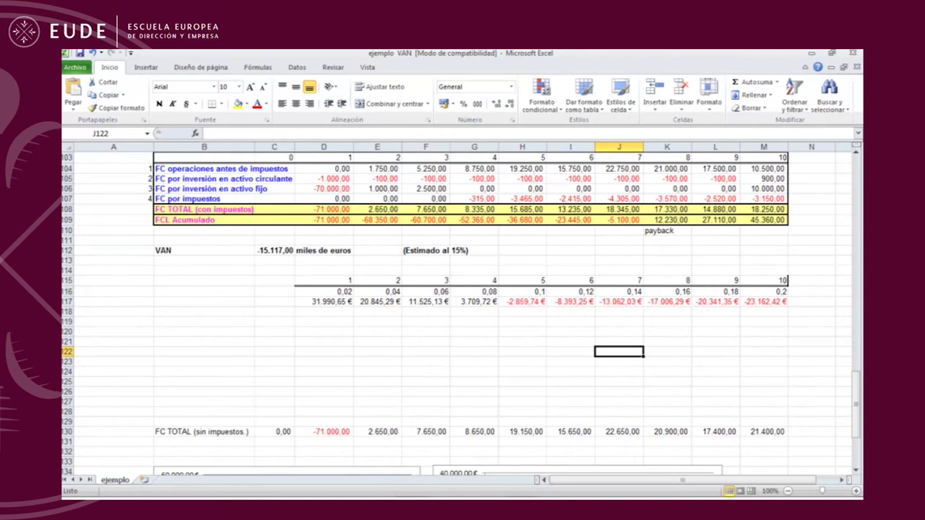
pyautogui.moveTo(619, 219); pyautogui.dragTo(666, 219)
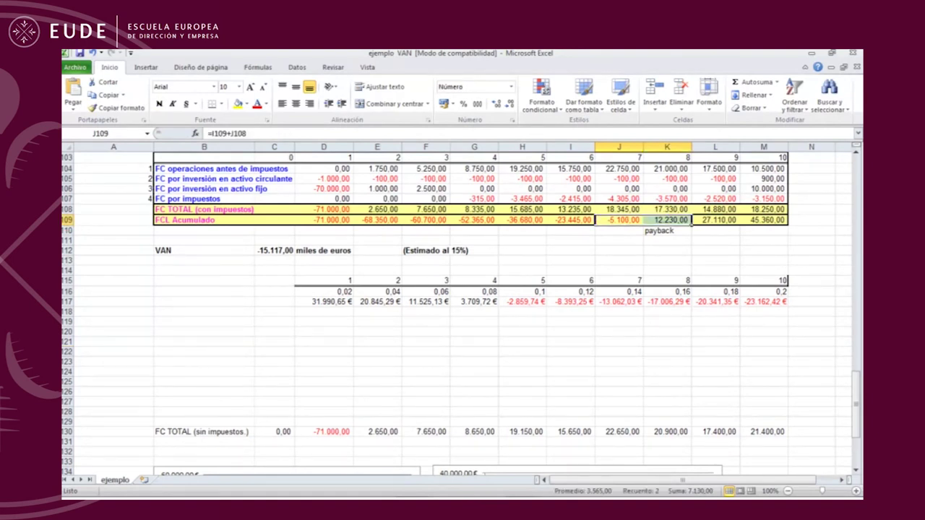
pyautogui.scroll(11, 462, 303)
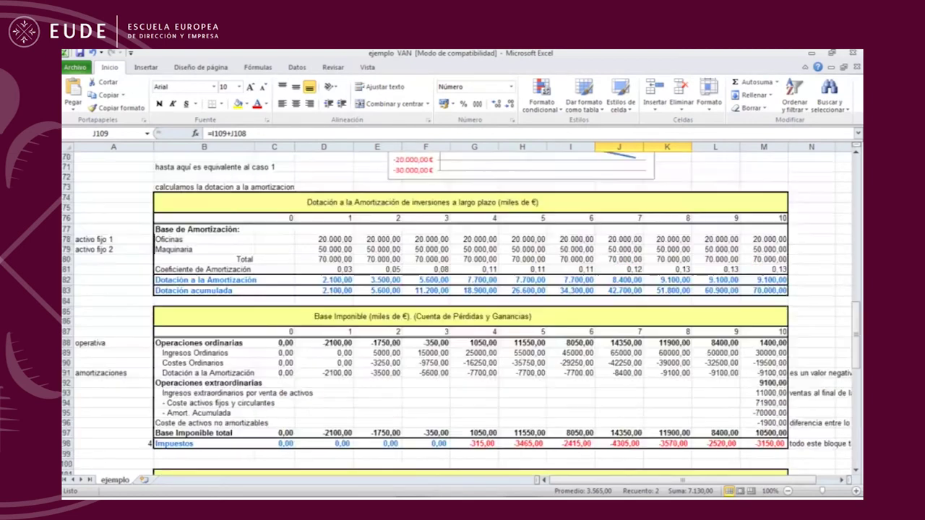
pyautogui.scroll(8, 462, 304)
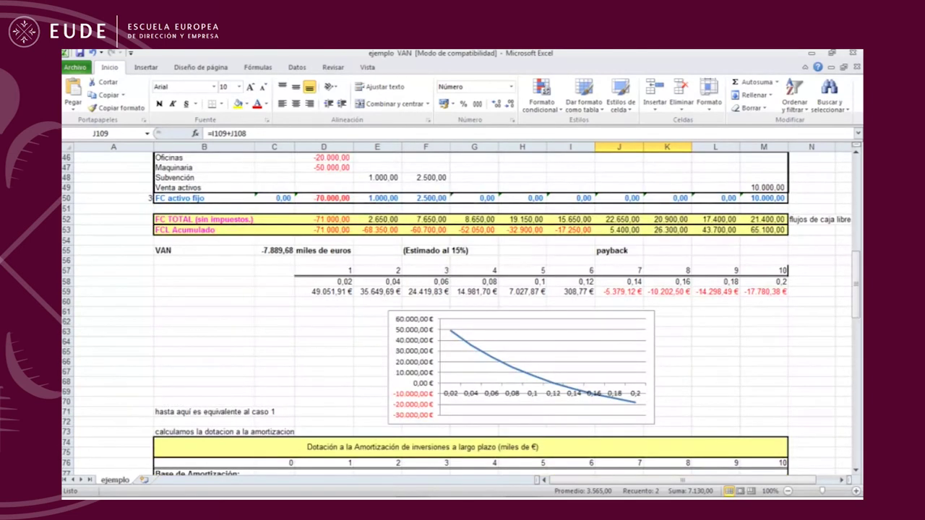
pyautogui.moveTo(571, 229); pyautogui.dragTo(619, 230)
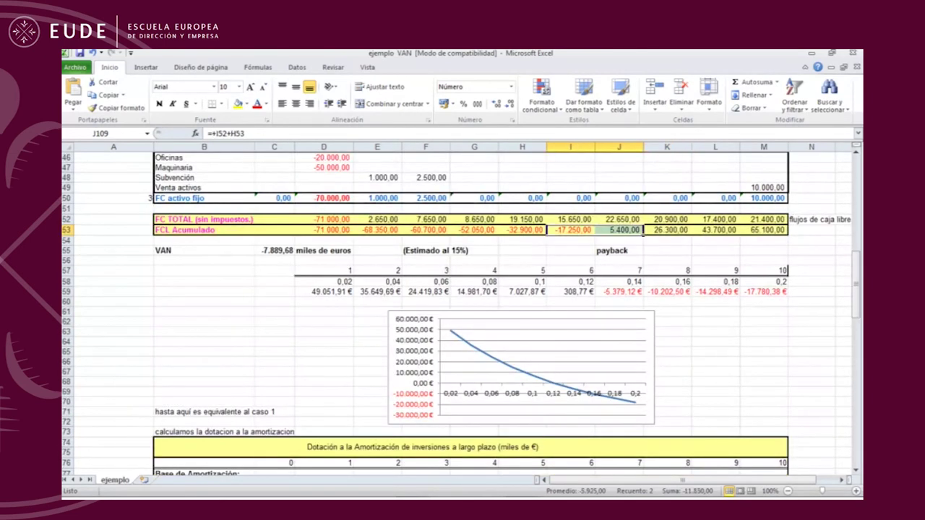
pyautogui.scroll(2, 462, 303)
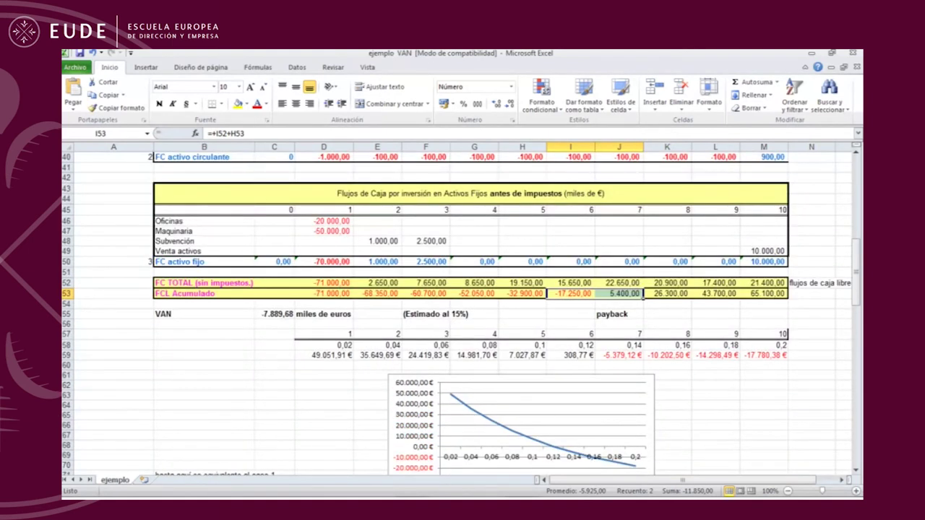
pyautogui.scroll(-2, 463, 303)
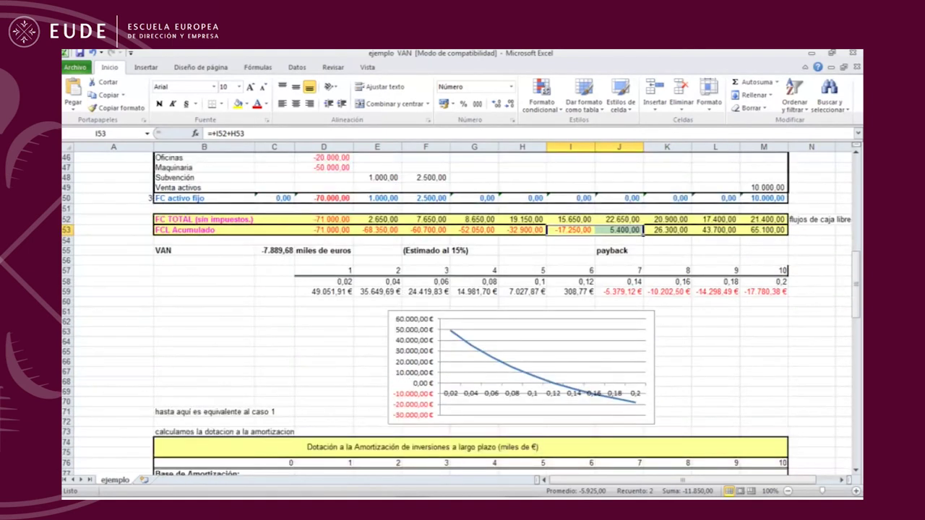
pyautogui.scroll(-15, 462, 303)
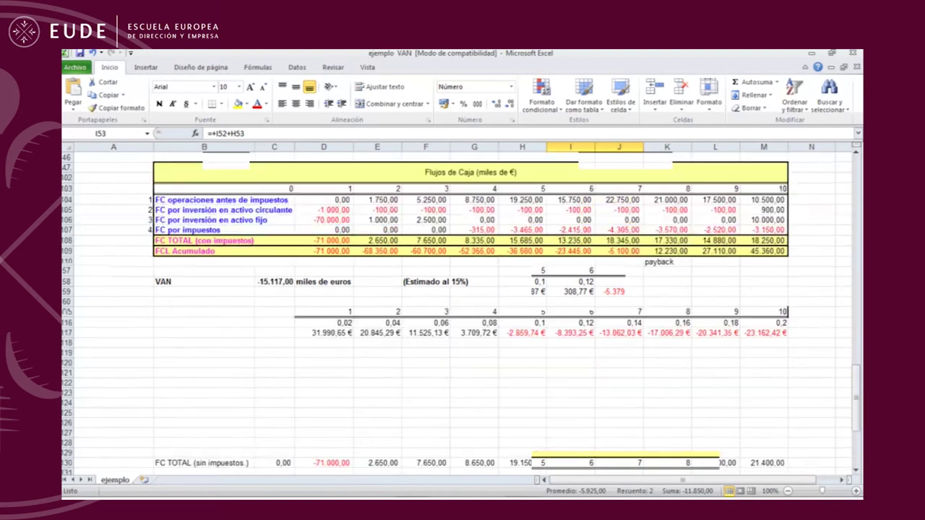
pyautogui.scroll(-4, 463, 304)
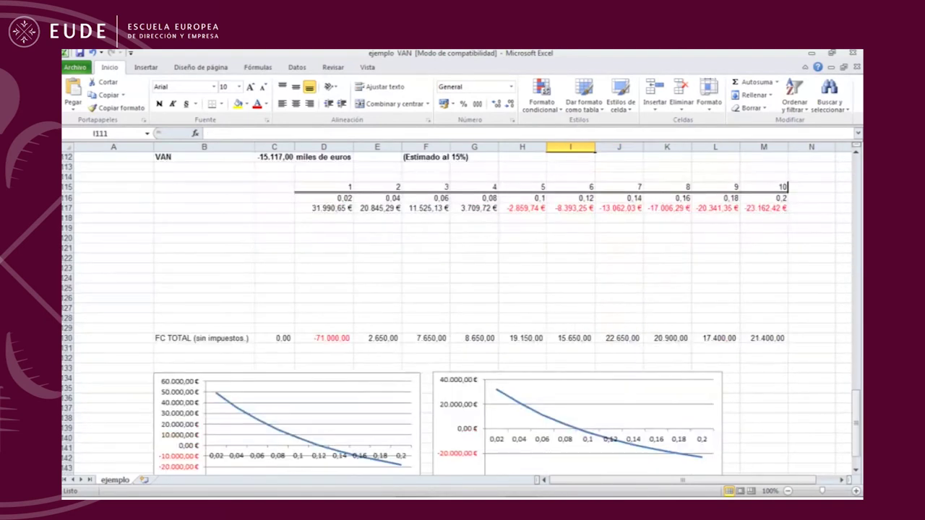
# - Delete the empty rows 119 to 127 between the after-tax VAN table and the FC TOTAL (sin impuestos.) row
pyautogui.moveTo(67, 228); pyautogui.dragTo(67, 308)
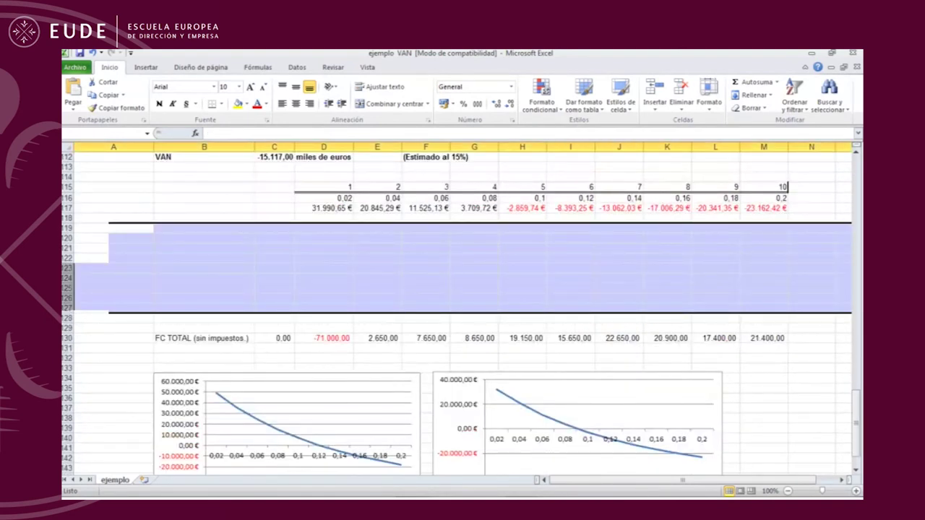
pyautogui.hotkey('ctrl', '-')
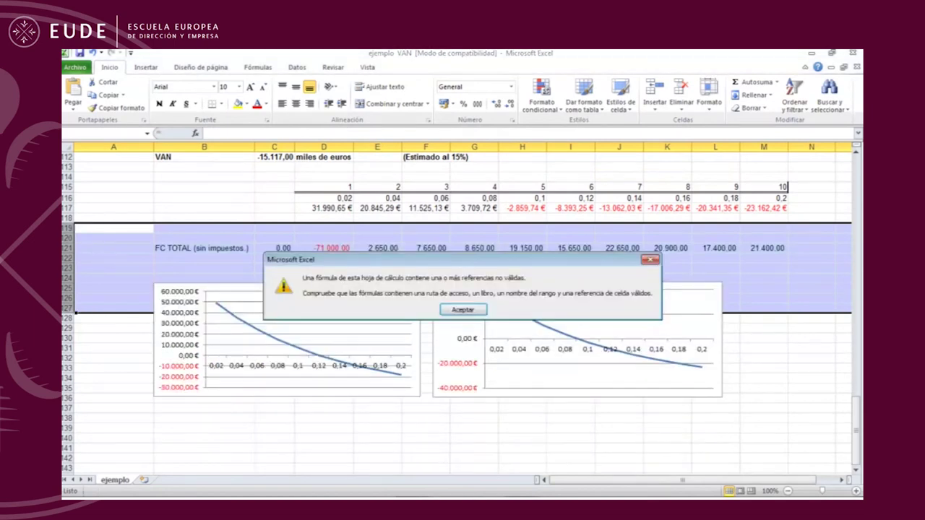
pyautogui.press('Return')
# - Delete the element in the upper middle of the after-tax chart and deselect the chart
pyautogui.click(763, 388)
pyautogui.click(679, 300)
pyautogui.click(576, 296)
pyautogui.press('Delete')
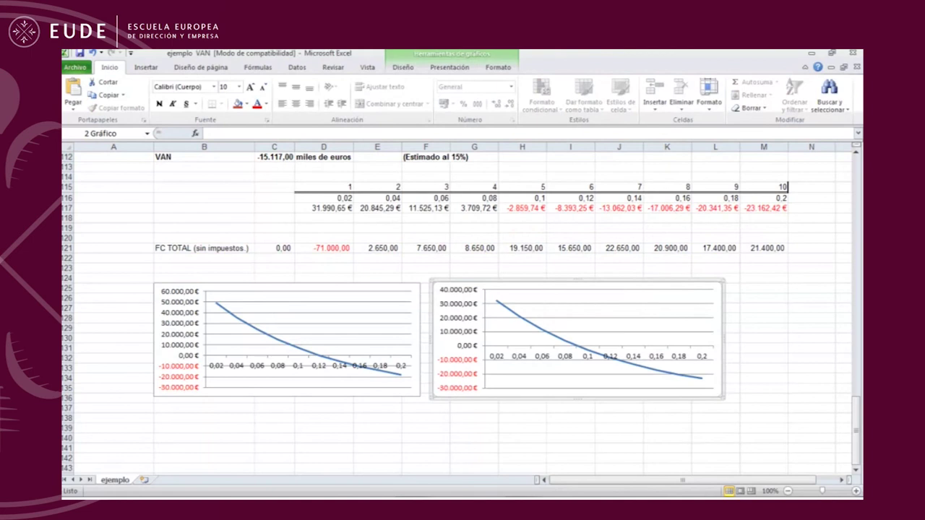
pyautogui.click(811, 298)
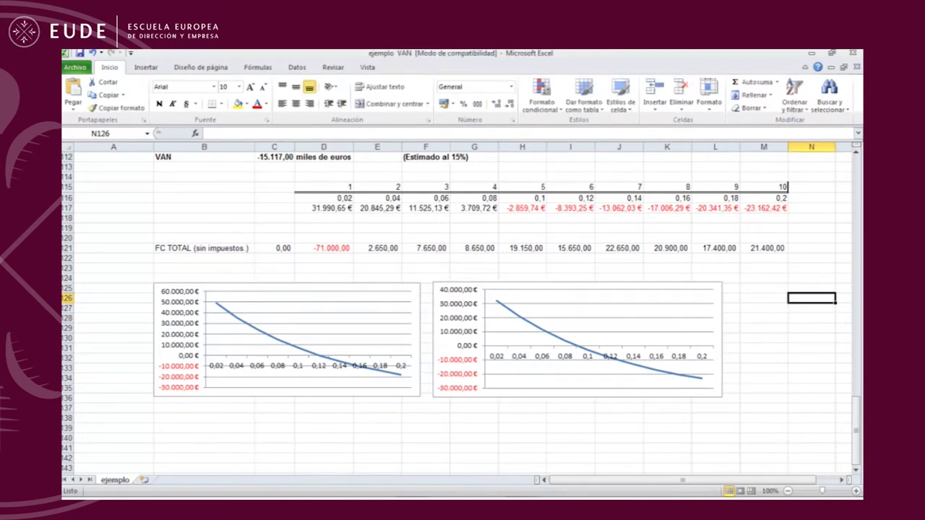
# - Review the project assumptions and amortization scheme at the start of the sheet and return to the two VAN charts
pyautogui.scroll(5, 463, 304)
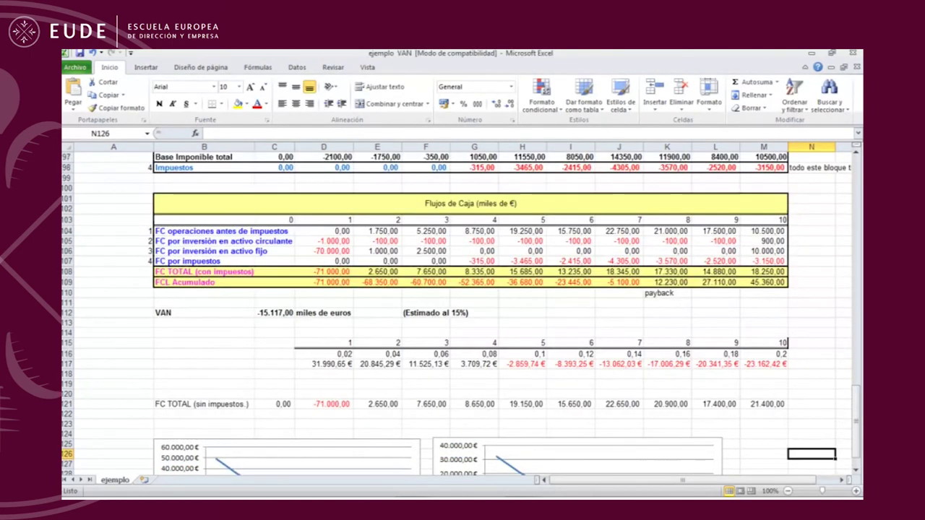
pyautogui.scroll(2, 463, 303)
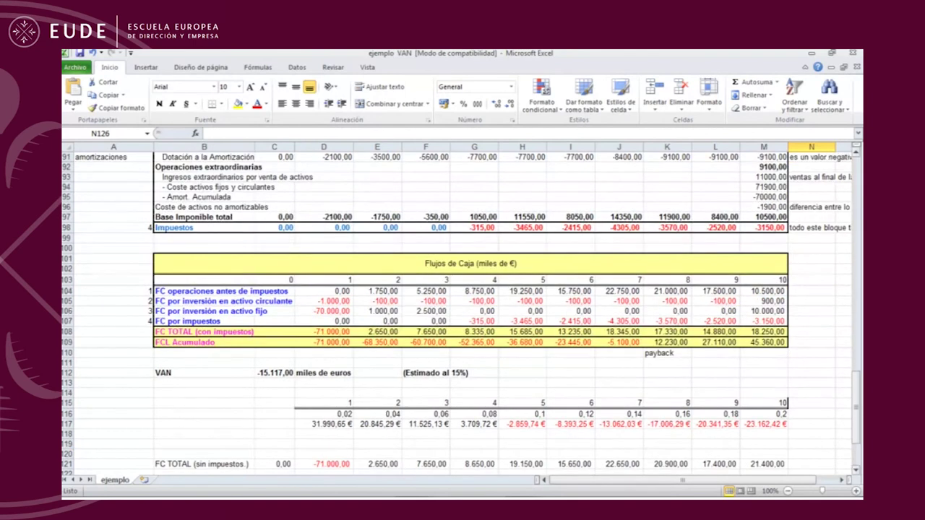
pyautogui.scroll(20, 462, 303)
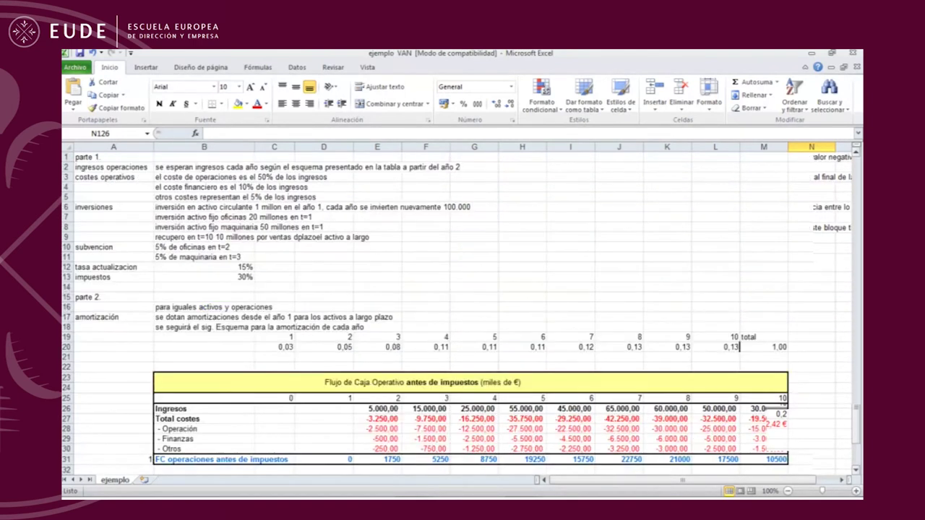
pyautogui.click(667, 208)
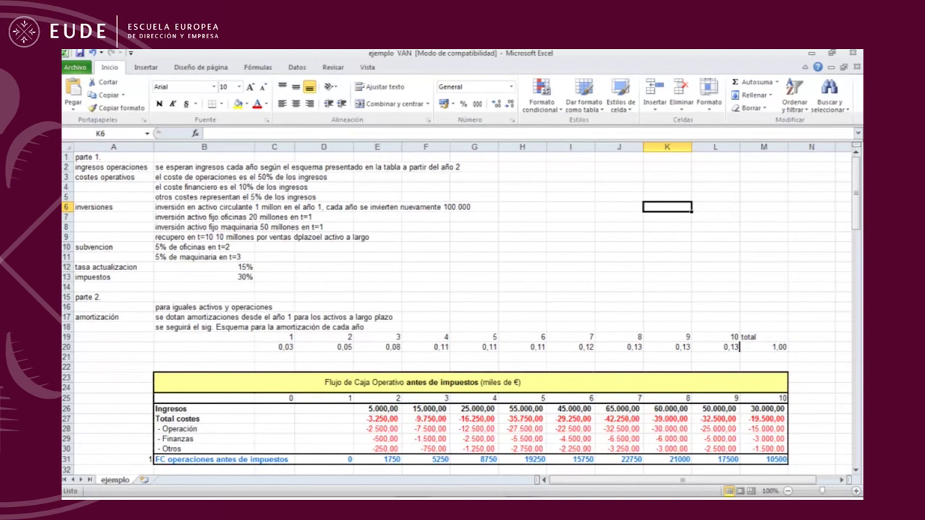
pyautogui.scroll(-1, 461, 314)
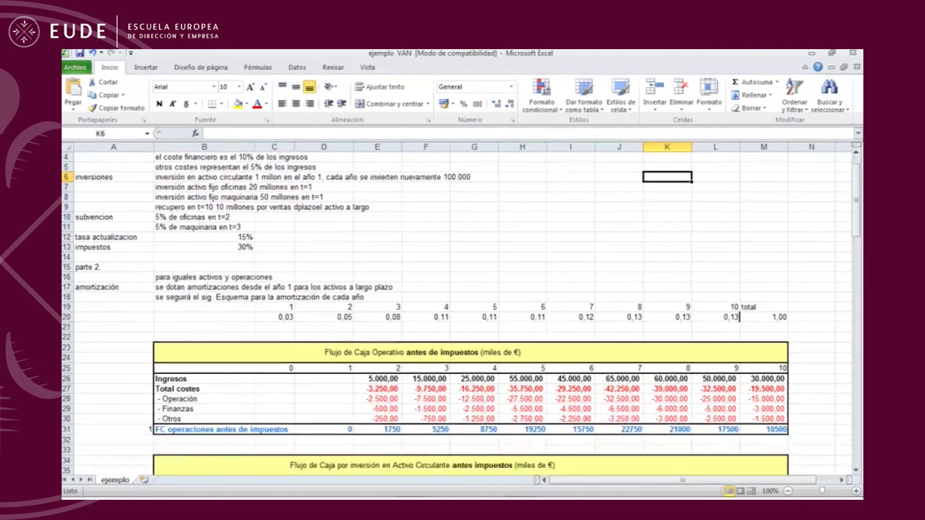
pyautogui.click(666, 247)
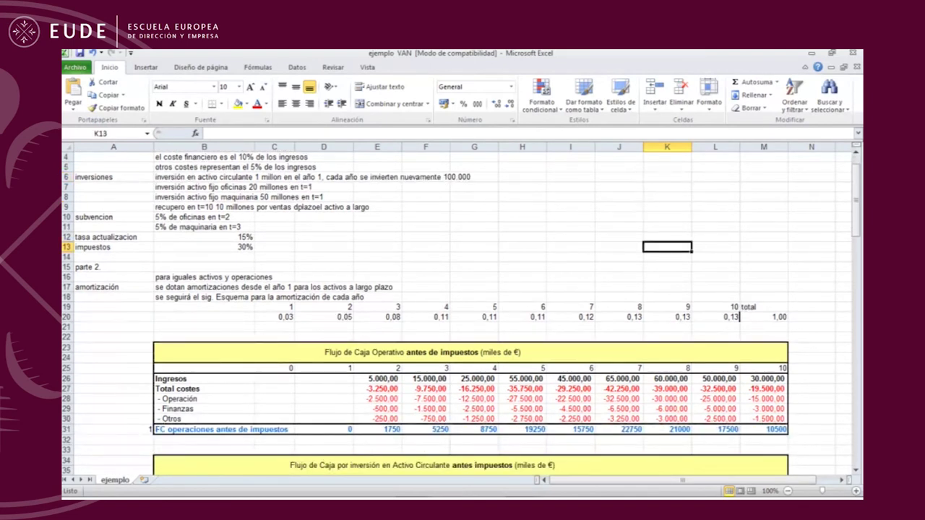
pyautogui.scroll(-6, 460, 314)
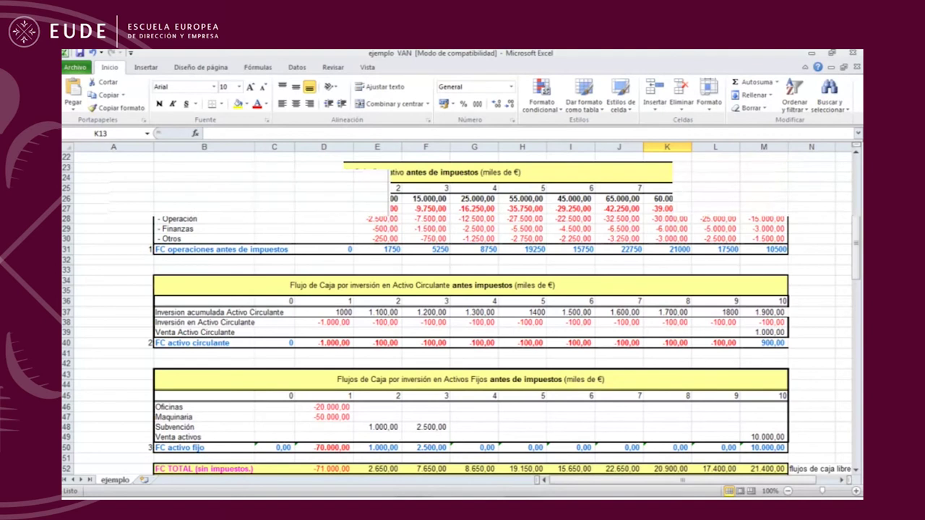
pyautogui.scroll(-20, 461, 314)
pyautogui.scroll(-2, 461, 311)
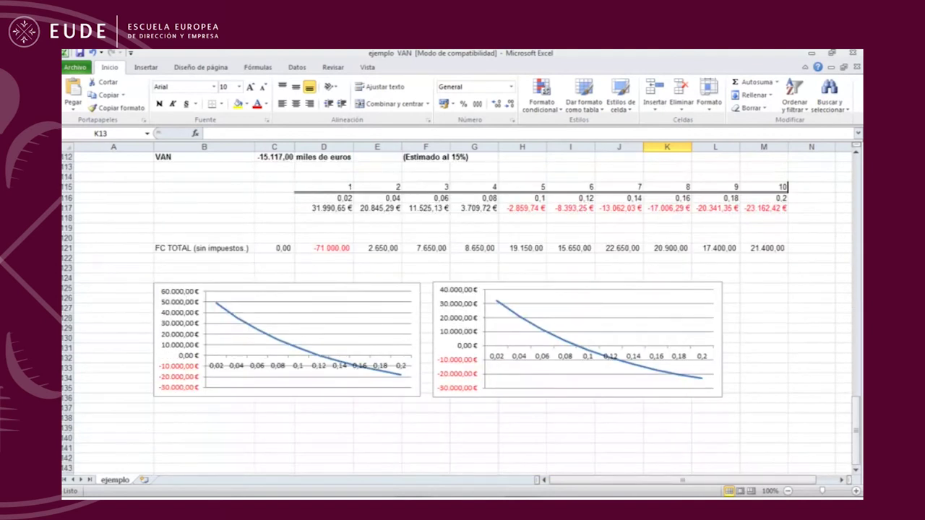
pyautogui.click(204, 418)
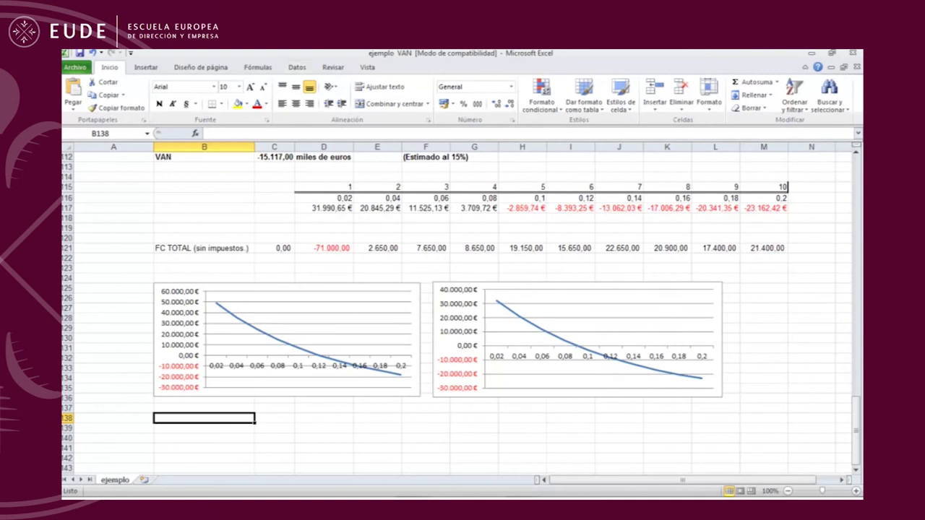
# - Hide rows 27 to 50 so the Ingresos row sits just above the pre-tax FC TOTAL, VAN table and chart
pyautogui.moveTo(856, 430); pyautogui.dragTo(856, 214)
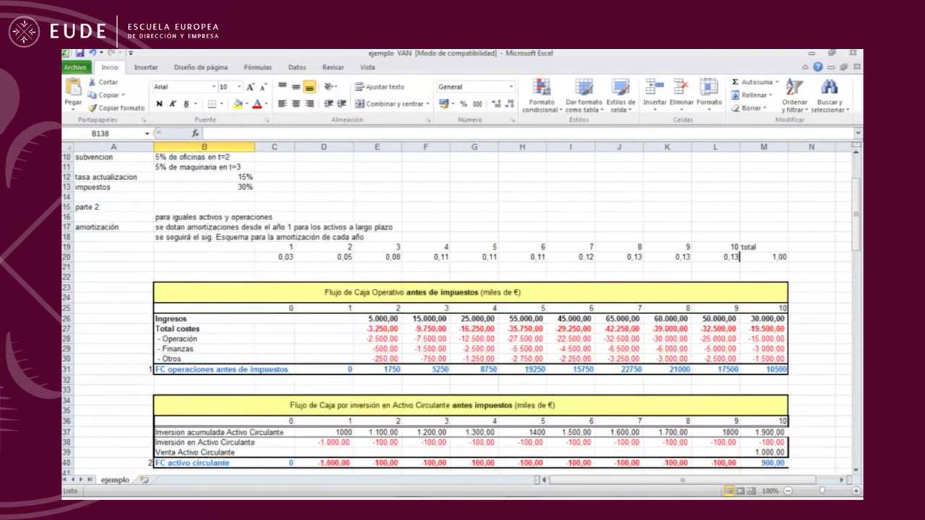
pyautogui.scroll(-1, 462, 310)
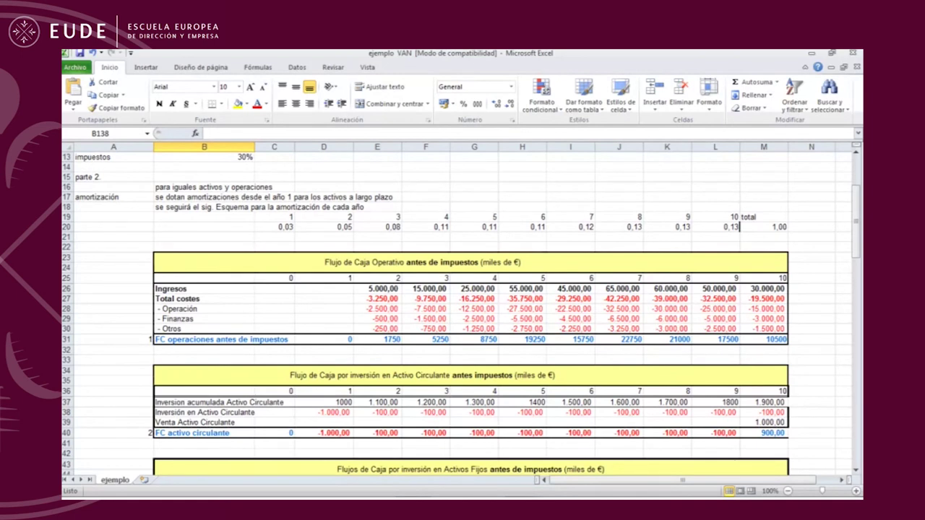
pyautogui.scroll(-6, 462, 310)
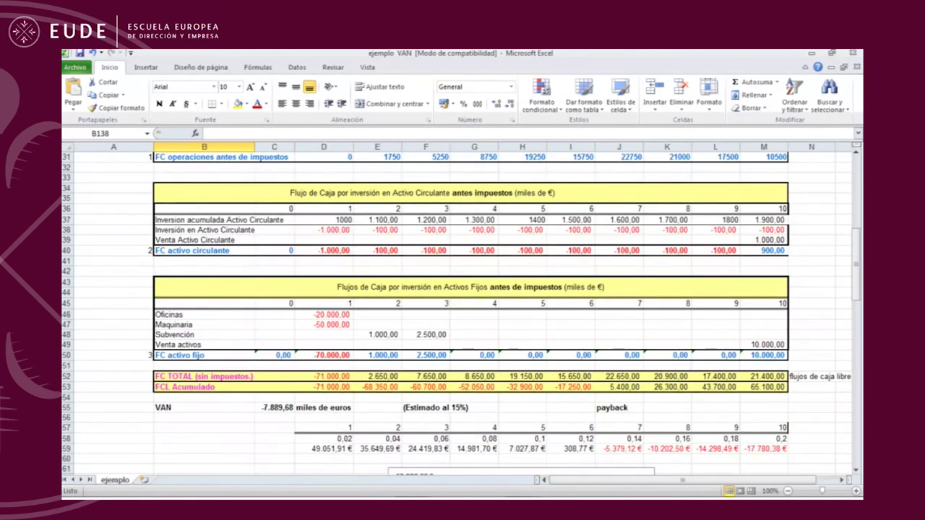
pyautogui.scroll(6, 463, 310)
pyautogui.scroll(-3, 463, 311)
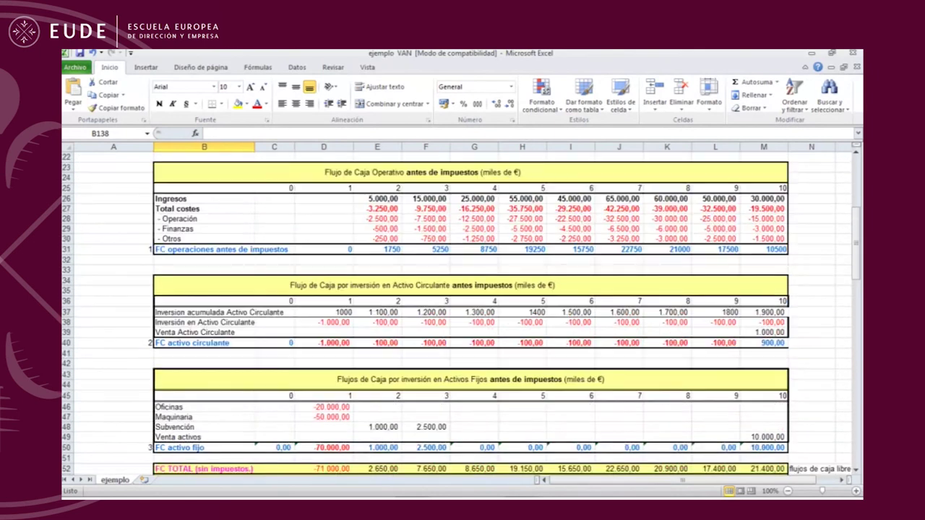
pyautogui.moveTo(67, 209); pyautogui.dragTo(67, 447)
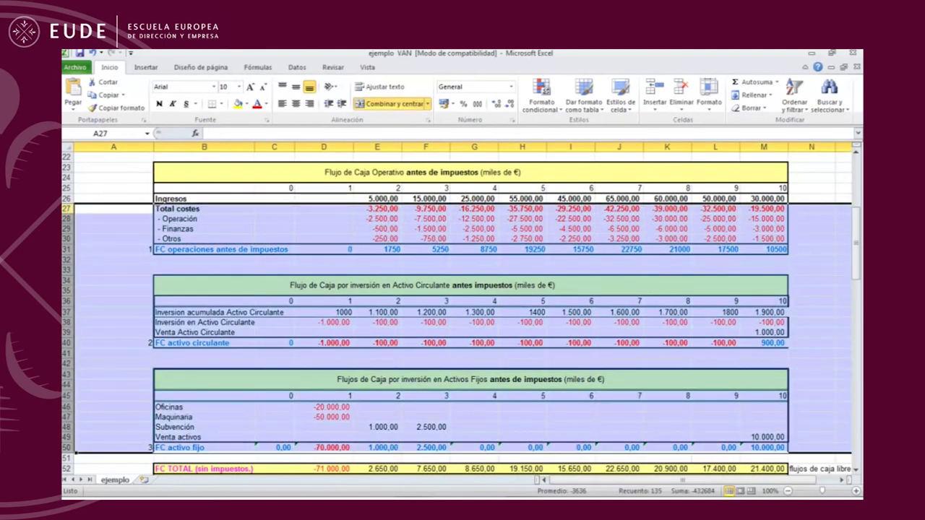
pyautogui.rightClick(67, 209)
pyautogui.click(99, 351)
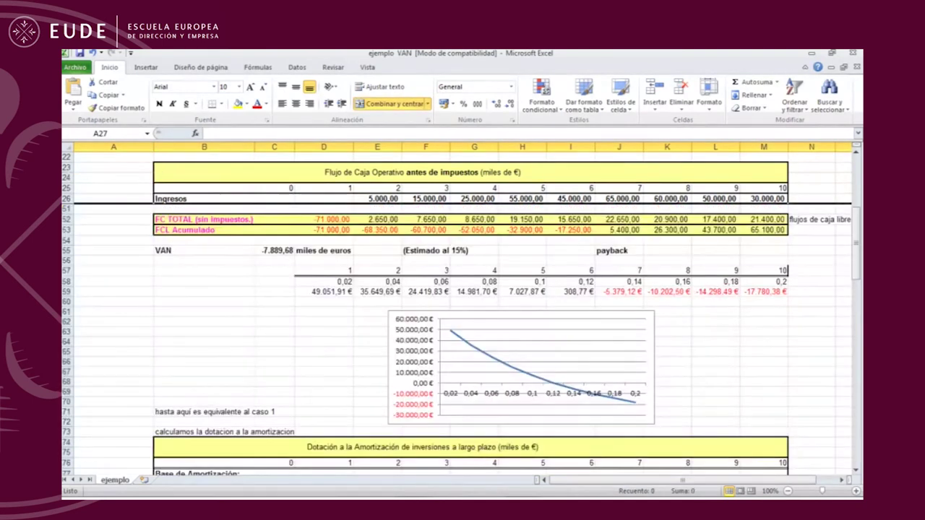
pyautogui.click(203, 270)
pyautogui.scroll(2, 203, 270)
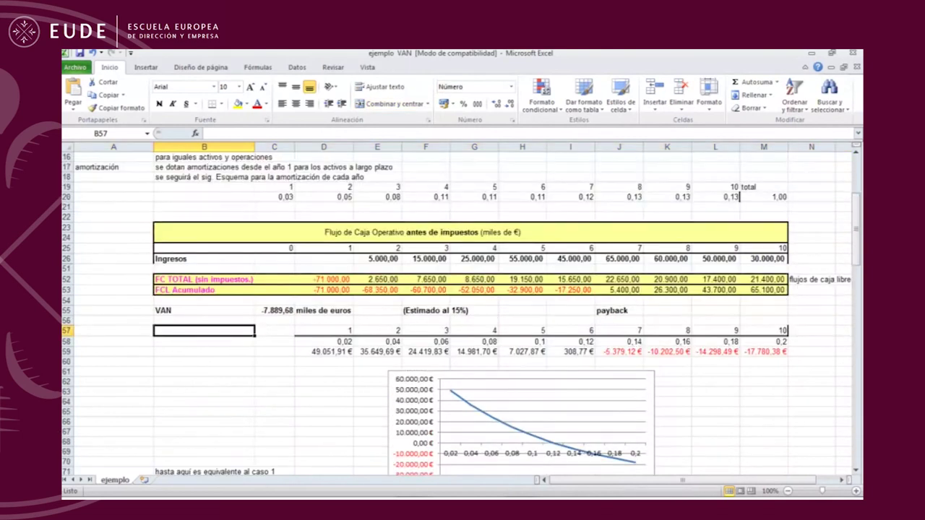
# - Try year-2 Ingresos of 1.000 in cell E26 to test the VAN, and restore the value to 5.000
pyautogui.click(377, 259)
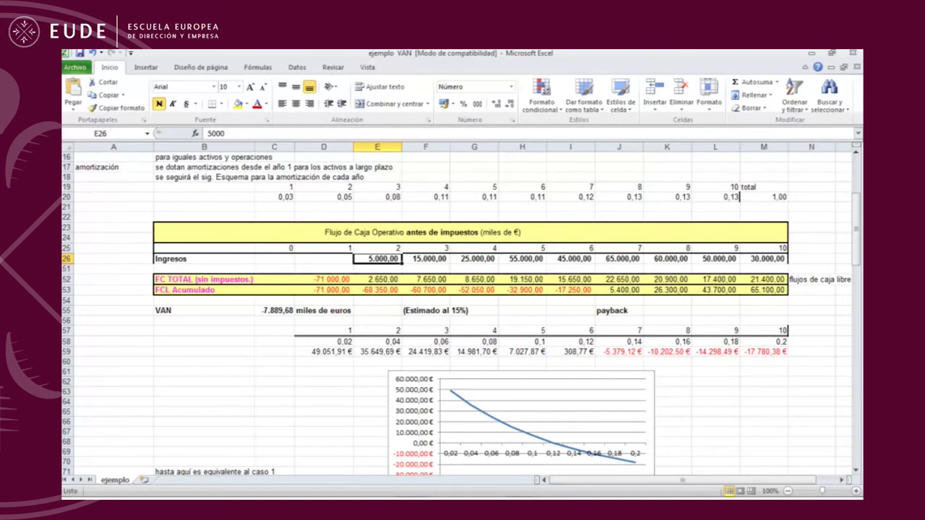
pyautogui.write('1.')
pyautogui.write('000')
pyautogui.press('Return')
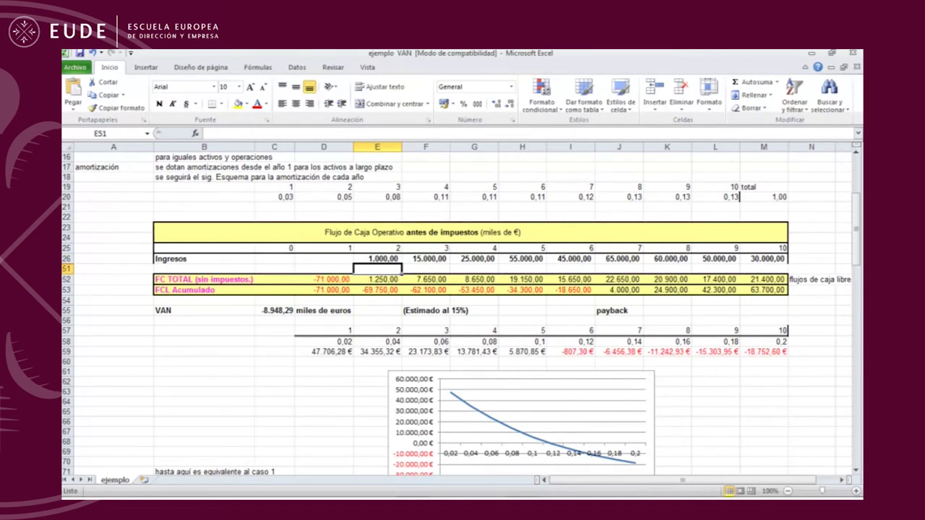
pyautogui.click(377, 259)
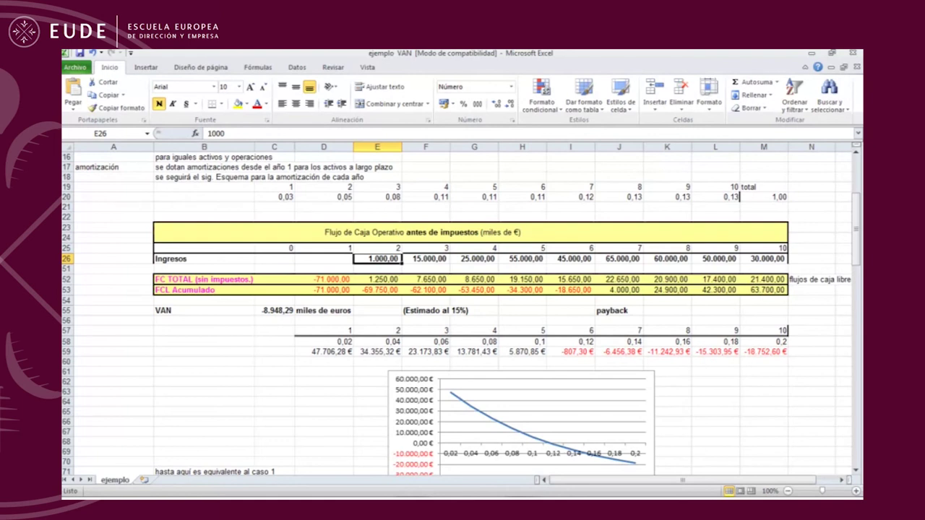
pyautogui.write('1')
pyautogui.write('5000')
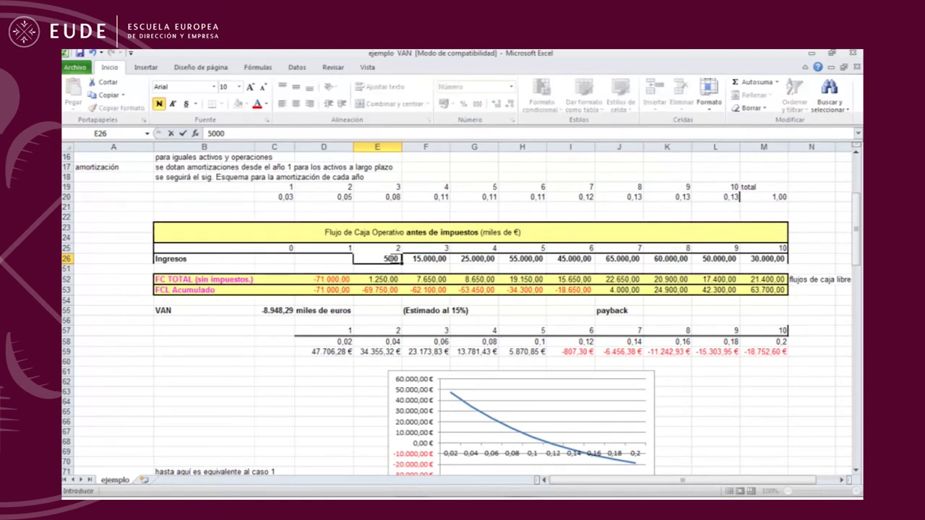
pyautogui.press('Return')
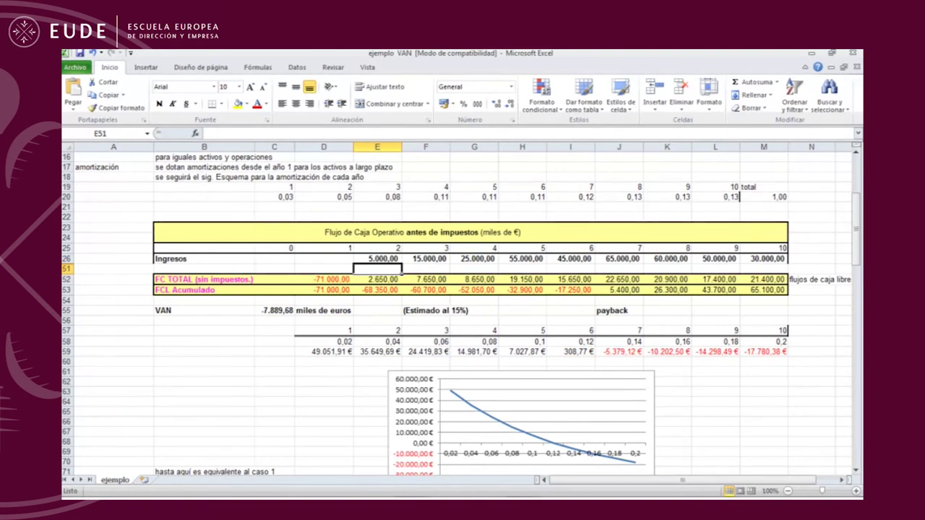
# - Raise the year-2 Ingresos in E26 to 10.000 and to 15.000 to test the effect on the VAN
pyautogui.press('Up')
pyautogui.press('BackSpace')
pyautogui.write('10000')
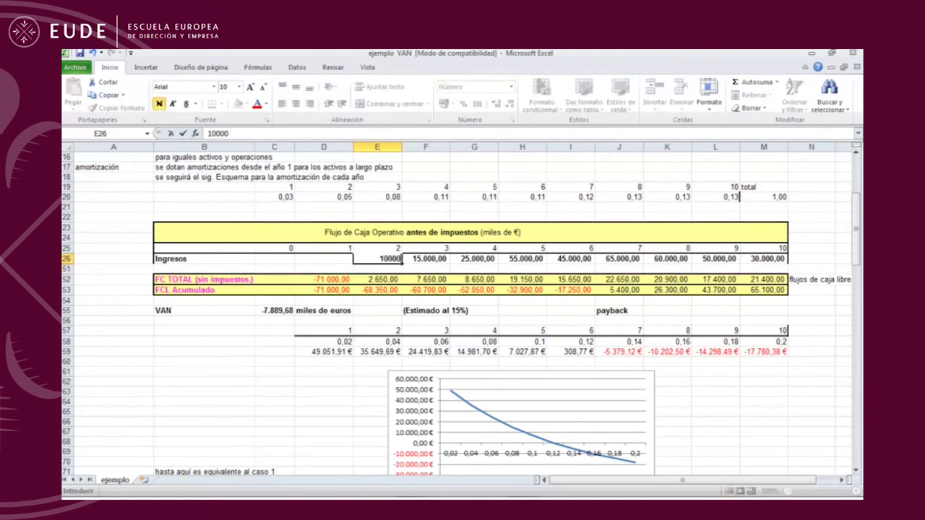
pyautogui.press('Return')
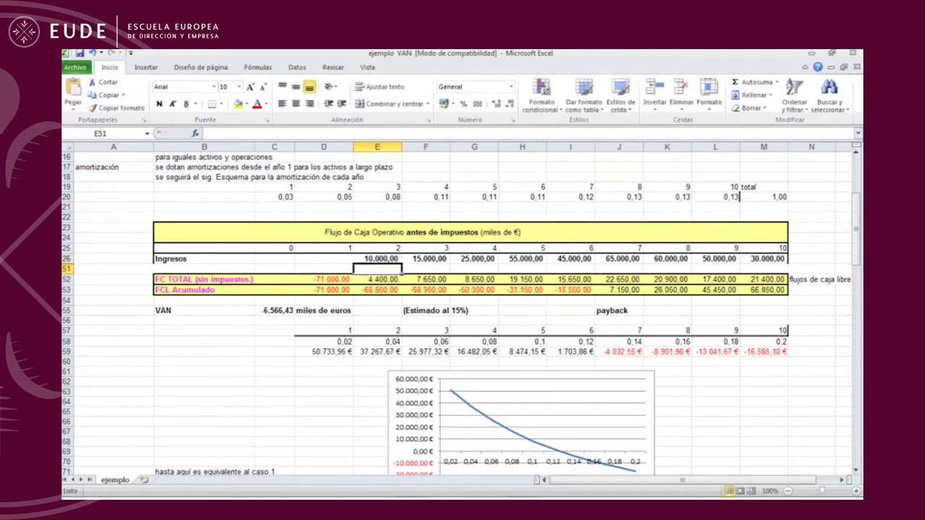
pyautogui.press('Up')
pyautogui.press('BackSpace')
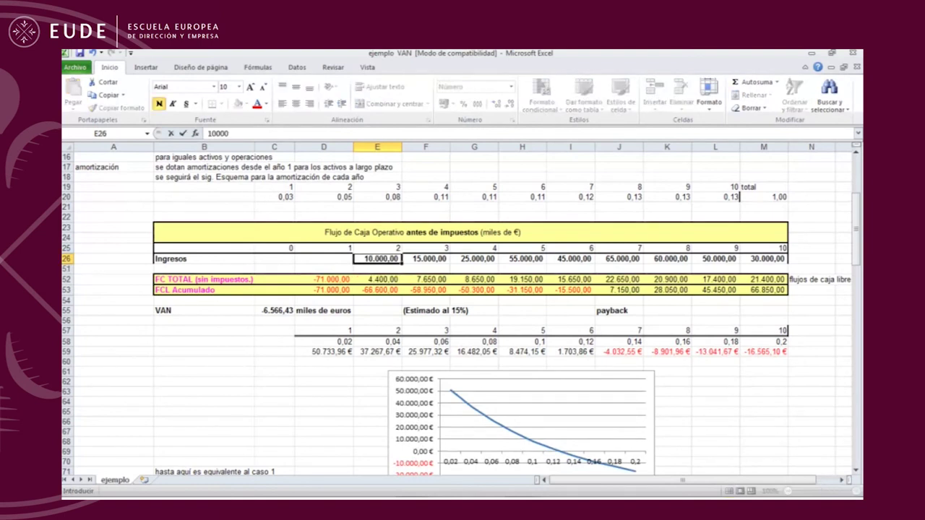
pyautogui.write('15000')
pyautogui.press('Return')
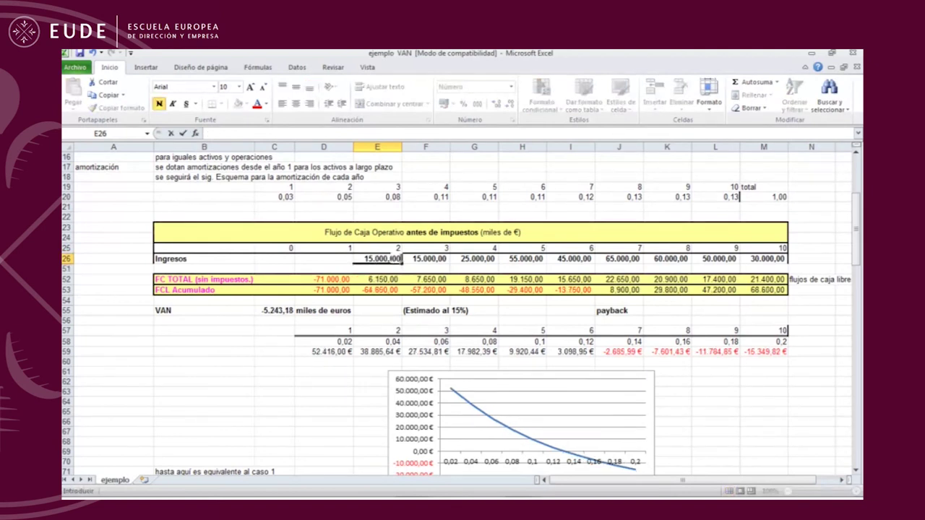
# - Raise the year-2 Ingresos in E26 to 20.000 and to 25.000 to test the effect on the VAN
pyautogui.write('20000')
pyautogui.press('Return')
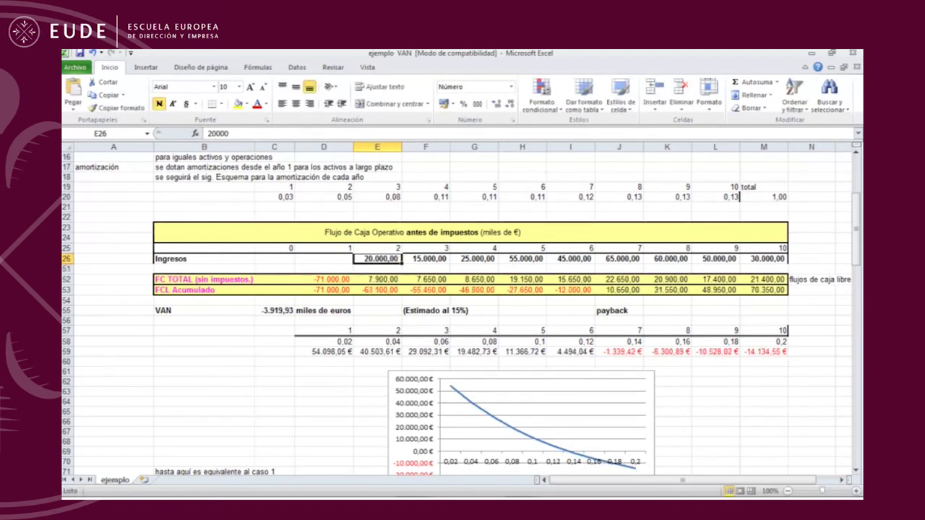
pyautogui.write('2')
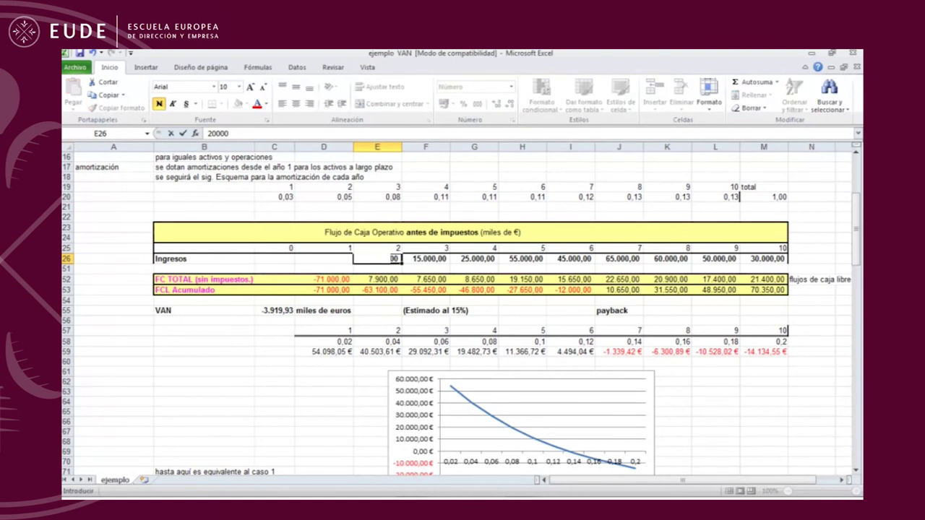
pyautogui.press('Return')
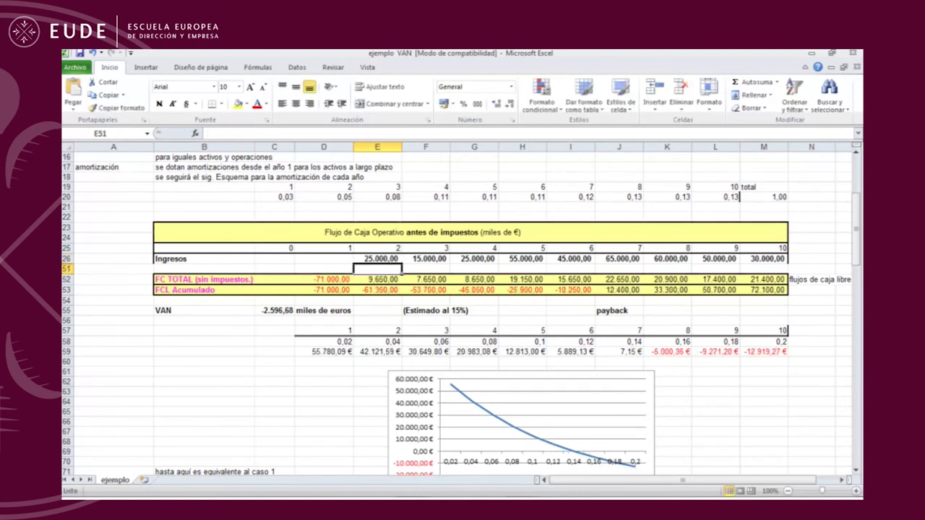
# - Set the year-2 Ingresos in E26 to 35.000 and check the VAN formula cell C55
pyautogui.press('Up')
pyautogui.write('35000')
pyautogui.press('Return')
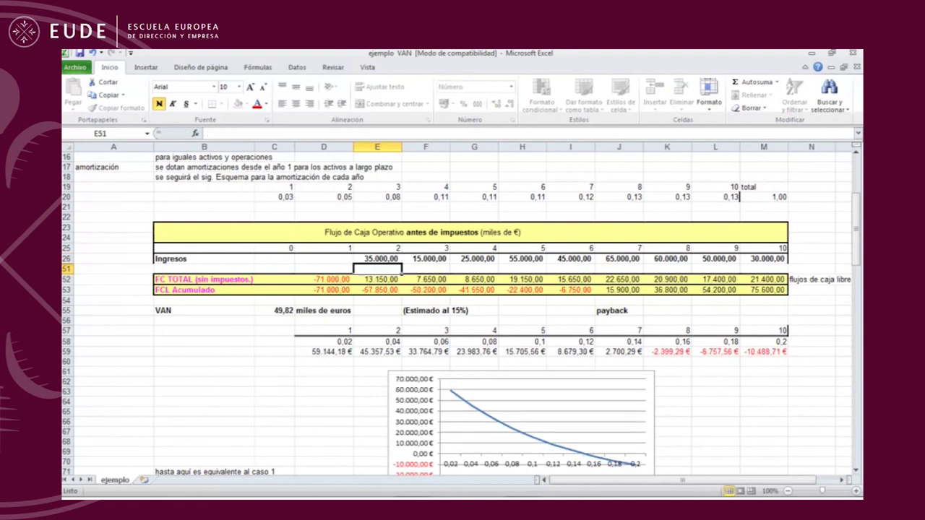
pyautogui.click(274, 311)
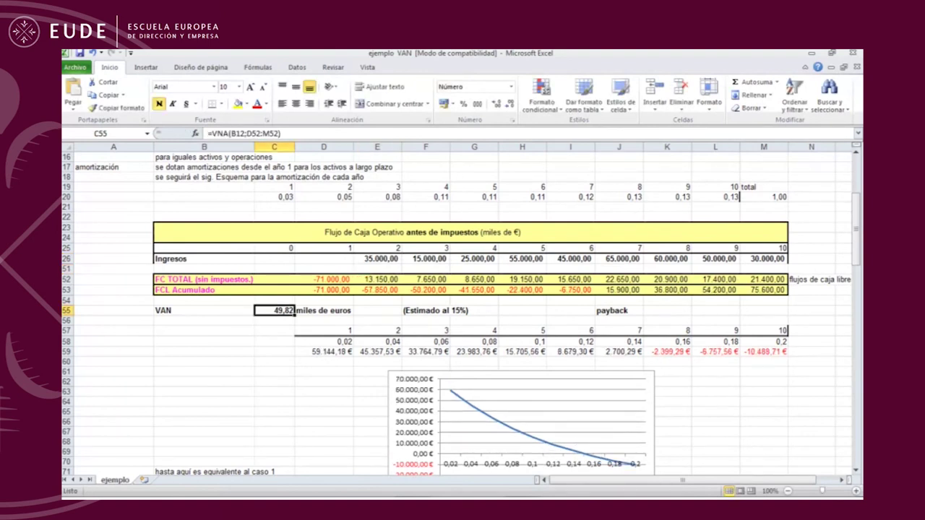
# - Lower the year-2 Ingresos in E26 to 34.490 to look for the revenue that brings the VAN to zero
pyautogui.click(377, 258)
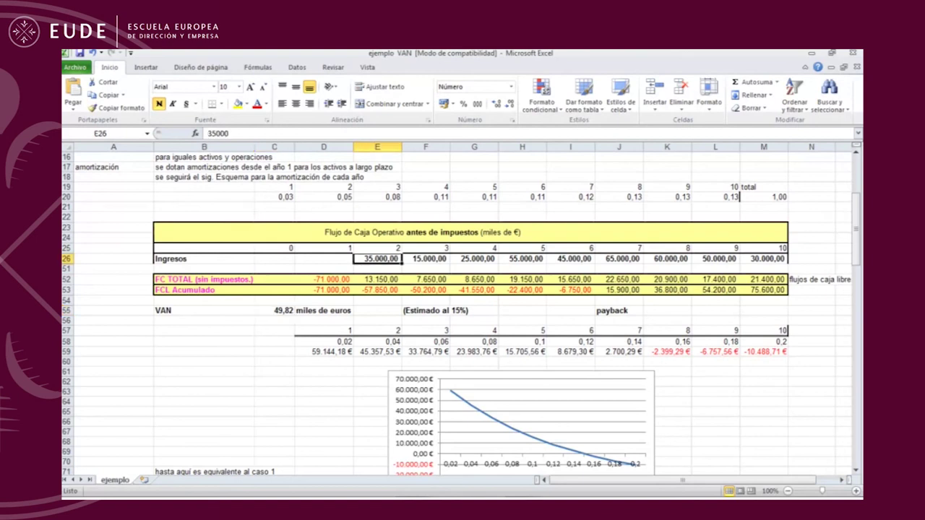
pyautogui.write('3400')
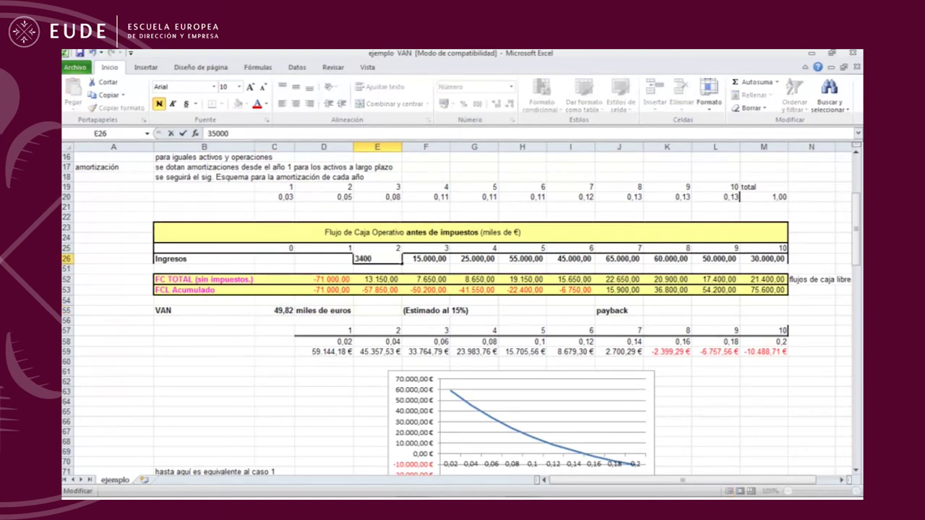
pyautogui.write('9')
pyautogui.press('Return')
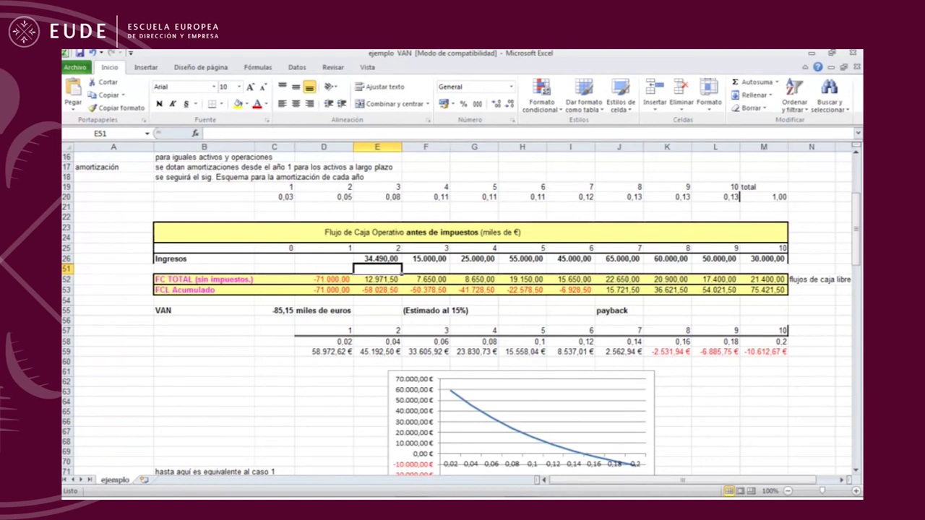
# - Adjust the year-2 Ingresos in E26 to 34.495
pyautogui.click(377, 258)
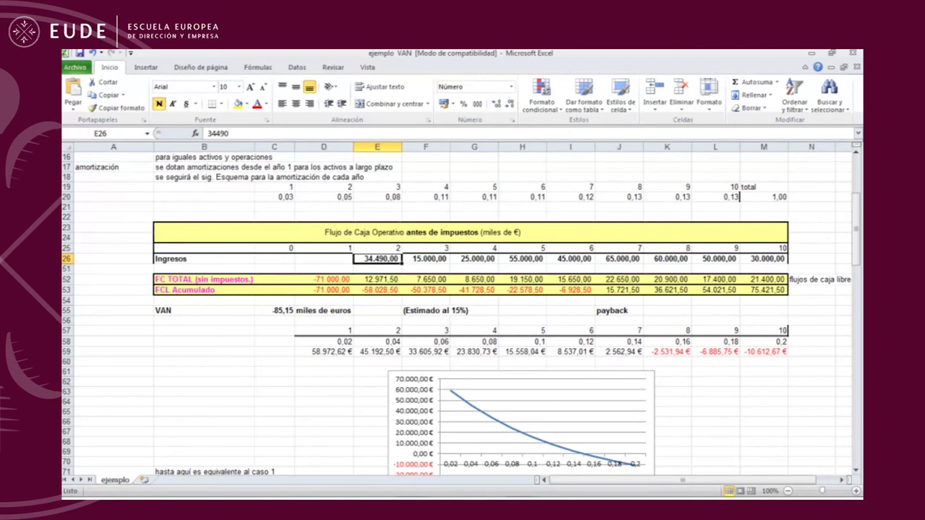
pyautogui.press('F2')
pyautogui.press('BackSpace')
pyautogui.write('5')
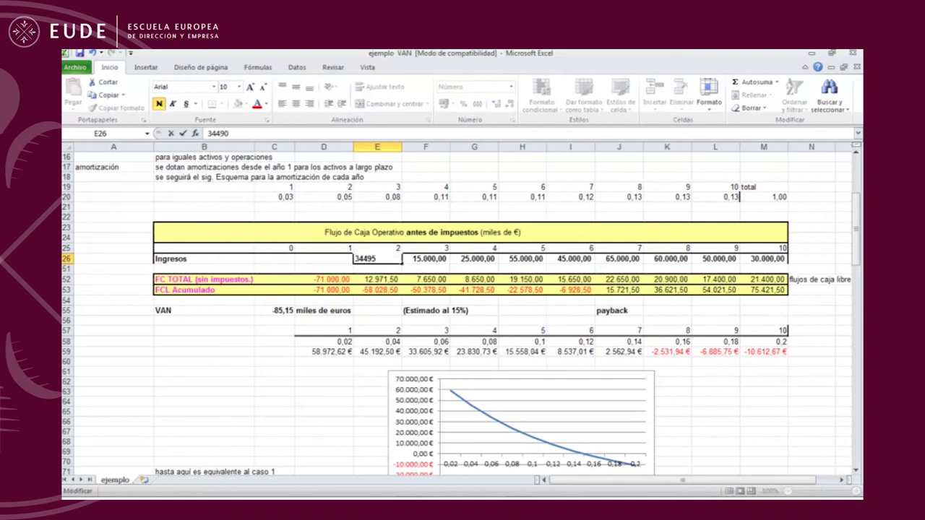
pyautogui.press('Return')
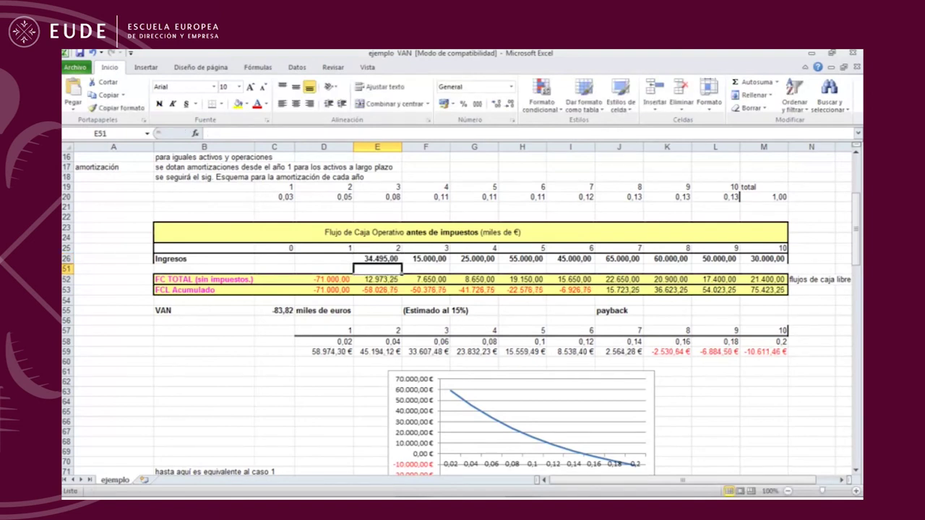
# - Change the year-2 Ingresos in E26 to 34.550 to bring the VAN closer to zero
pyautogui.press('Up')
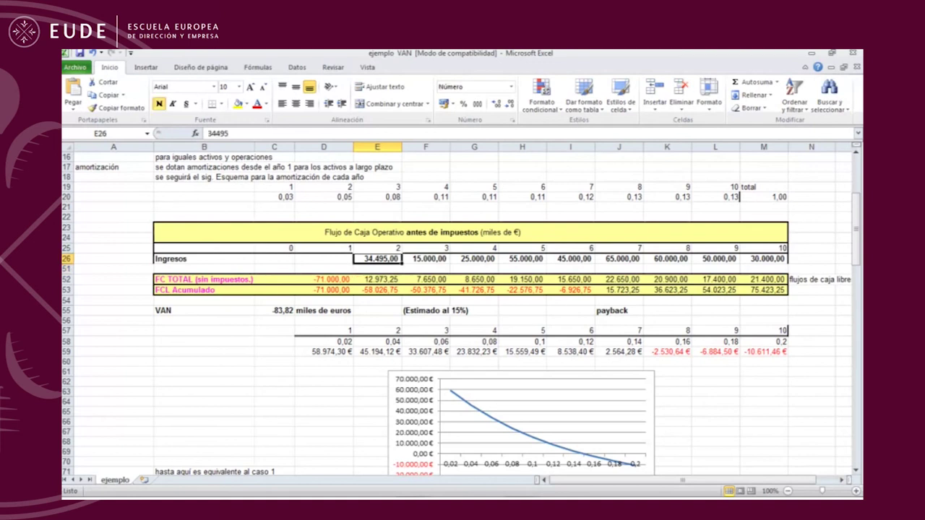
pyautogui.press('F2')
pyautogui.press('BackSpace')
pyautogui.press('BackSpace')
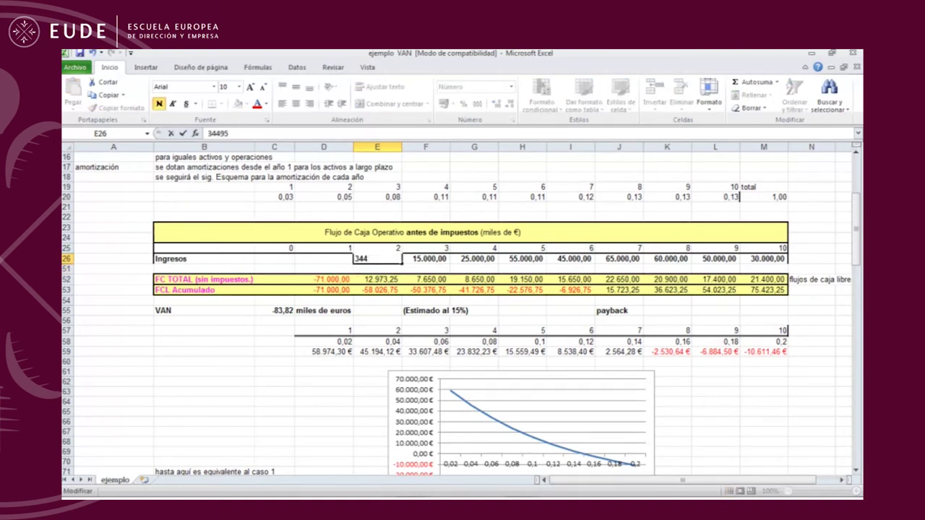
pyautogui.press('BackSpace')
pyautogui.write('550')
pyautogui.press('Return')
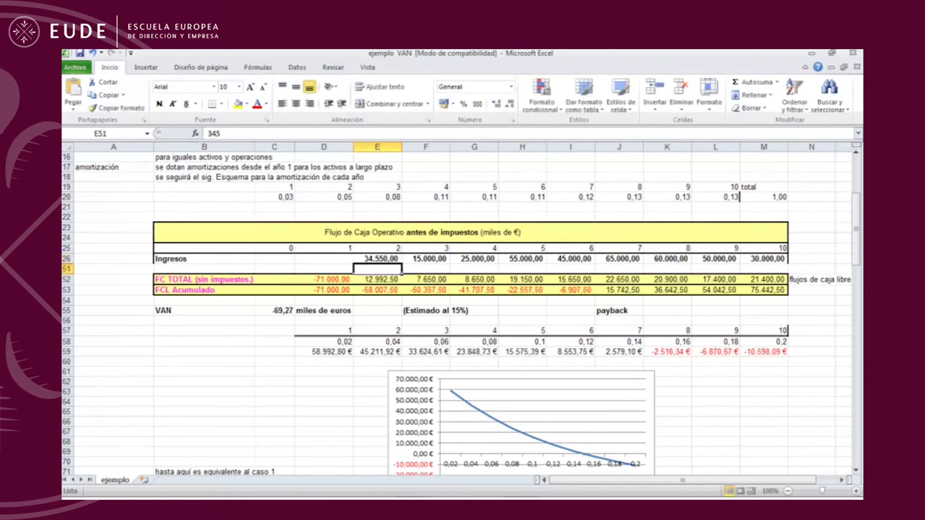
# - Increase the year-2 Ingresos in E26 to 34.750
pyautogui.press('F2')
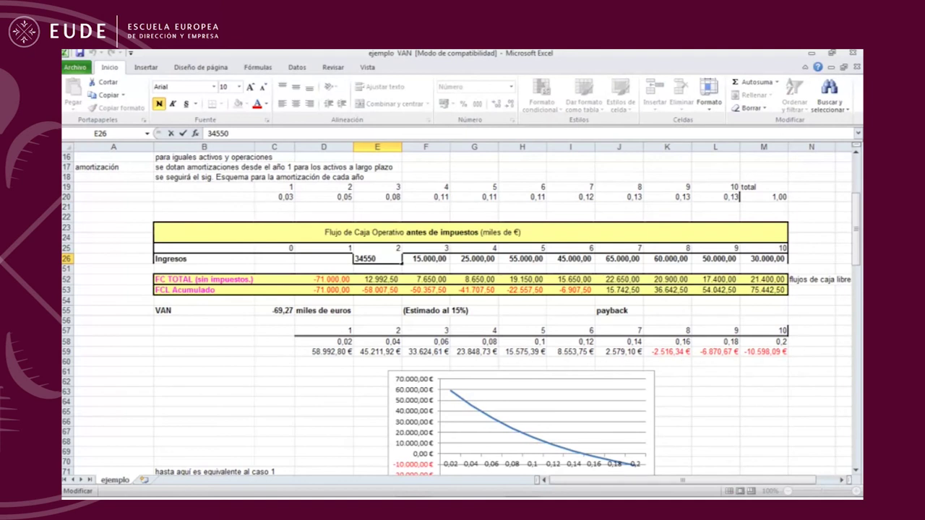
pyautogui.write('7')
pyautogui.press('Delete')
pyautogui.press('Return')
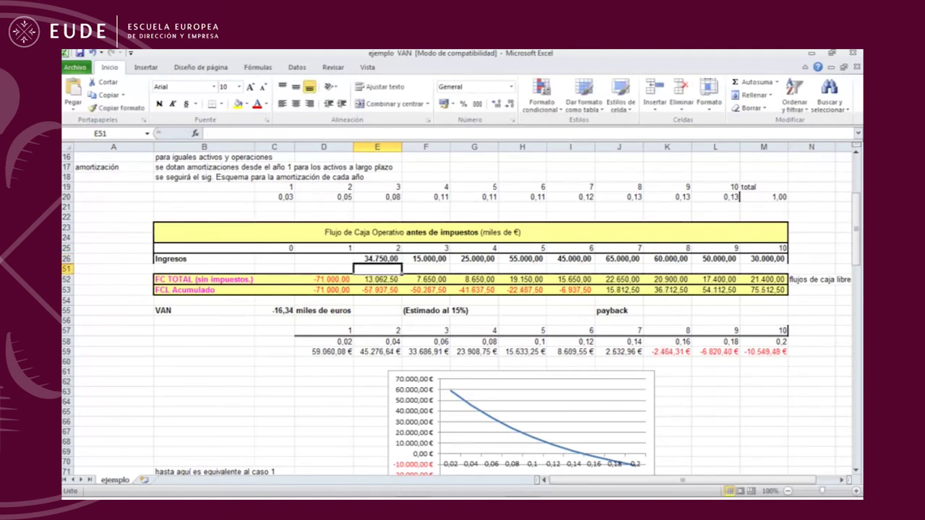
# - Set the year-2 Ingresos in E26 to 34.800 to bring the VAN near zero
pyautogui.click(377, 259)
pyautogui.press('F2')
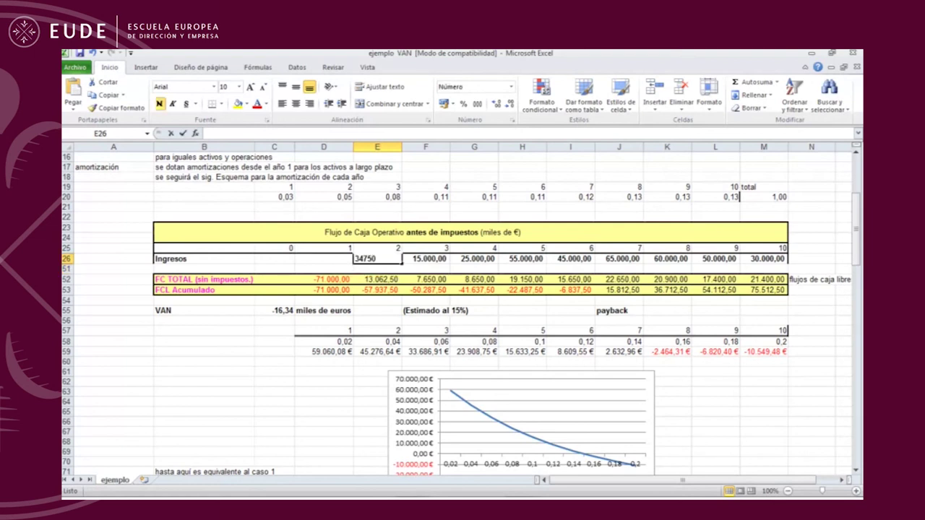
pyautogui.press('BackSpace')
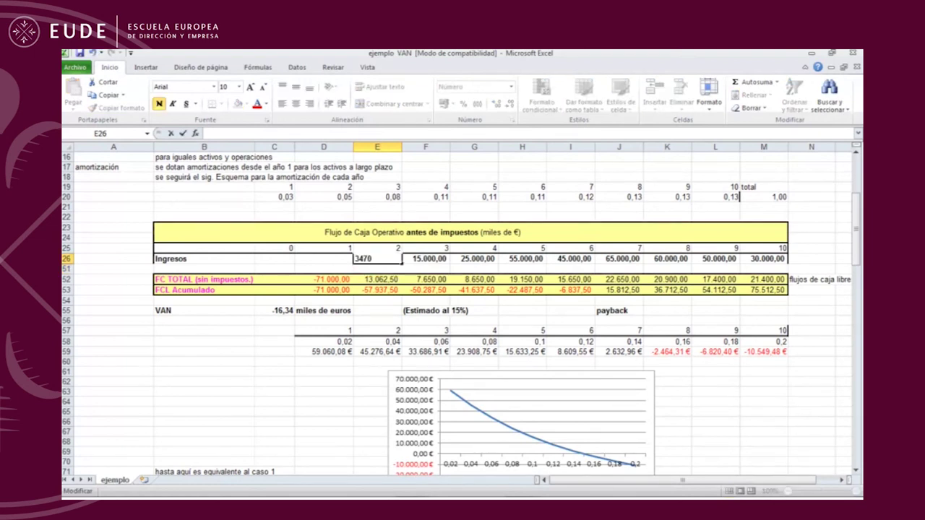
pyautogui.press('BackSpace')
pyautogui.write('800')
pyautogui.press('Return')
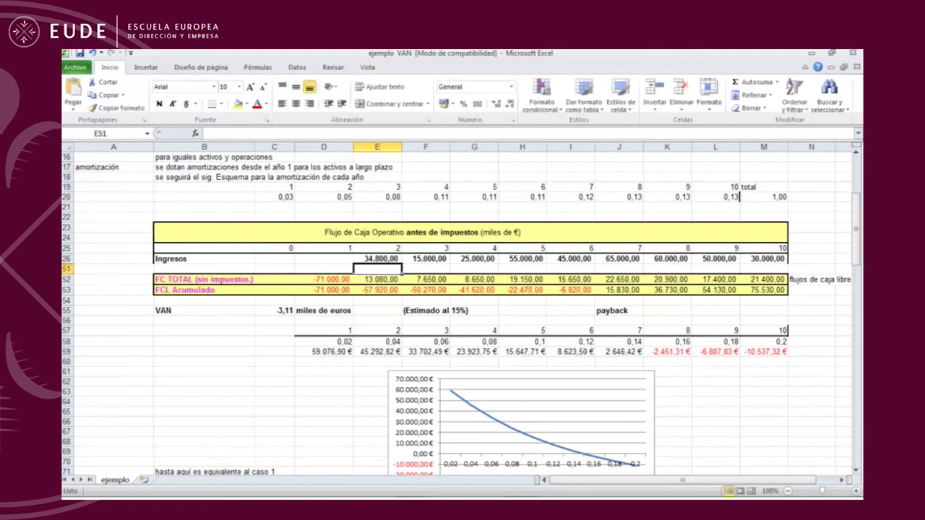
# - Set the year-2 Ingresos in E26 to 34.850
pyautogui.click(377, 259)
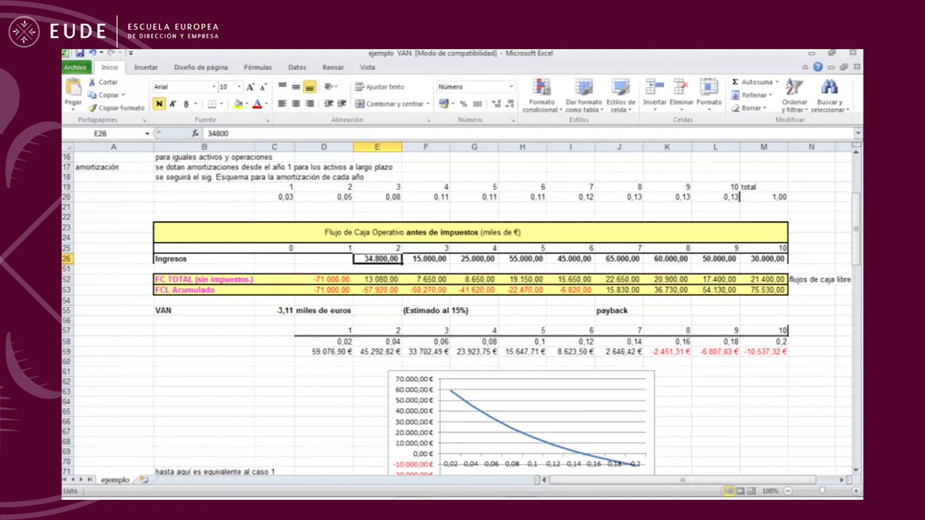
pyautogui.press('F2')
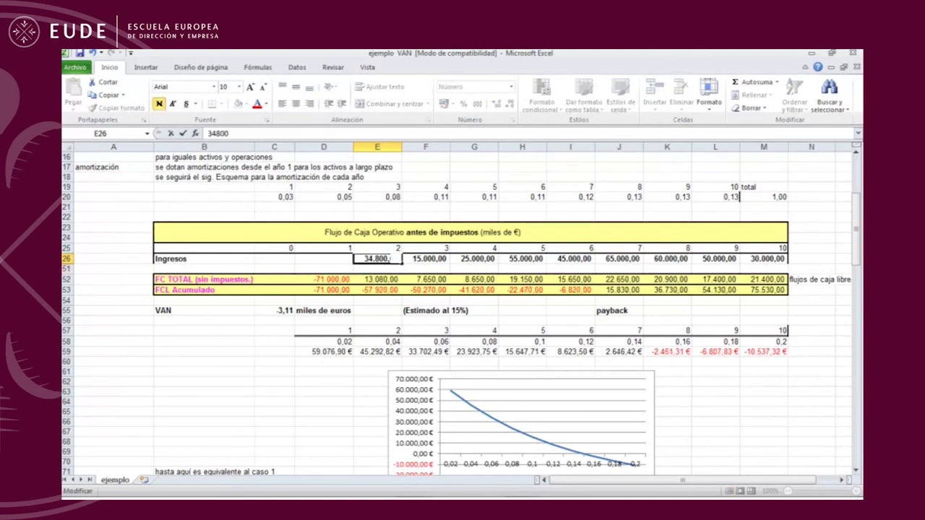
pyautogui.press('Return')
# - Lower the year-2 Ingresos in E26 to 34.820 to bring the VAN closer to zero
pyautogui.click(377, 258)
pyautogui.press('F2')
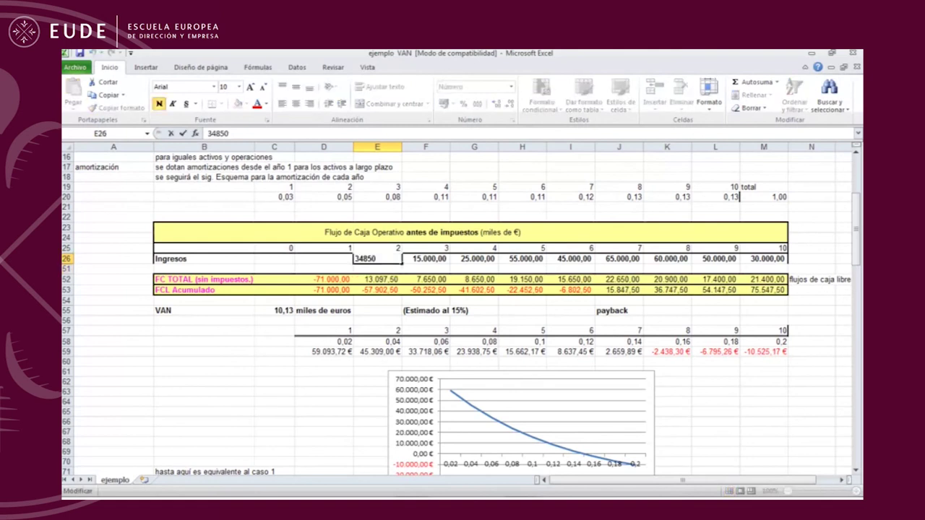
pyautogui.press('BackSpace')
pyautogui.press('BackSpace')
pyautogui.write('20')
pyautogui.press('Return')
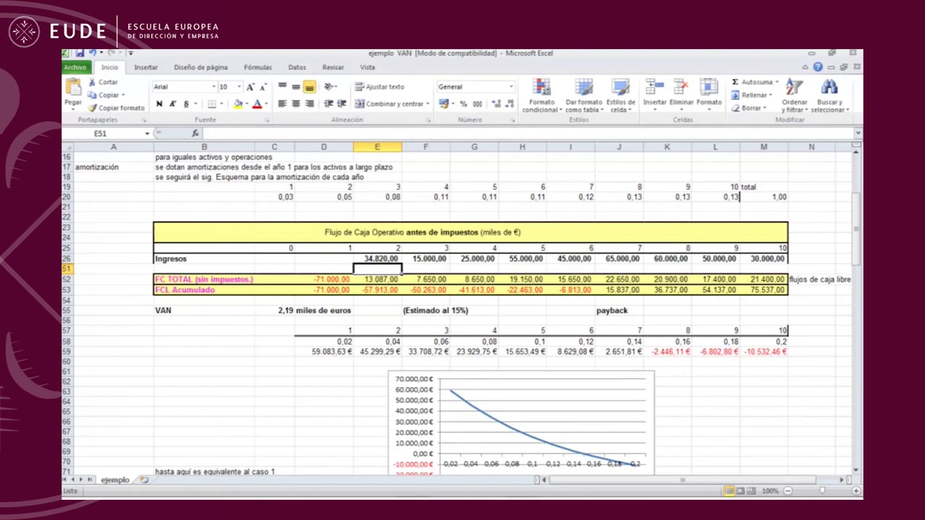
# - Reduce the year-2 Ingresos in E26 to 34.810
pyautogui.click(377, 258)
pyautogui.press('F2')
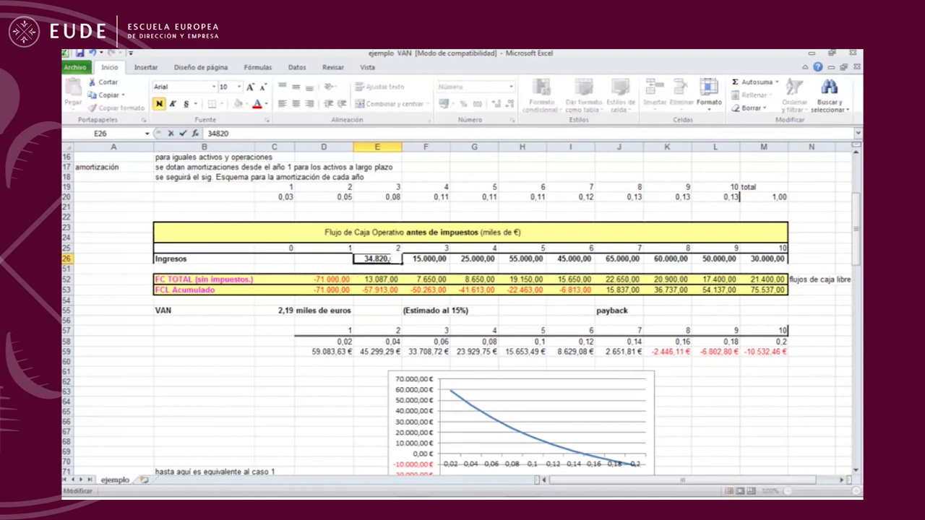
pyautogui.press('BackSpace')
pyautogui.press('BackSpace')
pyautogui.write('10')
pyautogui.press('Return')
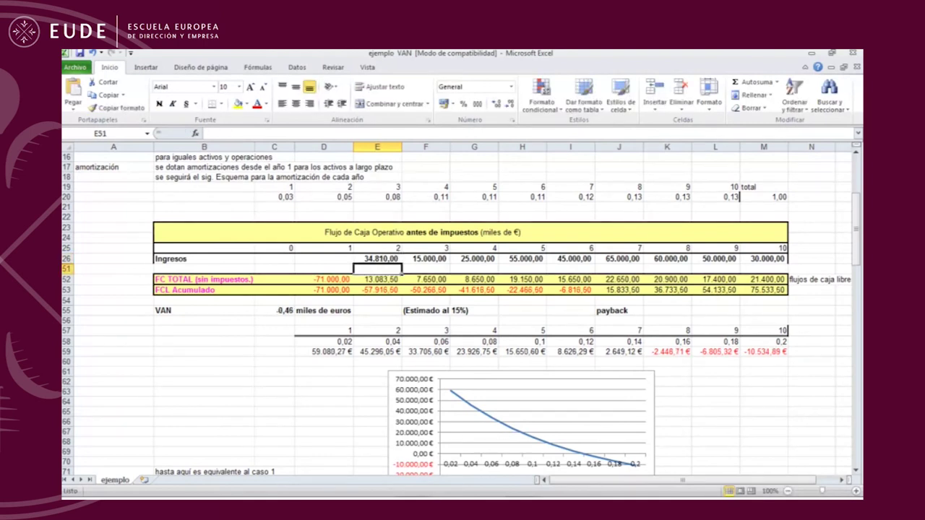
# - Adjust the year-2 Ingresos in E26 to 34.815 to fine-tune the pre-tax VAN
pyautogui.click(377, 259)
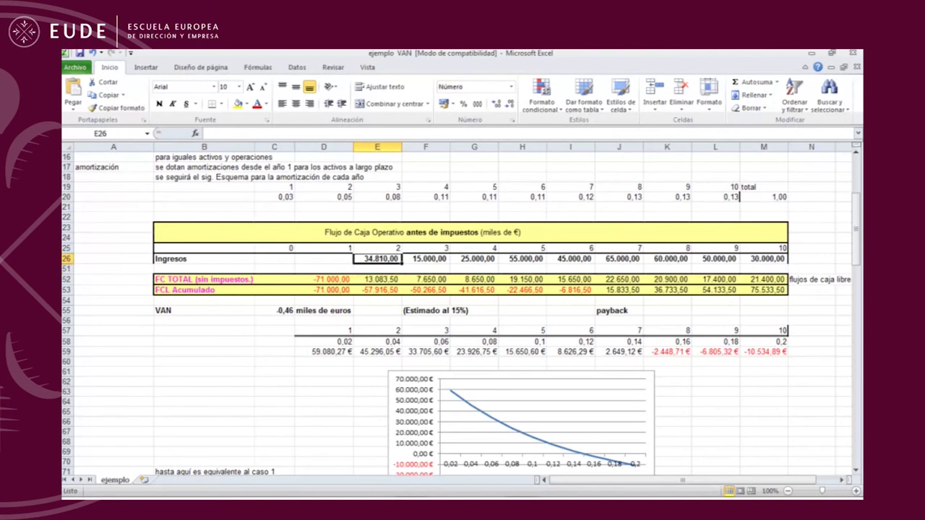
pyautogui.press('F2')
pyautogui.press('BackSpace')
pyautogui.write('5')
pyautogui.press('Return')
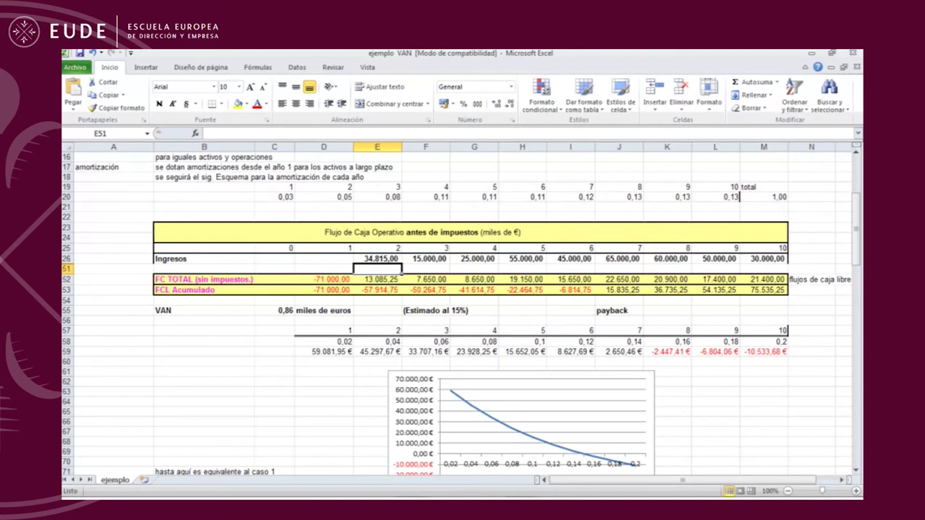
# - Reset the year-2 Ingresos in E26 to 5.000
pyautogui.click(377, 258)
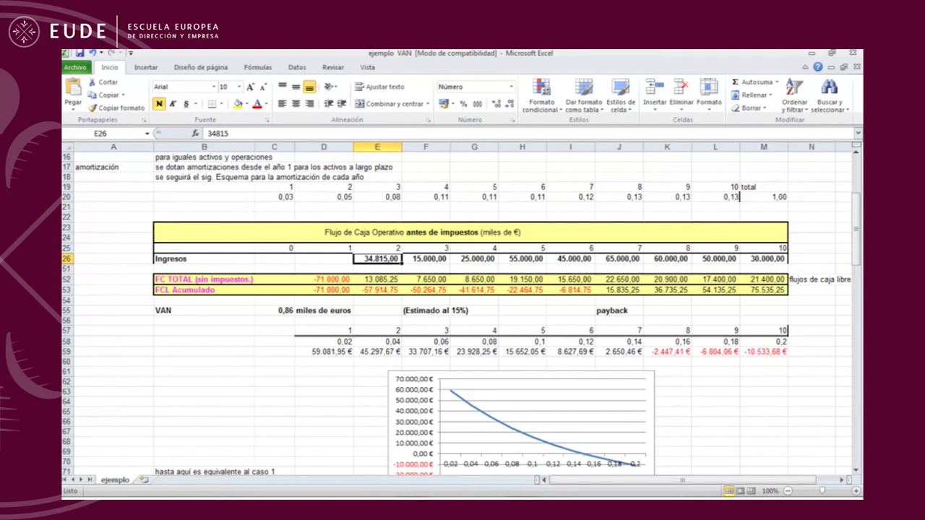
pyautogui.click(275, 341)
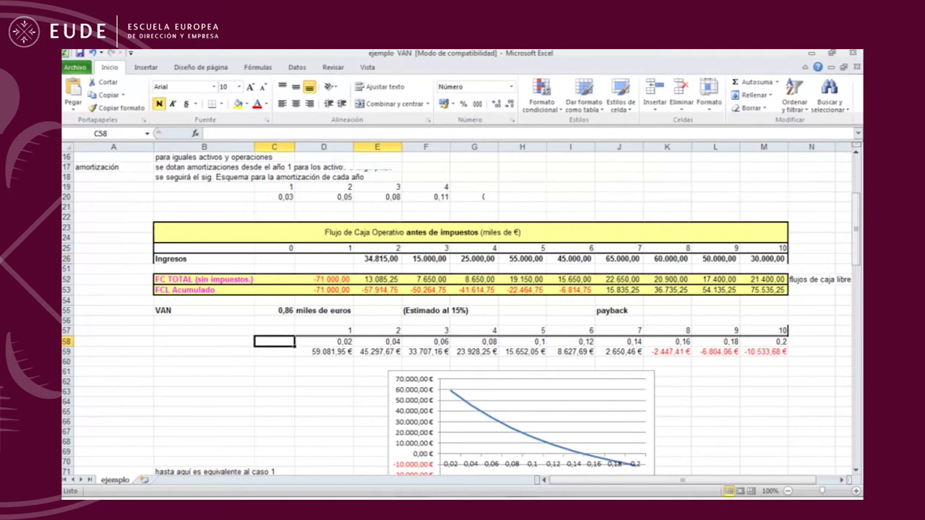
pyautogui.scroll(1, 394, 289)
pyautogui.click(394, 289)
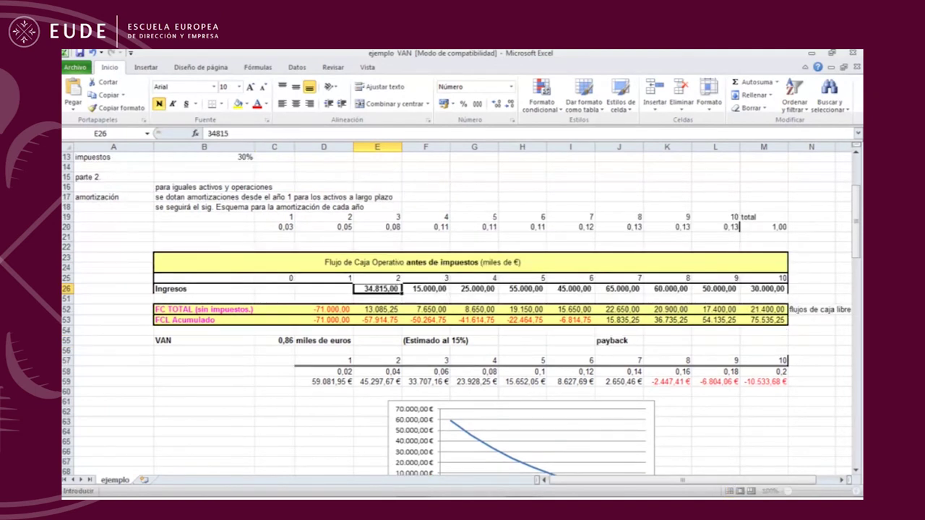
pyautogui.write('5000')
pyautogui.press('Return')
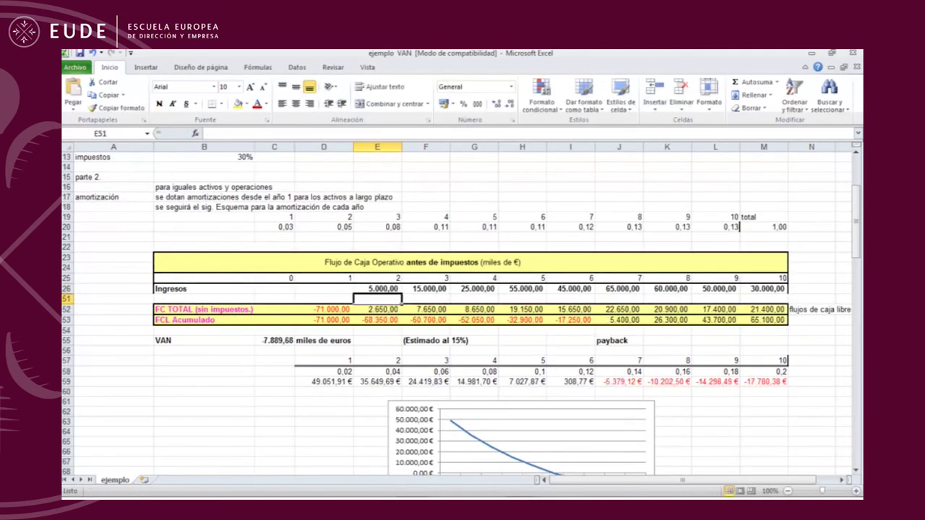
# - Start a Goal Seek (Buscar objetivo) on the pre-tax VAN in C55 with a target value of 0
pyautogui.click(275, 360)
pyautogui.click(275, 340)
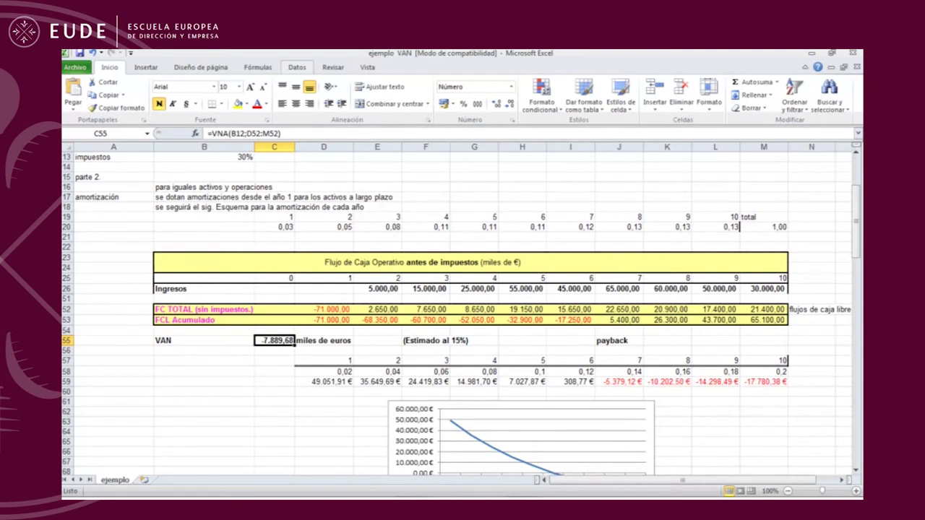
pyautogui.click(297, 68)
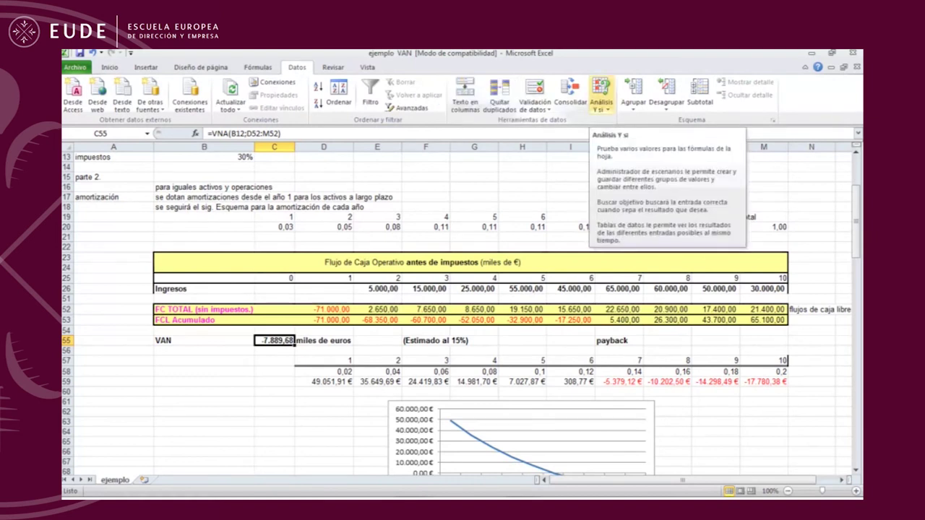
pyautogui.click(601, 105)
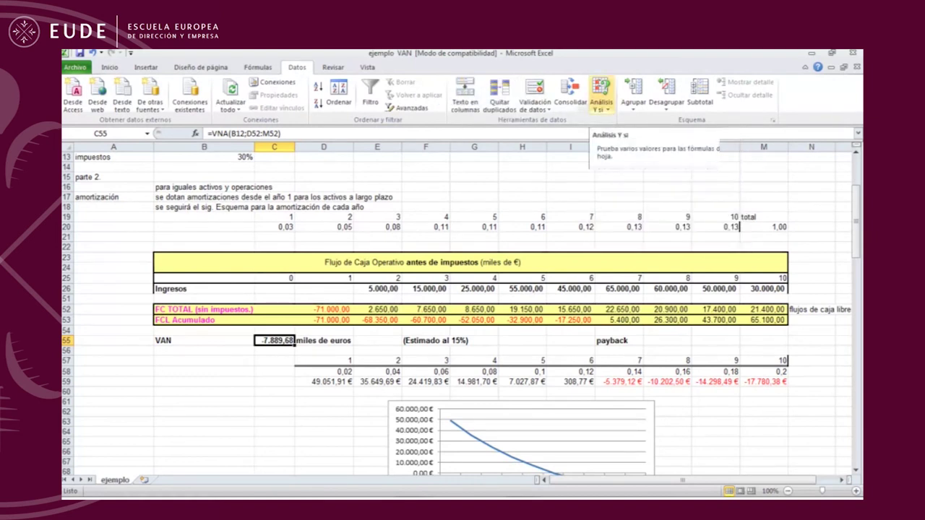
pyautogui.click(633, 135)
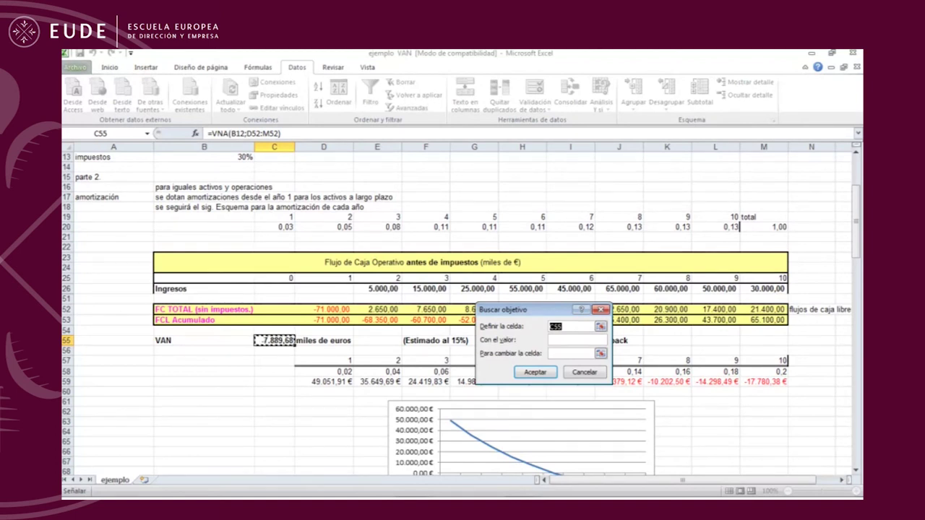
pyautogui.click(576, 340)
pyautogui.press('Tab')
pyautogui.write('0')
# - Run the Goal Seek with the year-2 Ingresos in E26 as the changing cell and keep its solution
pyautogui.click(570, 353)
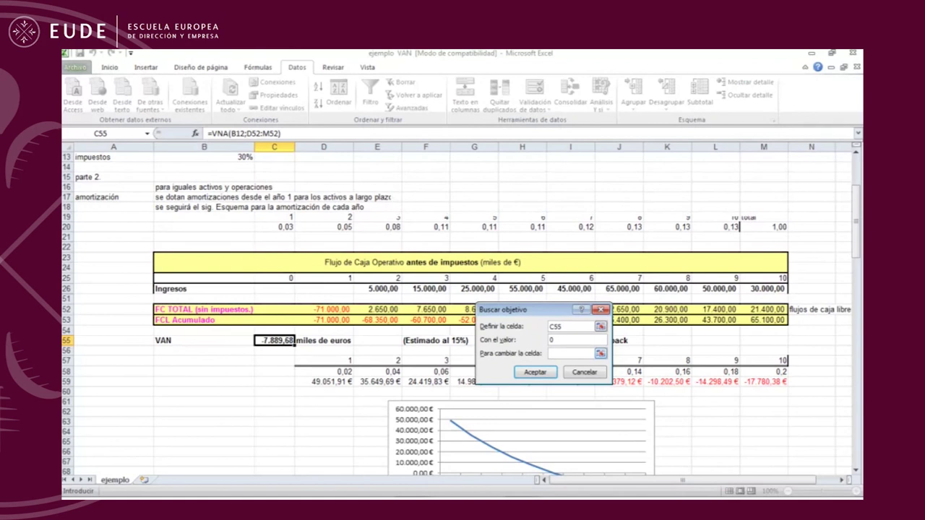
pyautogui.scroll(2, 462, 289)
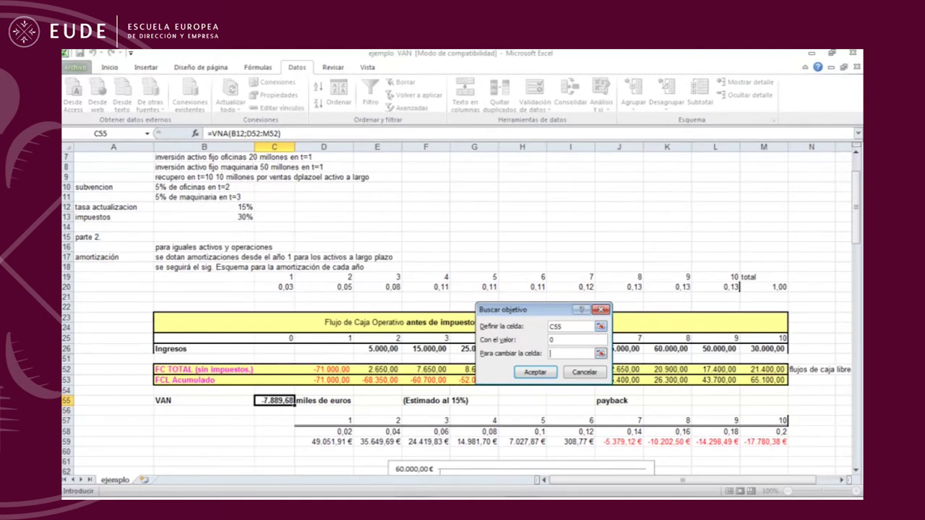
pyautogui.click(600, 353)
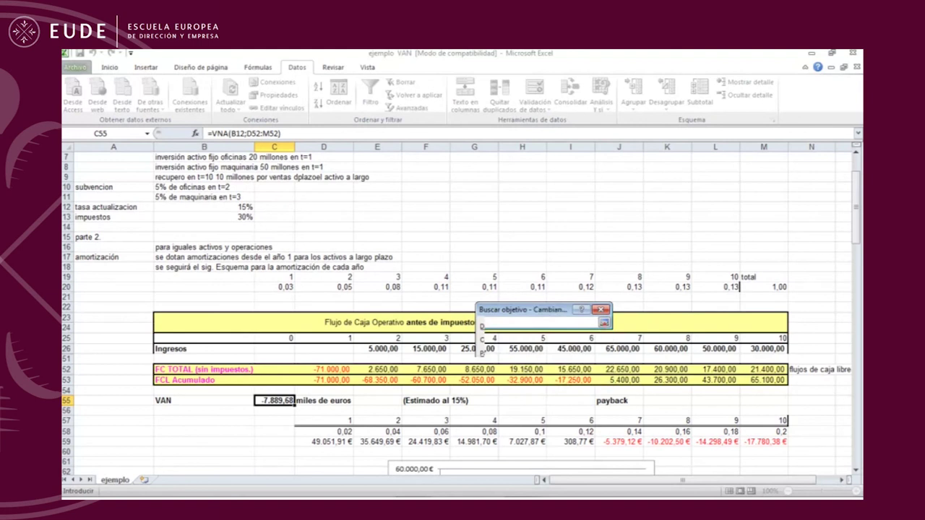
pyautogui.click(377, 349)
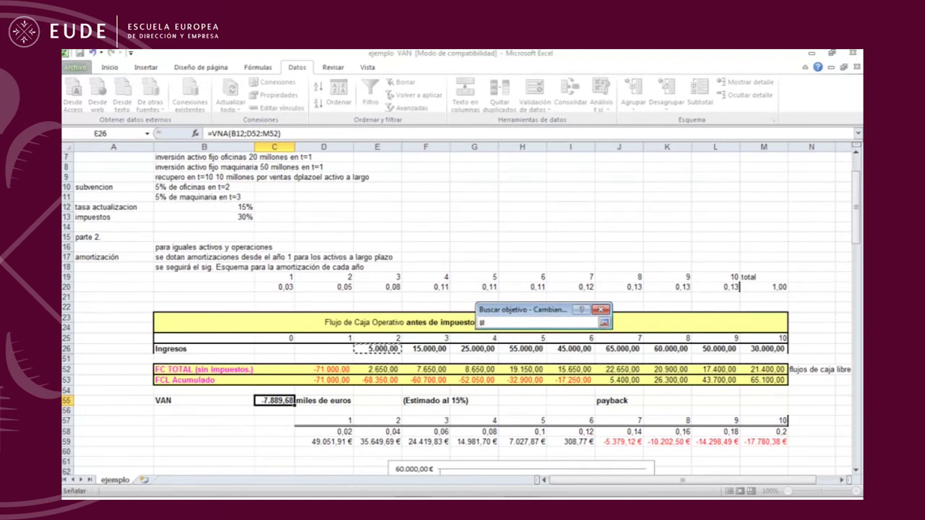
pyautogui.click(605, 323)
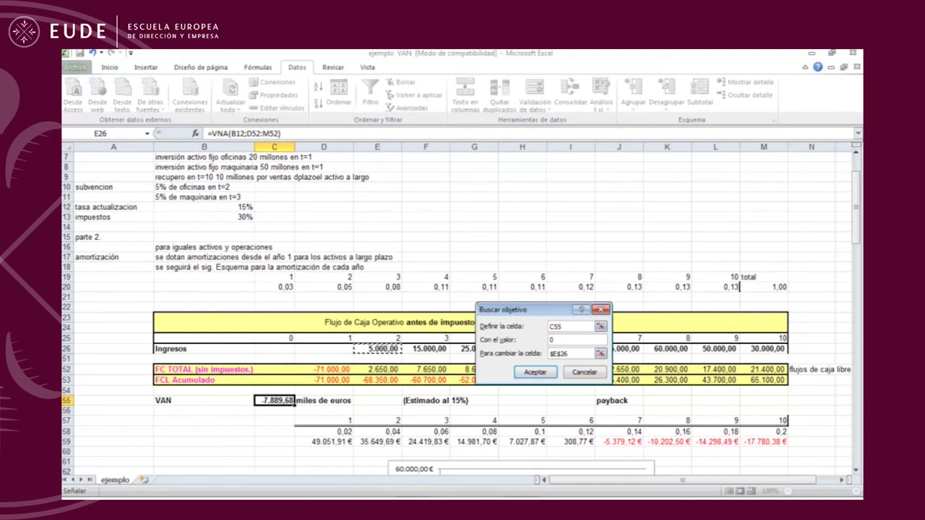
pyautogui.click(535, 372)
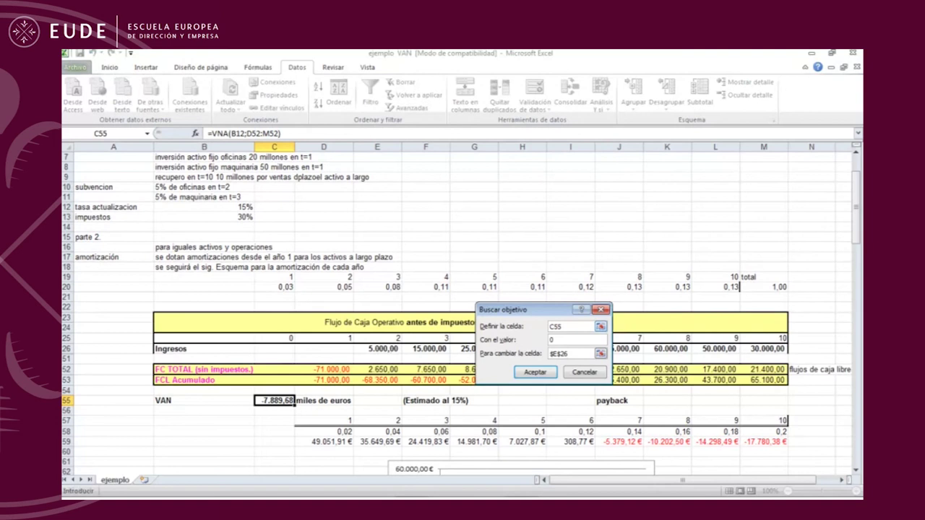
pyautogui.press('Tab')
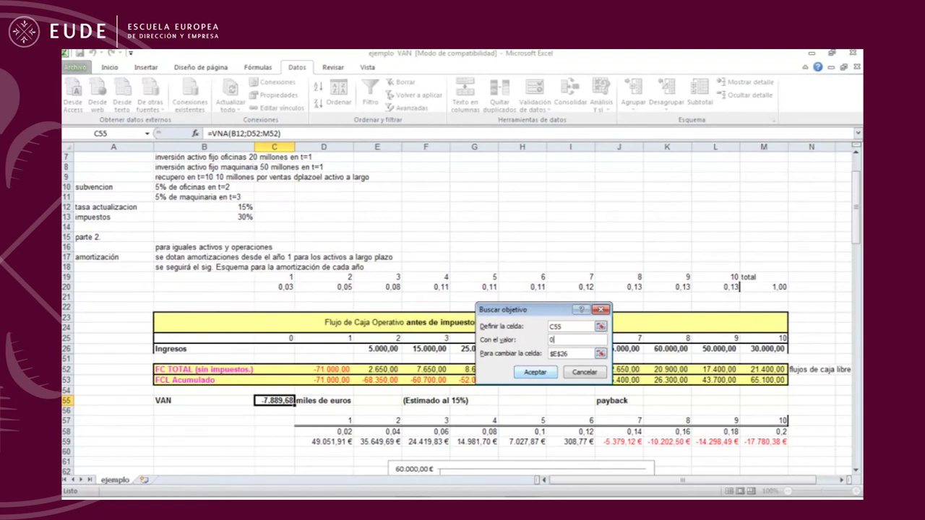
pyautogui.press('Return')
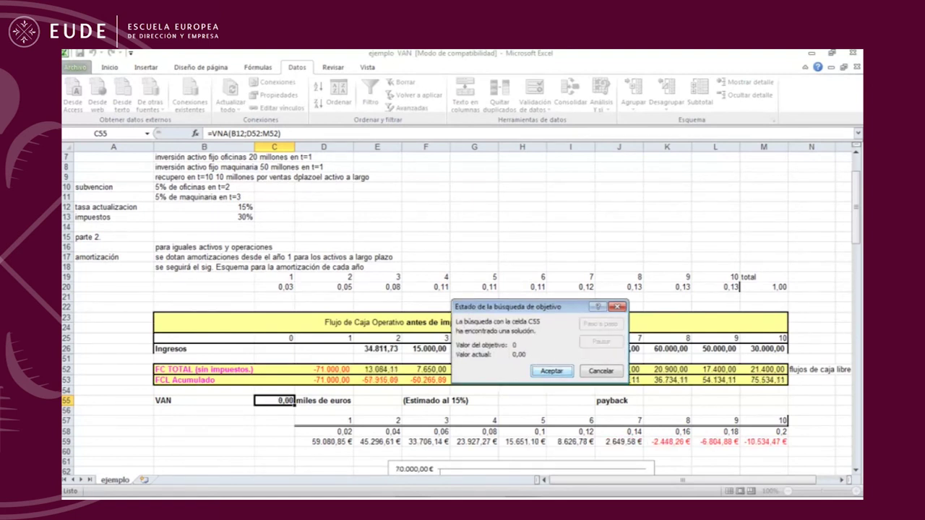
pyautogui.press('Return')
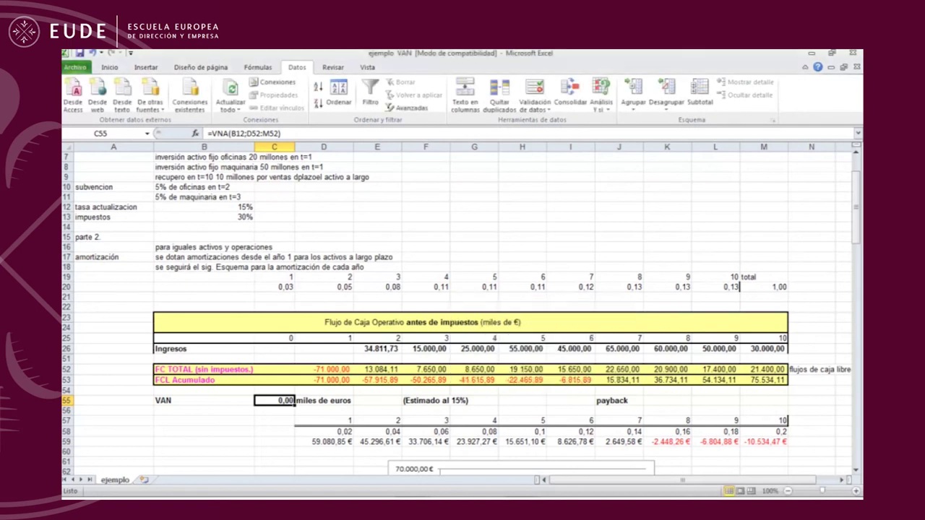
# - Check the solved year-2 Ingresos in E26 and the pre-tax VAN formula in C55
pyautogui.click(377, 349)
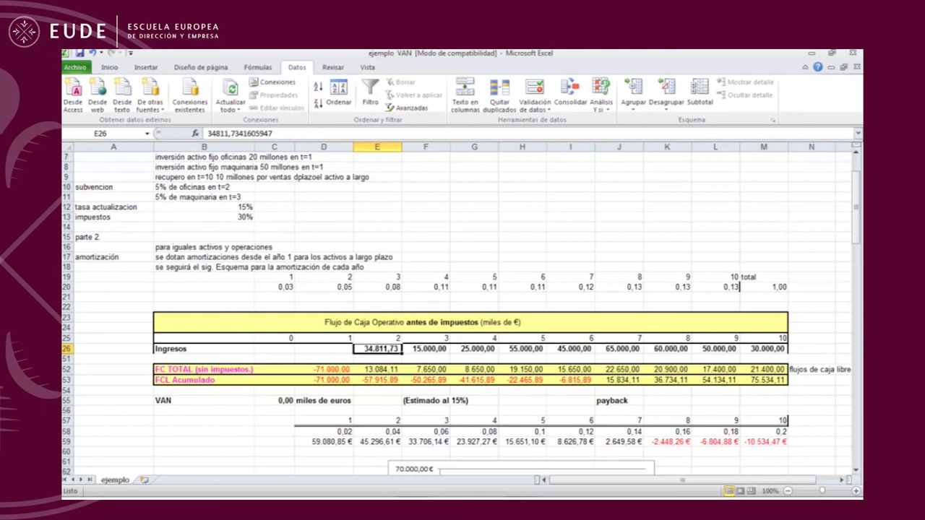
pyautogui.click(275, 400)
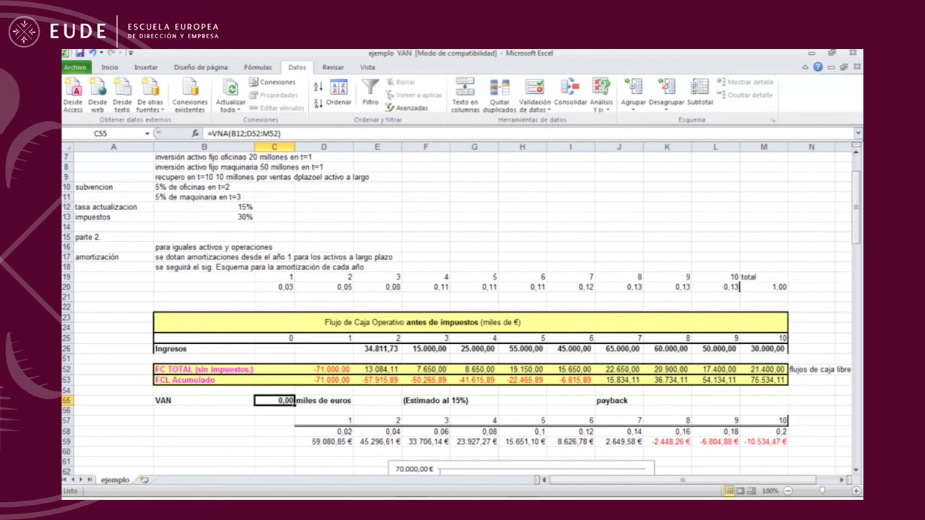
pyautogui.click(377, 348)
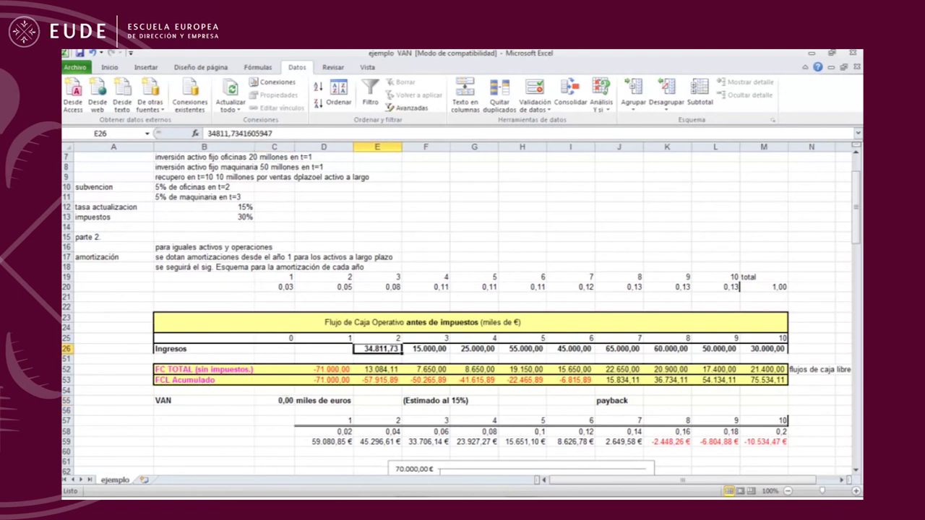
pyautogui.click(377, 297)
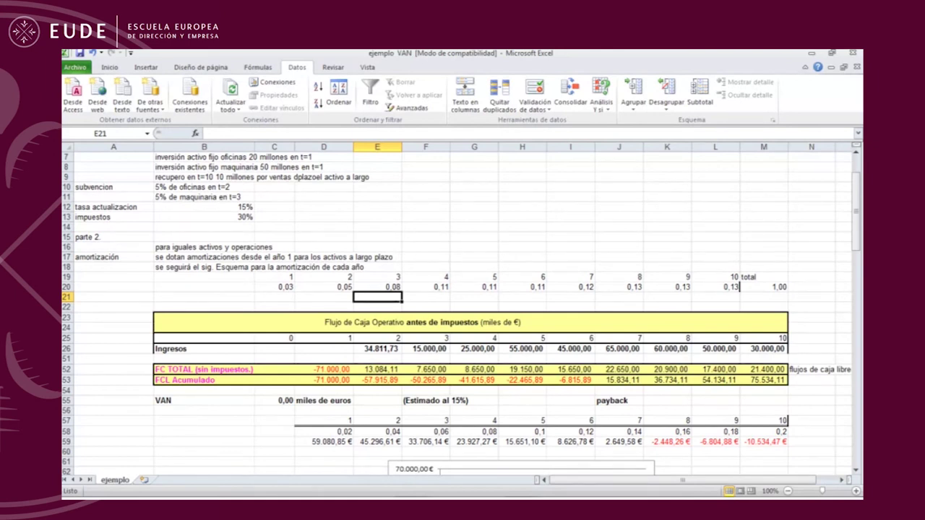
# - Review the amortization, Base Imponible and after-tax Flujos de Caja tables, including the after-tax VAN at 15%
pyautogui.scroll(-1, 461, 311)
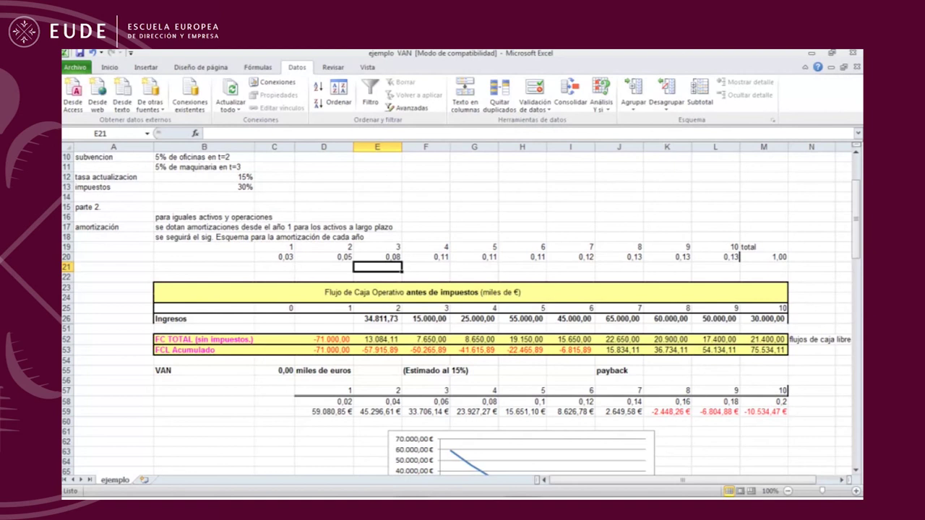
pyautogui.scroll(-4, 461, 311)
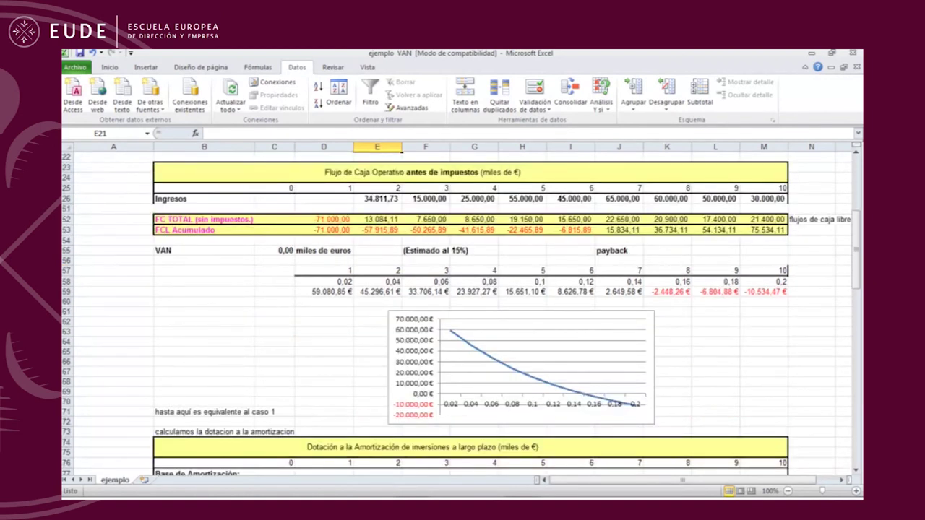
pyautogui.scroll(-15, 461, 310)
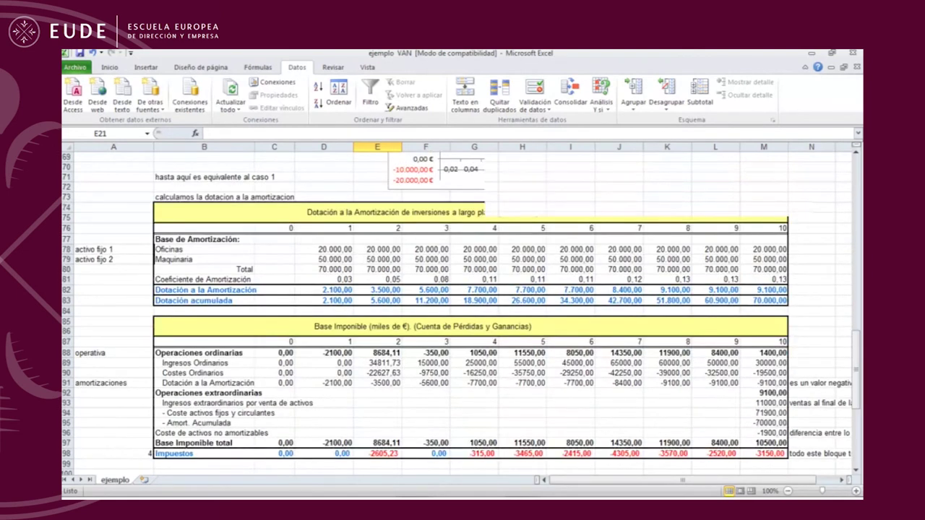
pyautogui.scroll(20, 461, 311)
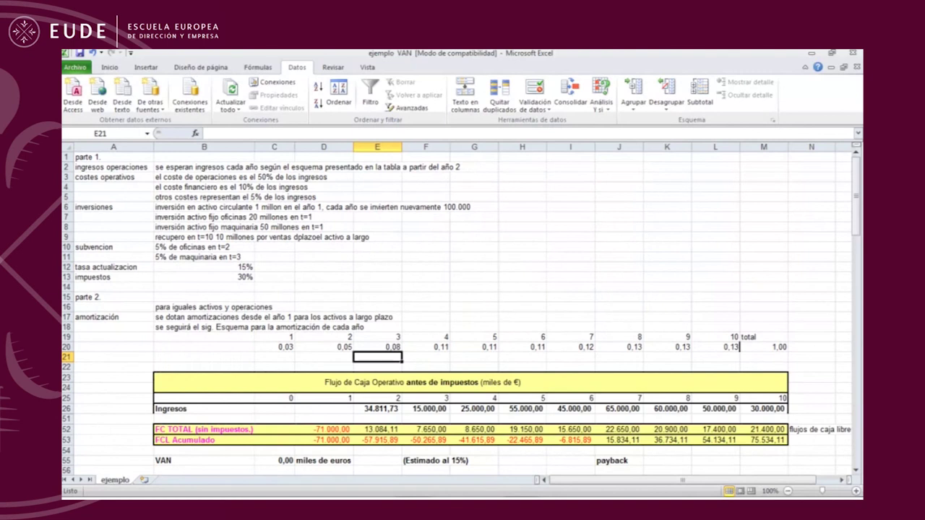
pyautogui.scroll(-4, 461, 311)
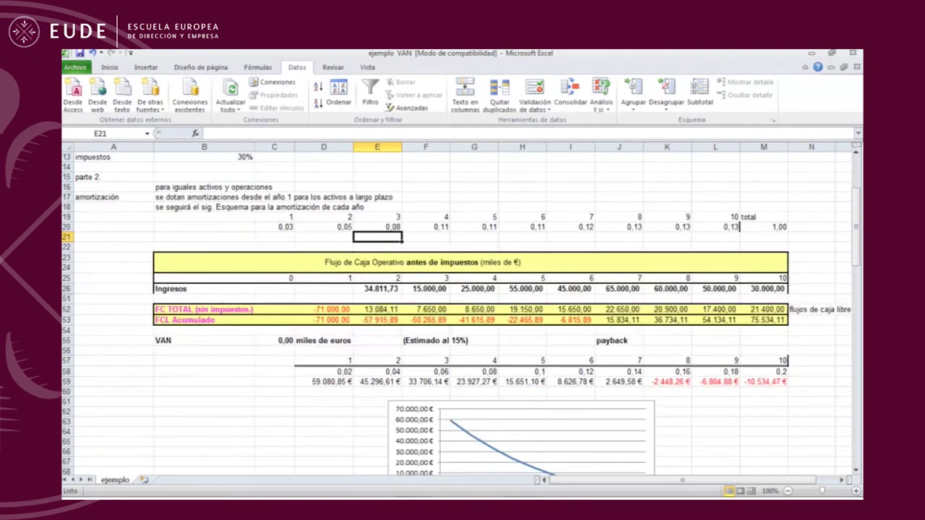
pyautogui.scroll(-15, 461, 311)
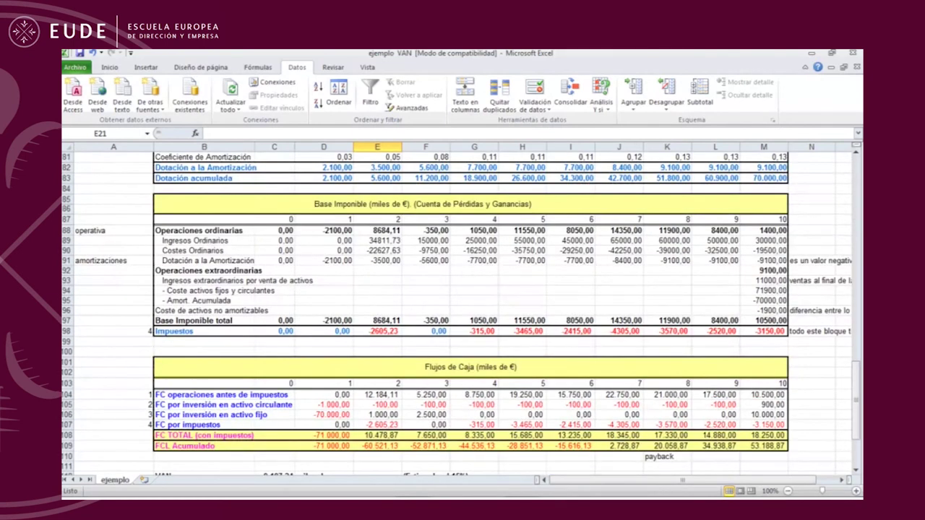
pyautogui.scroll(-2, 461, 310)
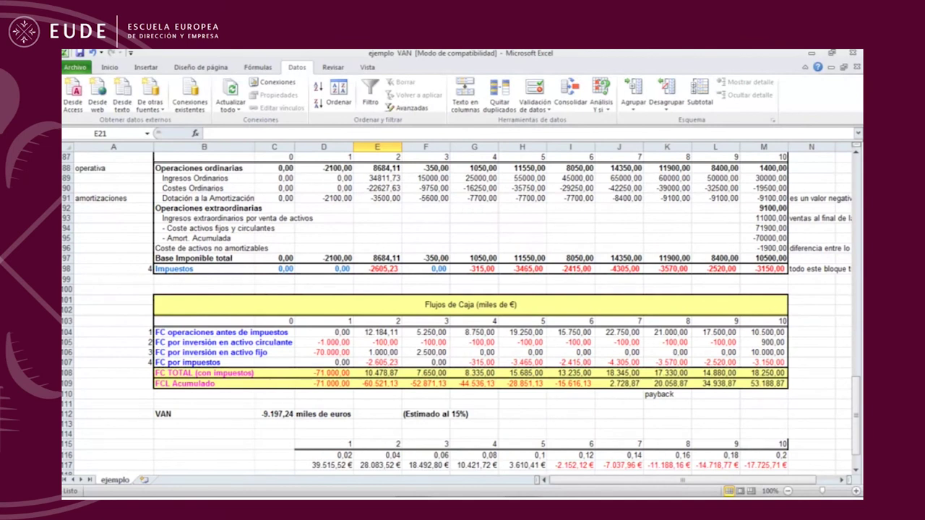
pyautogui.scroll(4, 461, 311)
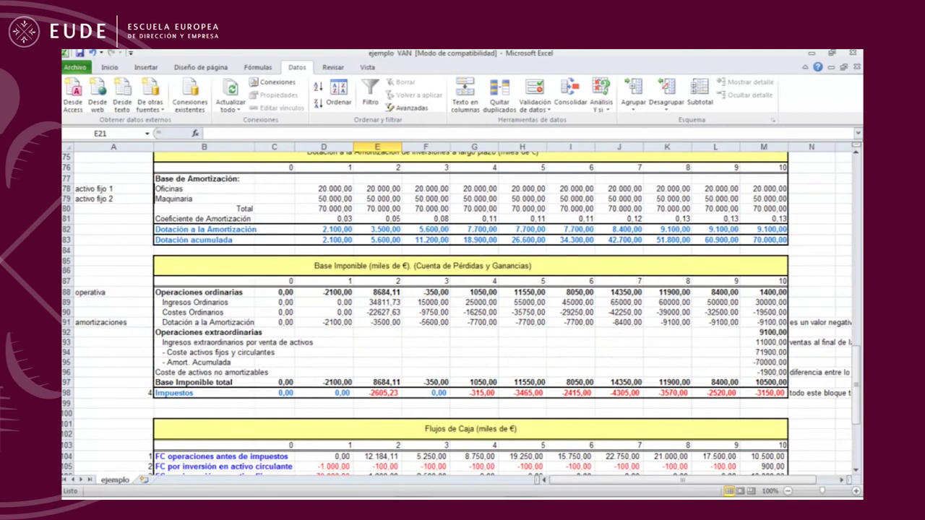
pyautogui.scroll(-5, 461, 310)
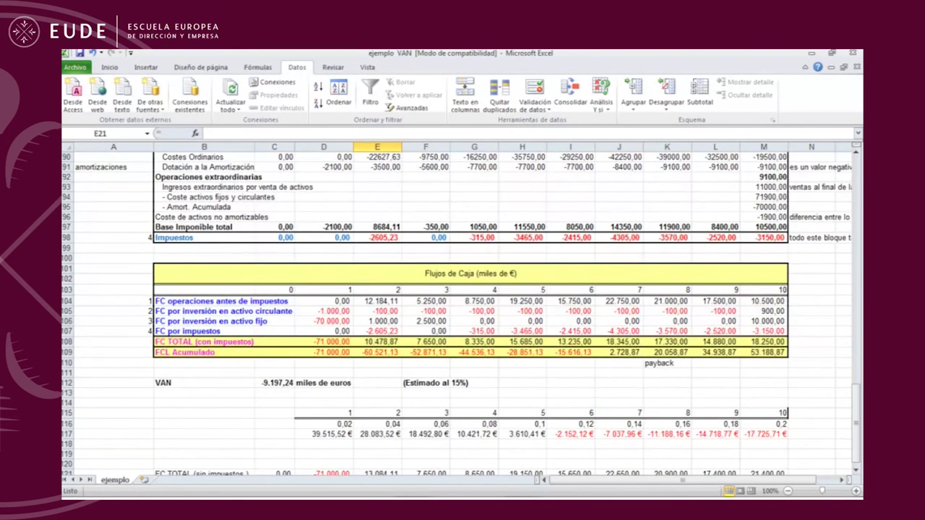